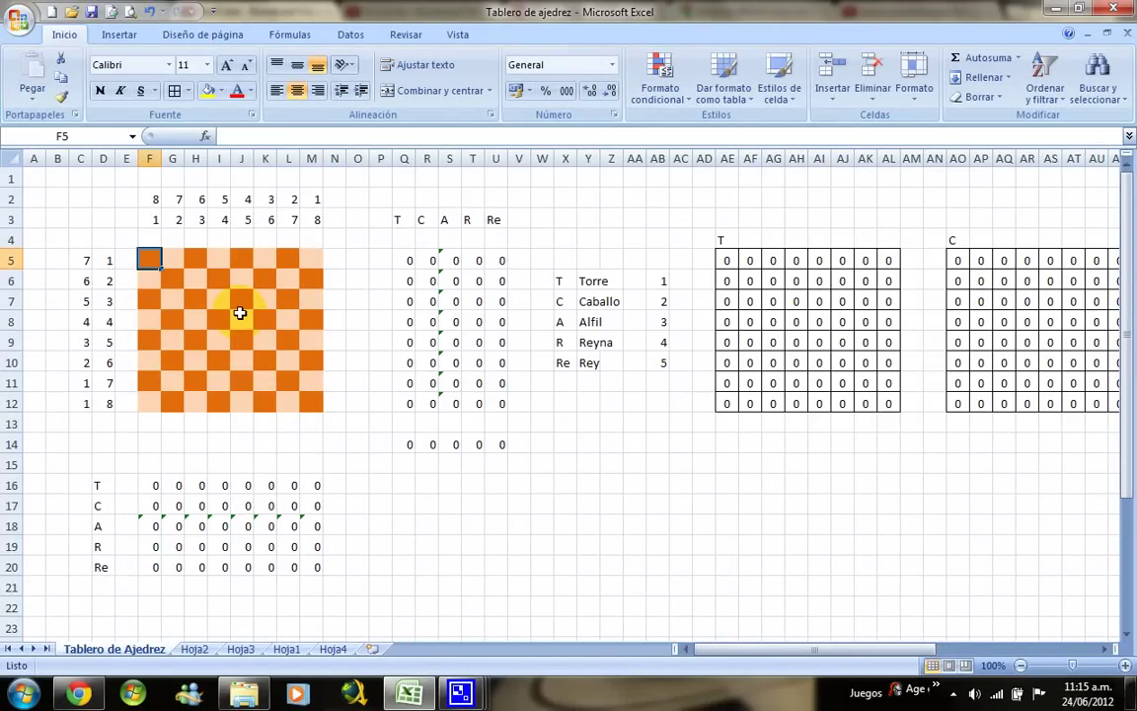
- Move along the board and select a block of squares, ending on square H6
key("Right")
key("Right")
key("Right")
key("Right")
key("Right")
key("Left")
key("Left")
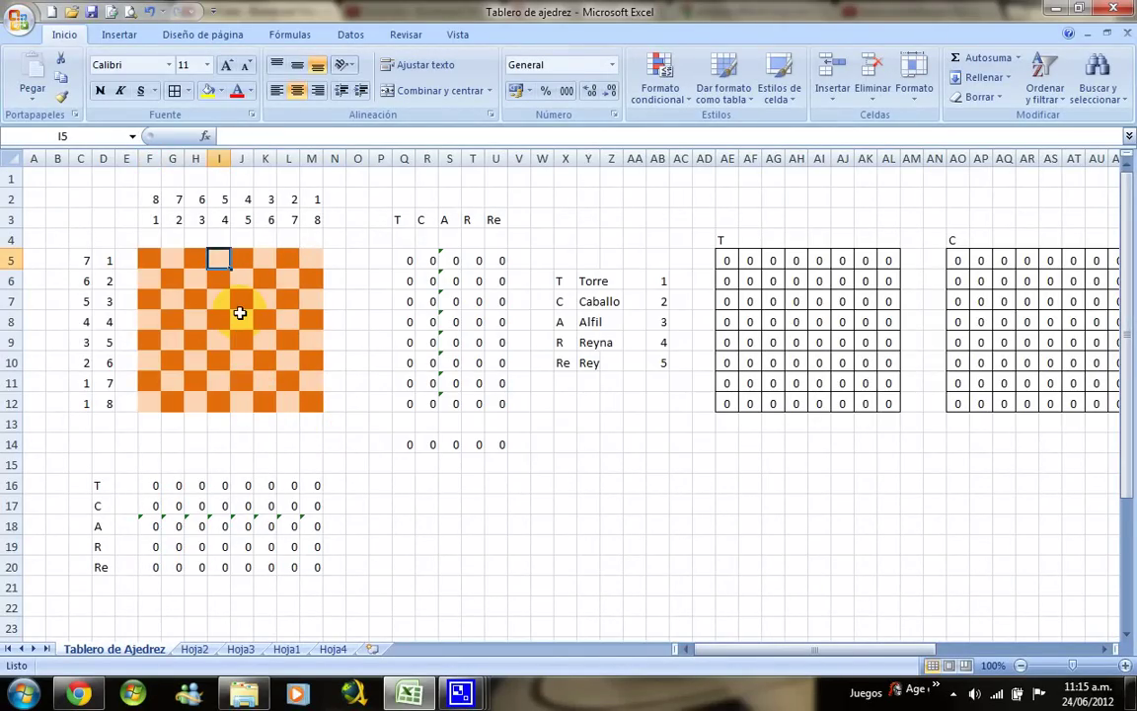
key("Left")
key("Left")
key("Left")
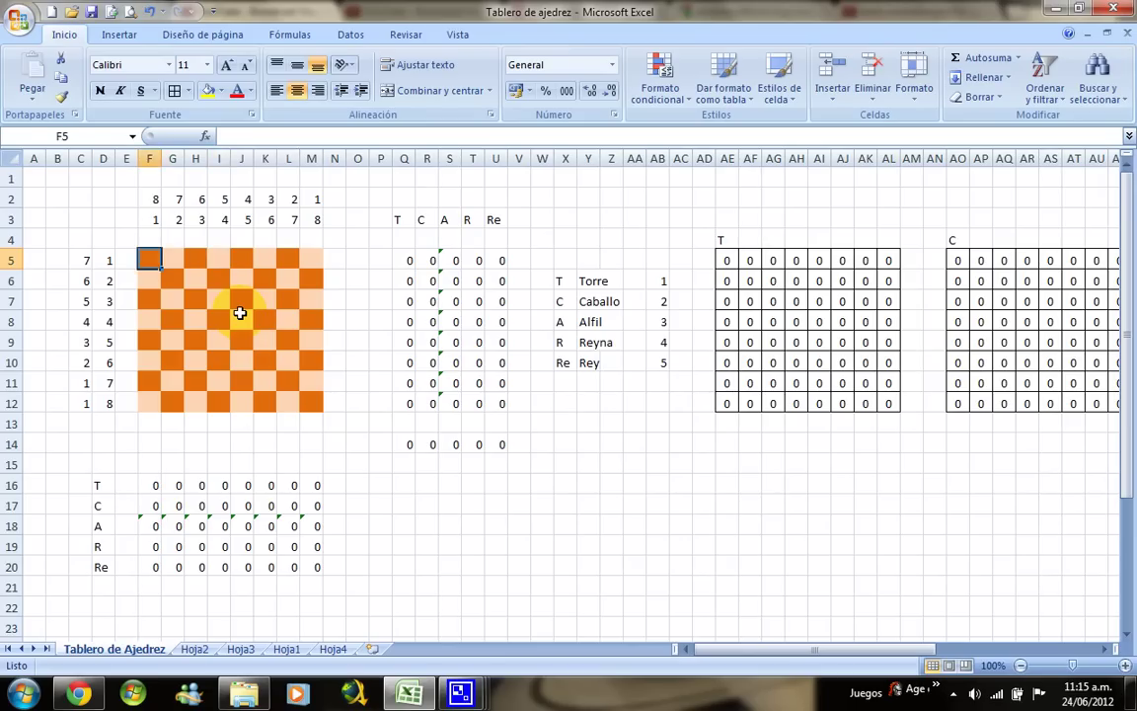
key("shift+Right")
key("shift+Down")
key("shift+Right")
key("shift+Down")
key("shift+Right")
key("shift+Down")
key("shift+Right")
key("shift+Down")
key("shift+Right")
key("shift+Down")
key("shift+Right")
key("shift+Down")
key("shift+Right")
key("shift+Down")
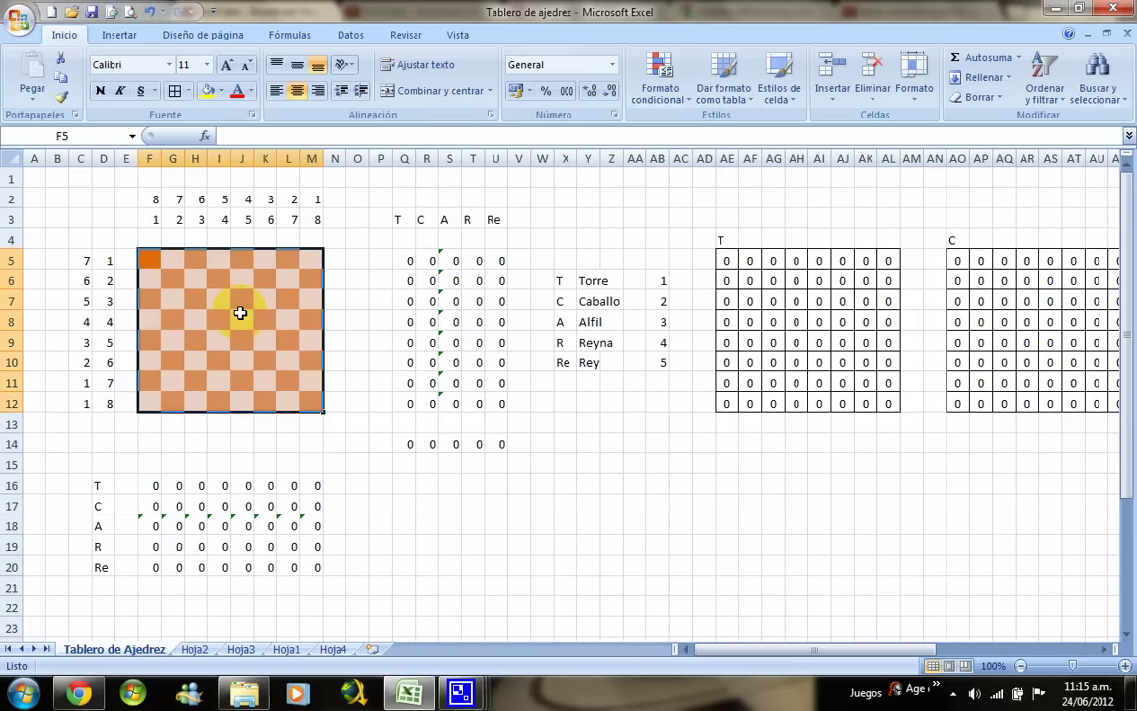
key("Right")
key("Right")
key("Right")
key("Right")
key("Right")
key("Left")
key("Down")
key("Left")
key("Left")
key("Left")
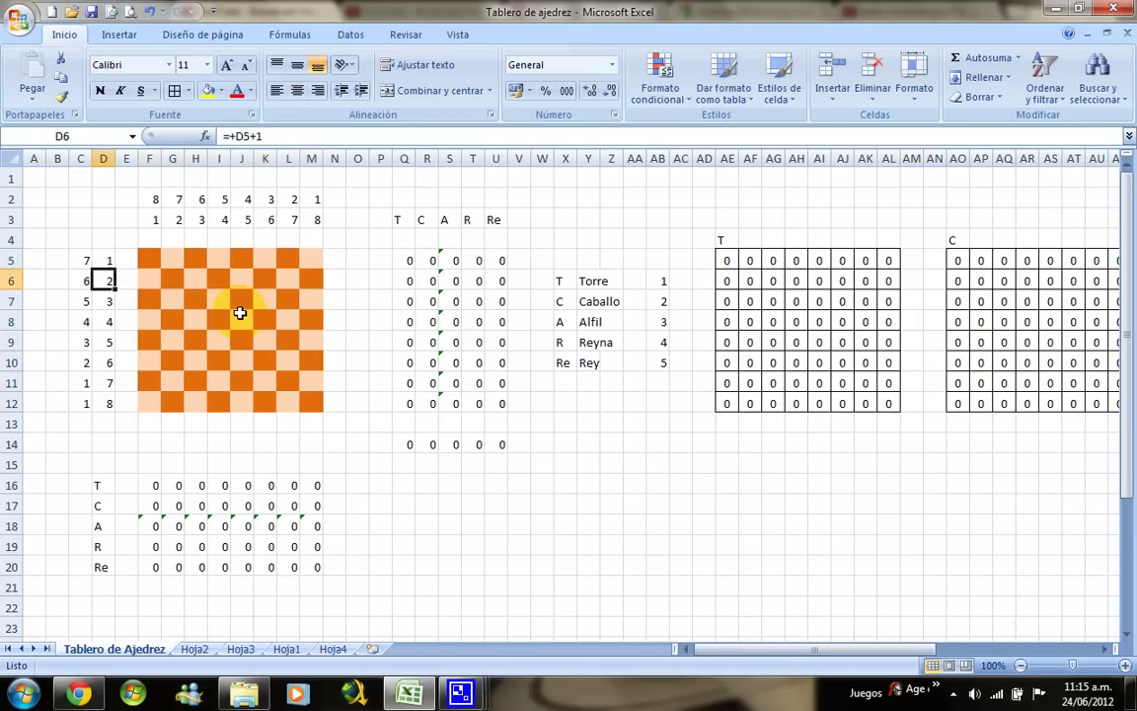
key("Right")
key("Right")
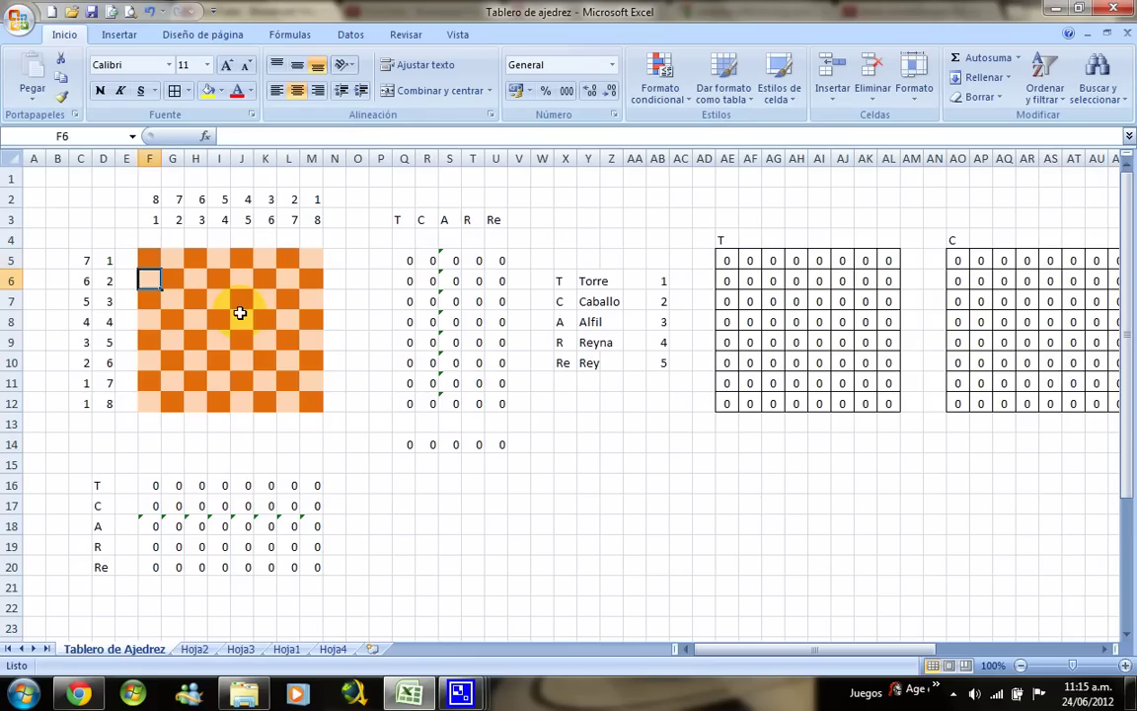
key("Right")
key("Right")
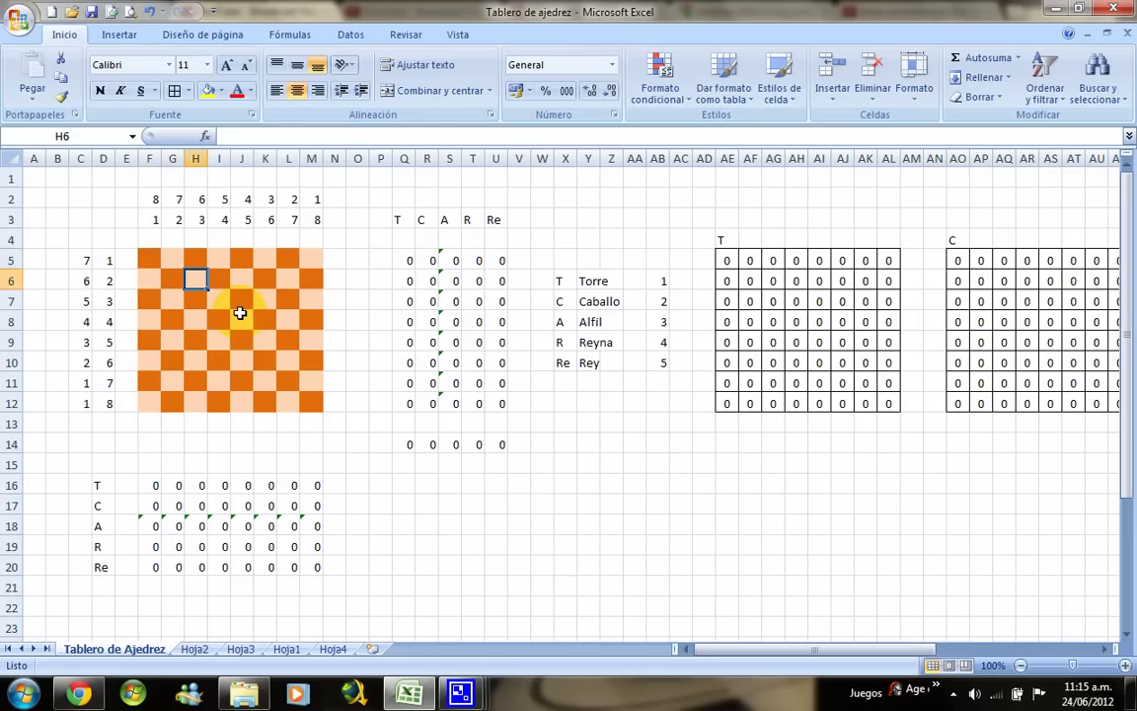
- Test a rook T on H6, knight C on K9 and bishop A on H9, clearing each
type("T")
key("ctrl+Return")
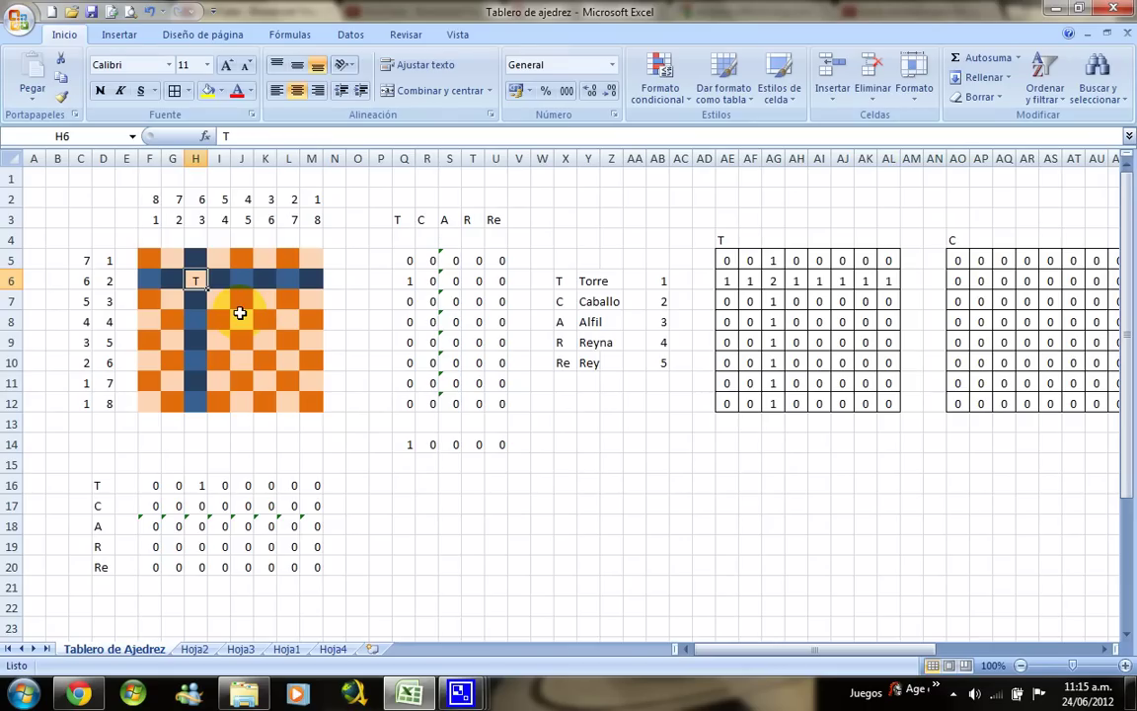
key("Delete")
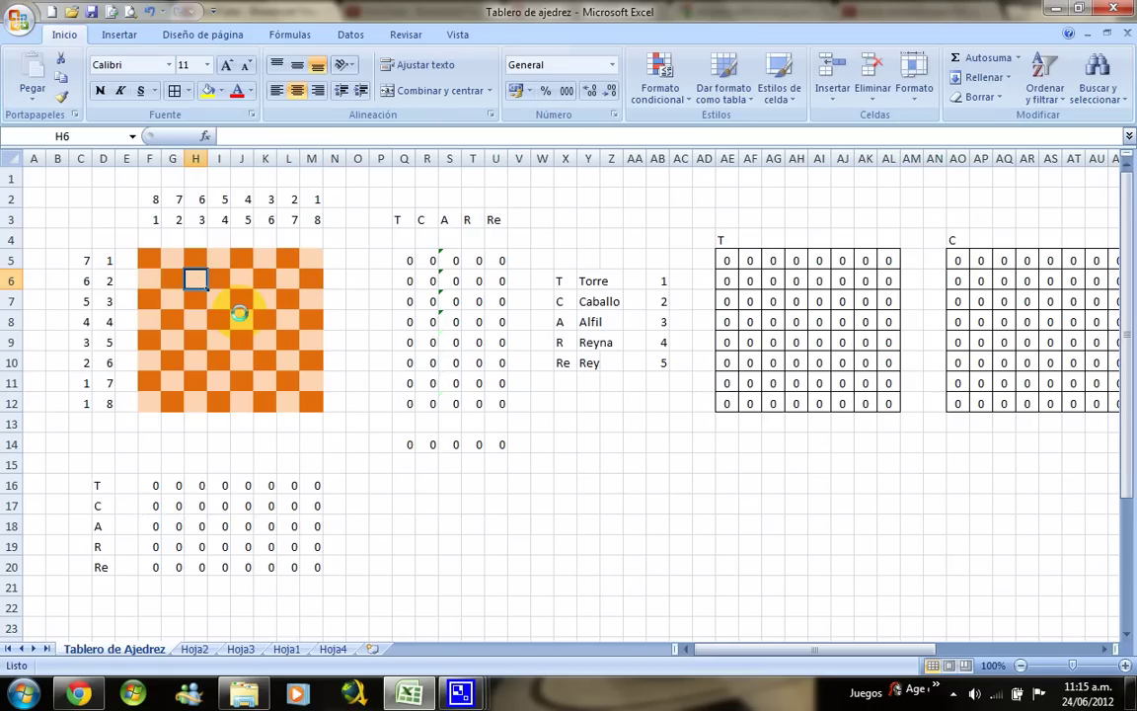
key("Down")
key("Down")
key("Down")
key("Right")
key("Right")
key("Right")
type("C")
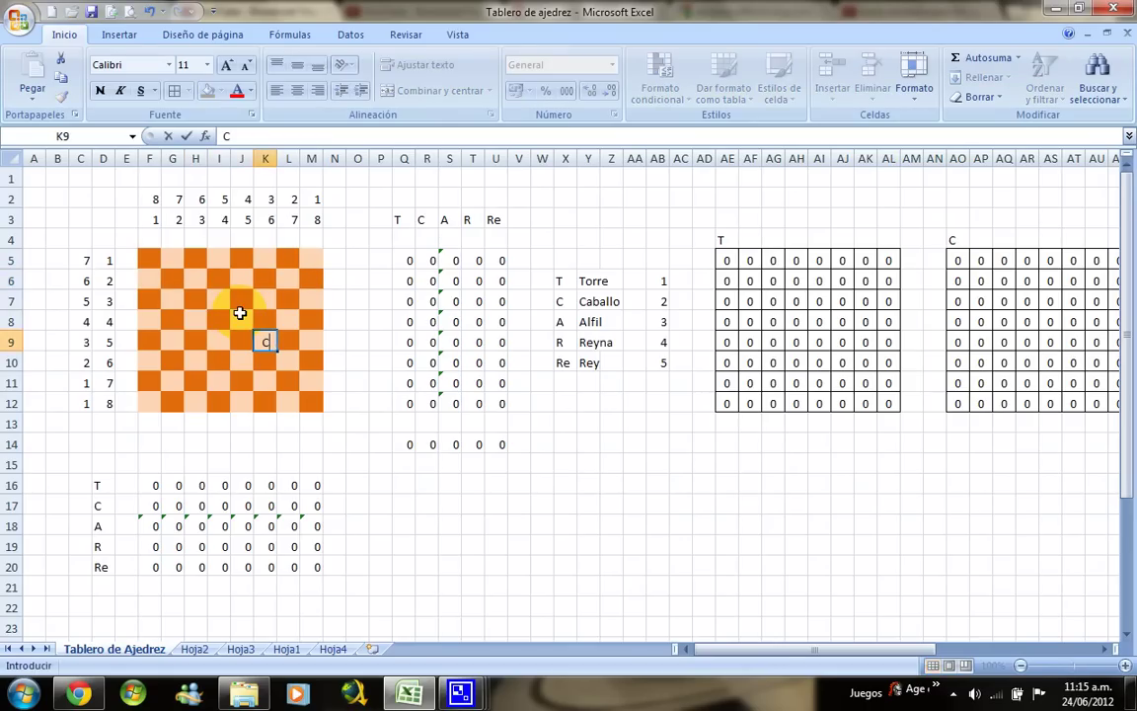
key("Return")
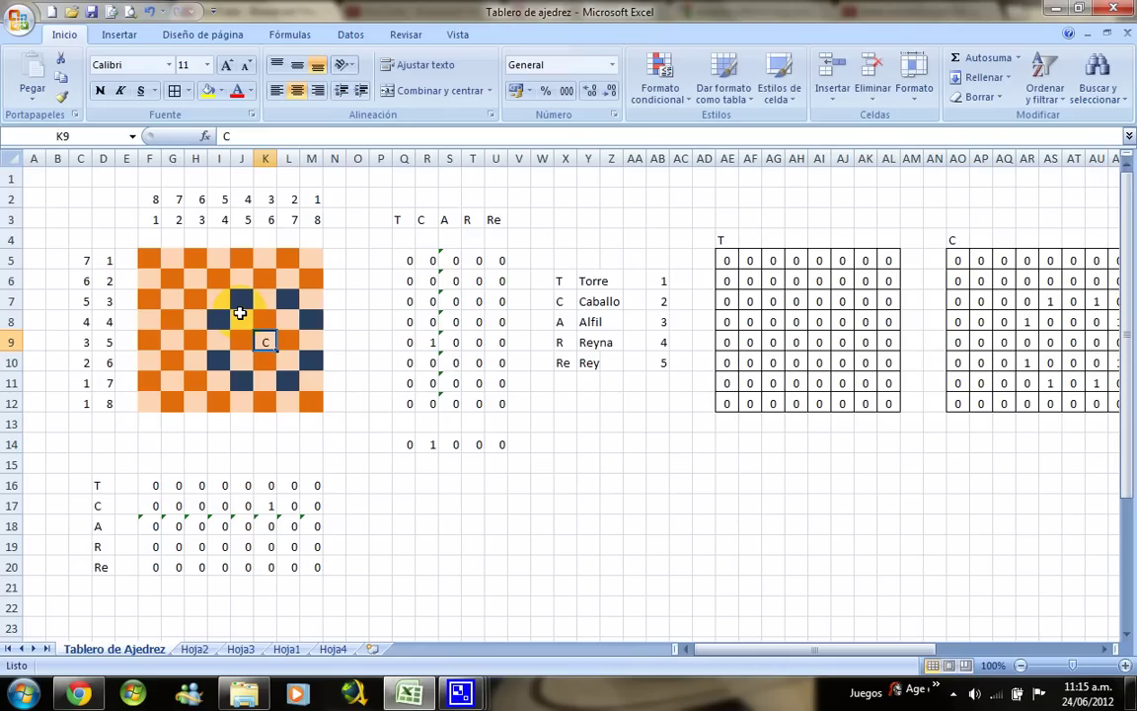
key("Delete")
key("Left")
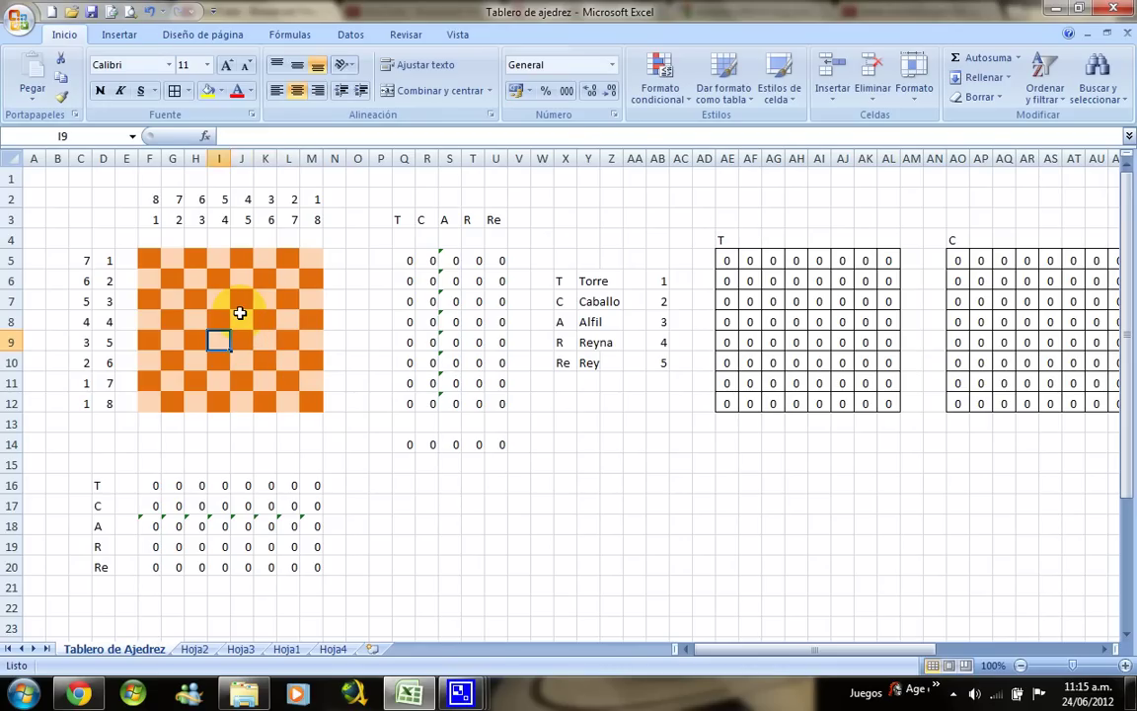
key("Left")
type("A")
key("Return")
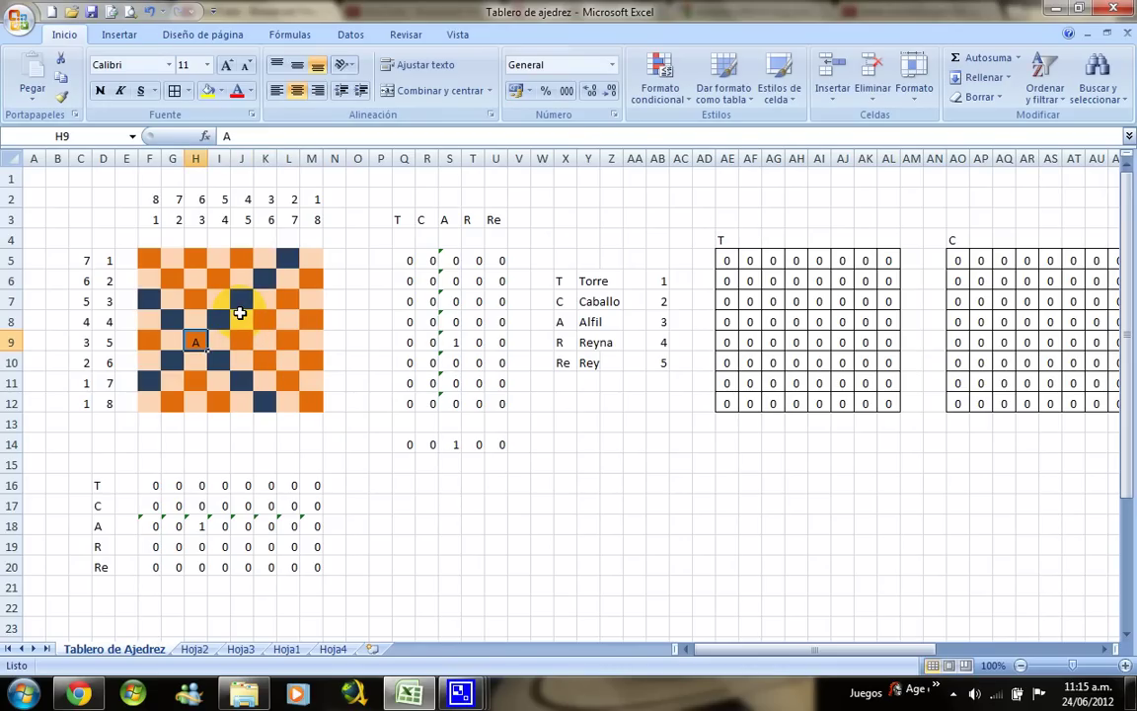
key("Delete")
- Test a queen R on K6 and a king Re on L9, clearing each afterwards
key("Up")
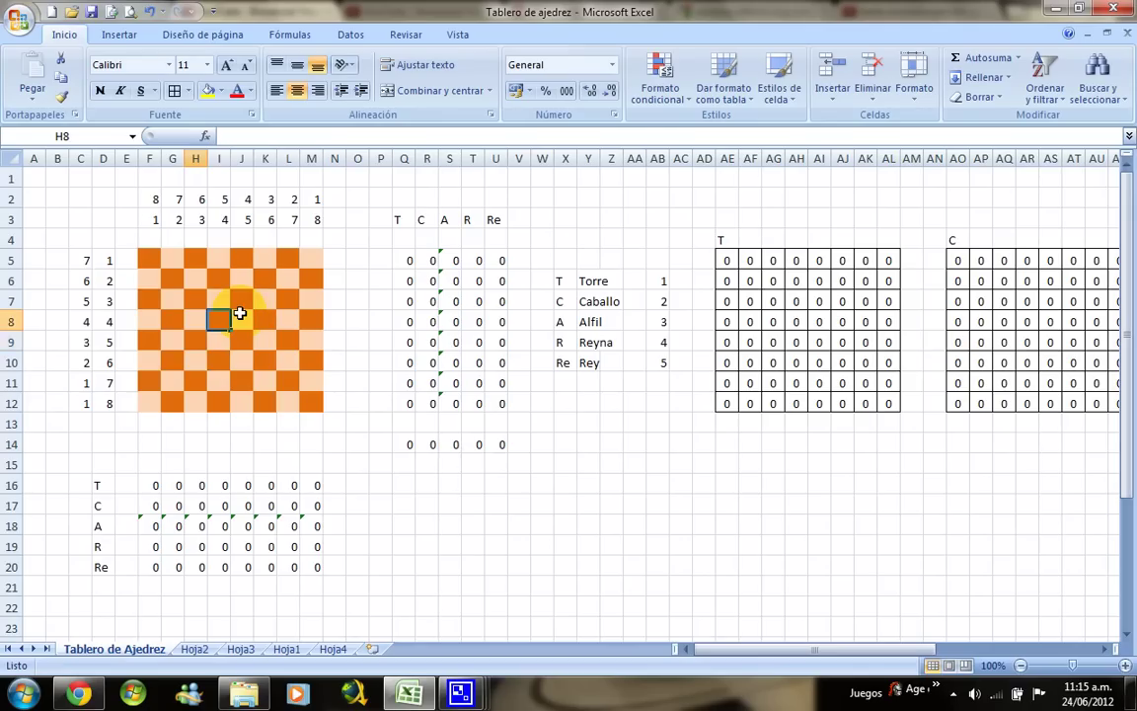
key("Up")
key("Right")
key("Up")
key("Right")
key("Right")
type("R")
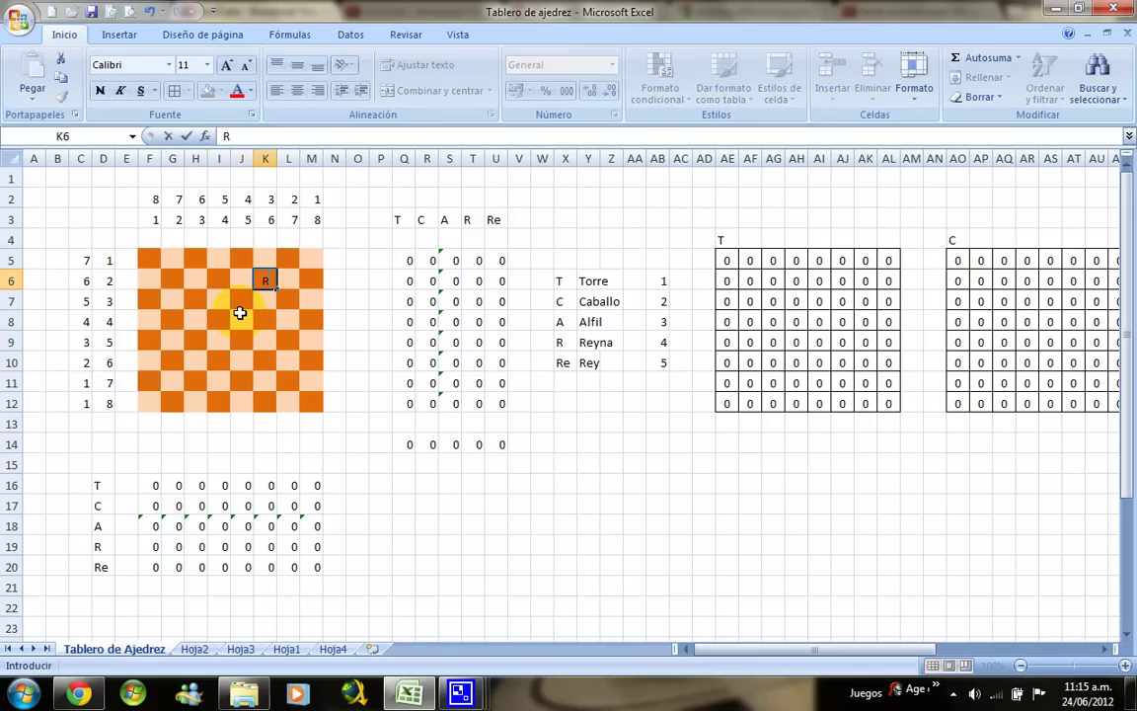
key("Return")
key("Delete")
key("Down")
key("Down")
key("Right")
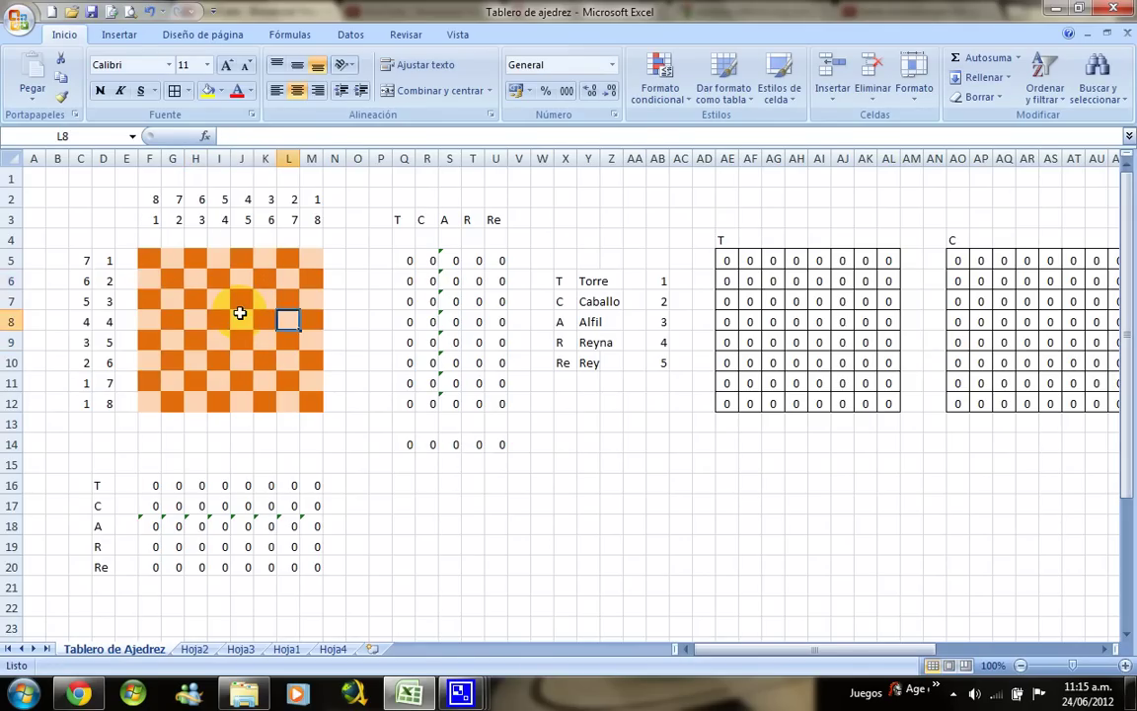
key("Down")
type("Re")
key("Up")
key("Down")
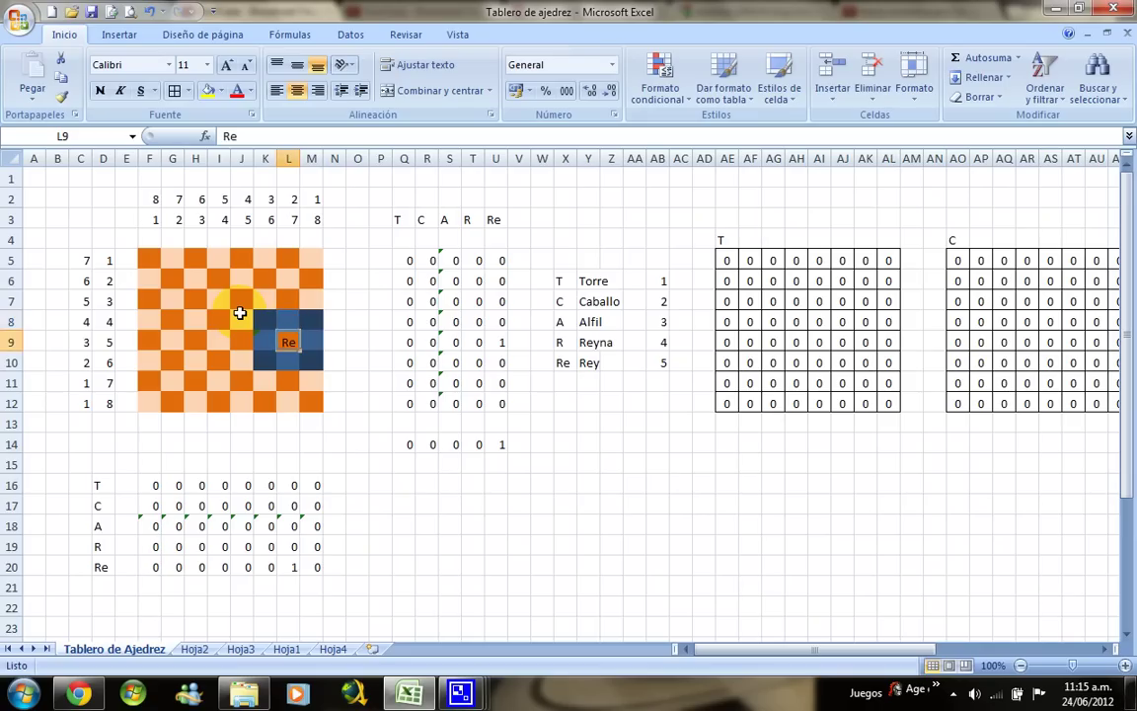
key("Delete")
- Move across the piece attack grids to the Total grid and back to the board's corner
key("Up")
key("Left")
key("Up")
key("Left")
key("Up")
key("Left")
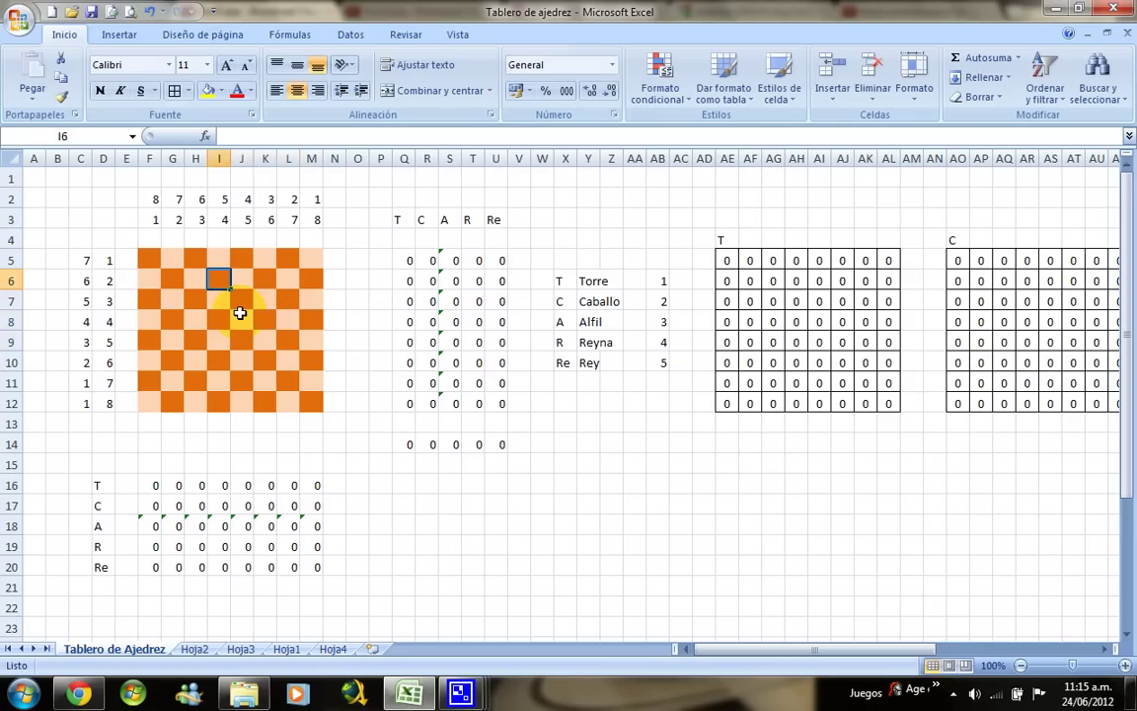
key("Up")
key("Left")
key("Right")
key("Right")
key("Right")
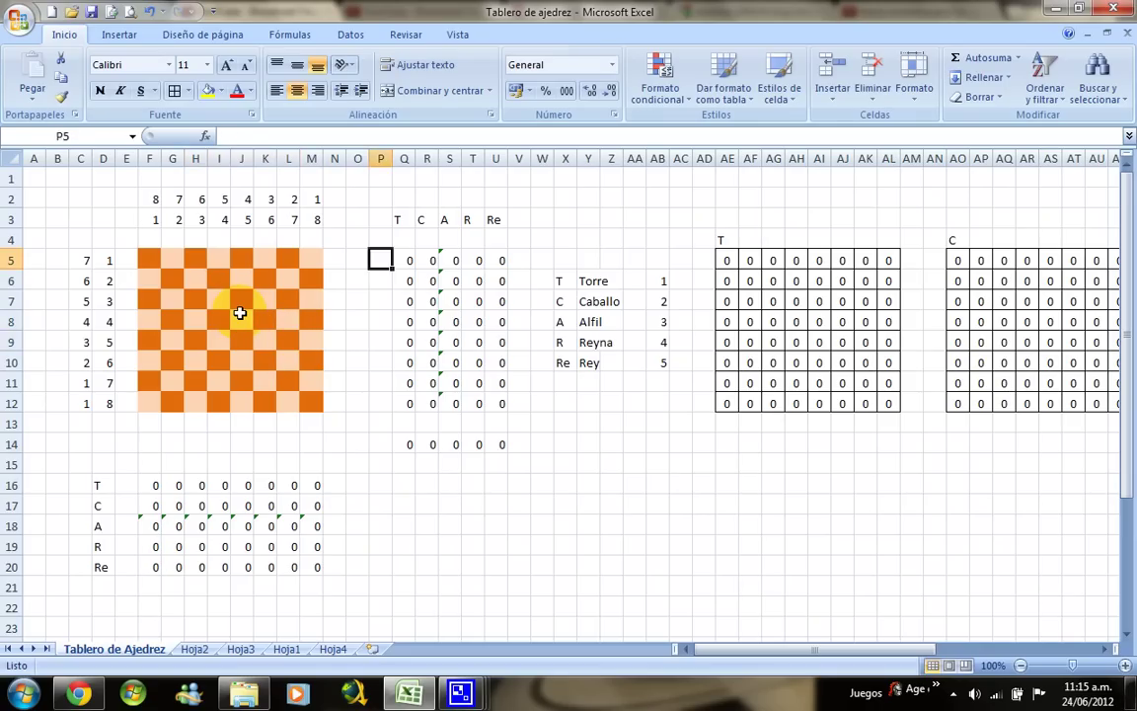
key("Right")
key("Right")
key("Right")
key("Right")
key("Right")
key("Right")
key("Right")
key("Right")
key("Right")
key("Right")
key("Right")
key("Right")
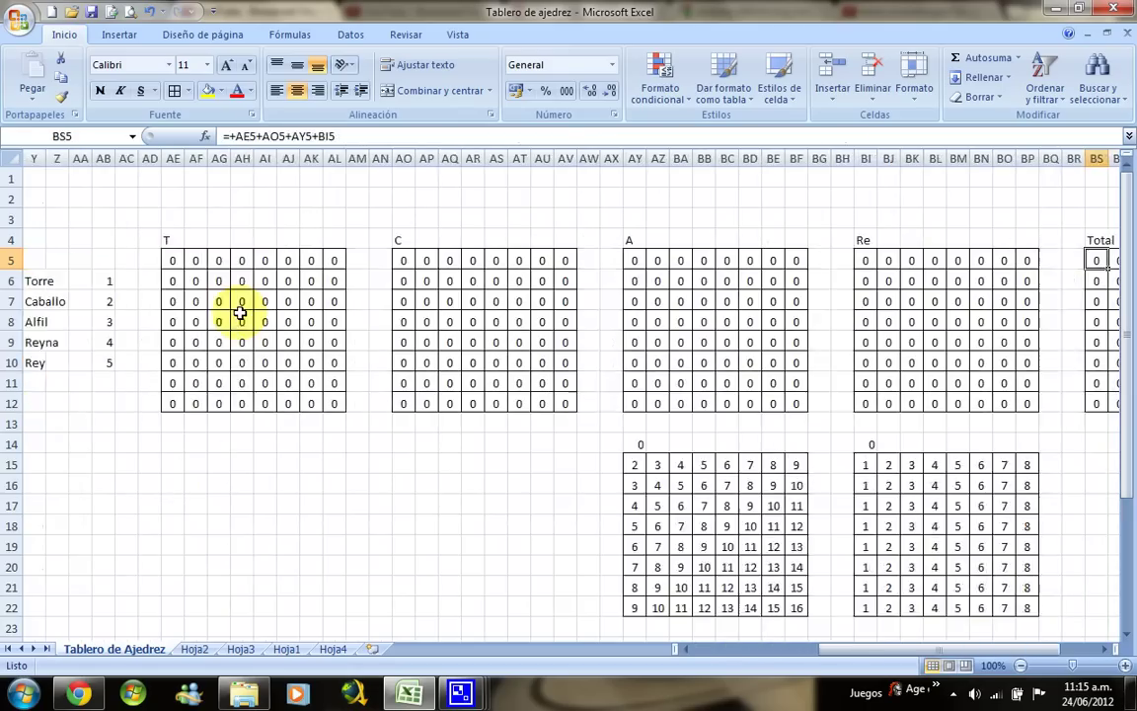
key("Right")
key("Right")
key("Right")
key("Left")
key("Left")
key("Left")
key("Left")
key("Left")
key("Left")
key("Left")
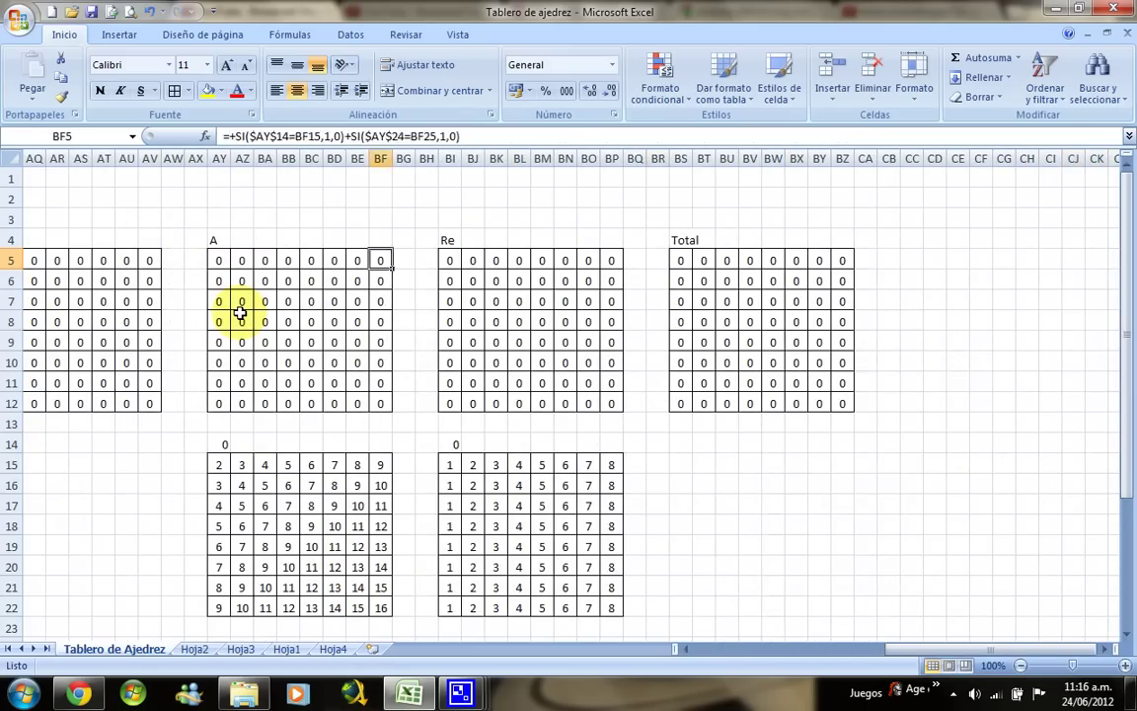
key("Up")
key("Left")
key("Left")
key("Left")
key("Up")
key("Left")
key("Left")
key("Left")
key("Left")
key("Left")
key("Left")
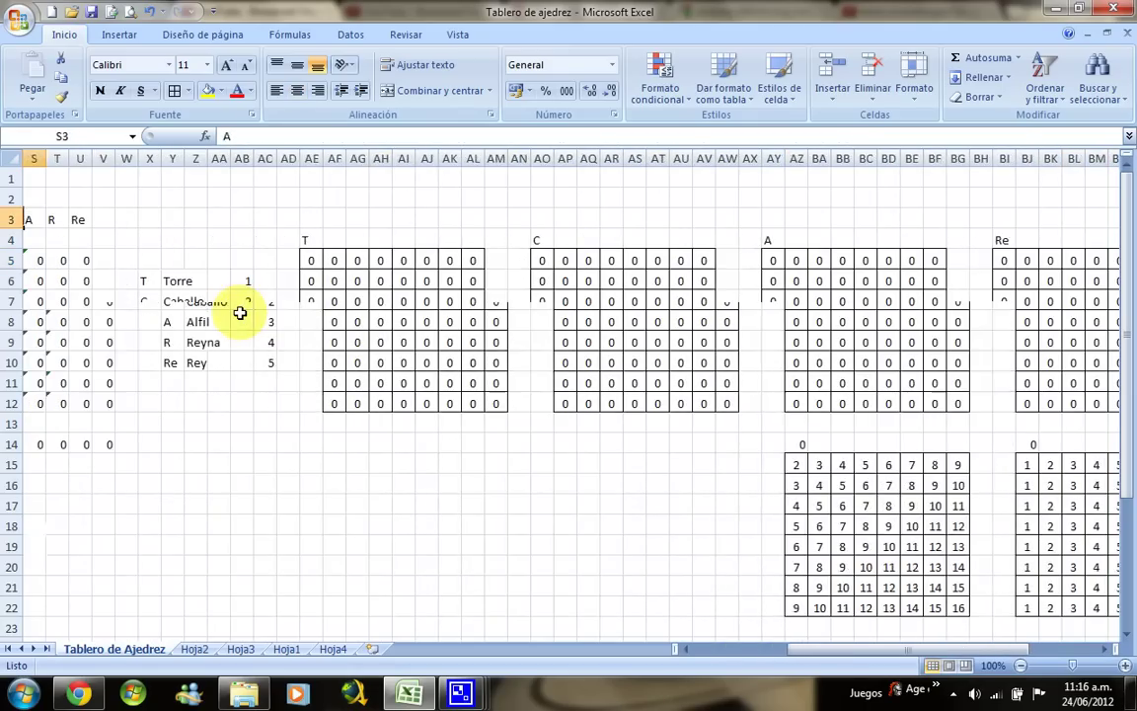
key("Up")
key("Left")
key("Left")
key("Left")
key("Left")
key("Left")
key("Left")
key("Right")
key("Right")
- Select the board area from its top-left corner
key("shift+Right")
key("shift+Down")
key("shift+Down")
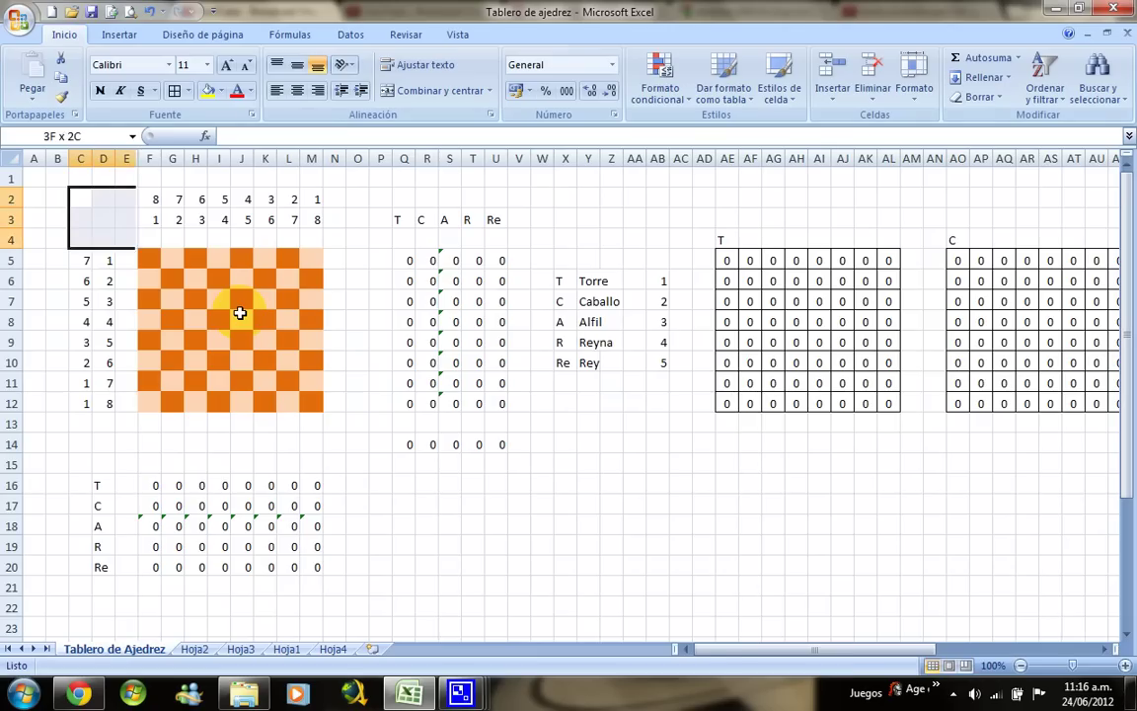
key("shift+Right")
key("shift+Down")
key("shift+Right")
key("shift+Down")
key("shift+Right")
key("shift+Down")
key("shift+Right")
key("shift+Down")
key("shift+Right")
key("shift+Down")
key("shift+Right")
key("shift+Down")
key("shift+Right")
key("shift+Right")
key("shift+Down")
key("shift+Right")
key("shift+Down")
key("shift+Right")
key("shift+Down")
key("shift+Right")
key("shift+Down")
key("shift+Right")
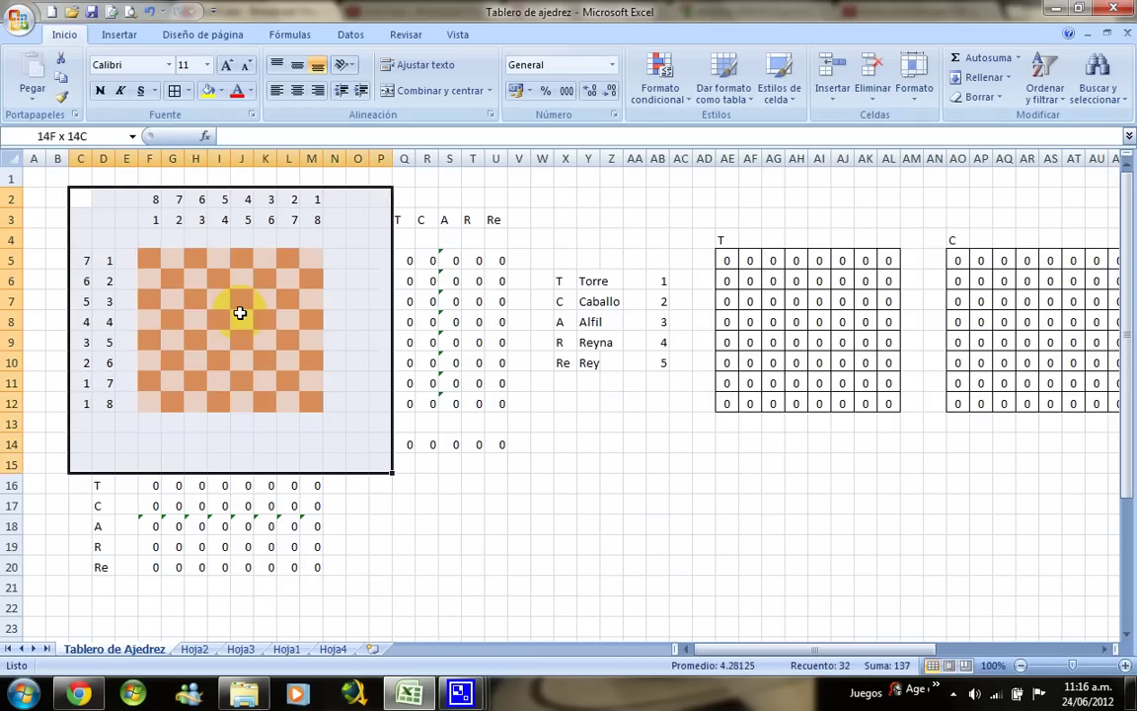
key("shift+Right")
key("shift+Right")
key("shift+Right")
key("shift+Right")
key("shift+Down")
key("shift+Right")
key("shift+Right")
key("shift+Down")
key("shift+Right")
key("shift+Right")
key("shift+Right")
key("shift+Down")
key("shift+Down")
key("shift+Down")
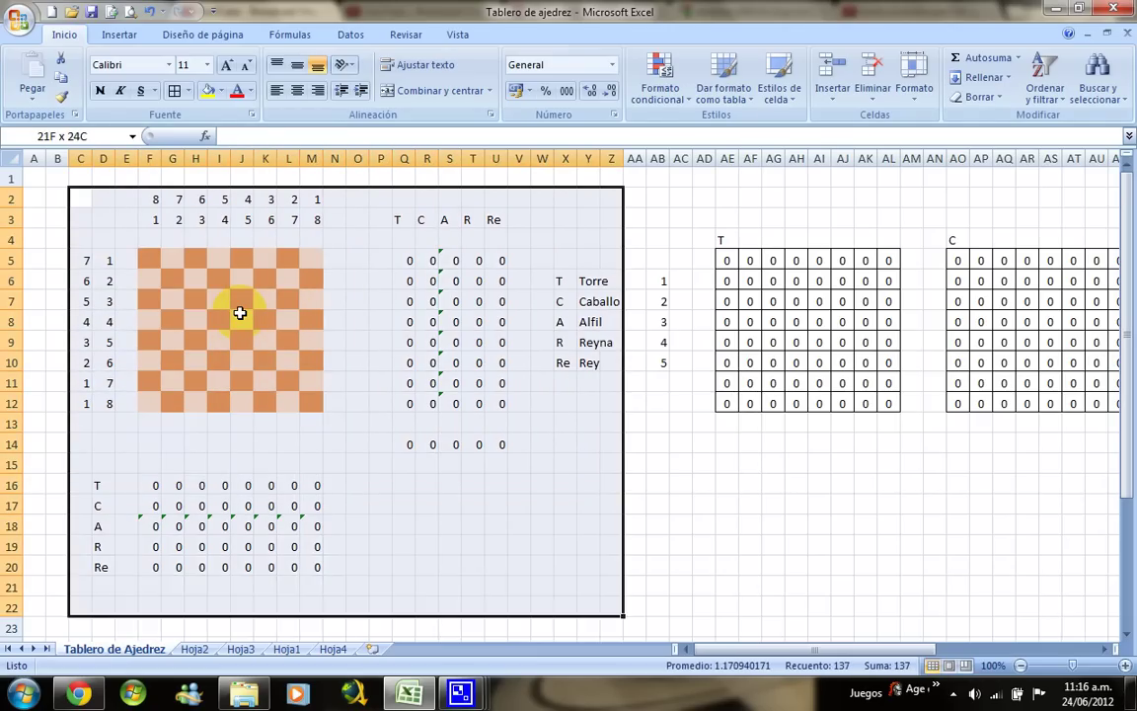
- Select A1:Z21 with board, piece list and counts, copy it, and go to Hoja4
key("Left")
key("Left")
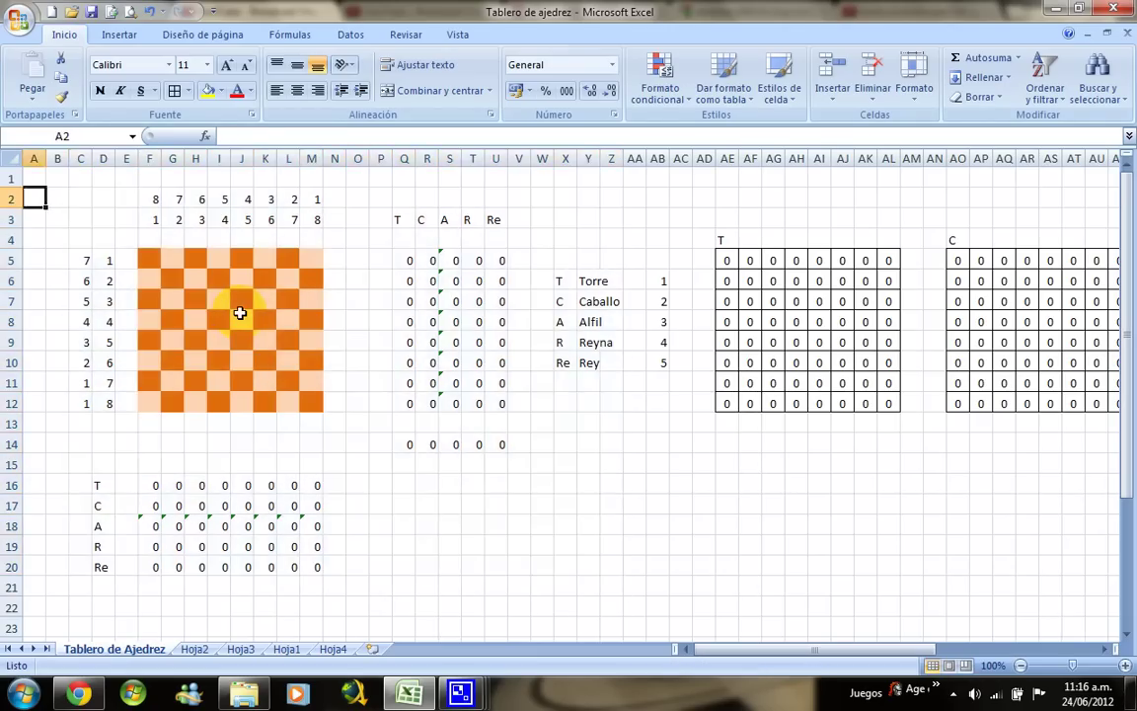
key("shift+Right")
key("shift+Up")
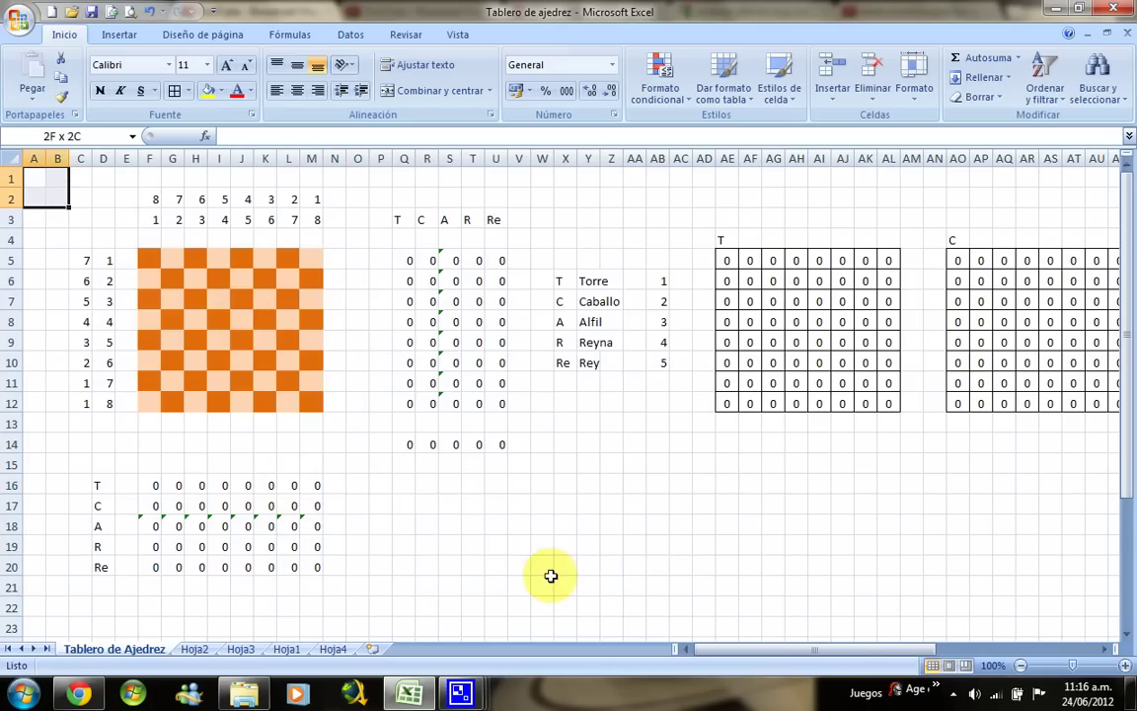
left_click(591, 574, "shift")
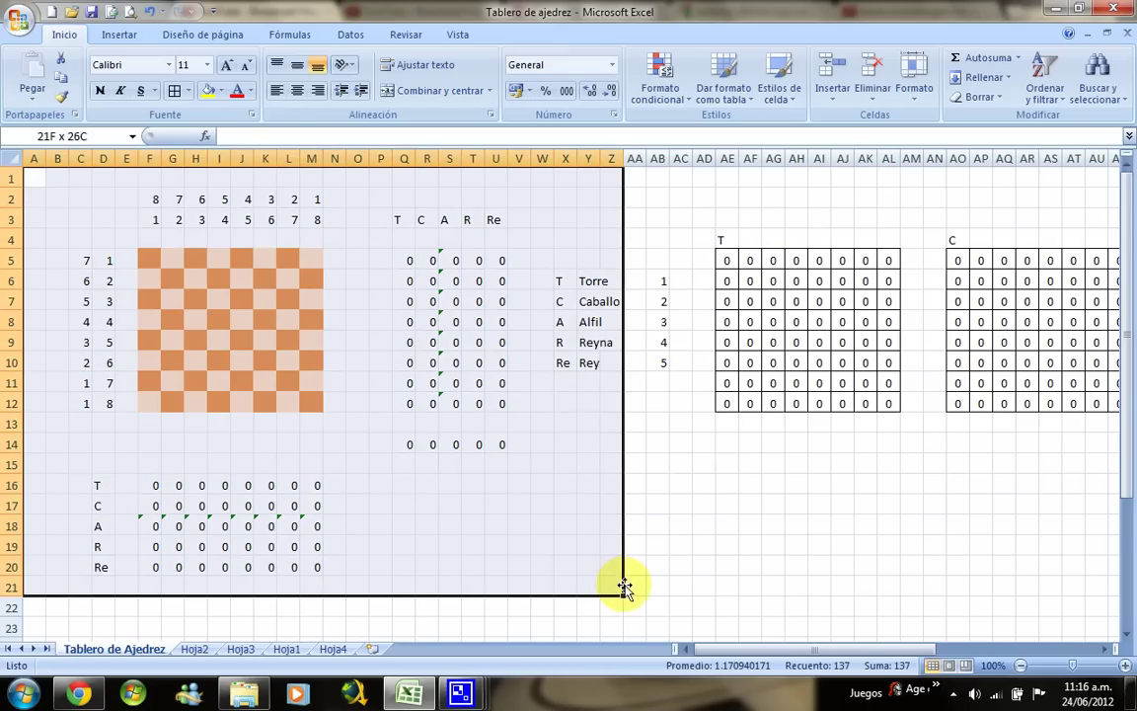
left_click(624, 586, "shift")
key("ctrl+c")
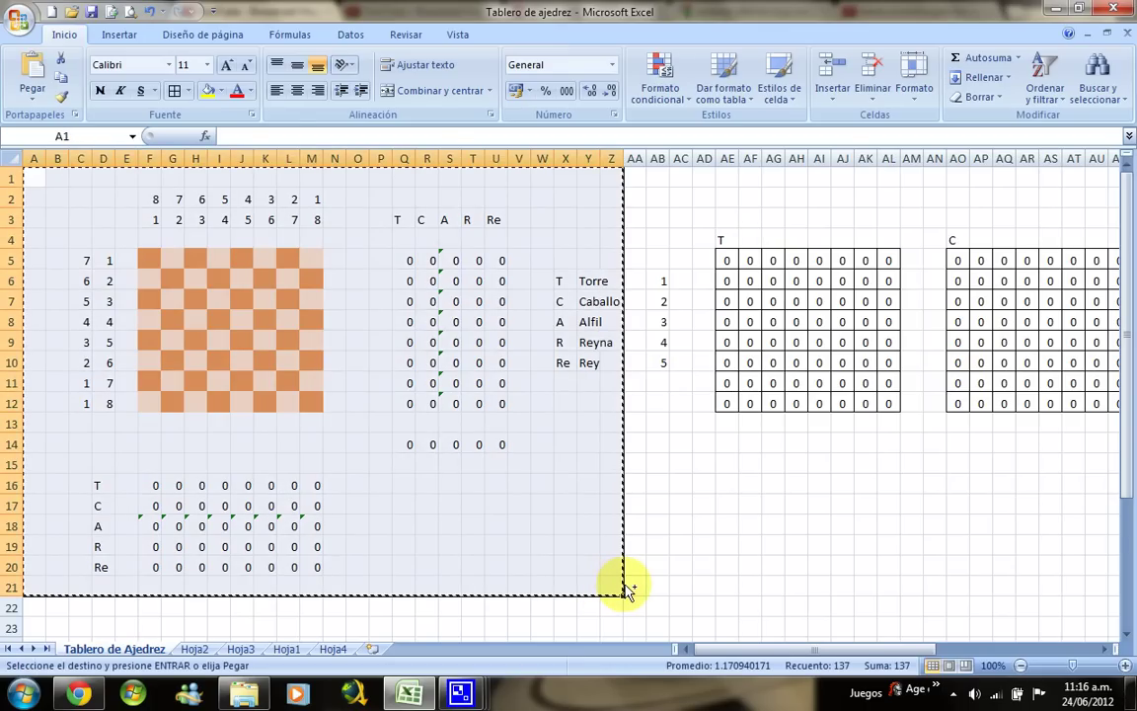
key("ctrl+Page_Down")
key("ctrl+Page_Down")
key("ctrl+Page_Down")
key("ctrl+Page_Down")
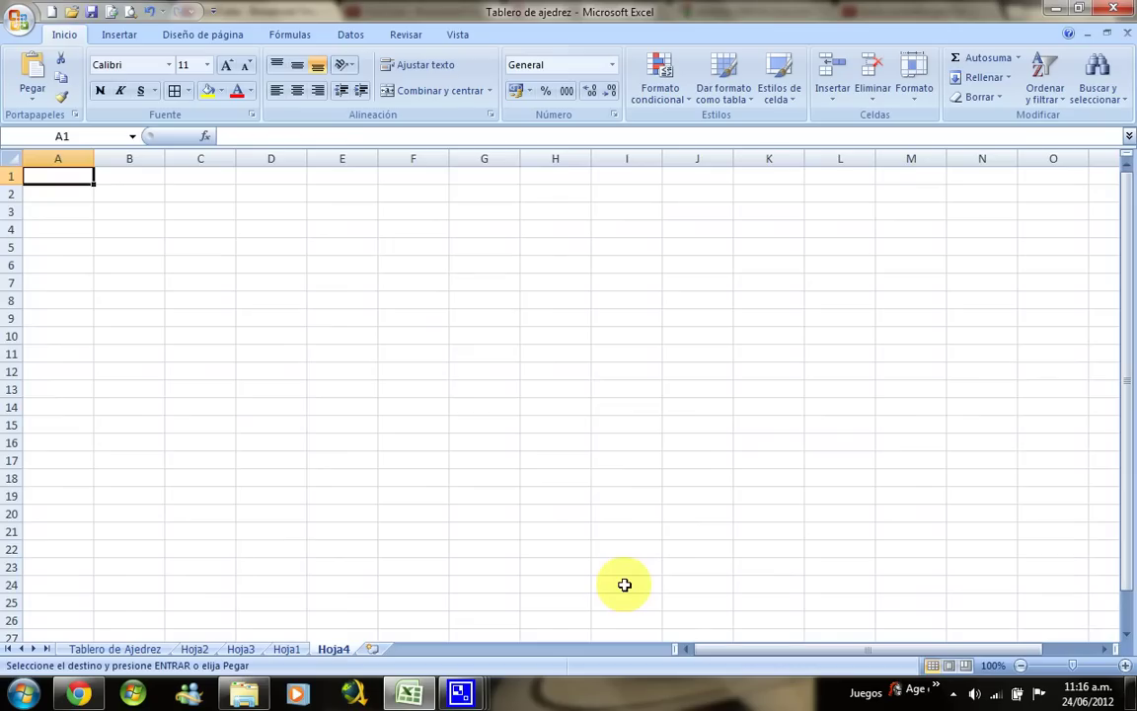
- Paste the chessboard area into Hoja4 and give all columns the same narrow width
key("Return")
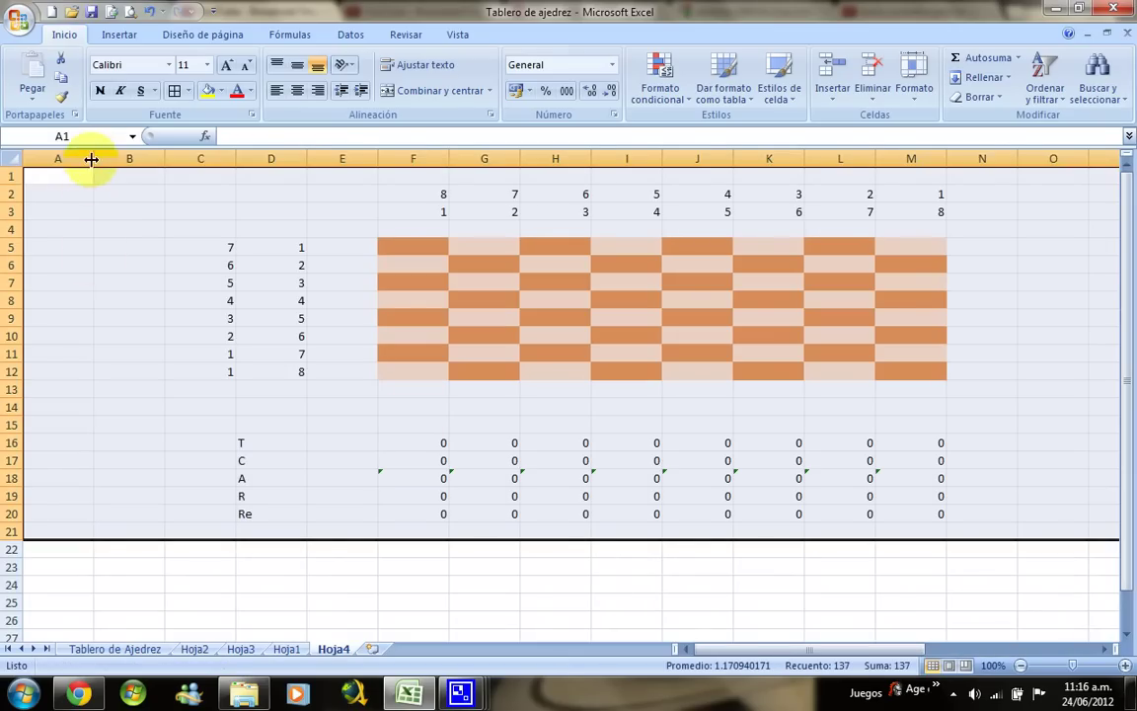
left_click_drag(91, 159, 38, 160)
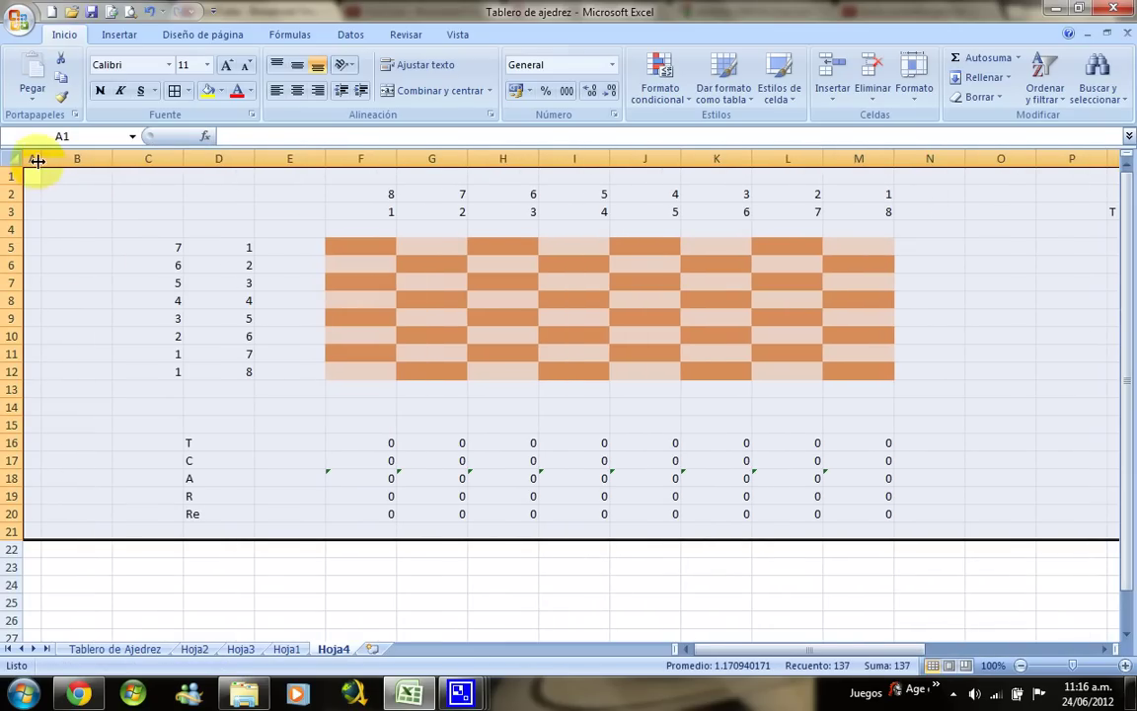
mouse_move(38, 160)
left_mouse_down()
mouse_move(13, 187)
mouse_move(44, 159)
left_mouse_up()
left_click(10, 161)
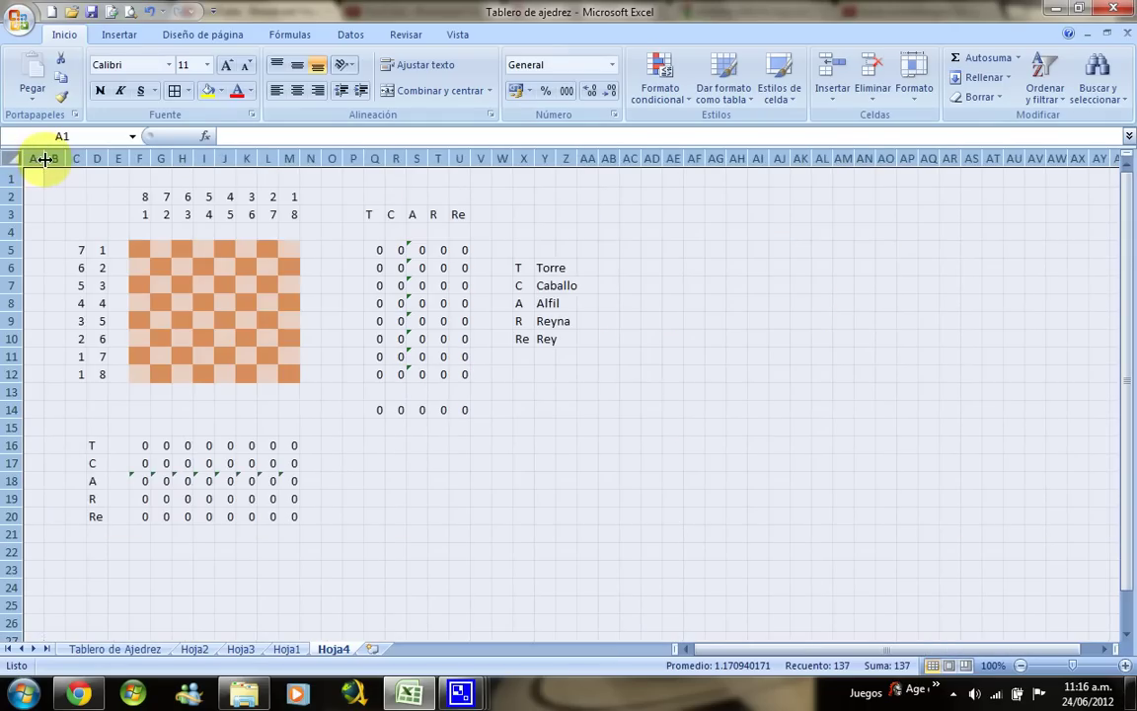
left_click(208, 317)
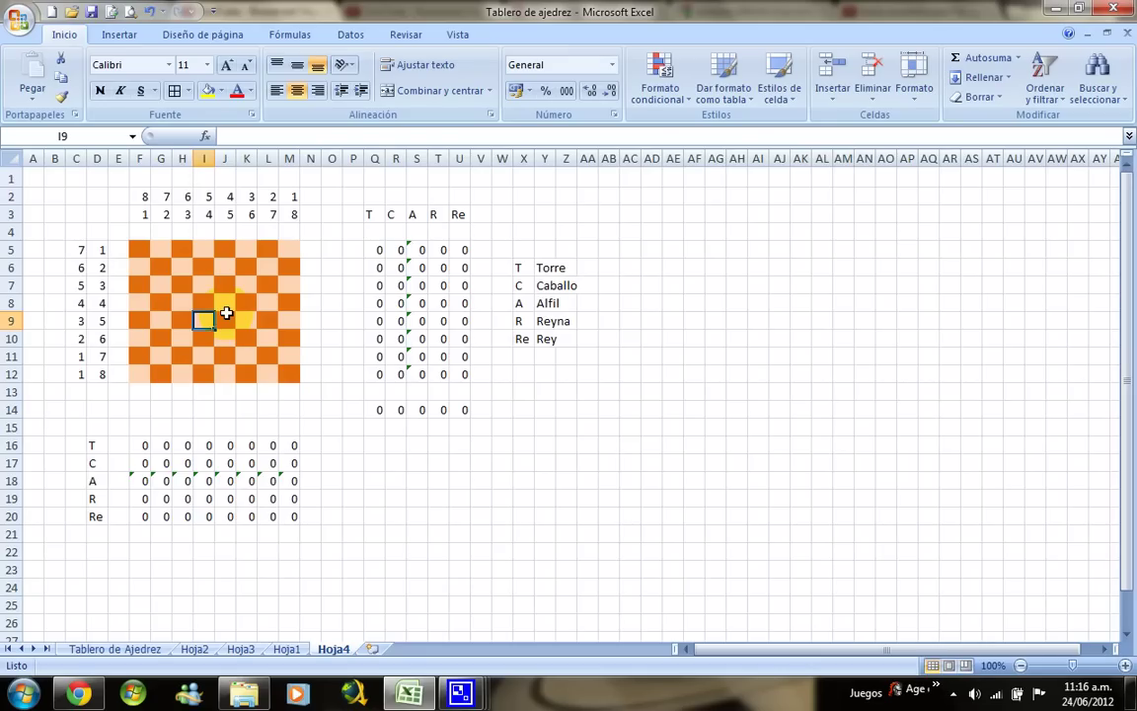
key("Up")
key("Up")
key("Up")
key("Right")
key("Right")
key("Right")
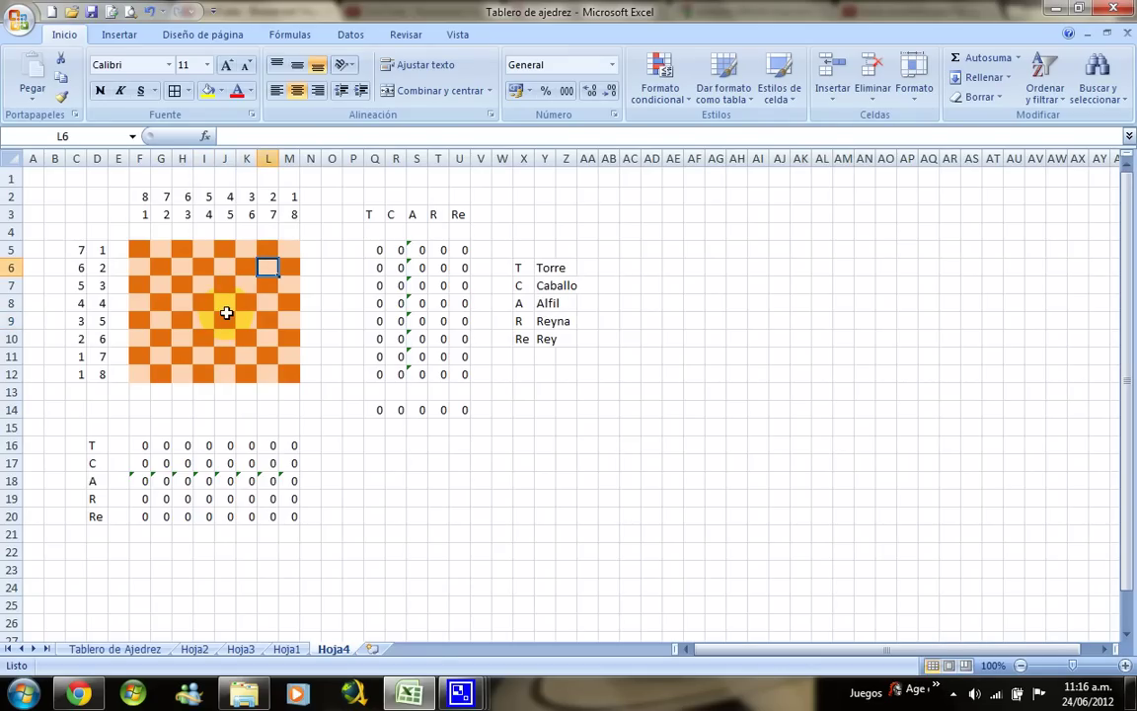
key("Up")
key("Up")
key("Up")
key("Left")
key("Left")
key("Left")
key("Left")
key("Left")
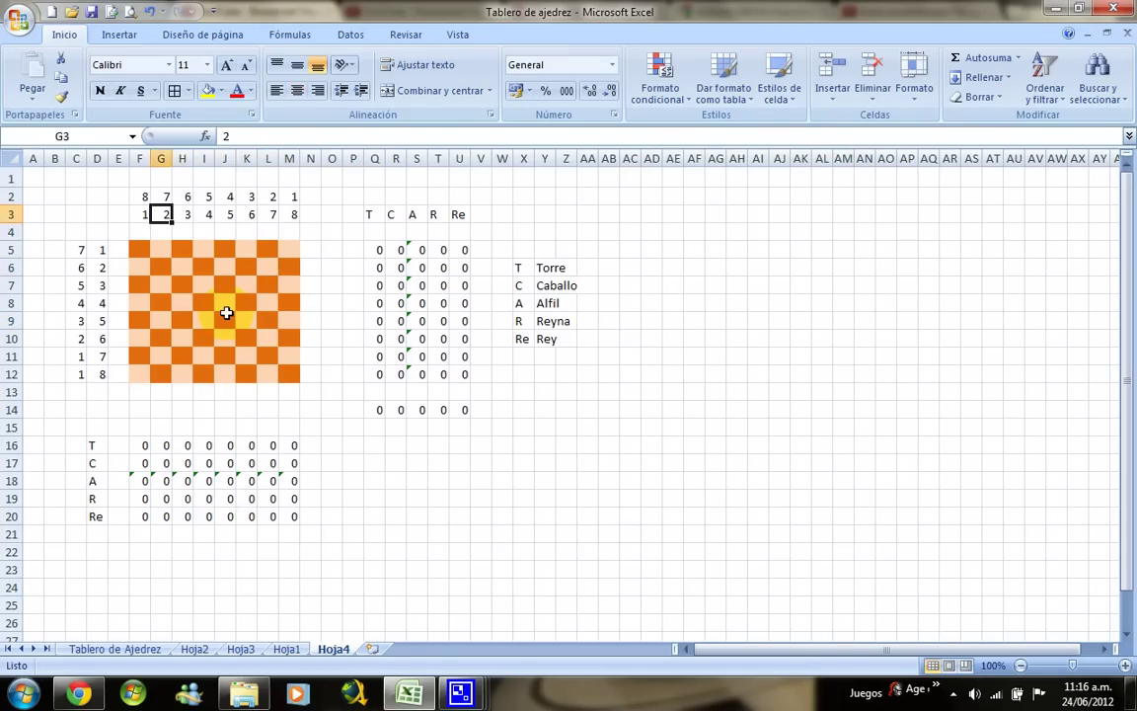
key("Left")
key("shift+Right")
key("shift+Right")
key("shift+Right")
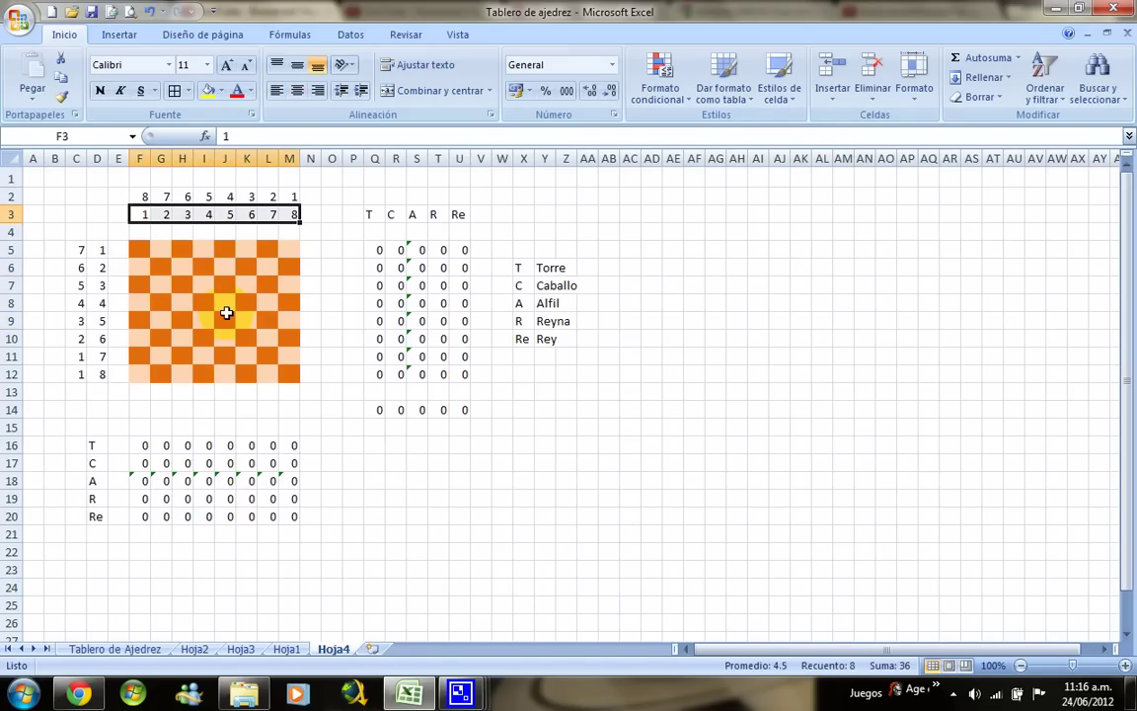
key("Down")
key("Left")
key("Left")
key("Down")
key("shift+Down")
key("shift+Down")
key("shift+Down")
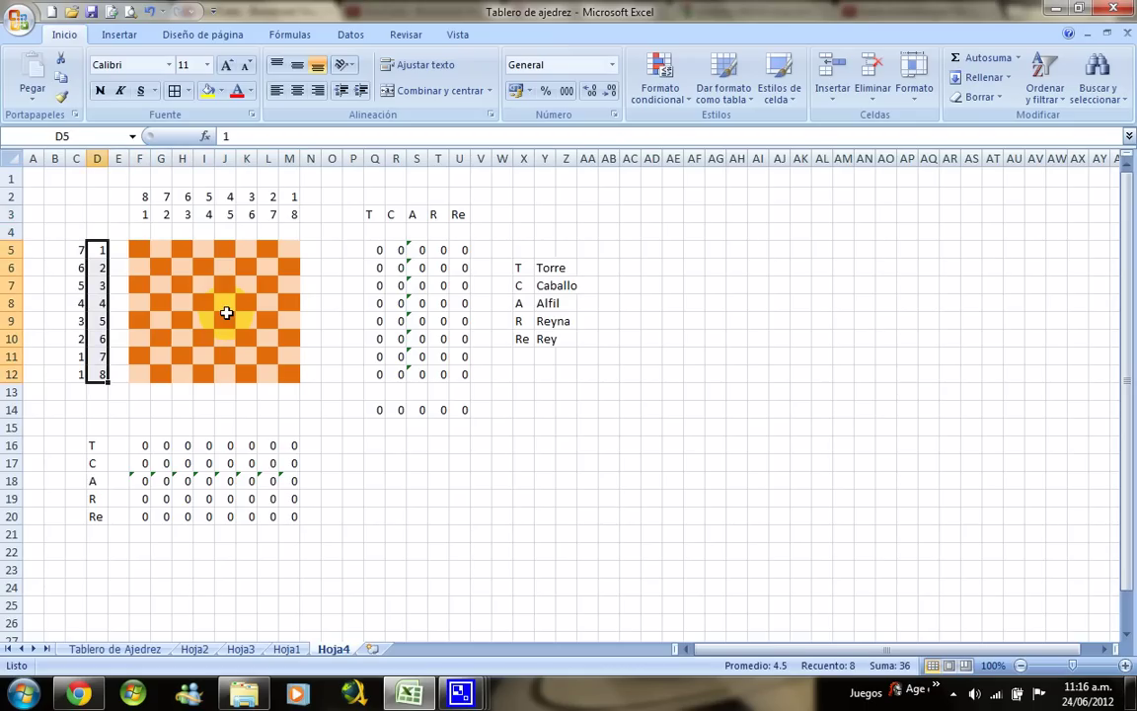
key("Right")
key("ctrl+Right")
key("Right")
key("Right")
key("Right")
key("Down")
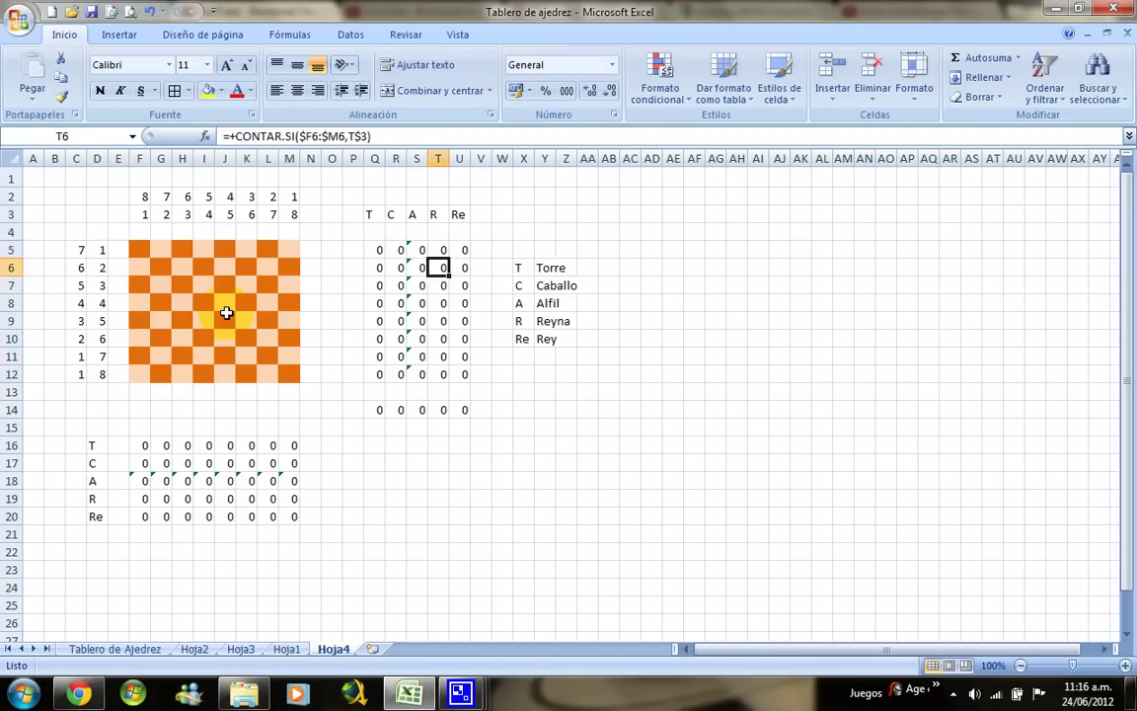
key("Right")
key("Right")
key("Right")
key("Right")
key("Right")
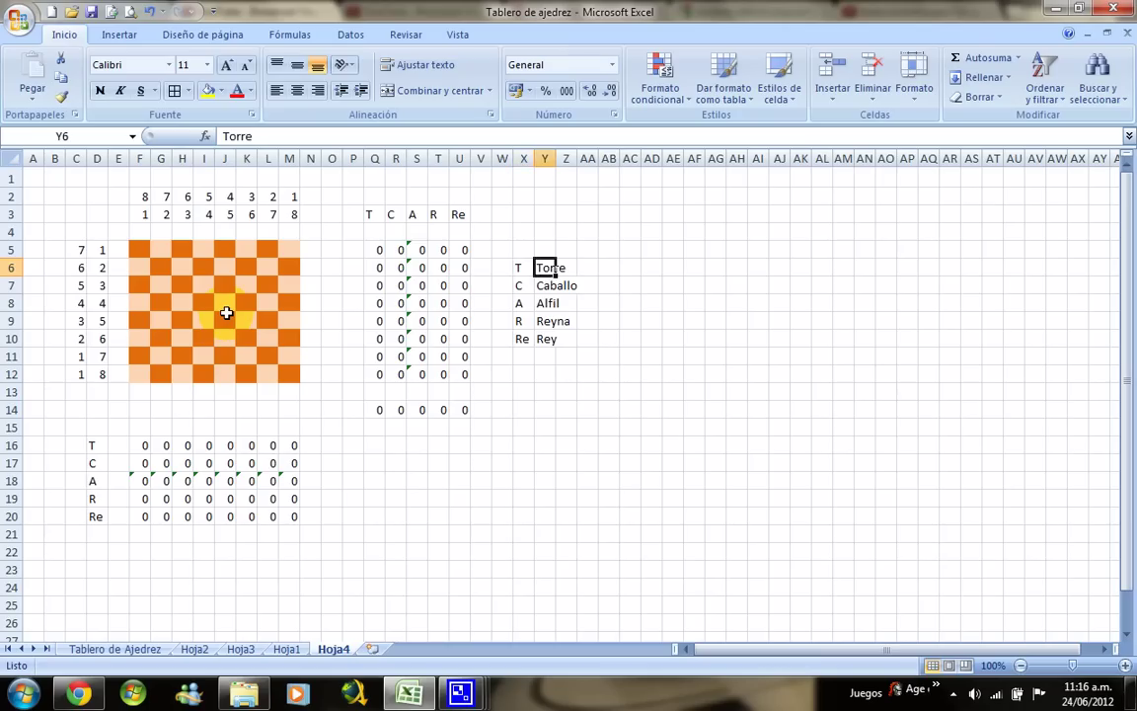
key("Left")
key("Down")
key("Right")
key("Left")
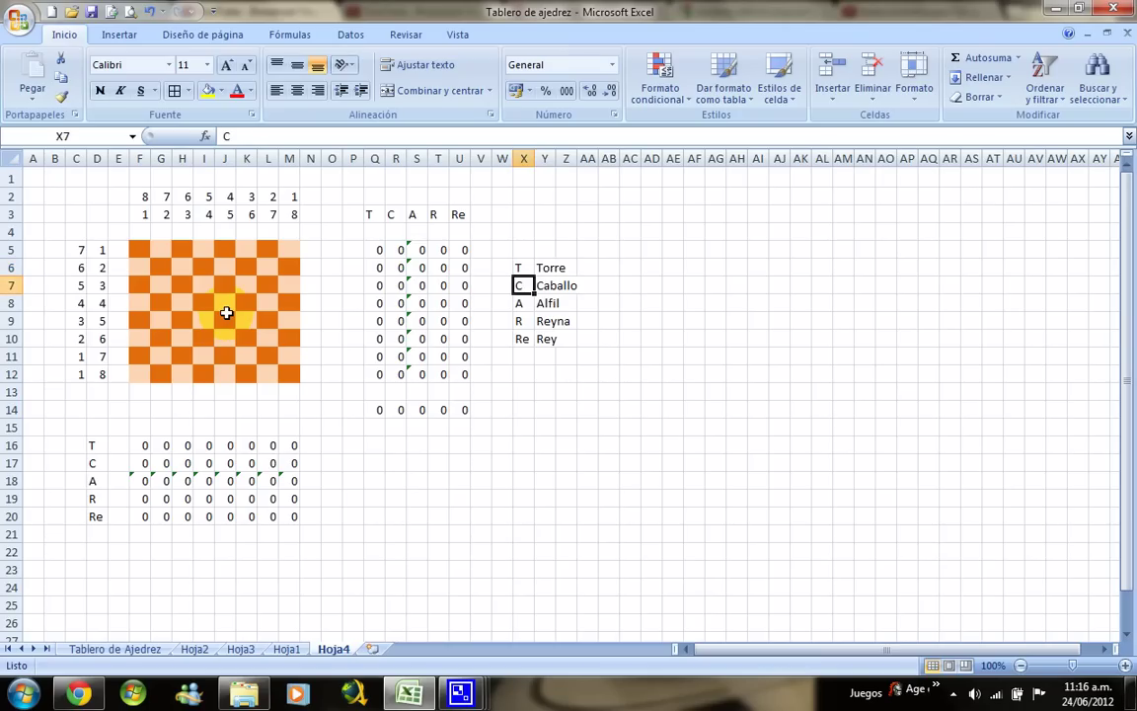
key("Down")
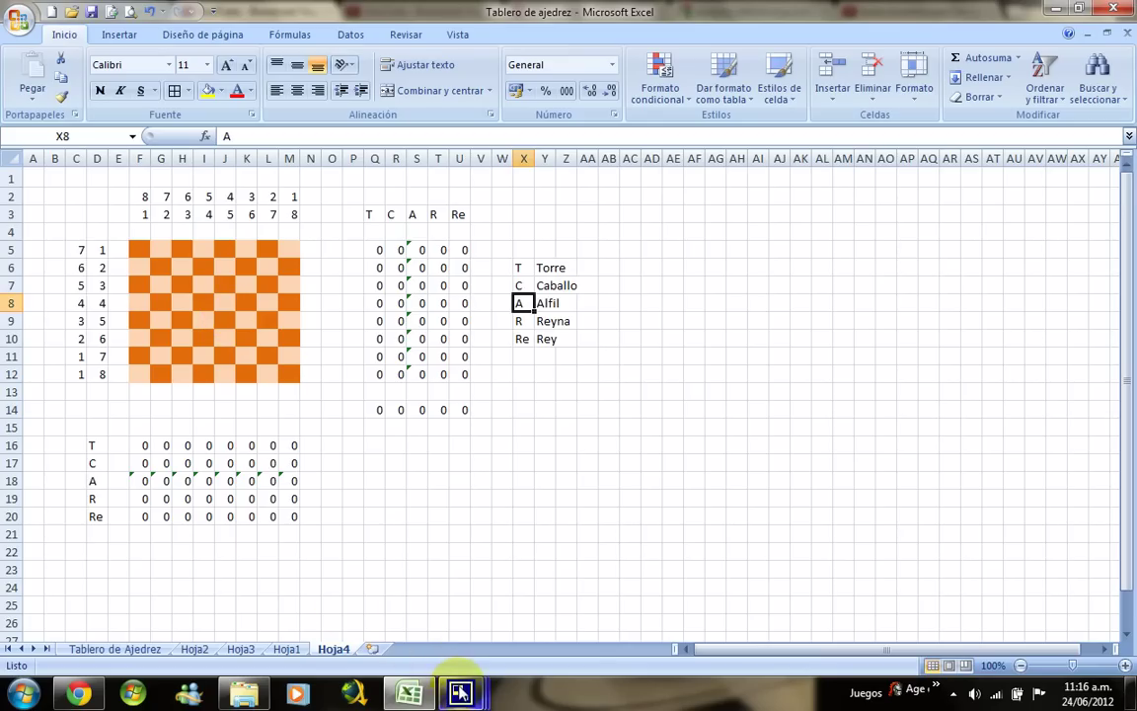
mouse_move(460, 693)
left_click(293, 592)
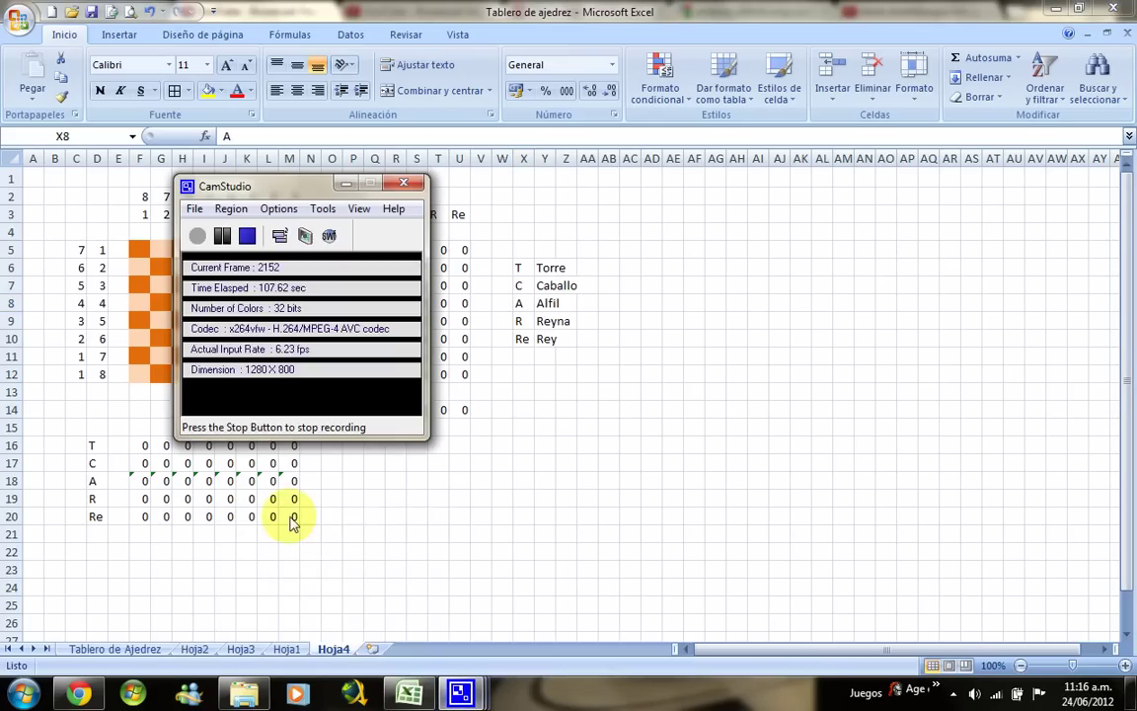
left_click(346, 184)
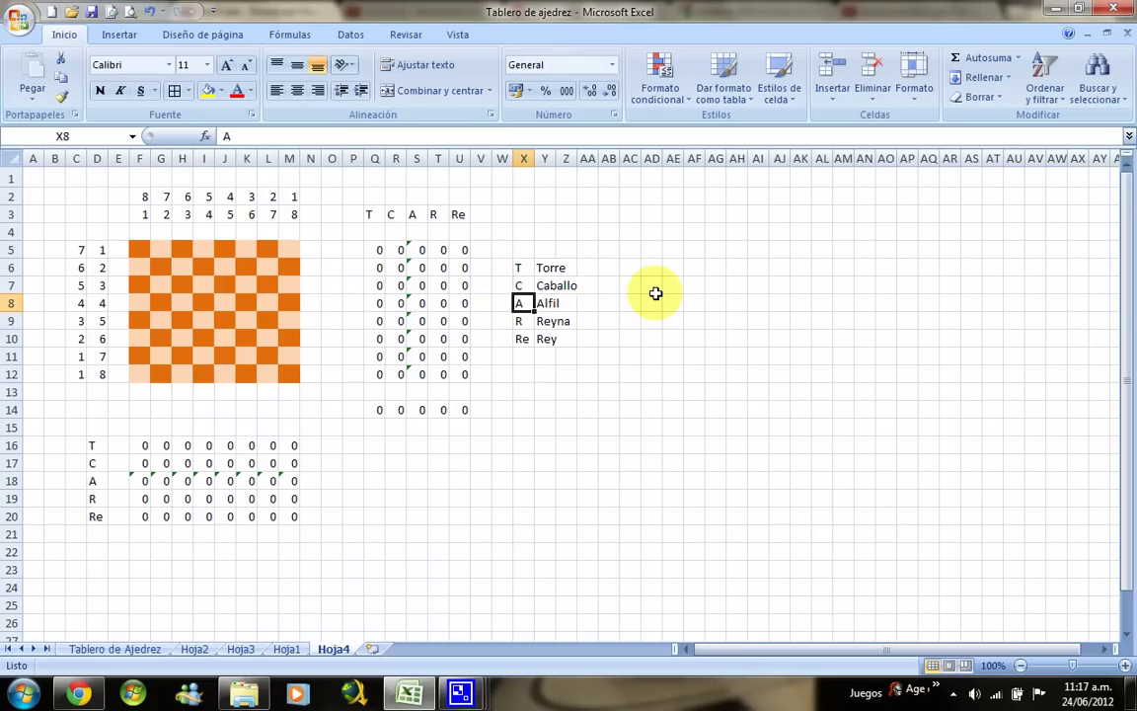
key("Up")
key("Up")
key("Right")
key("Up")
key("Right")
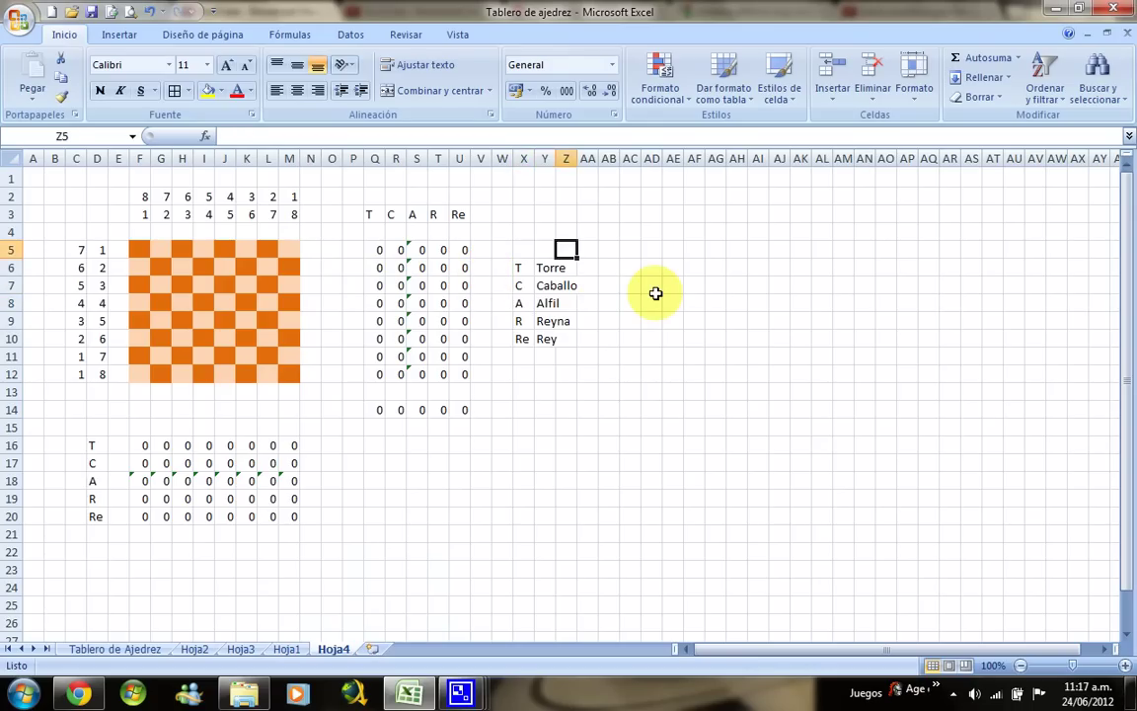
key("Right")
key("Right")
key("Right")
key("shift+Down")
key("shift+Right")
- Apply All Borders to the empty block AC5:AI12 for the new grid
key("shift+Down")
key("shift+Right")
key("shift+Down")
key("shift+Right")
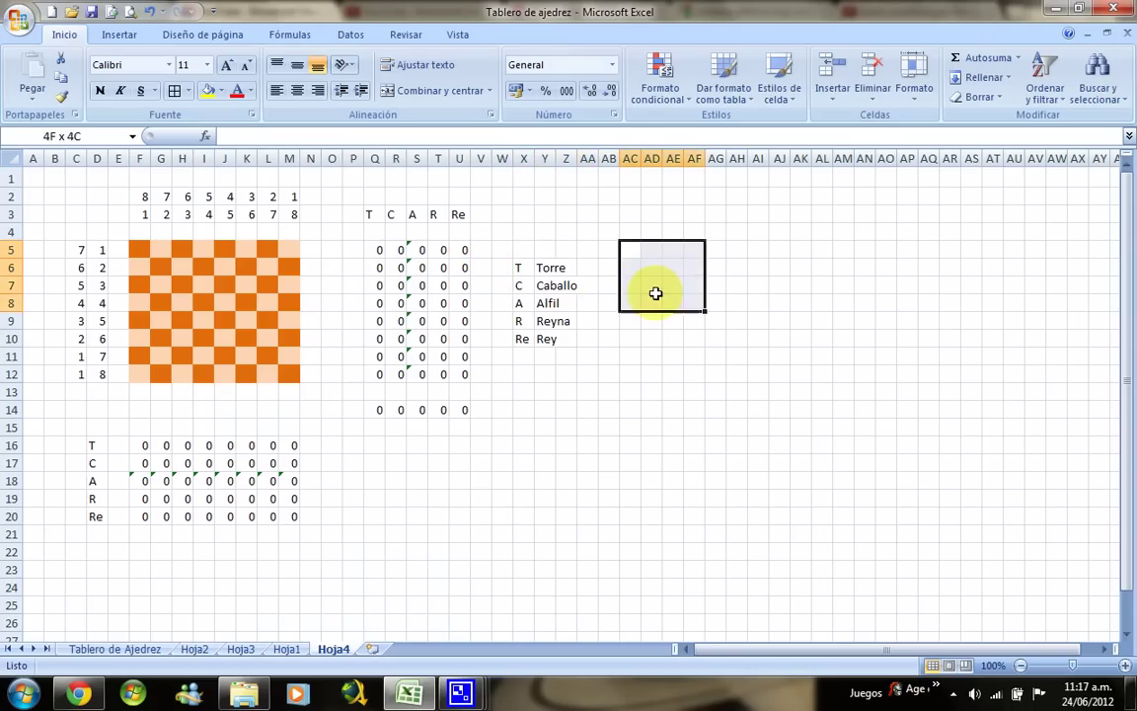
key("shift+Down")
key("shift+Right")
key("shift+Down")
key("shift+Right")
key("shift+Down")
key("shift+Right")
key("shift+Down")
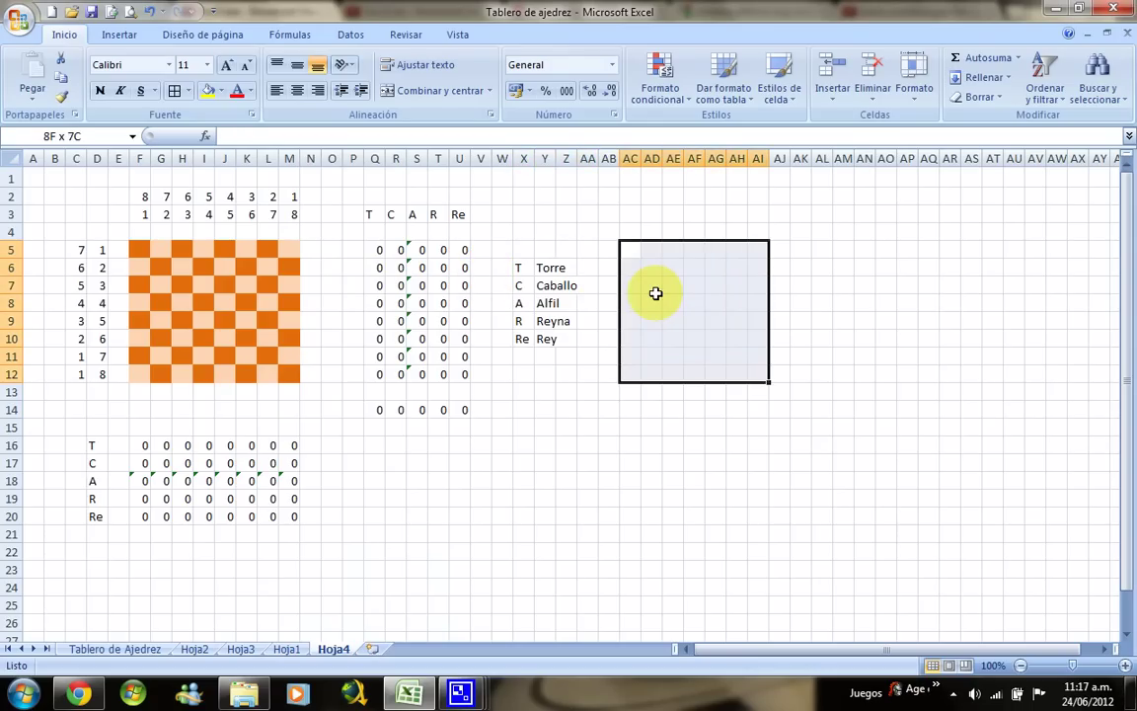
left_click(173, 90)
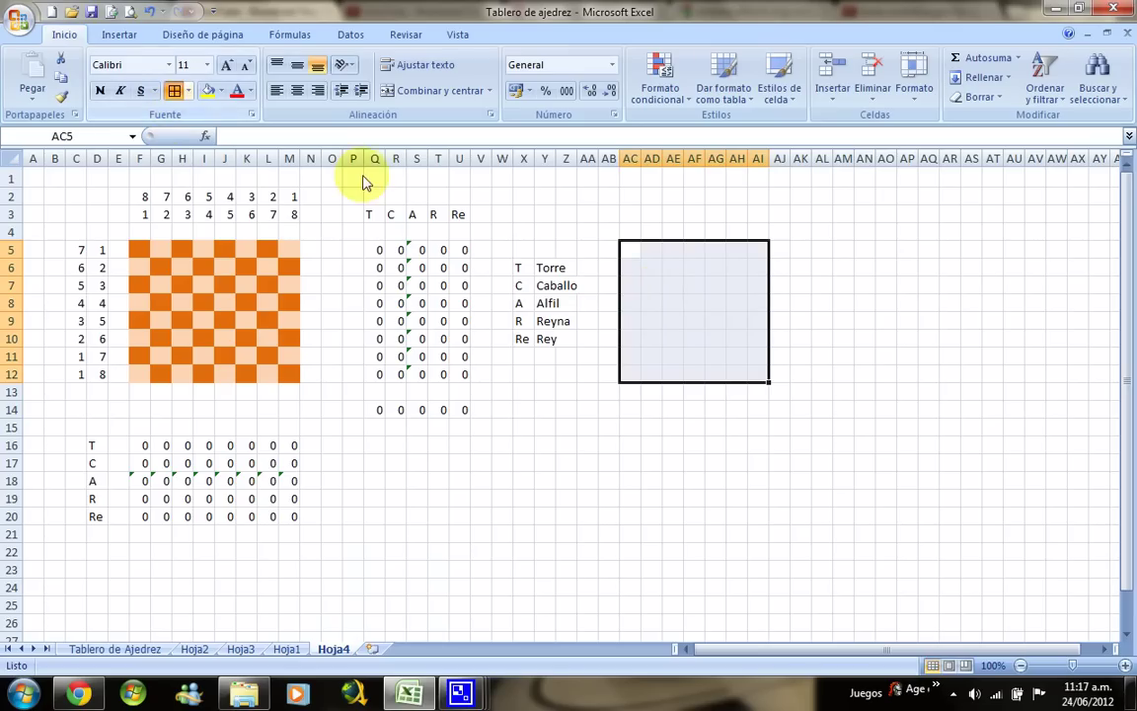
- Label the grid T in AC4 and check the T count formula in Q5
left_click(631, 229)
type("T")
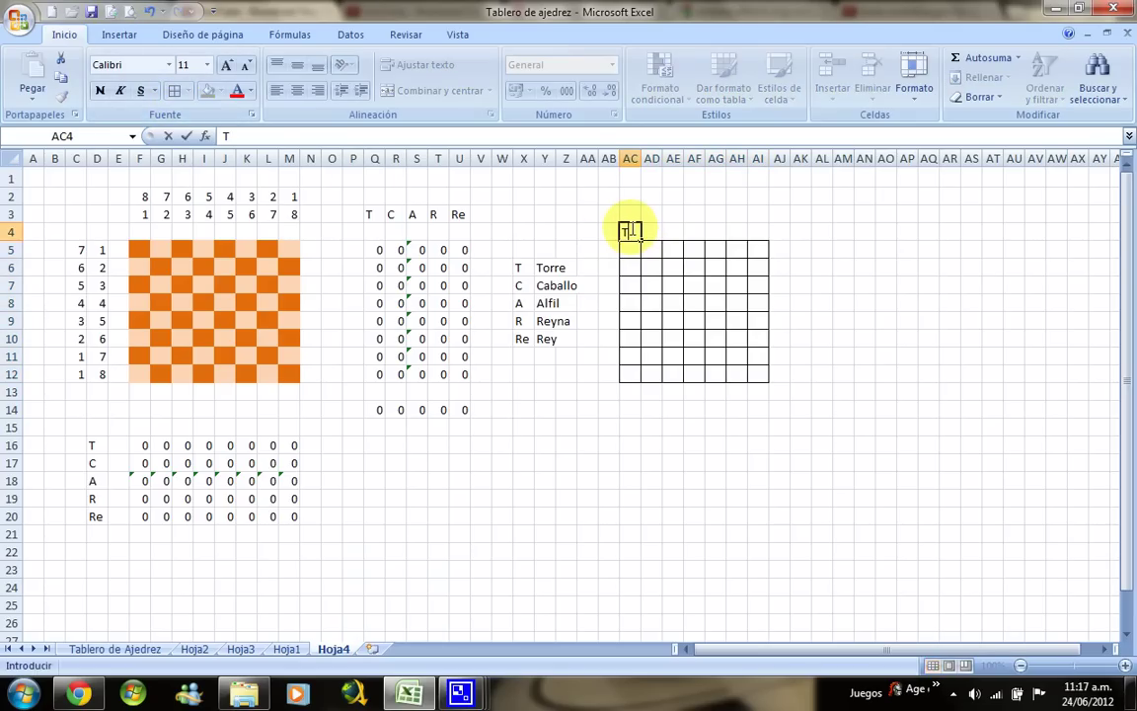
key("Down")
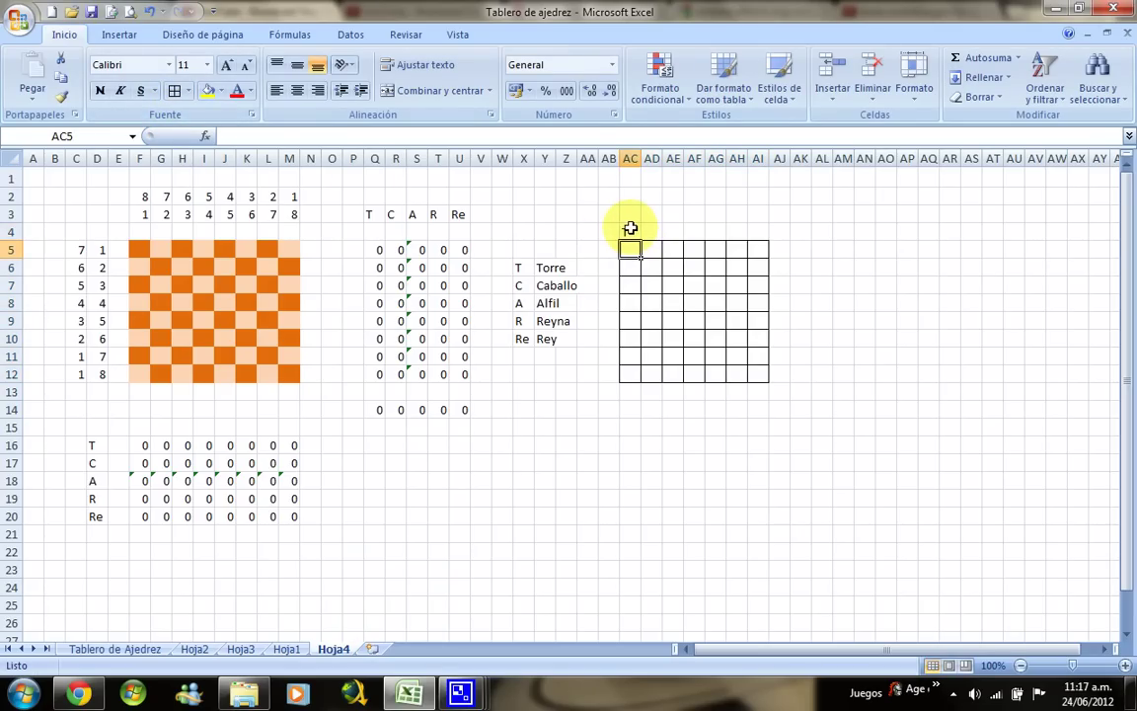
type("T")
left_click(376, 247)
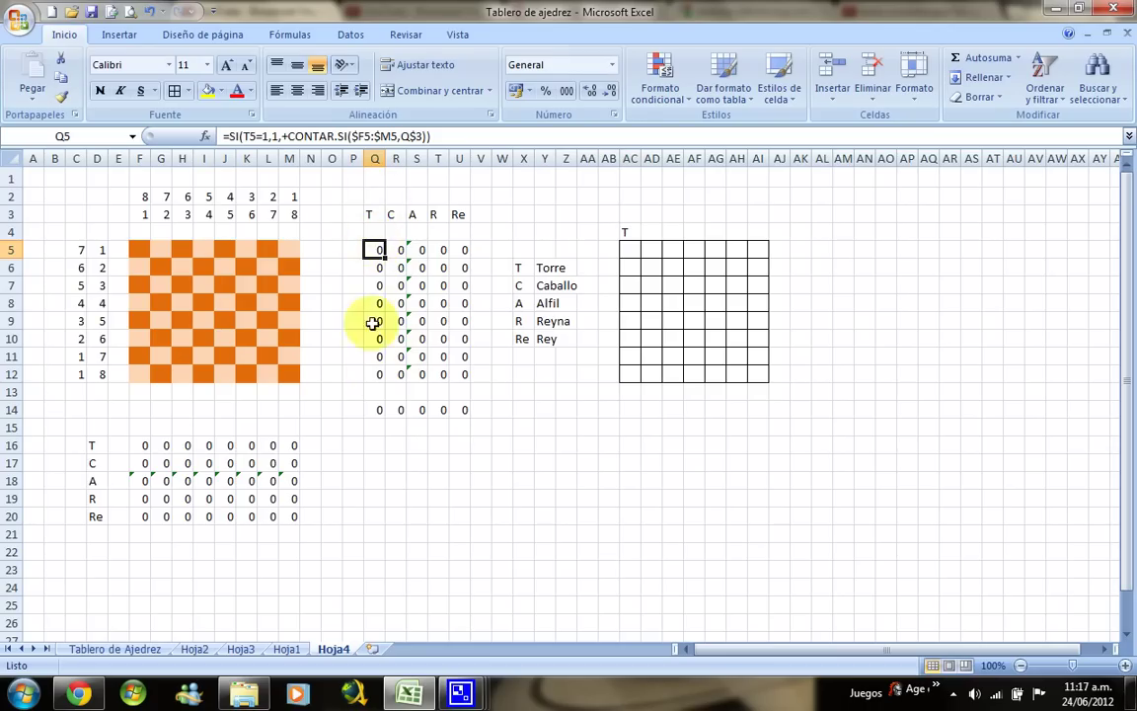
left_click(183, 281)
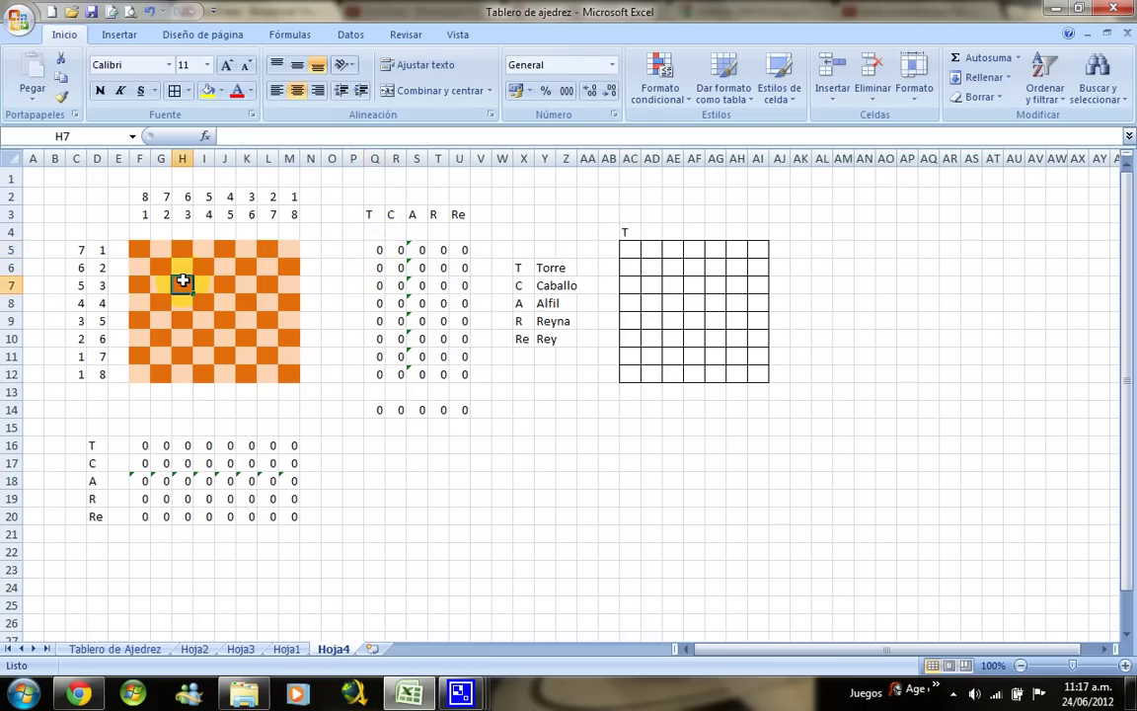
key("Up")
key("Up")
key("Right")
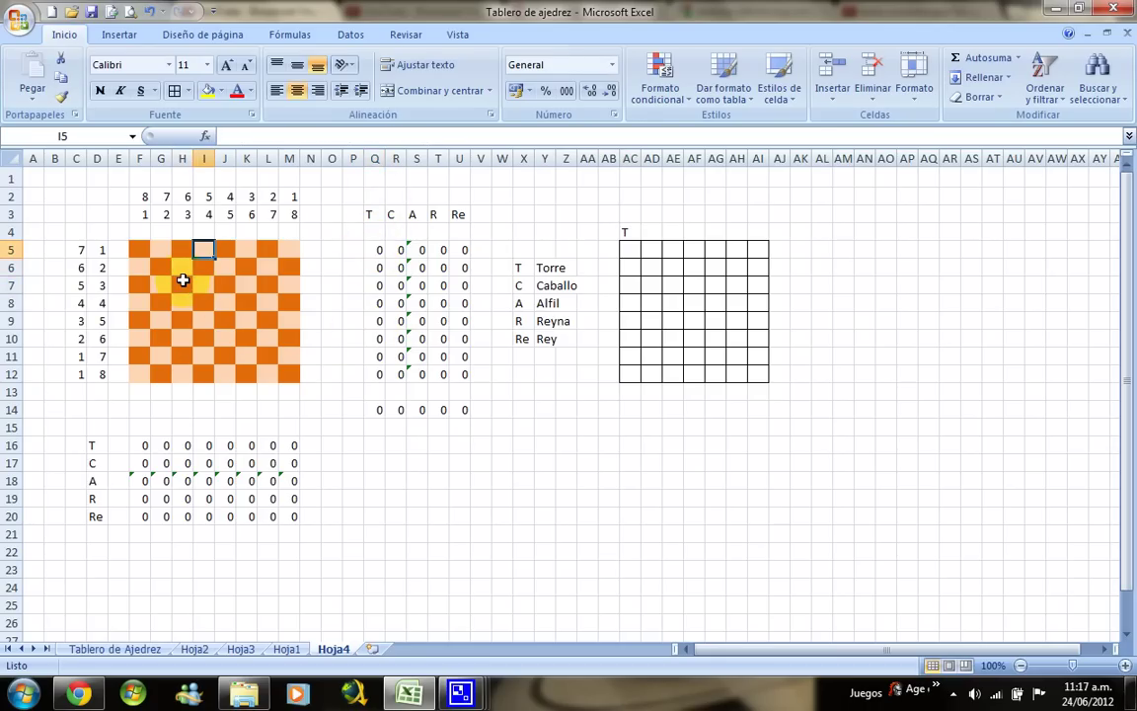
type("T")
key("ctrl+Return")
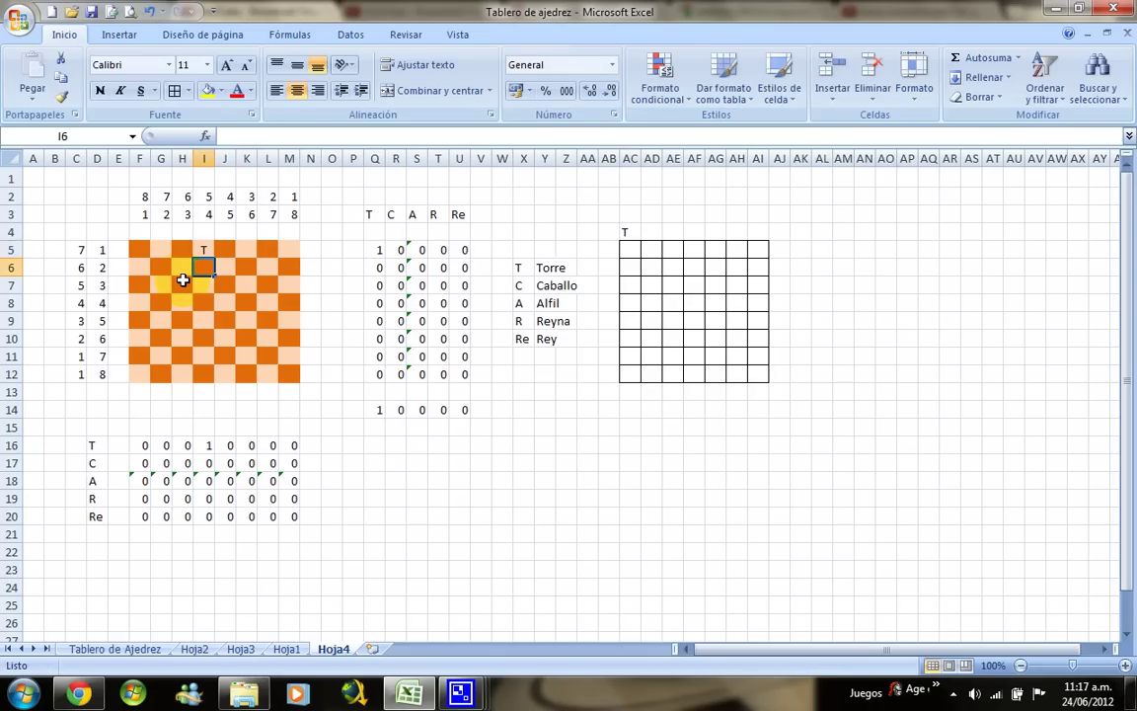
key("Down")
key("Down")
key("Down")
key("Down")
key("Down")
key("Down")
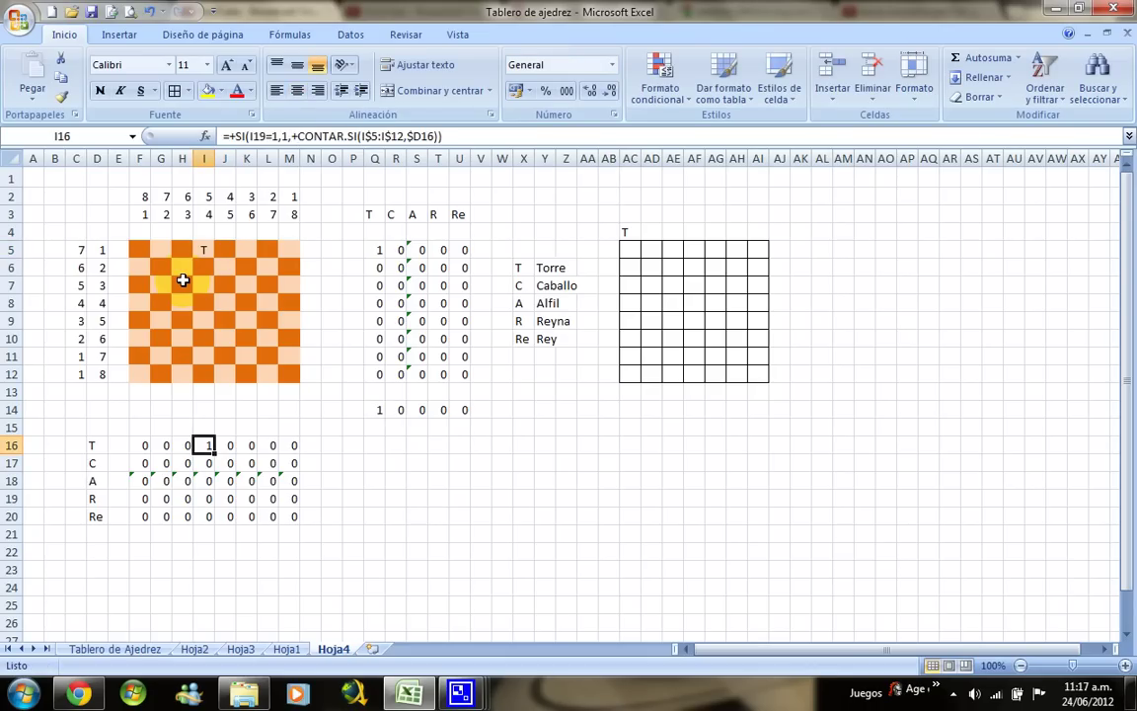
key("Up")
key("Up")
key("Up")
key("Up")
key("Up")
key("Up")
key("Up")
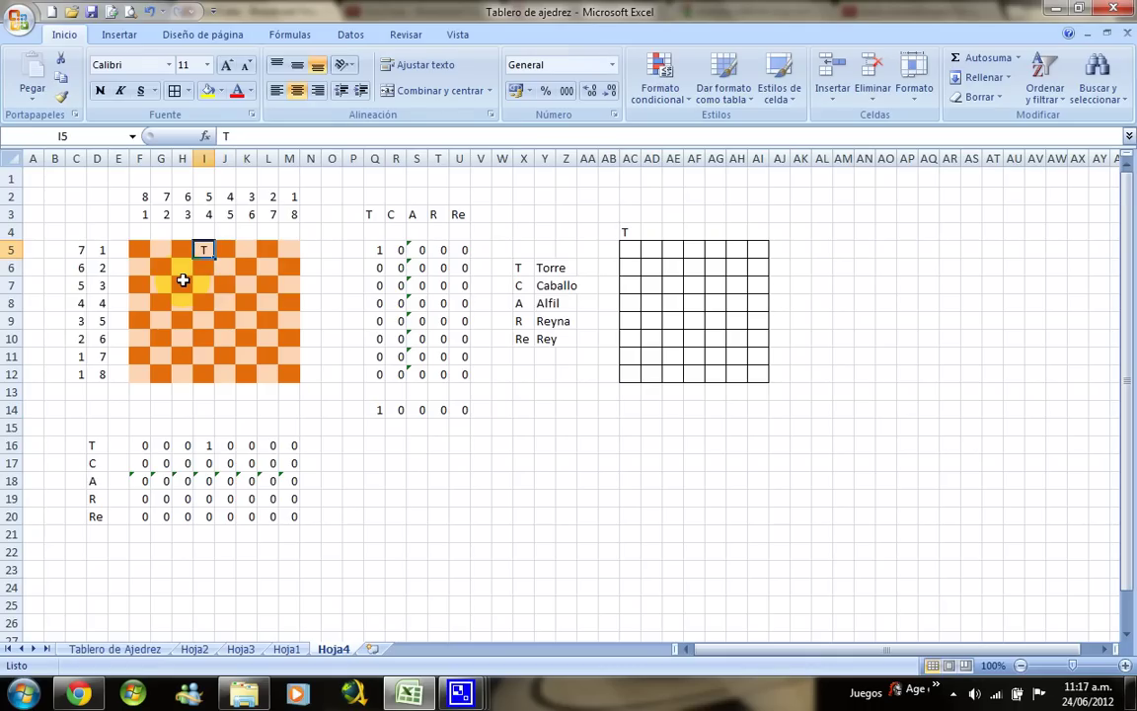
key("Delete")
key("Right")
key("Right")
key("Right")
key("Right")
key("Right")
key("Right")
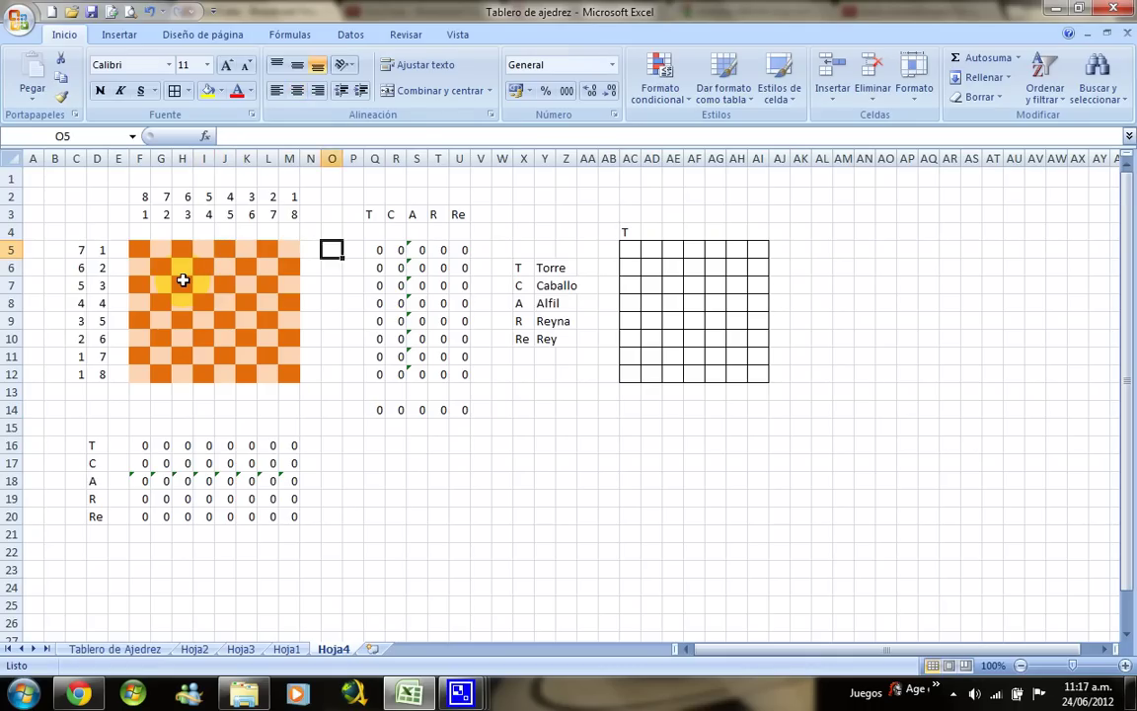
key("Right")
key("Right")
key("F2")
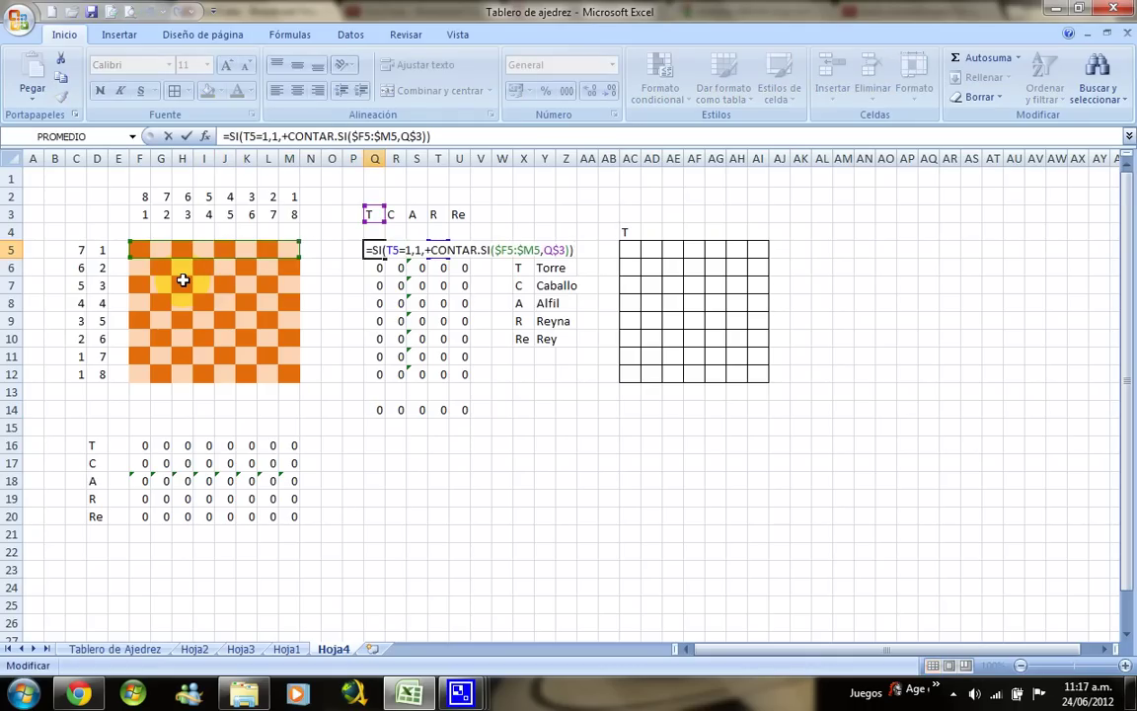
key("Escape")
key("Right")
key("Right")
key("Right")
key("Left")
key("Left")
key("Left")
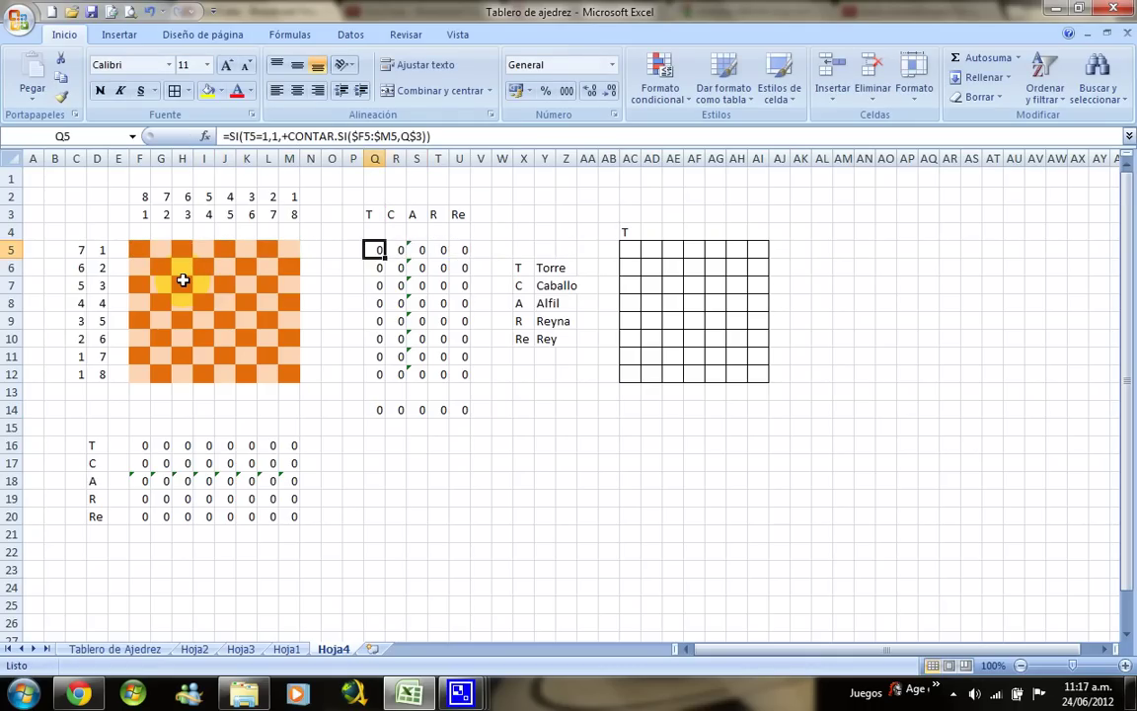
key("F2")
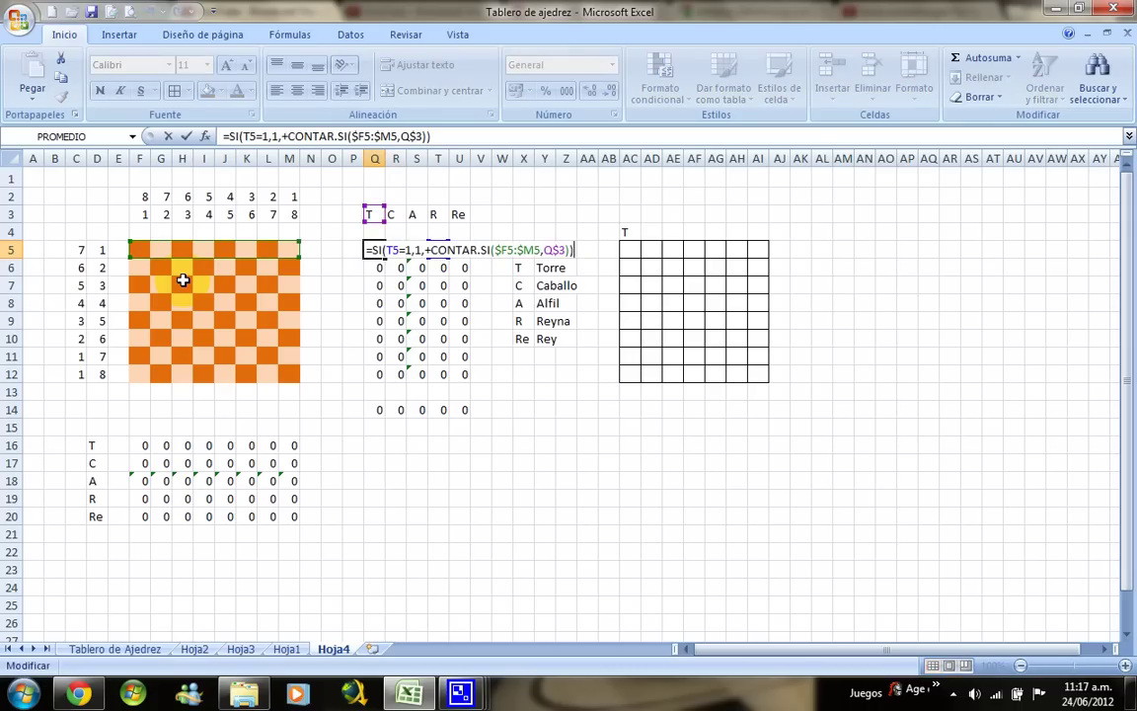
key("Escape")
key("Right")
key("Right")
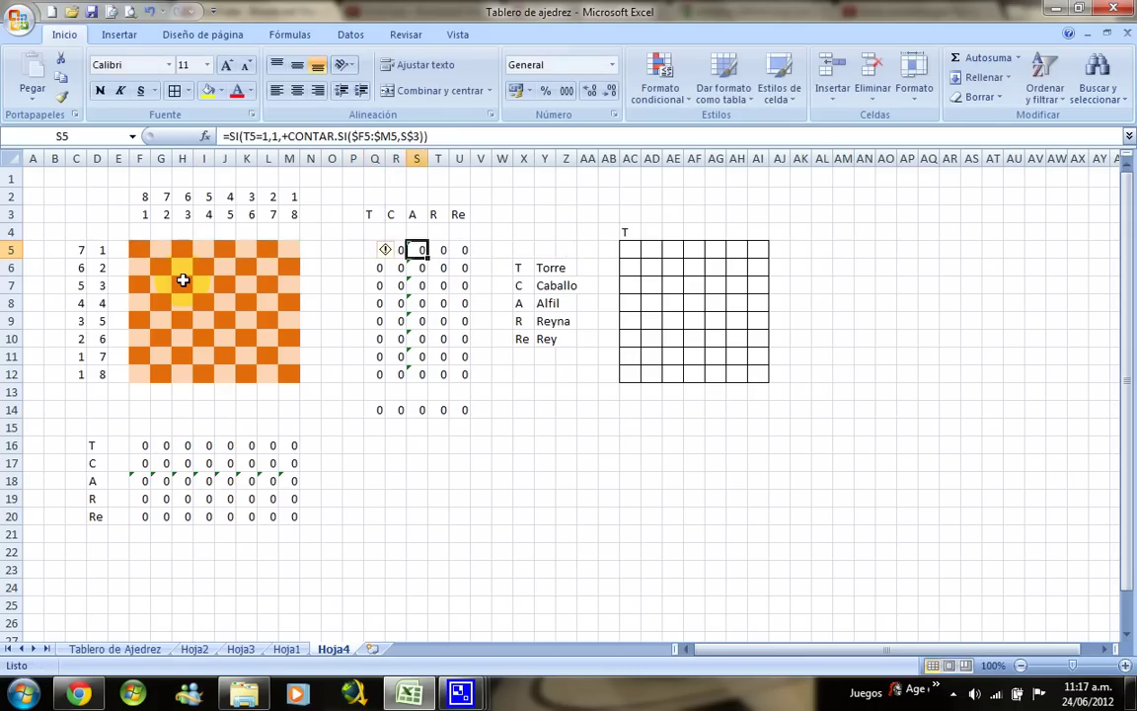
key("Right")
key("Left")
key("Left")
key("Left")
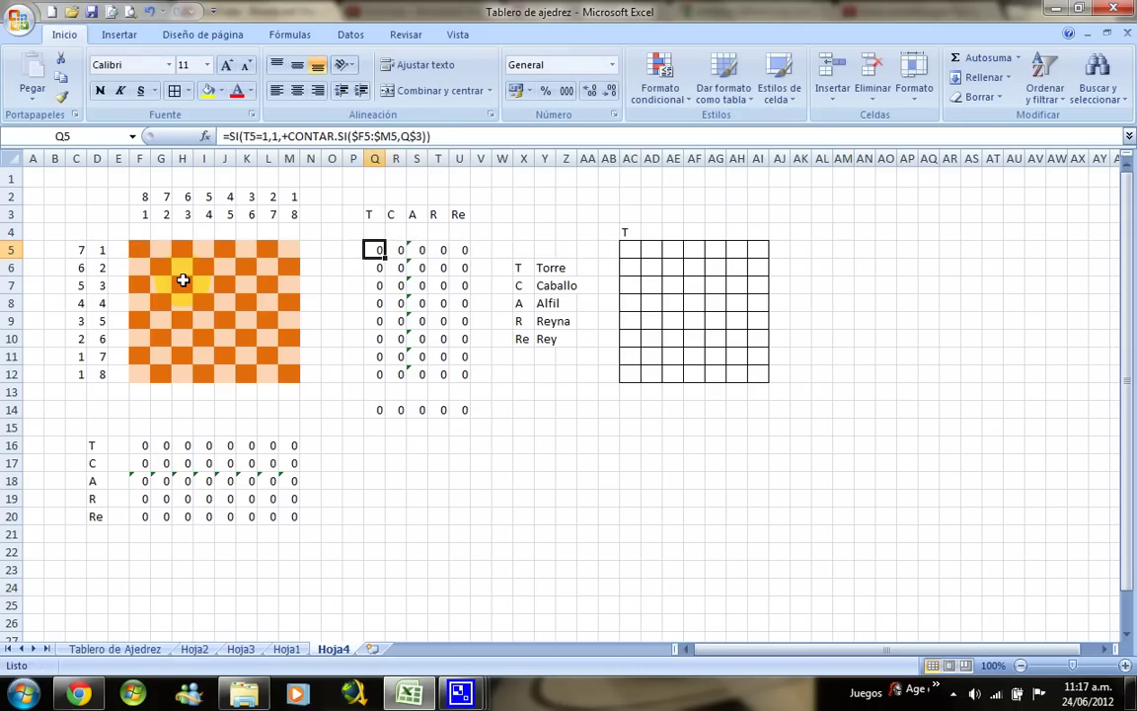
key("Right")
key("Right")
key("Right")
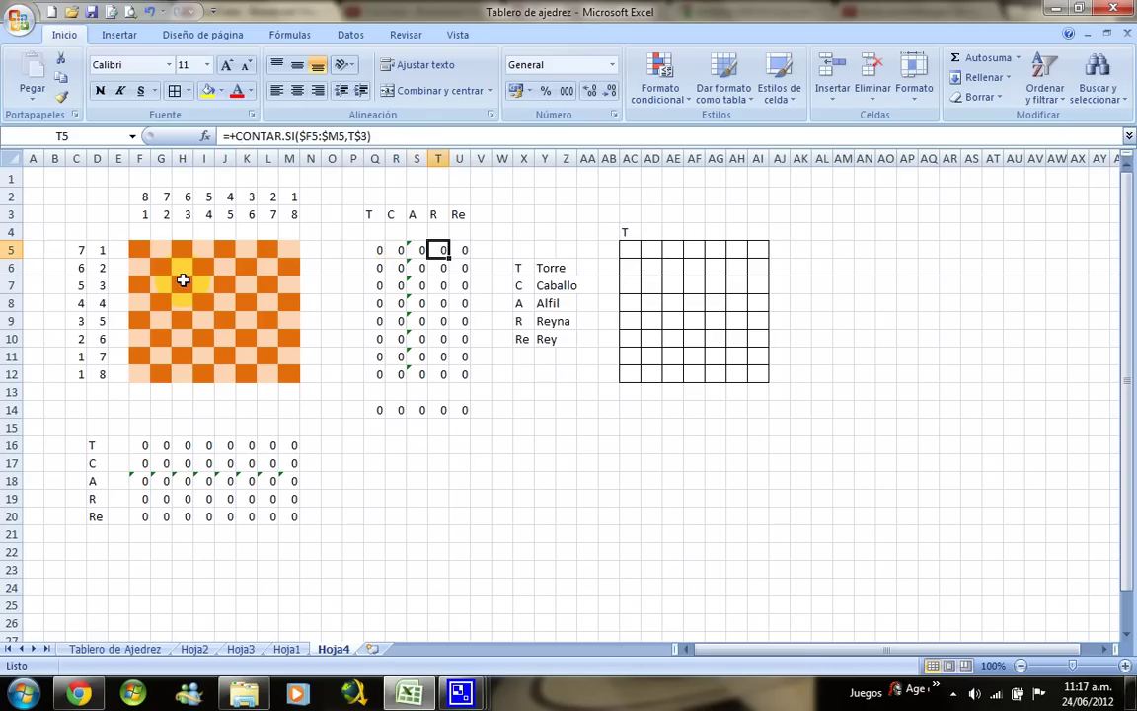
key("Left")
key("Right")
key("Left")
key("Left")
key("Left")
key("Right")
key("Right")
key("Right")
key("Left")
key("Left")
key("Left")
key("Right")
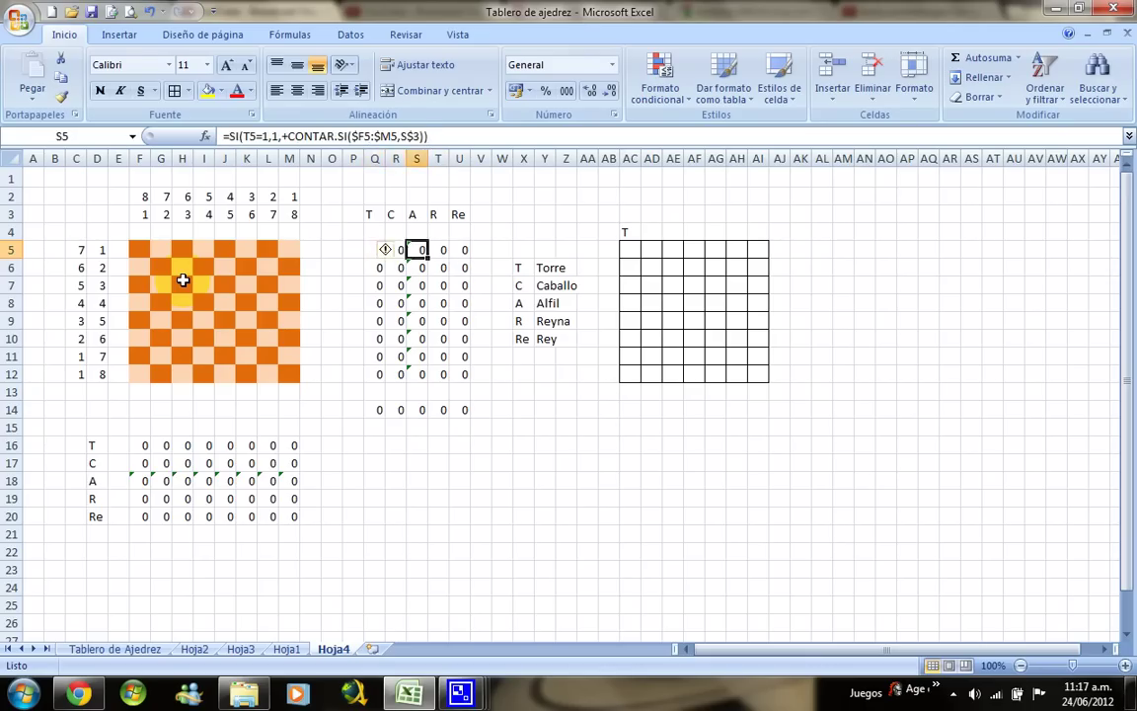
key("Left")
key("F2")
key("Tab")
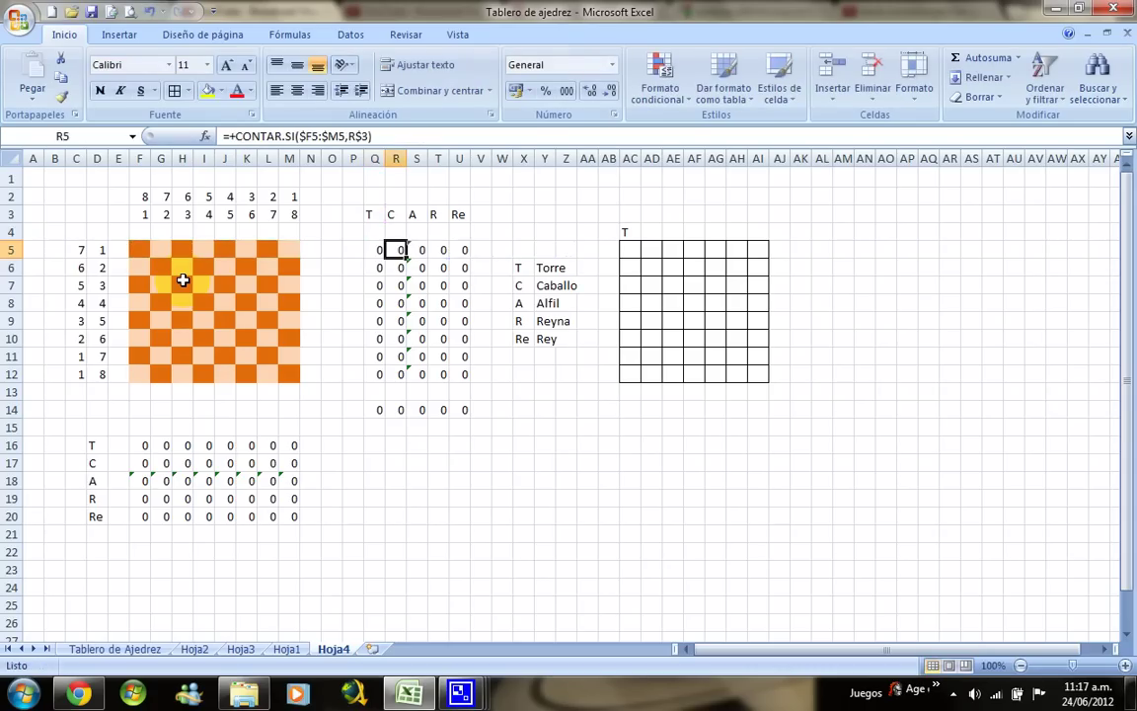
key("F2")
key("Tab")
key("Tab")
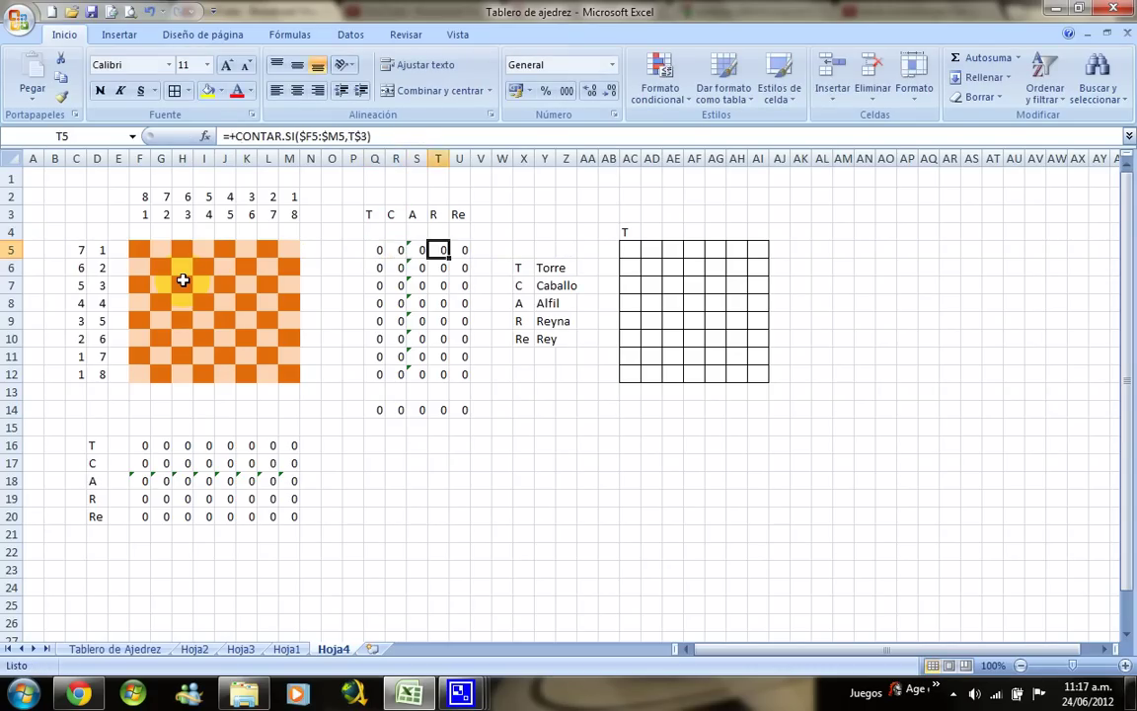
key("Tab")
key("F2")
key("Tab")
key("Tab")
key("Tab")
key("Tab")
key("Tab")
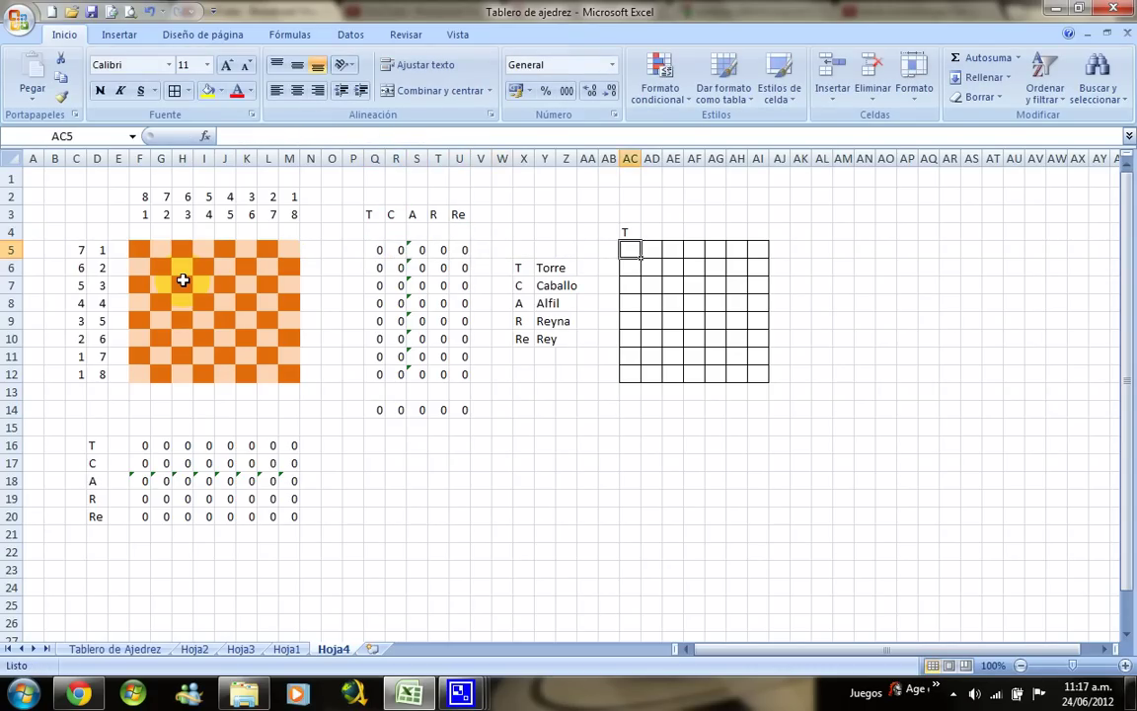
- Enter =+$Q5+F$16 in AC5 and copy the formula
type("+")
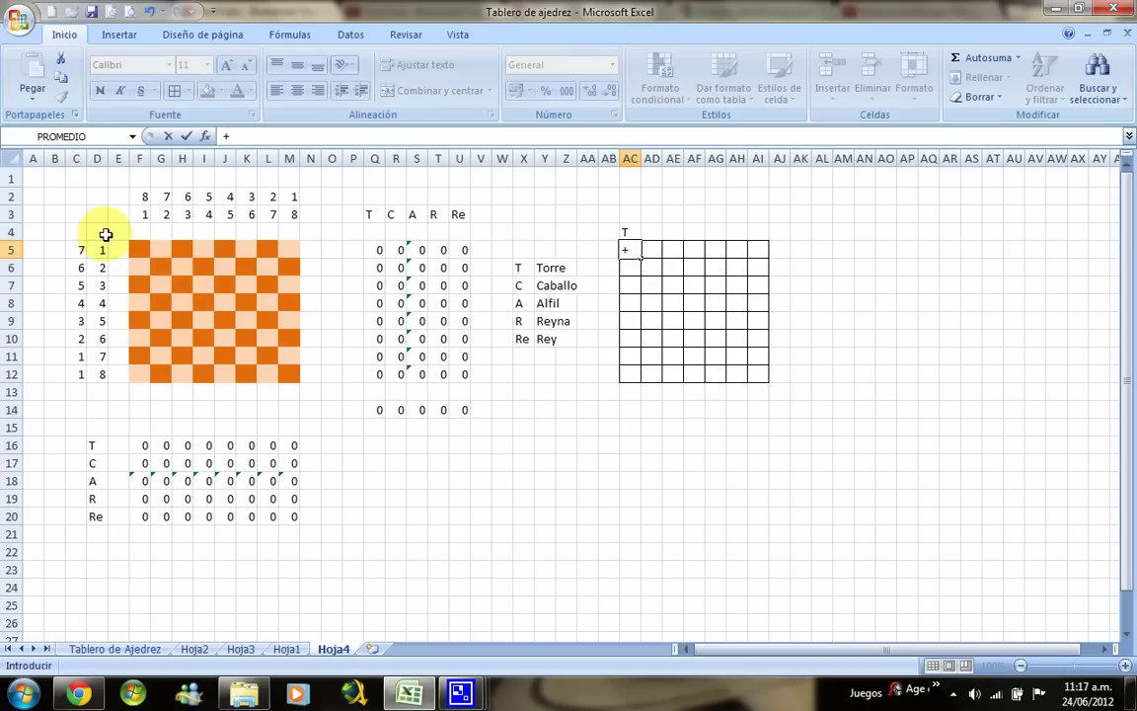
left_click(377, 250)
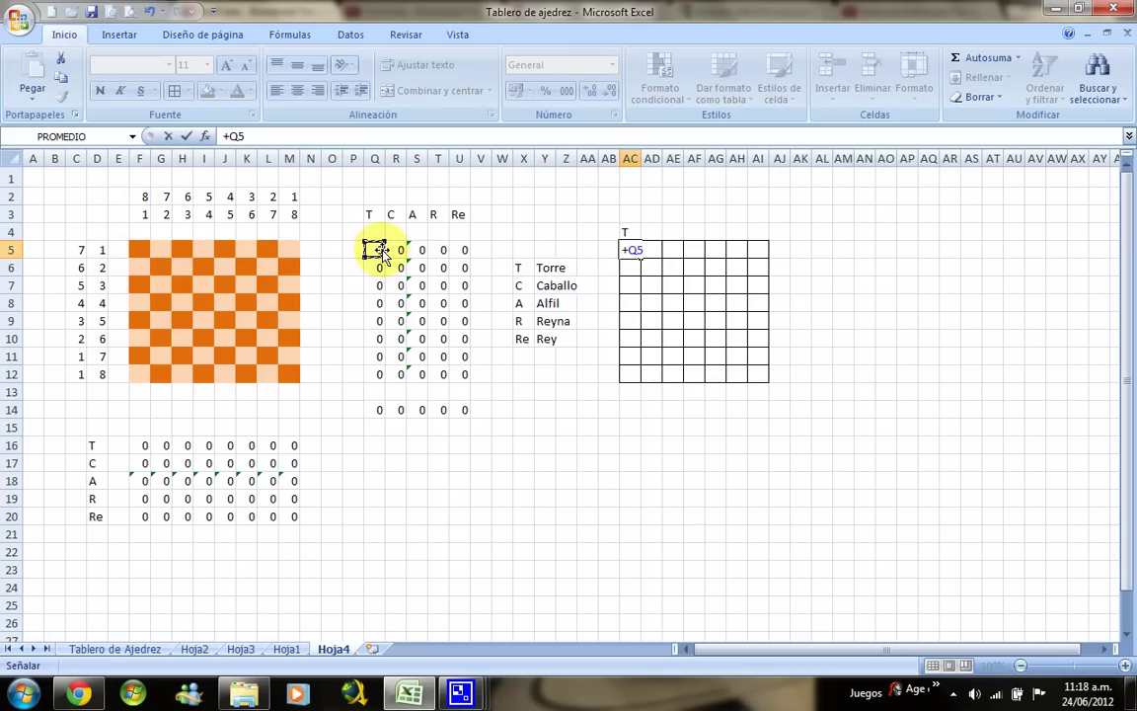
type("+")
left_click(145, 445)
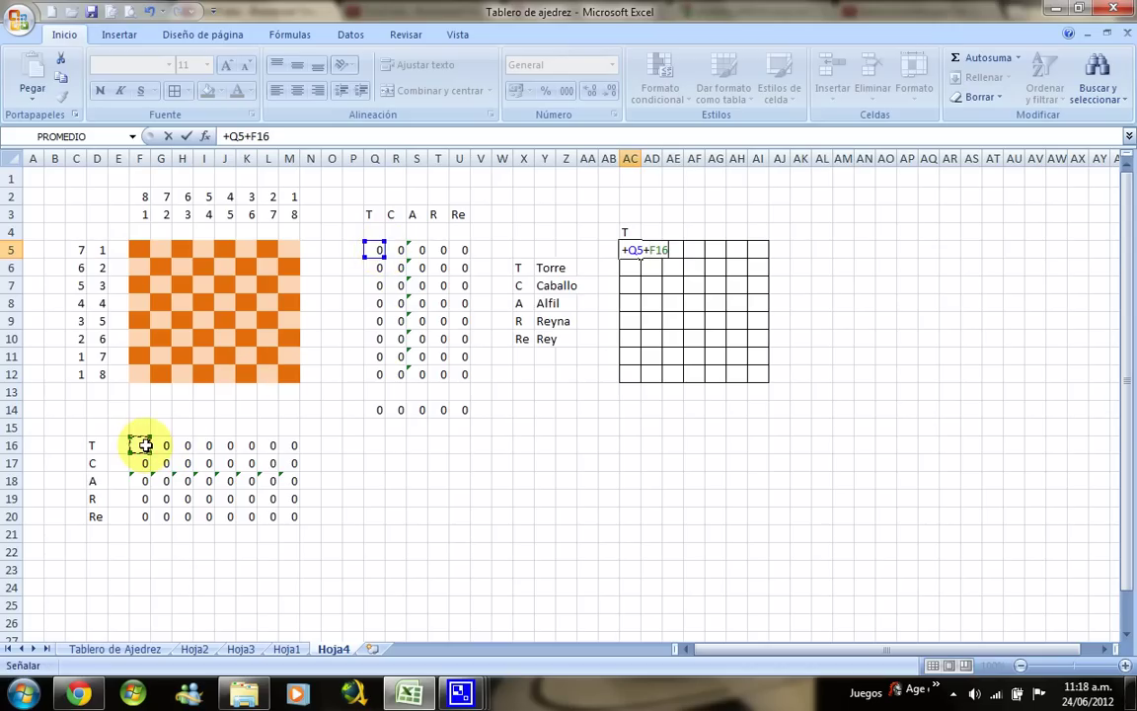
left_click(237, 136)
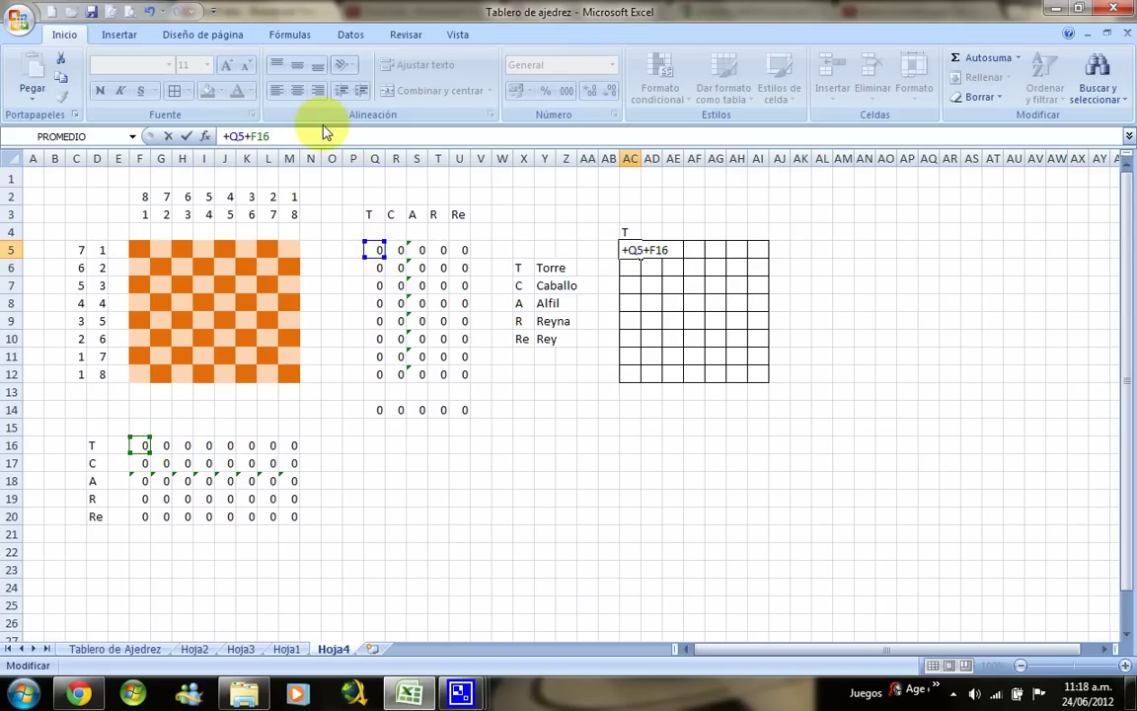
key("F4")
key("F4")
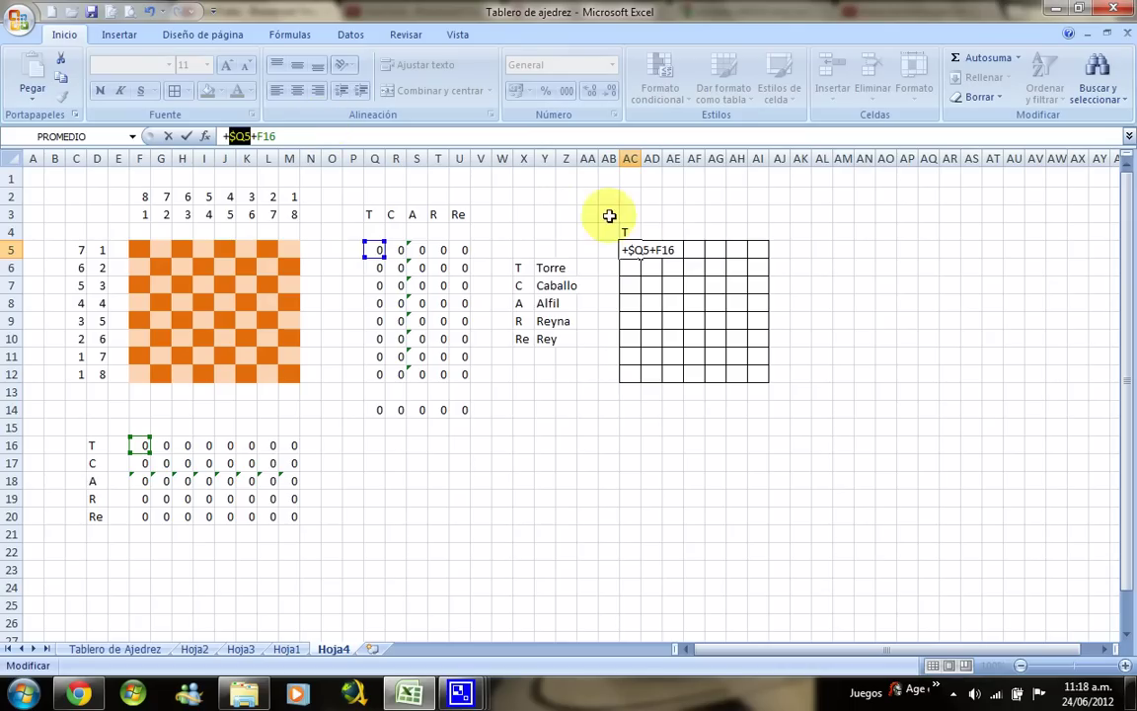
key("F4")
left_click(679, 244)
key("F4")
key("F4")
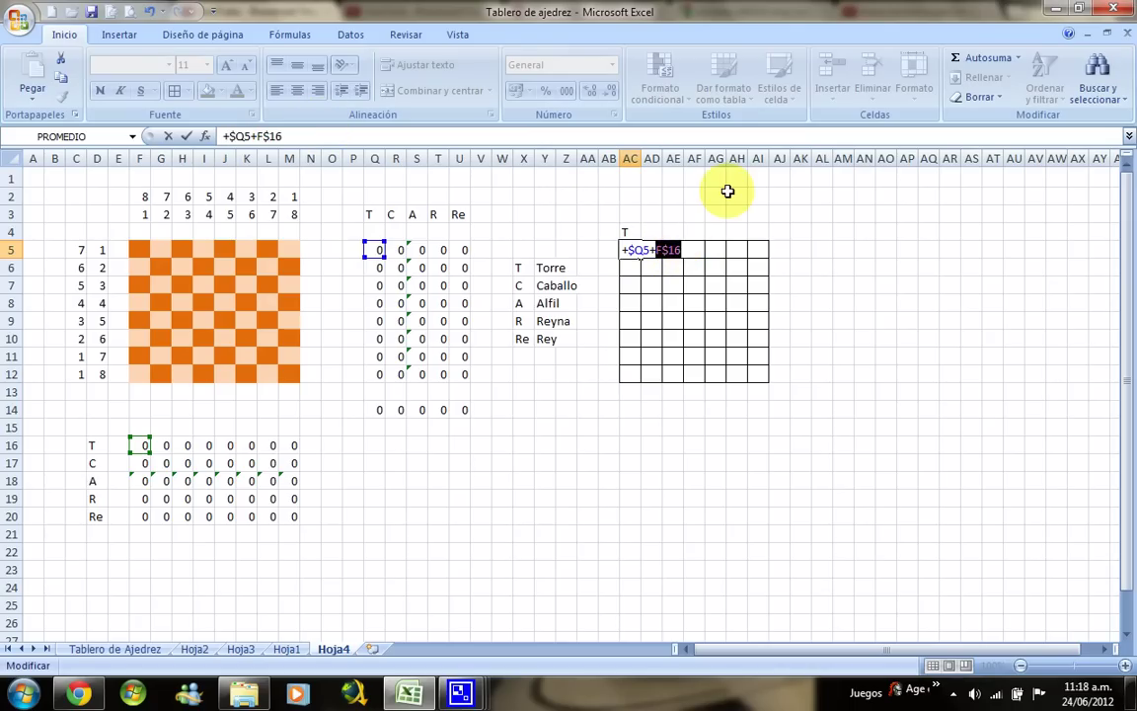
key("ctrl+Return")
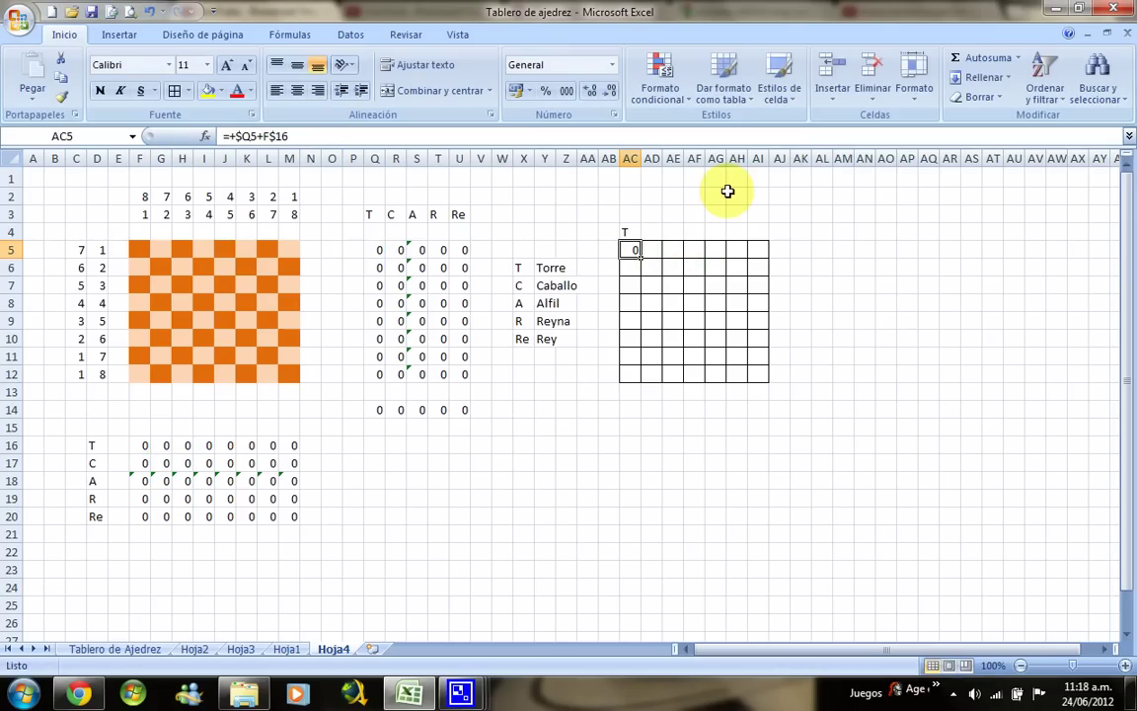
key("ctrl+c")
- Paste the AC5 formula across AC5:AI12 of the T grid
key("shift+Down")
key("shift+Right")
key("shift+Down")
key("shift+Right")
key("shift+Down")
key("shift+Right")
key("shift+Down")
key("shift+Right")
key("shift+Down")
key("shift+Right")
key("shift+Down")
key("shift+Down")
key("shift+Right")
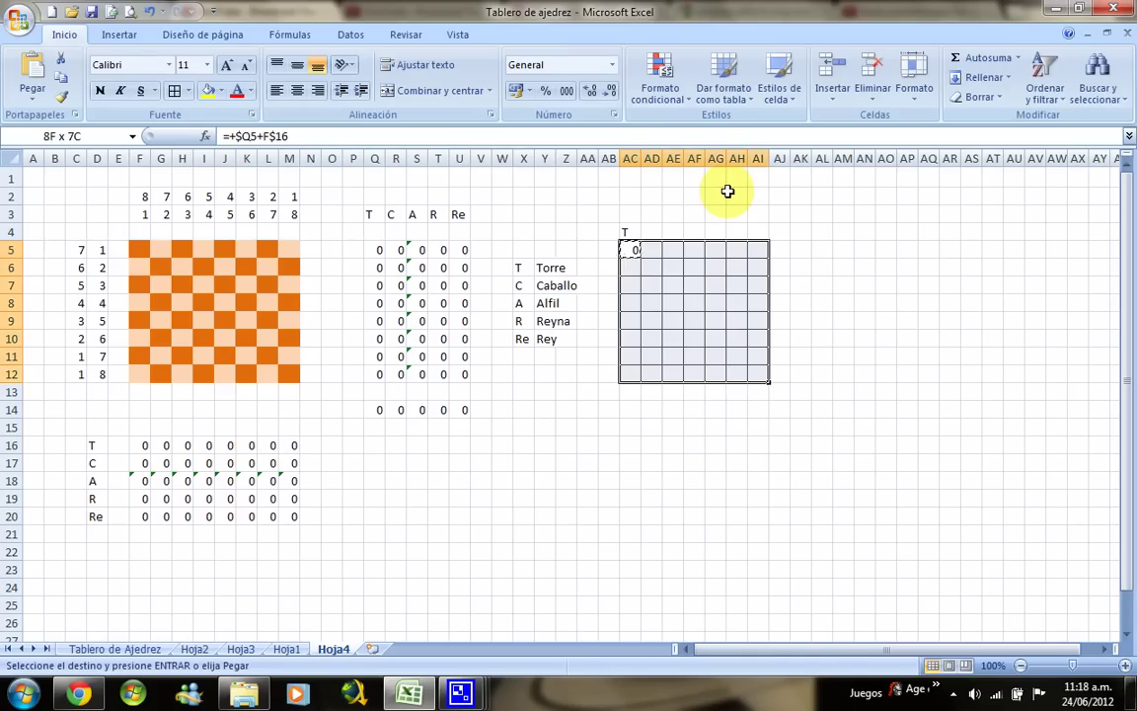
key("Return")
key("Right")
key("Right")
key("Right")
key("Right")
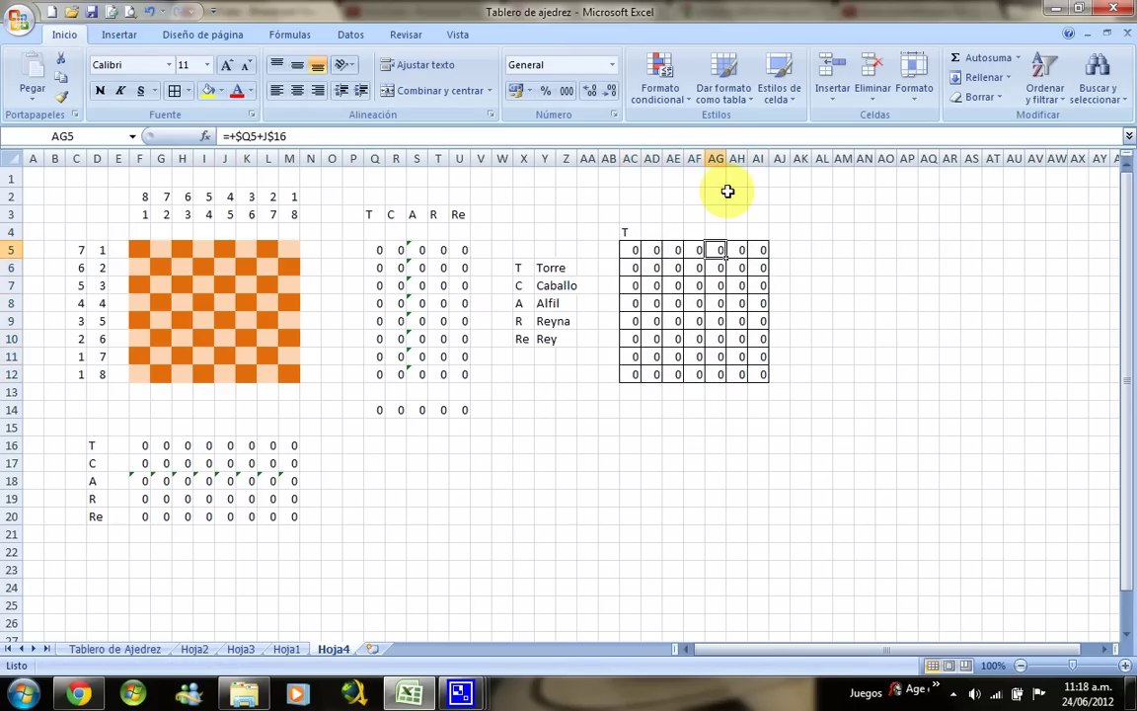
key("Right")
- Copy the column AI formulas into AJ5:AJ12 and check the grid's formulas
key("Right")
key("shift+Down")
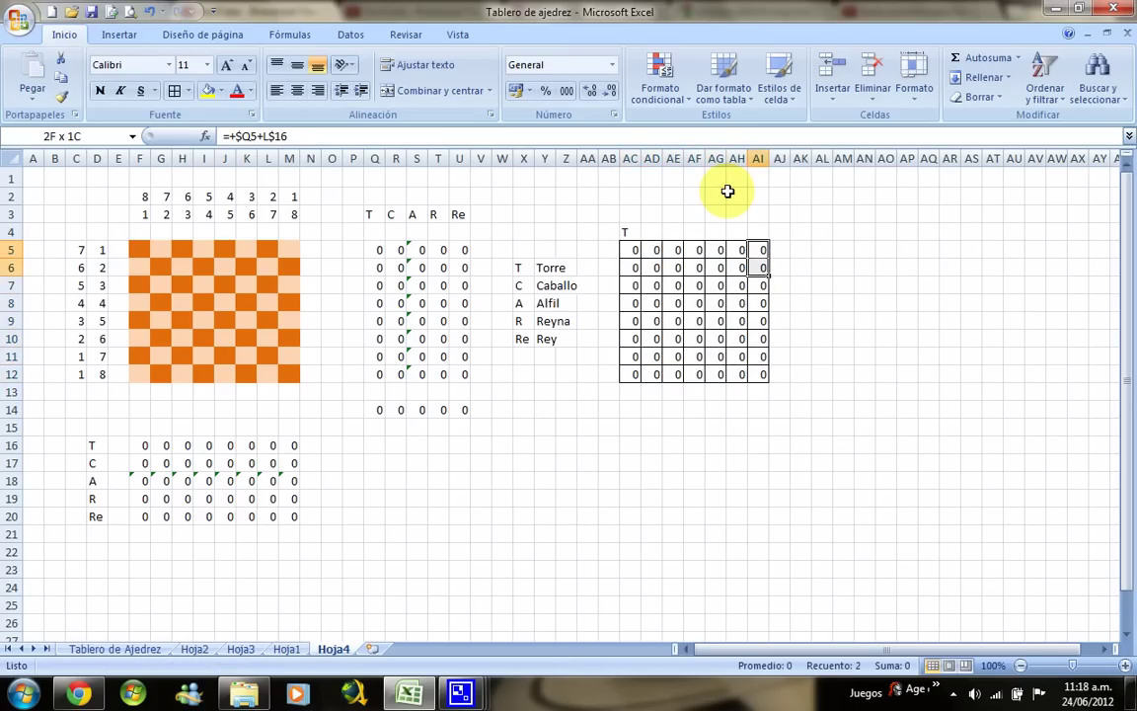
key("shift+Down")
key("shift+Down")
key("shift+Down")
key("shift+Down")
key("ctrl+c")
key("Right")
key("Return")
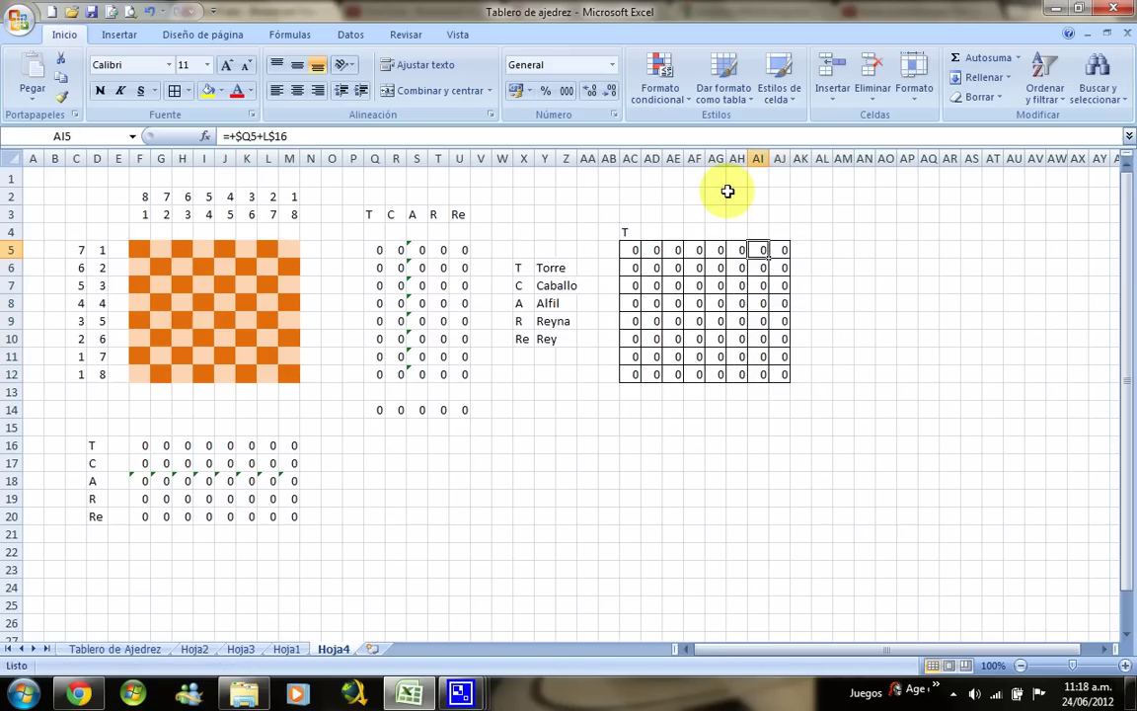
key("Left")
key("Left")
key("Left")
key("Right")
key("Down")
key("Down")
key("Down")
key("Up")
key("Up")
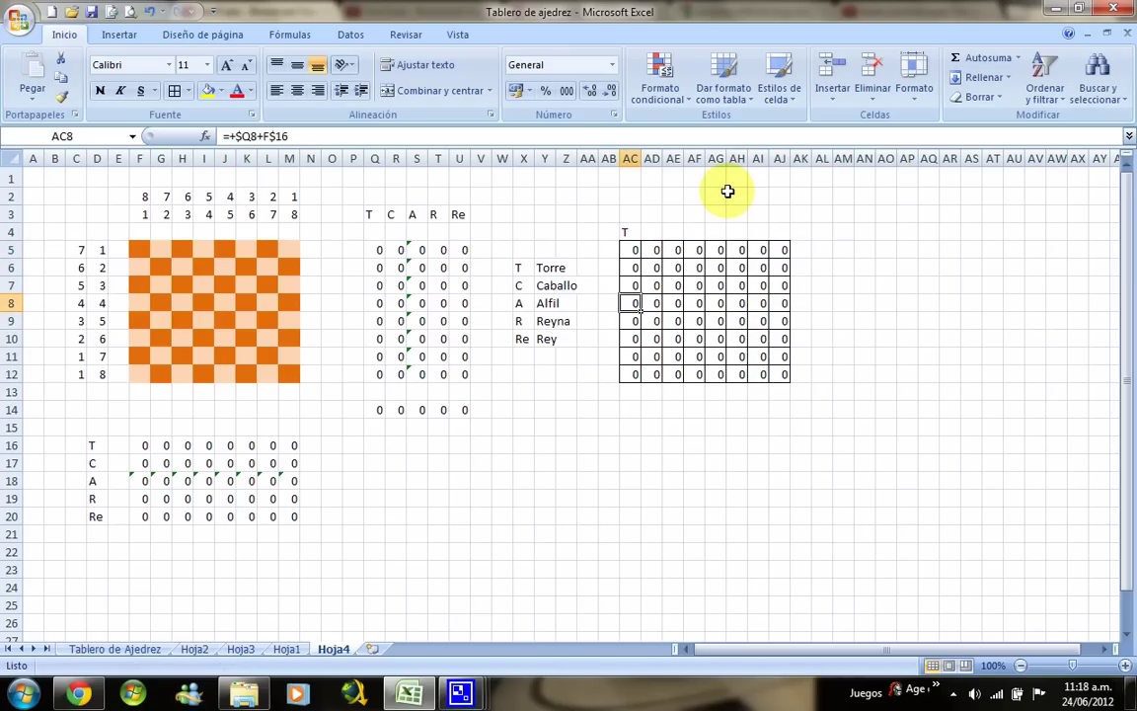
key("Down")
key("Down")
key("Down")
key("Down")
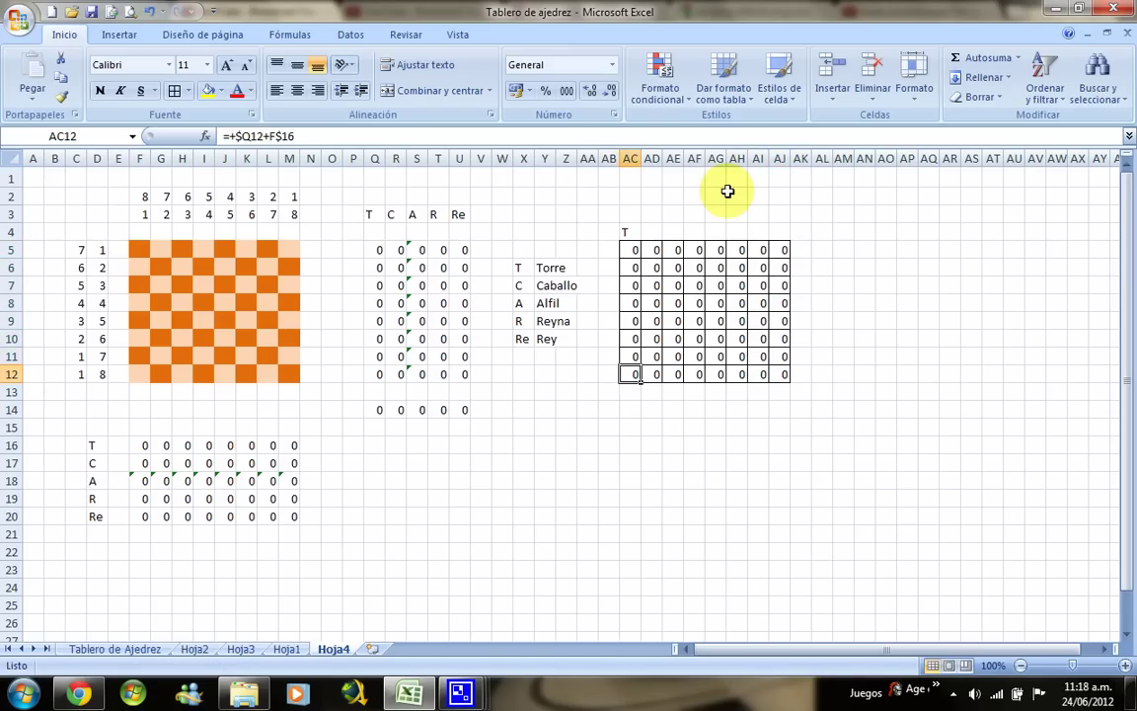
key("Right")
key("Right")
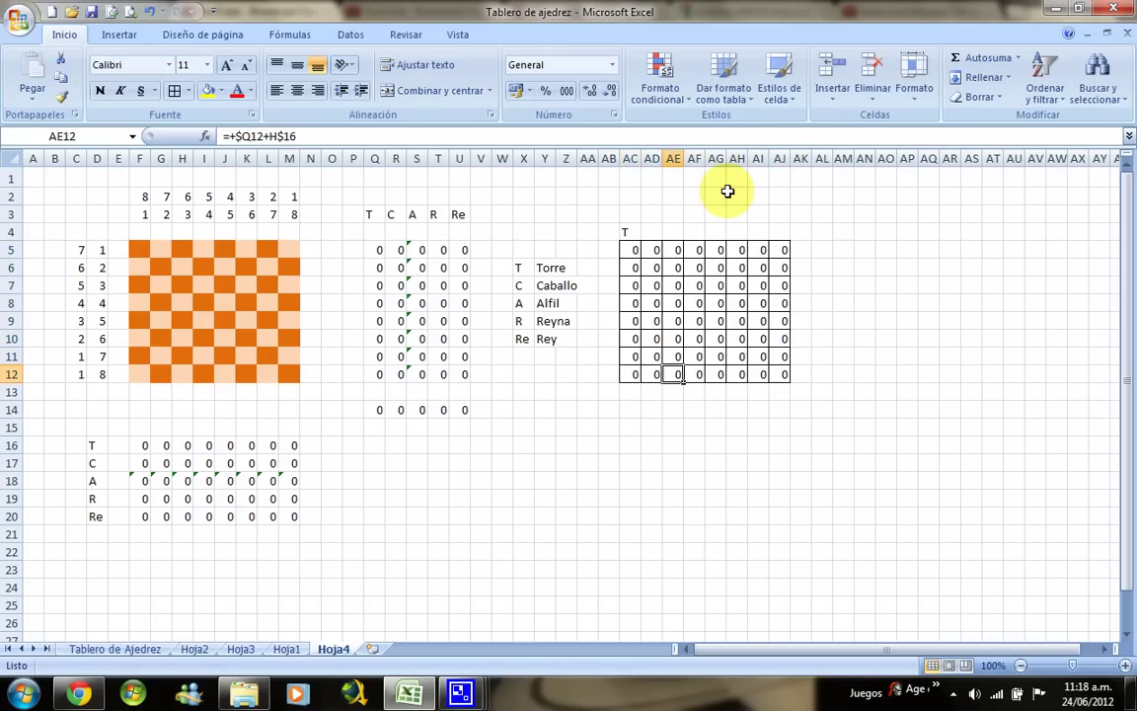
- Test the grid with a rook T on L10, then delete it
key("Left")
key("Left")
key("Left")
key("Up")
key("Up")
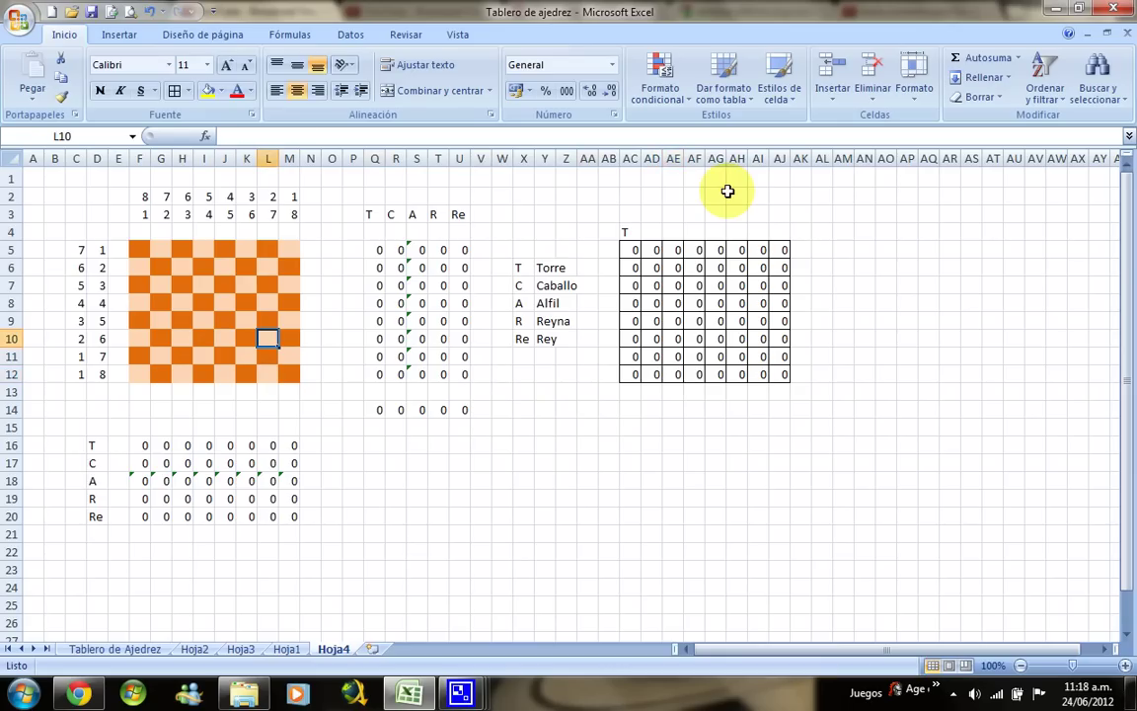
type("T")
key("Up")
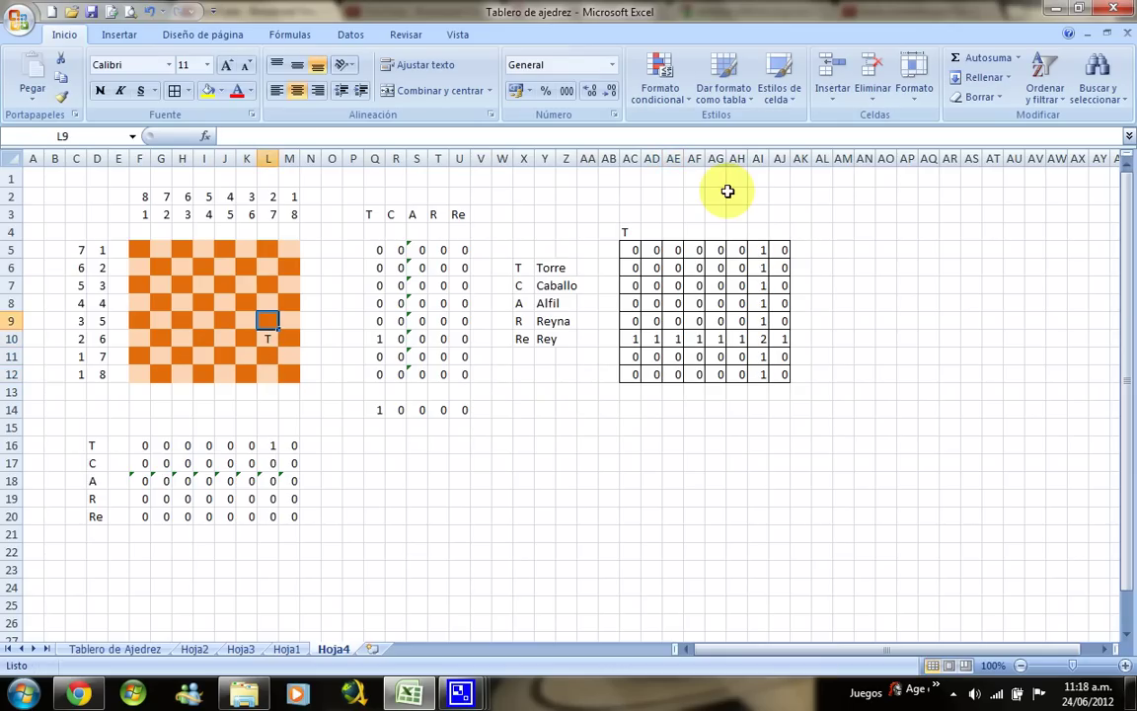
key("Down")
key("Delete")
key("Right")
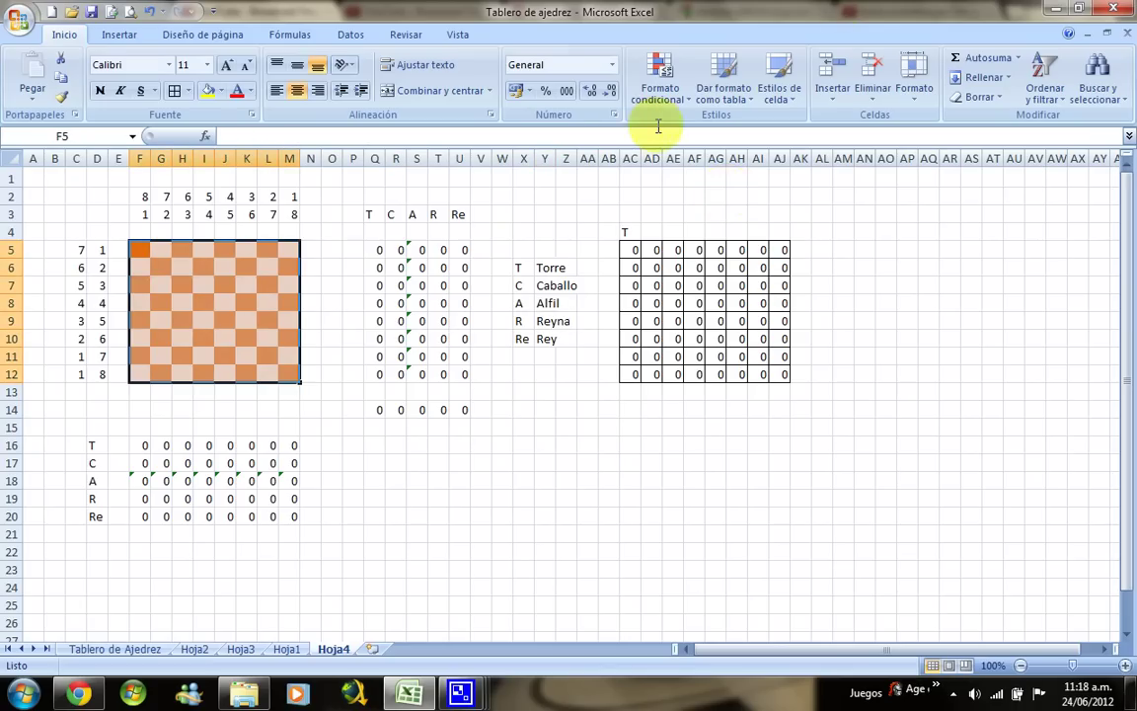
- Clear all conditional formatting rules from the selected chessboard cells
left_click(659, 89)
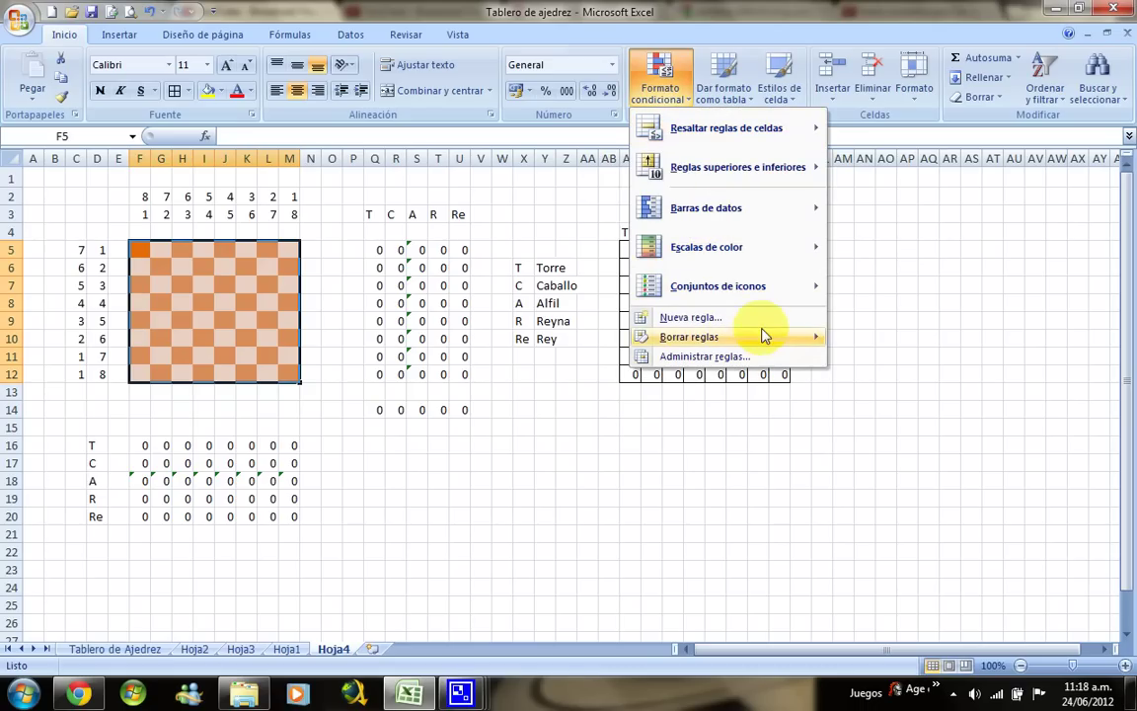
mouse_move(765, 335)
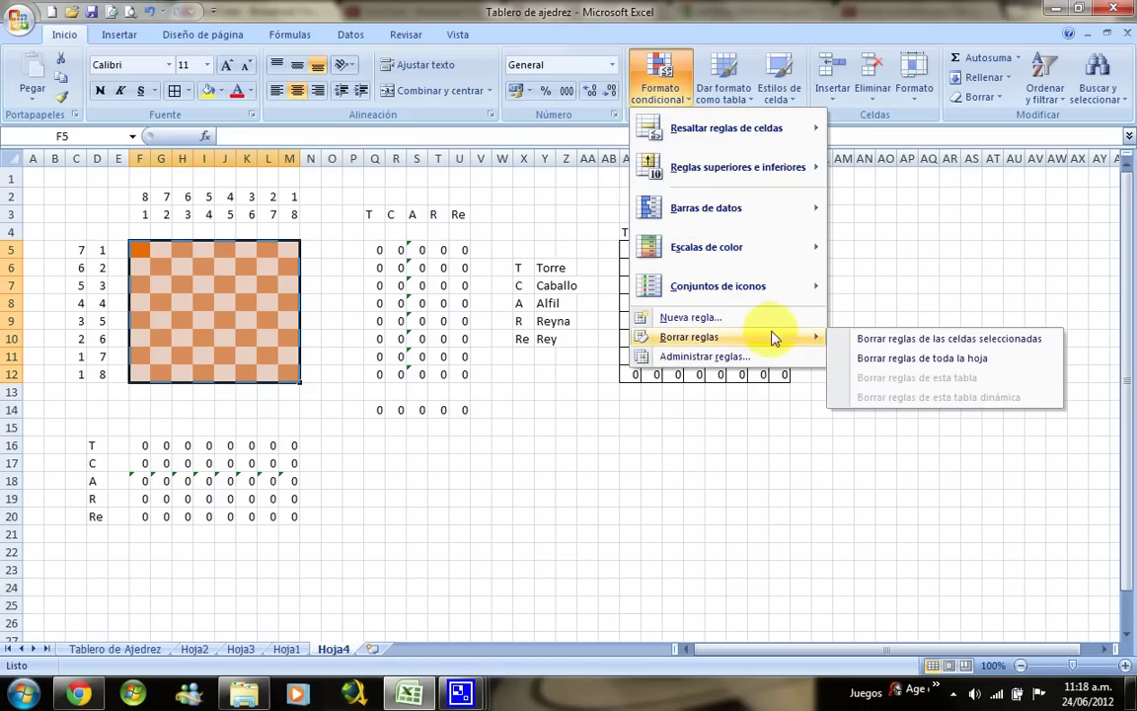
left_click(911, 341)
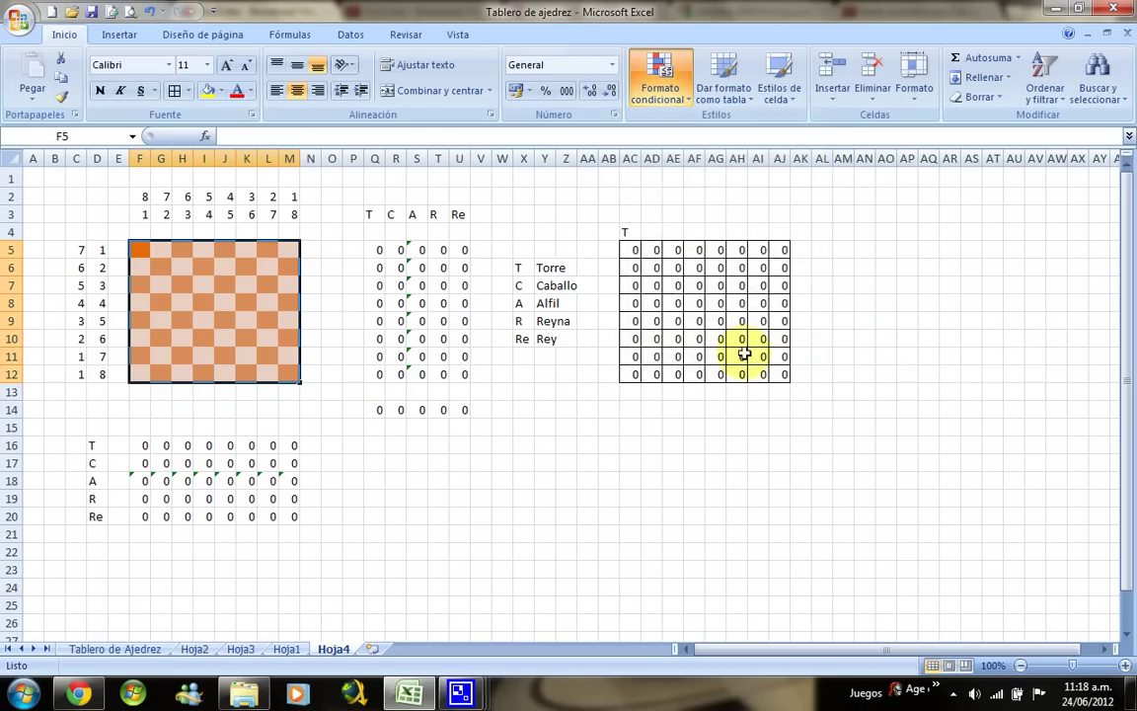
left_click(374, 321)
- Copy the T grid AC4:AJ12 to AM4 and retitle the copy C
left_click_drag(637, 240, 778, 376)
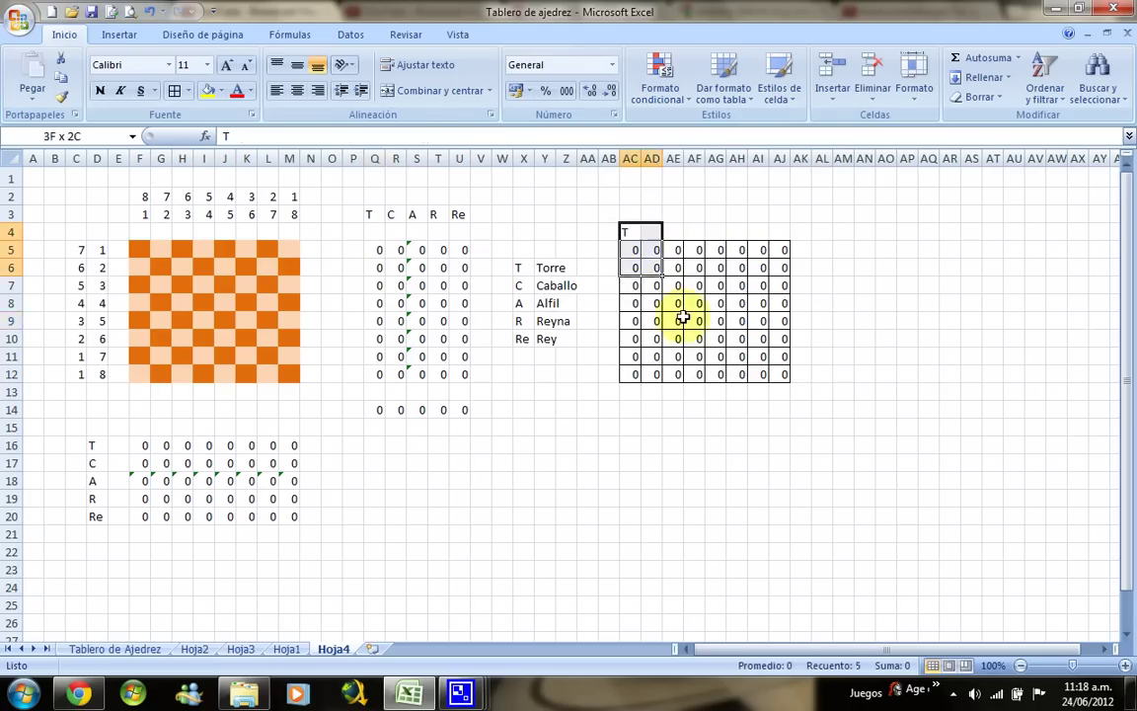
key("ctrl+c")
key("Right")
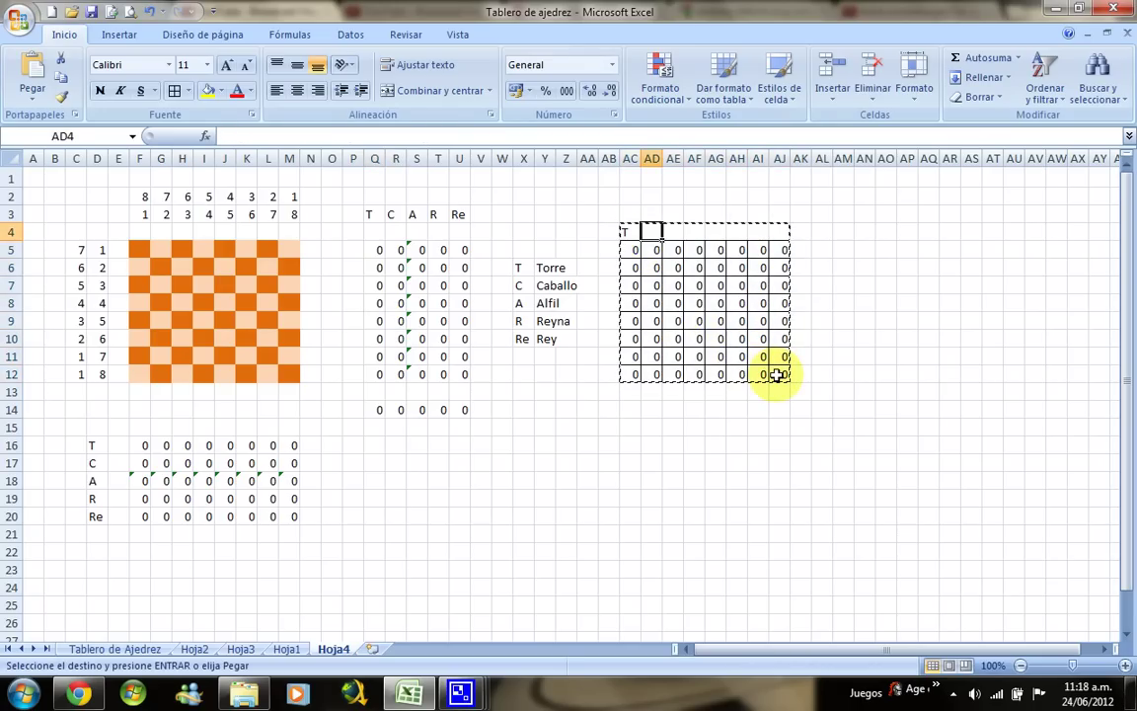
key("Right")
key("Right")
key("Right")
key("Return")
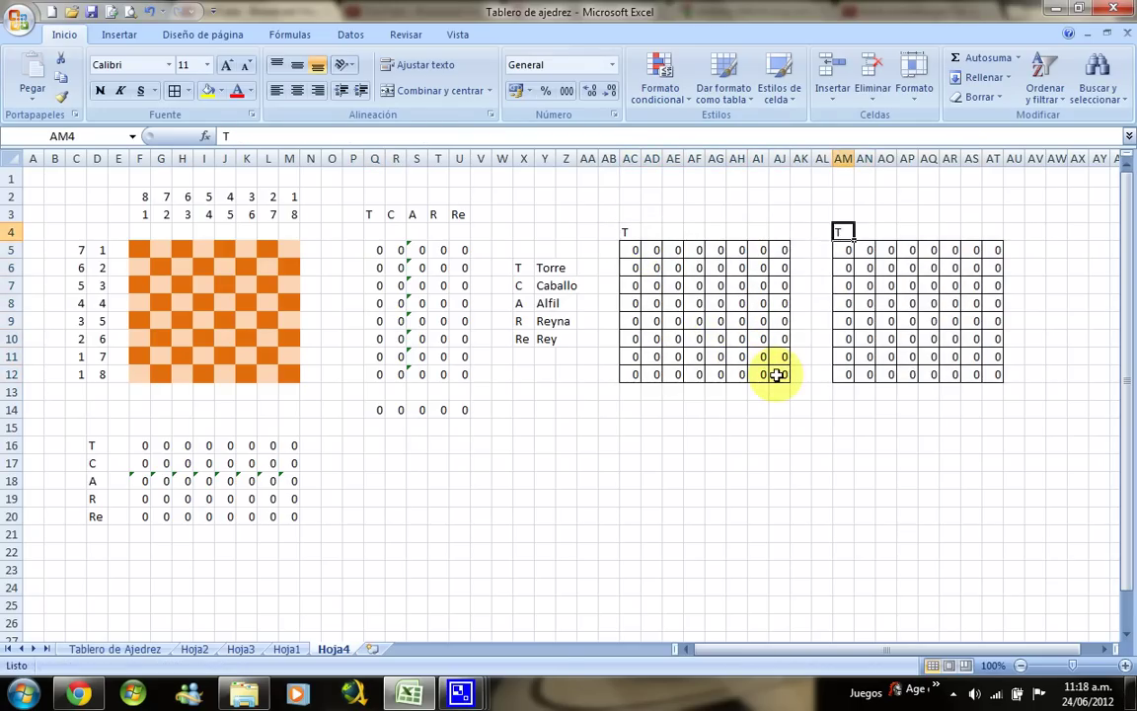
type("C")
key("Return")
key("ctrl+shift+Down")
key("ctrl+shift+Right")
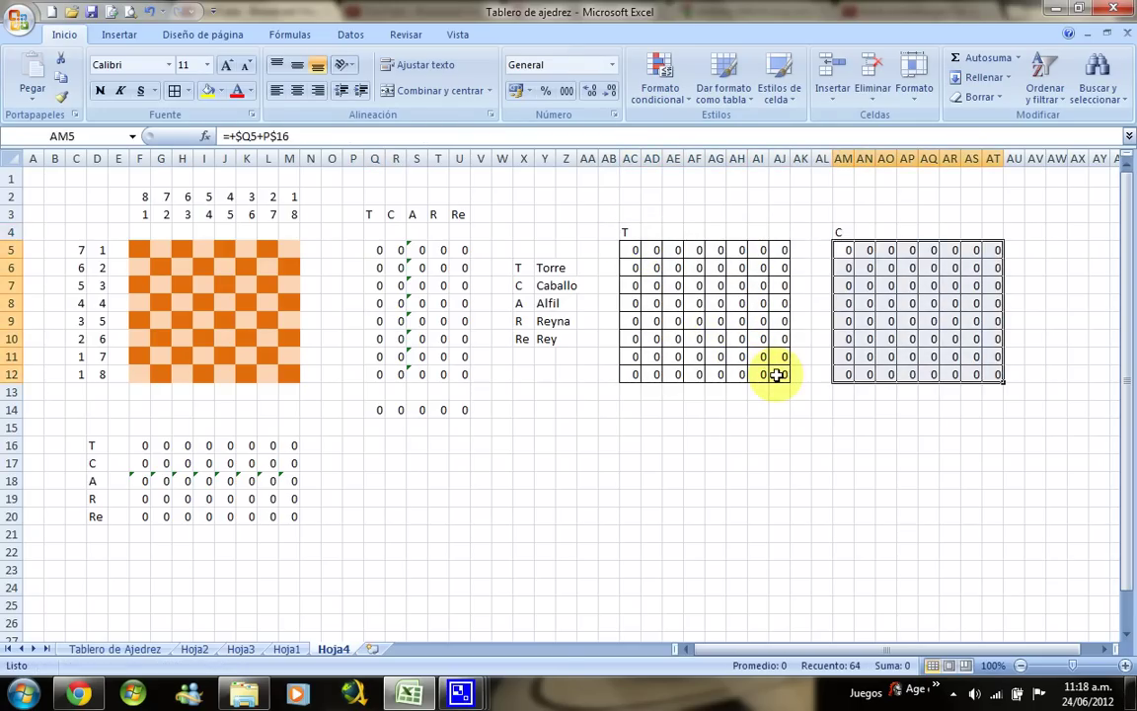
- Clear the C grid's zeros and start =si( in AM5 testing E3 and G3 for "C"
key("Delete")
type("=")
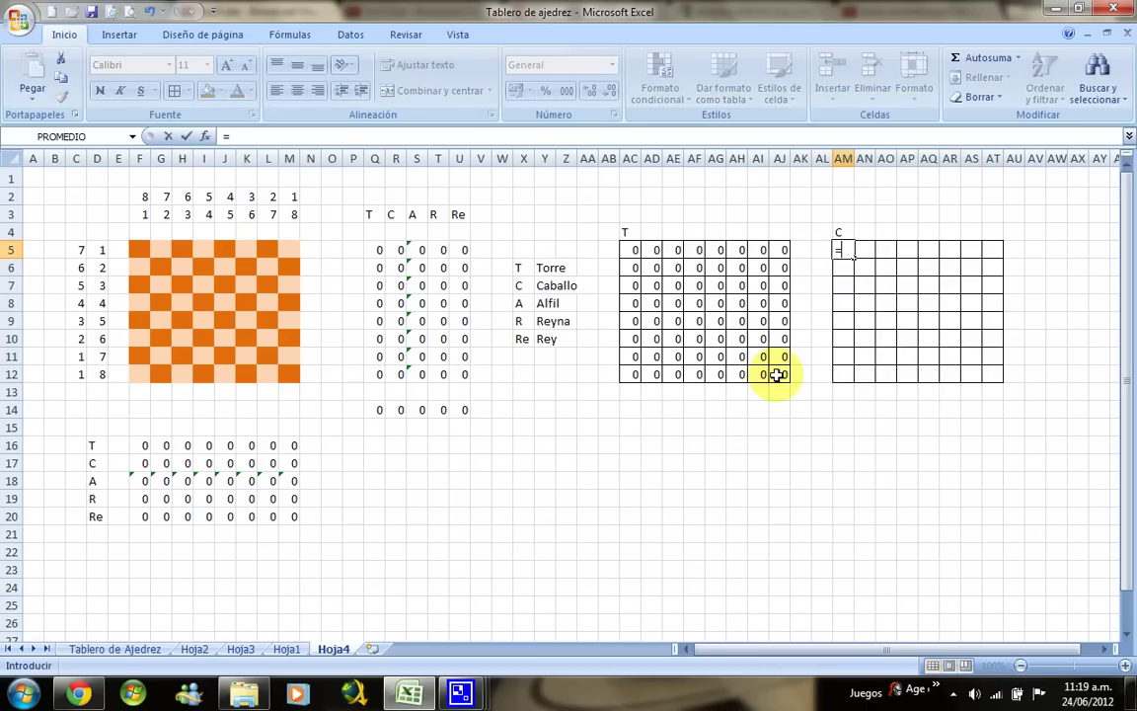
type("si(")
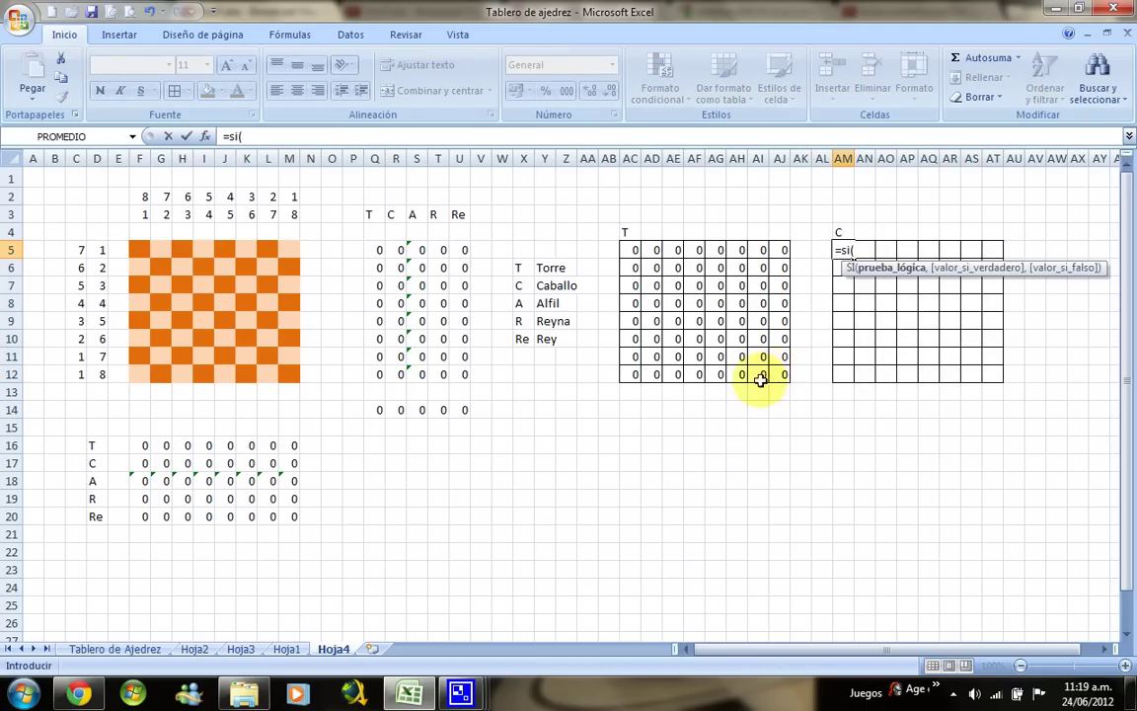
left_click(124, 216)
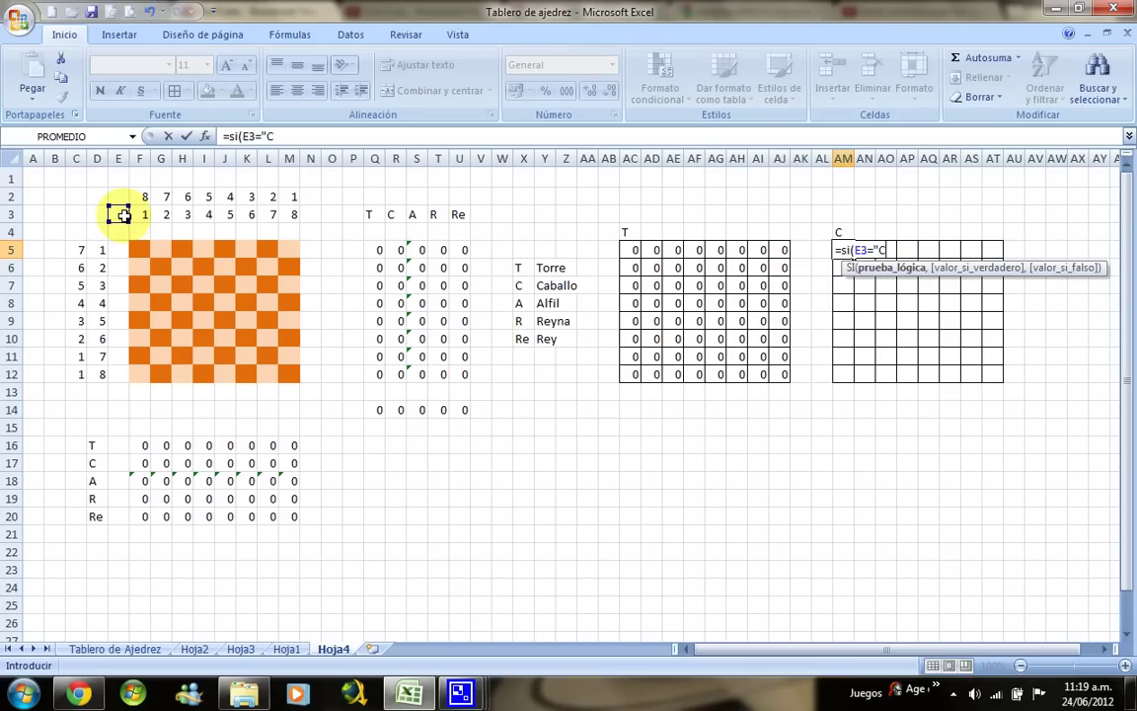
type("\",")
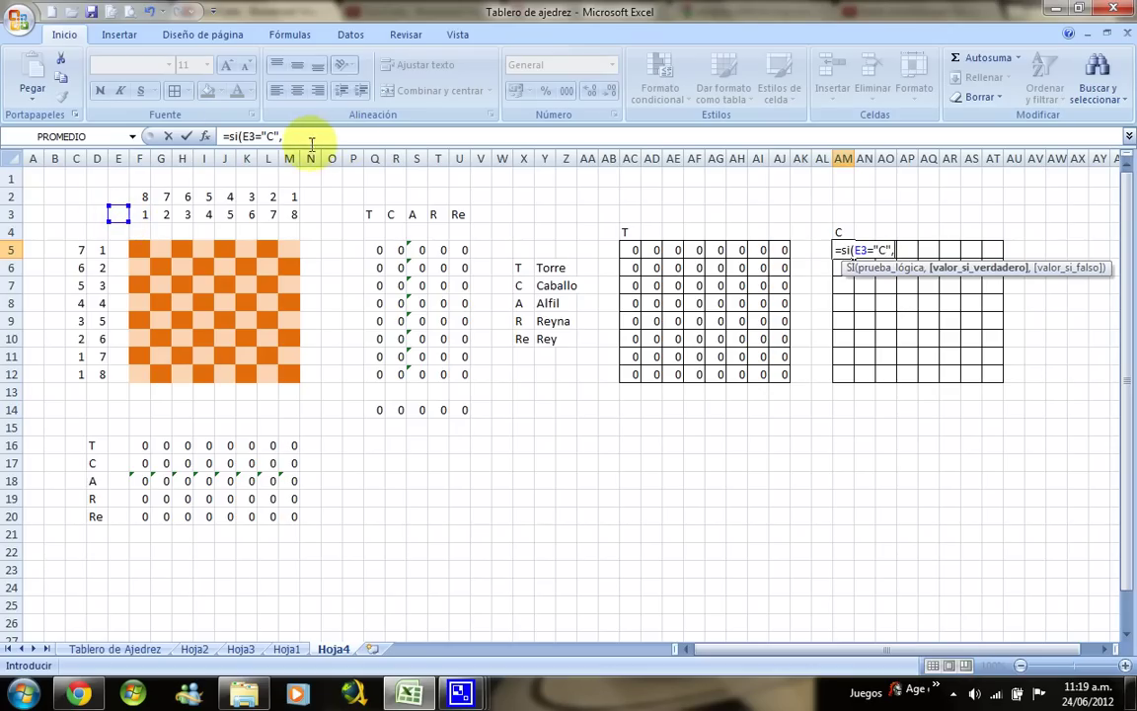
left_click_drag(286, 136, 267, 136)
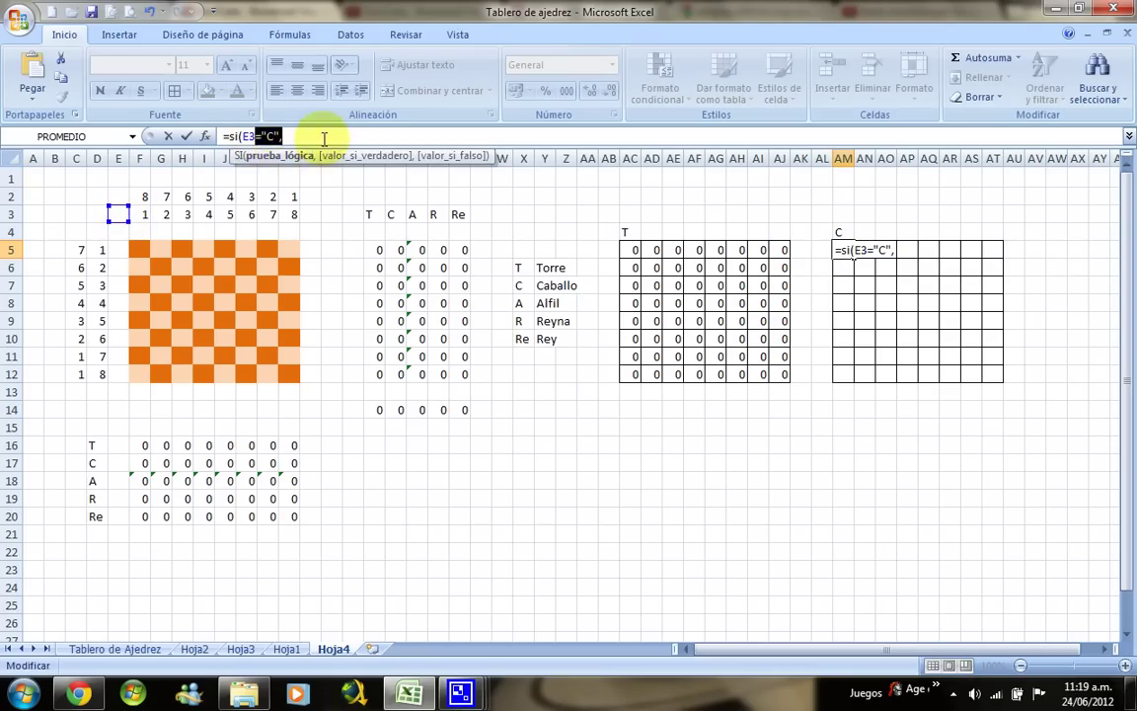
left_click(306, 139)
left_click(162, 215)
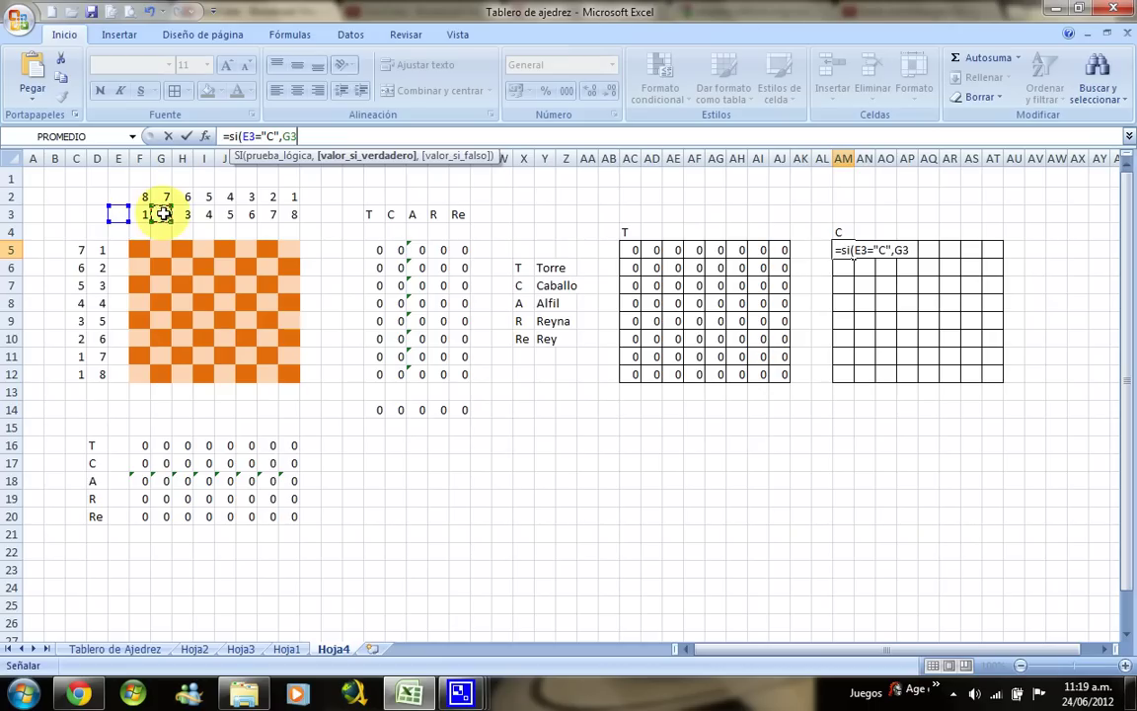
type("=\"C\",")
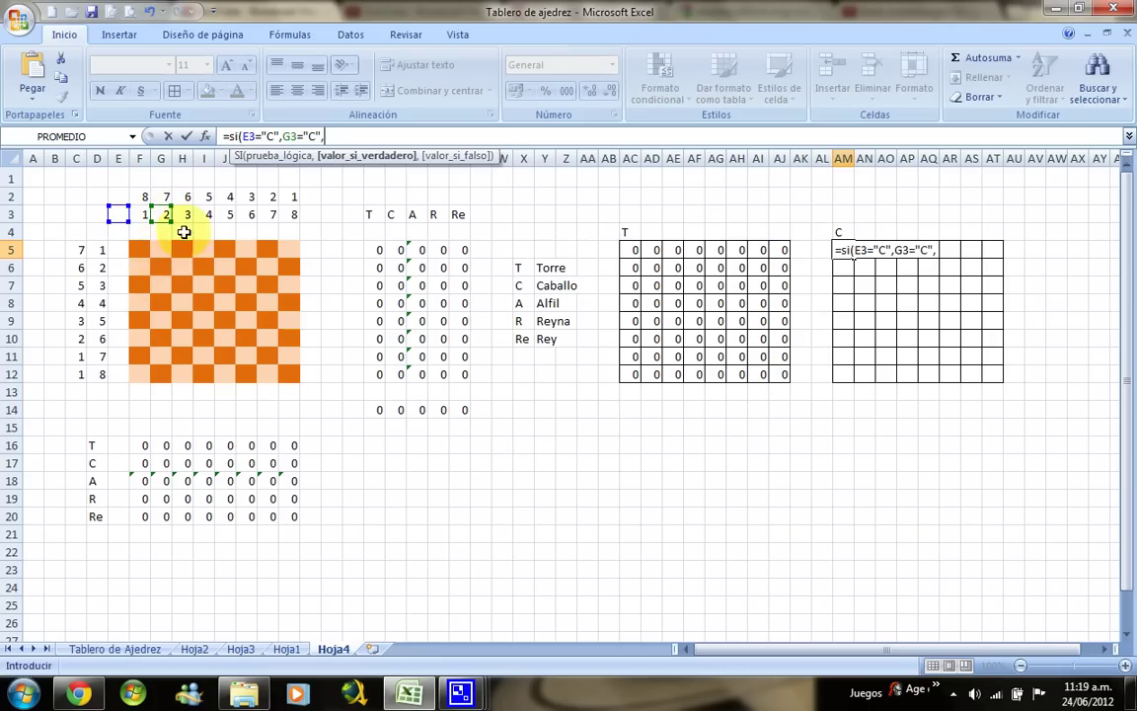
- Add tests for H4, H6, G7, E7, D6 and D4 equalling "C" to the formula
left_click(185, 230)
type("=\"C\",")
left_click(182, 267)
type("=\"C\",")
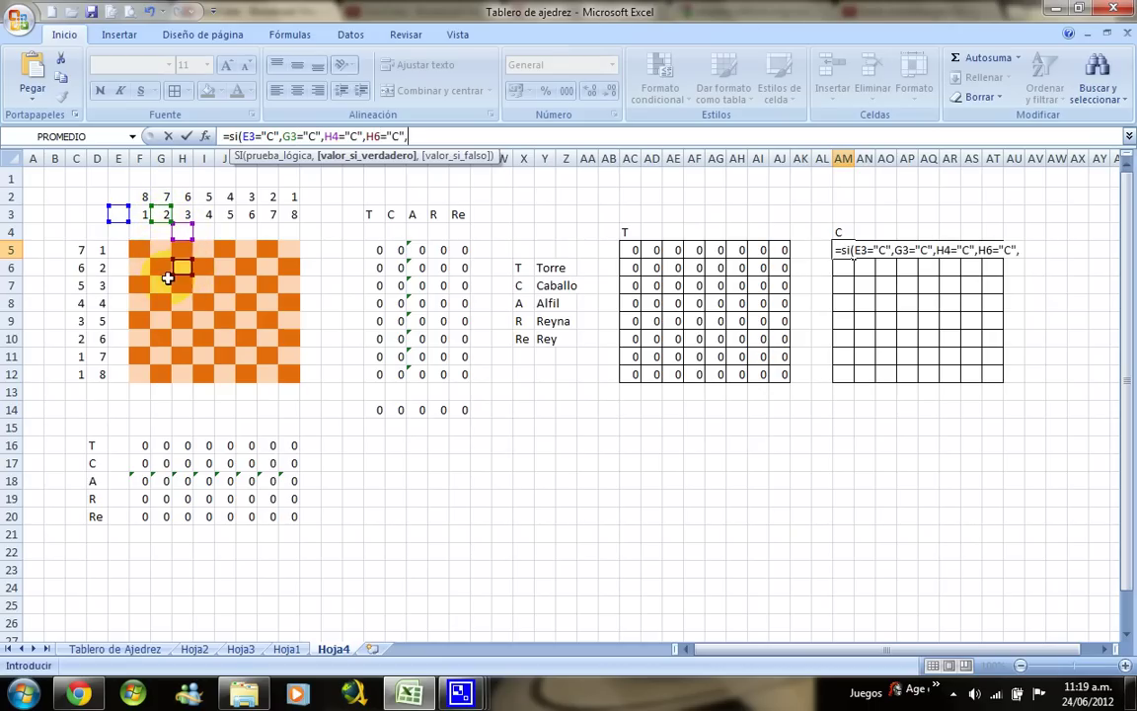
left_click(157, 287)
type("=\"C\",")
left_click(117, 286)
type("=\"C\",")
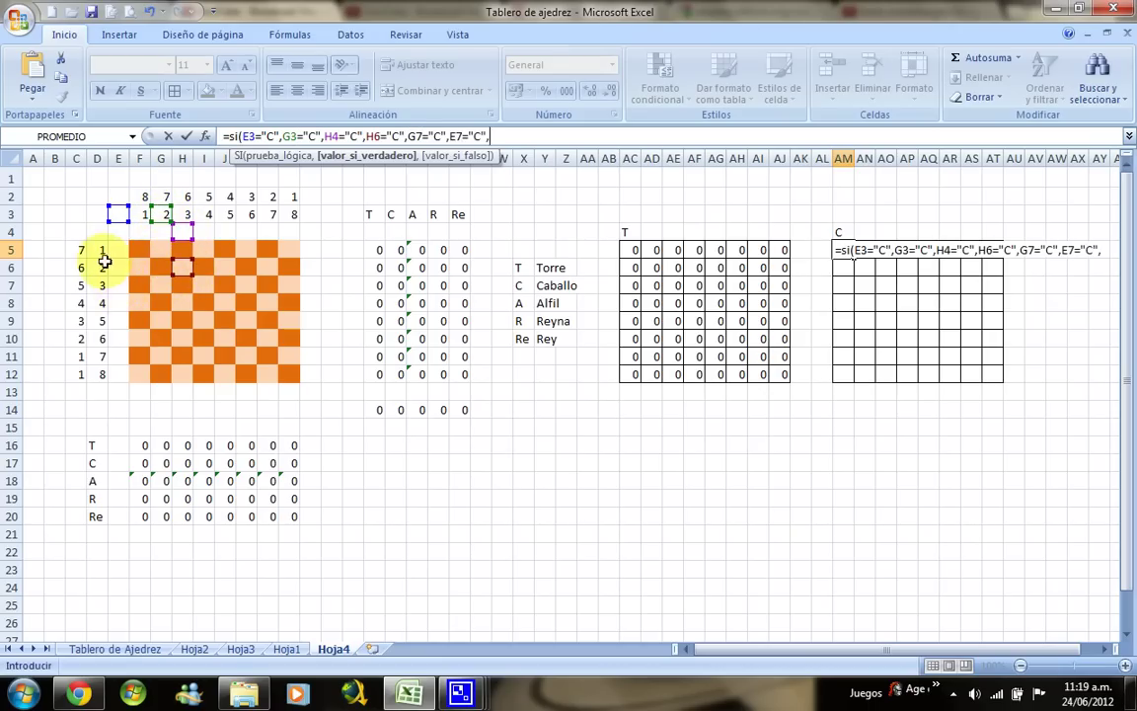
left_click(95, 266)
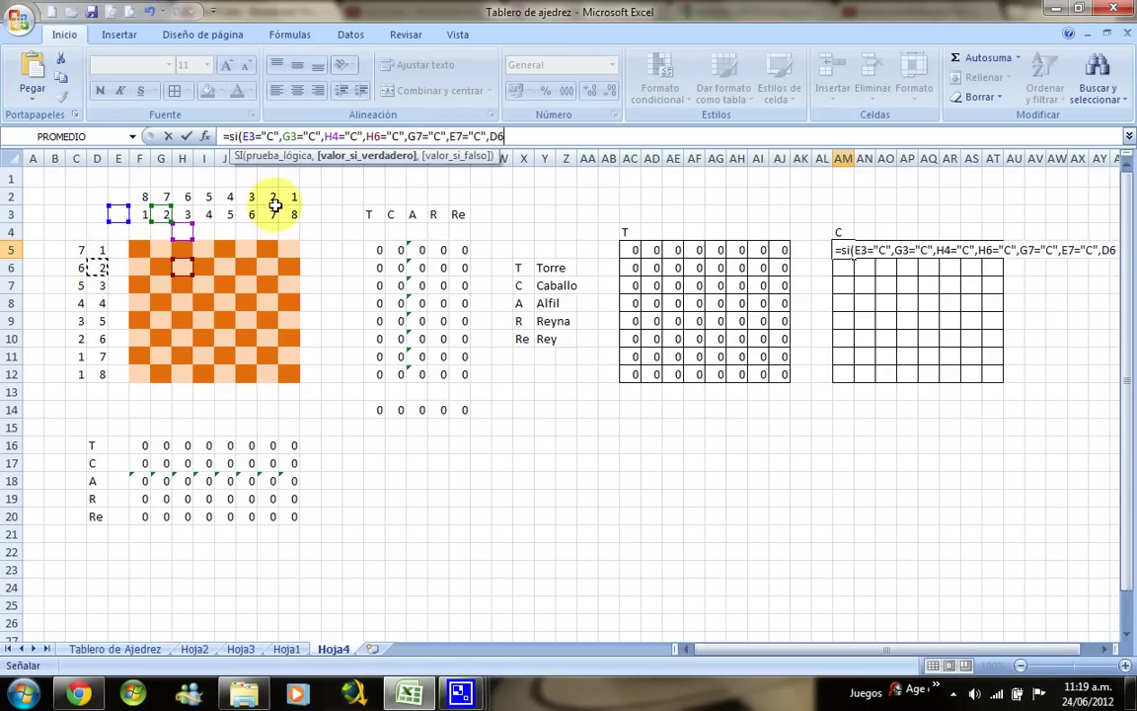
type("=\"C\",")
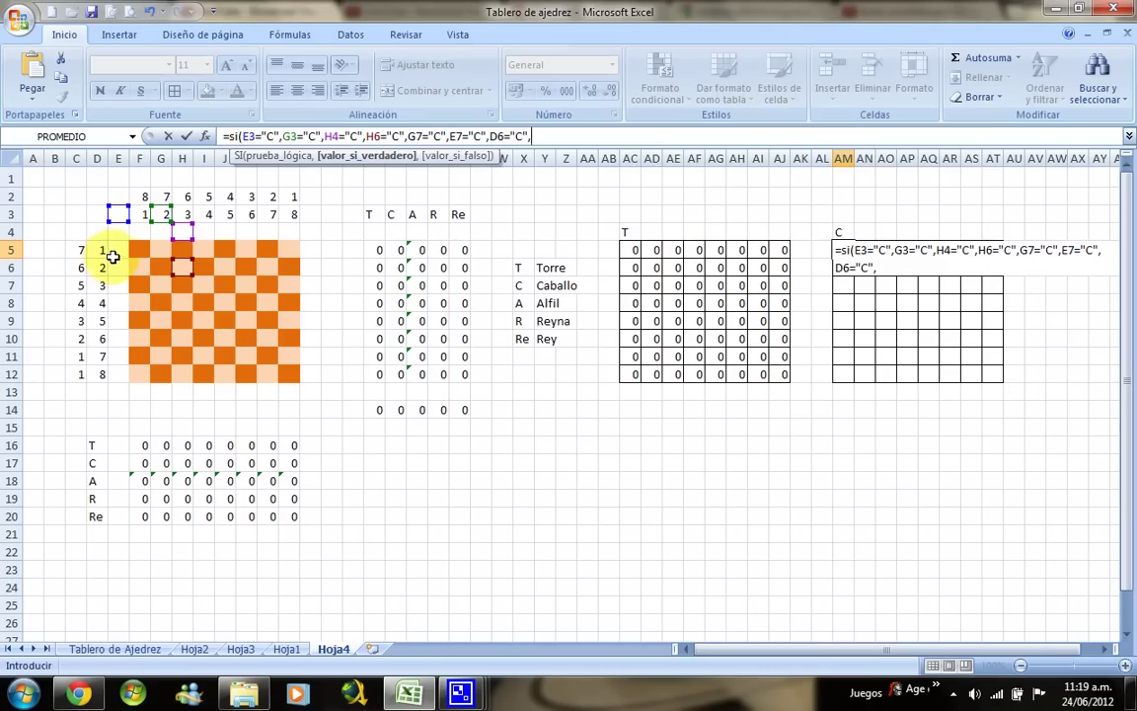
left_click(99, 250)
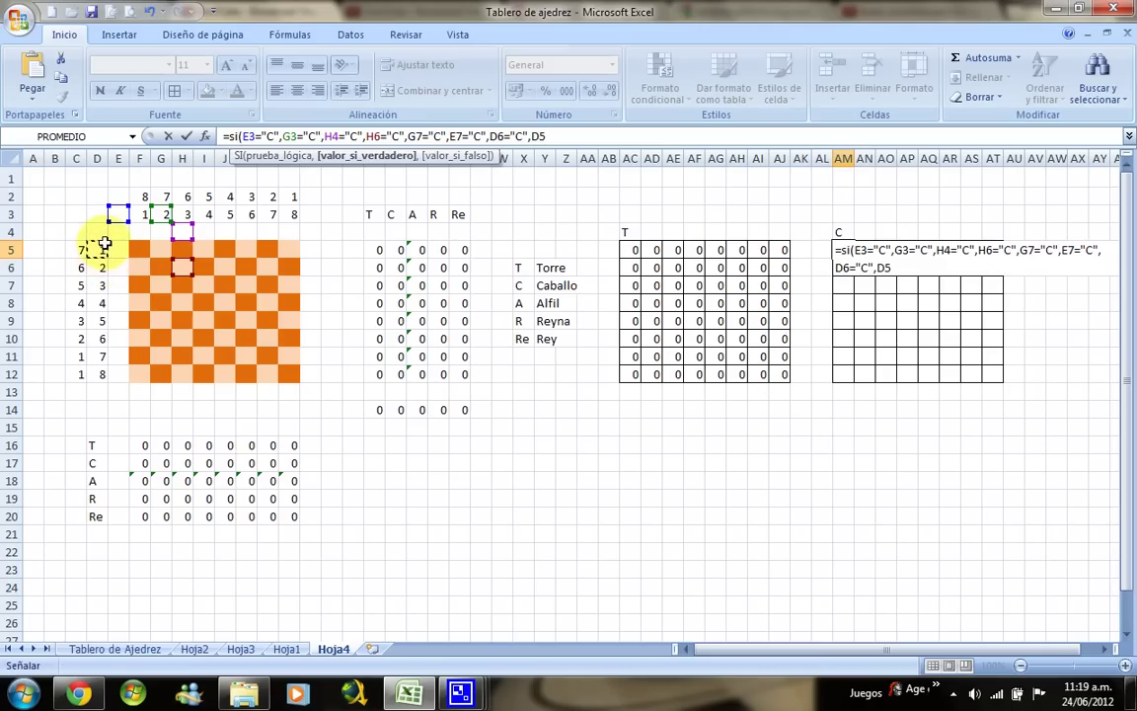
left_click(105, 237)
type("=\"C\",")
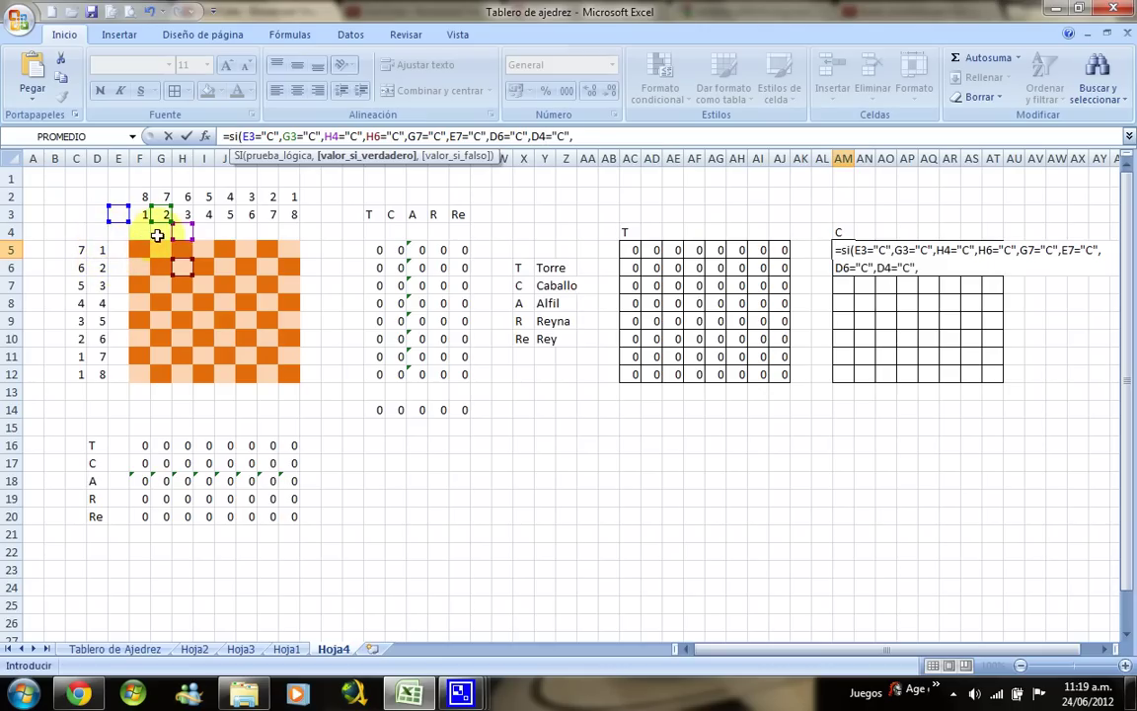
left_click(431, 135)
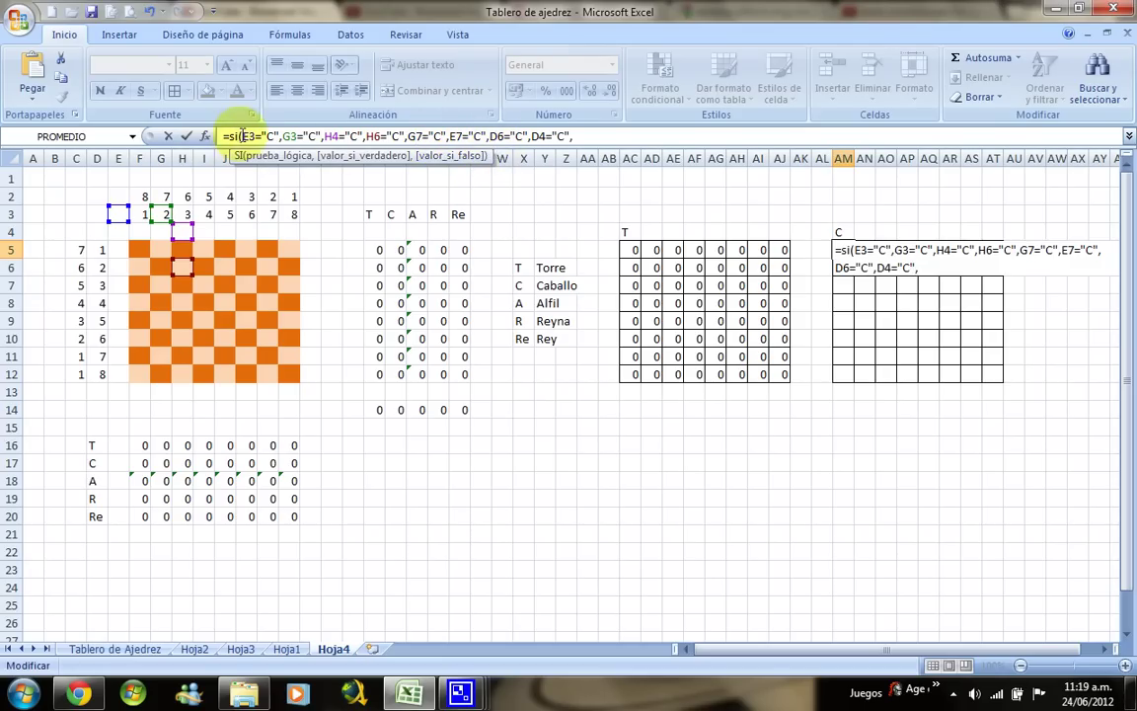
- Wrap the tests in O( and finish AM5 as =SI(O(...),1,0)
left_click(241, 135)
type("o")
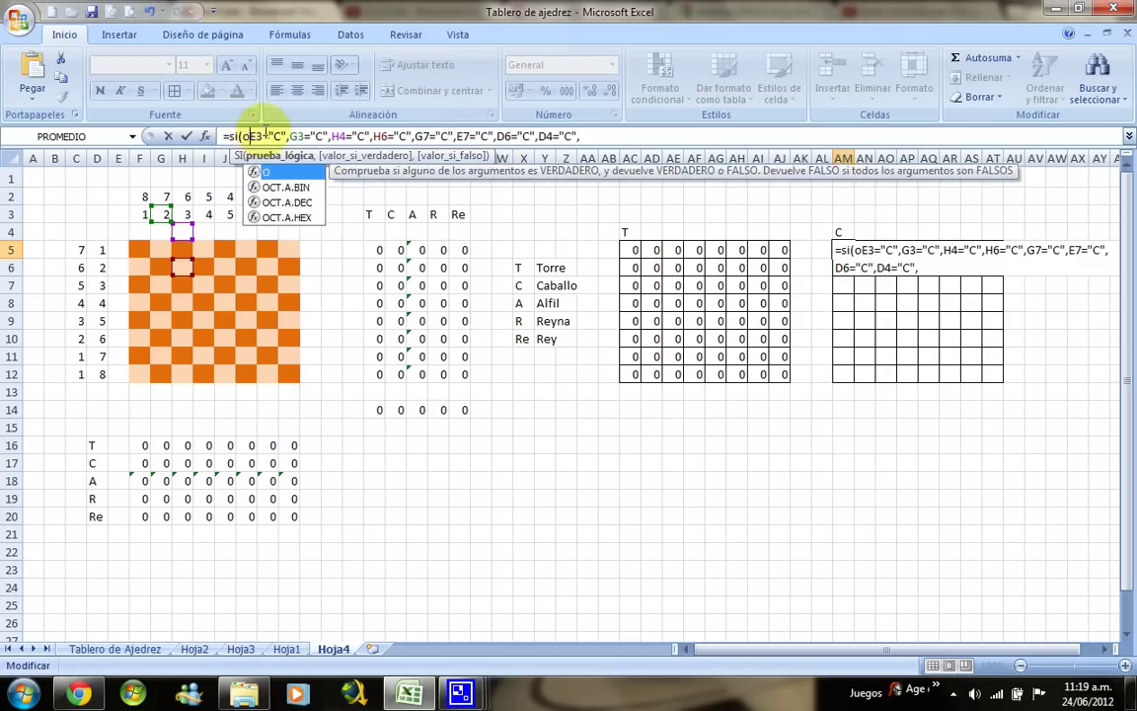
type("(")
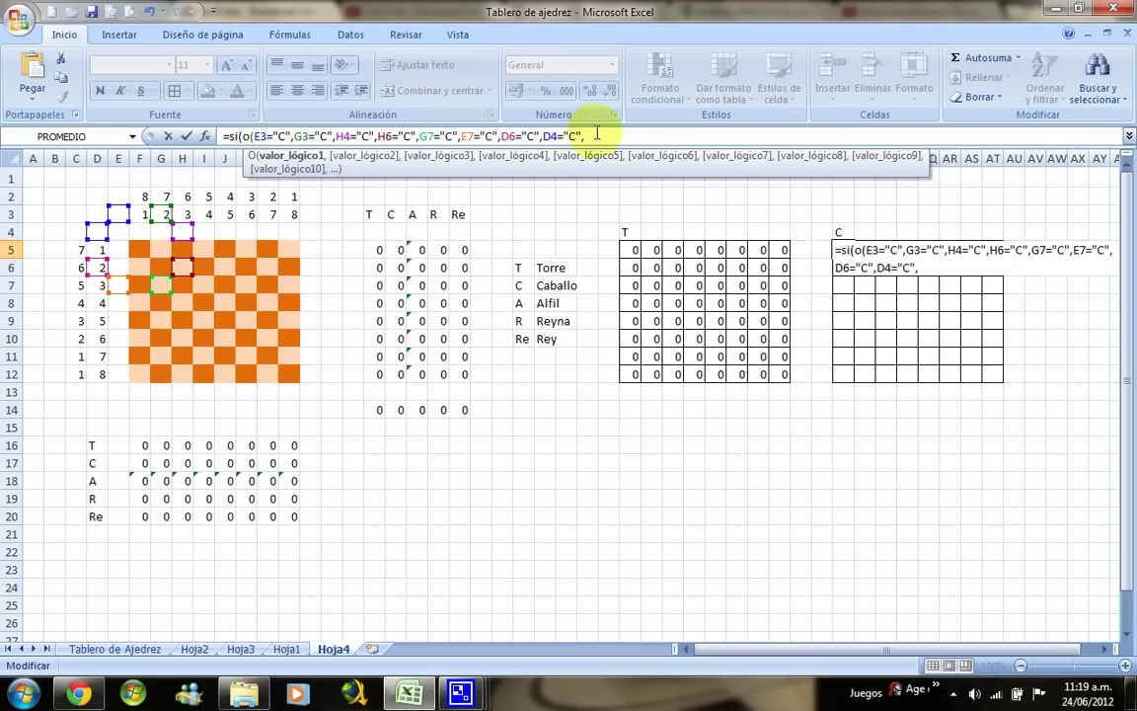
left_click(606, 131)
key("BackSpace")
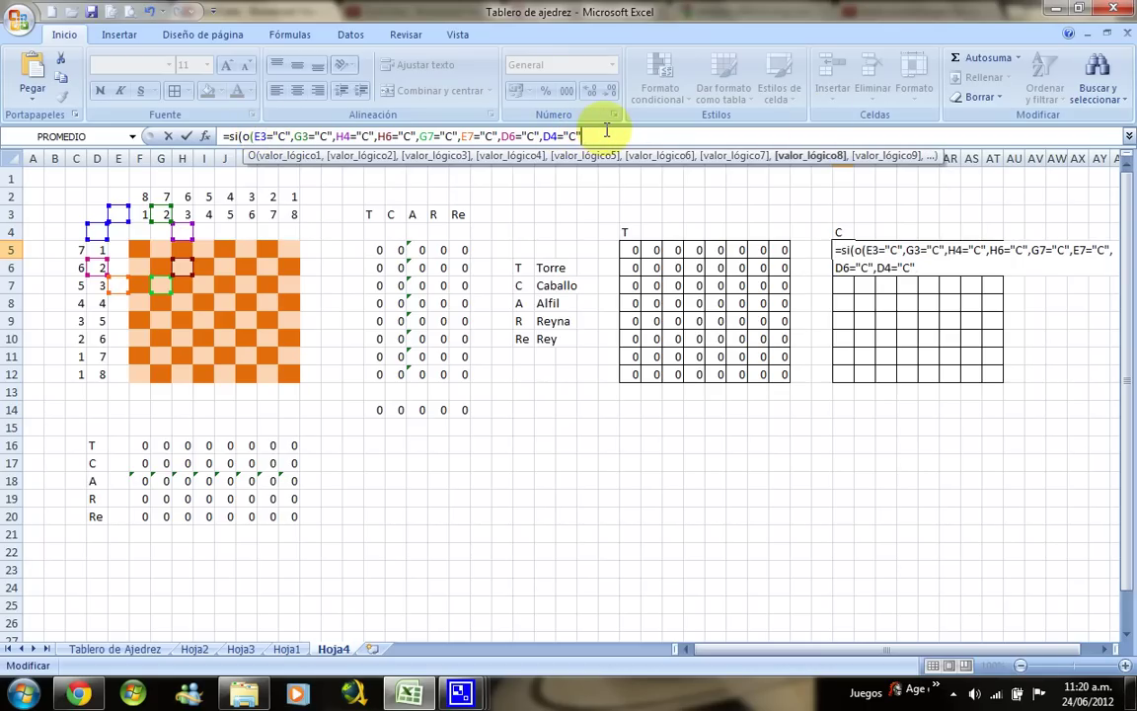
type("),1")
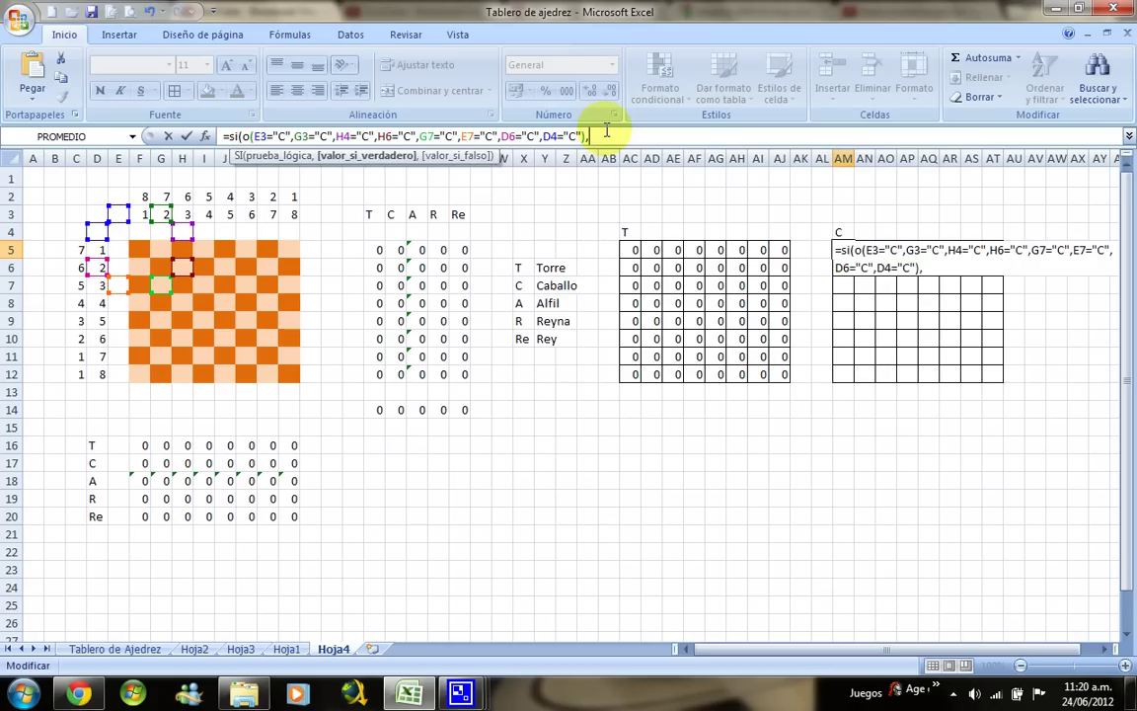
type(",0")
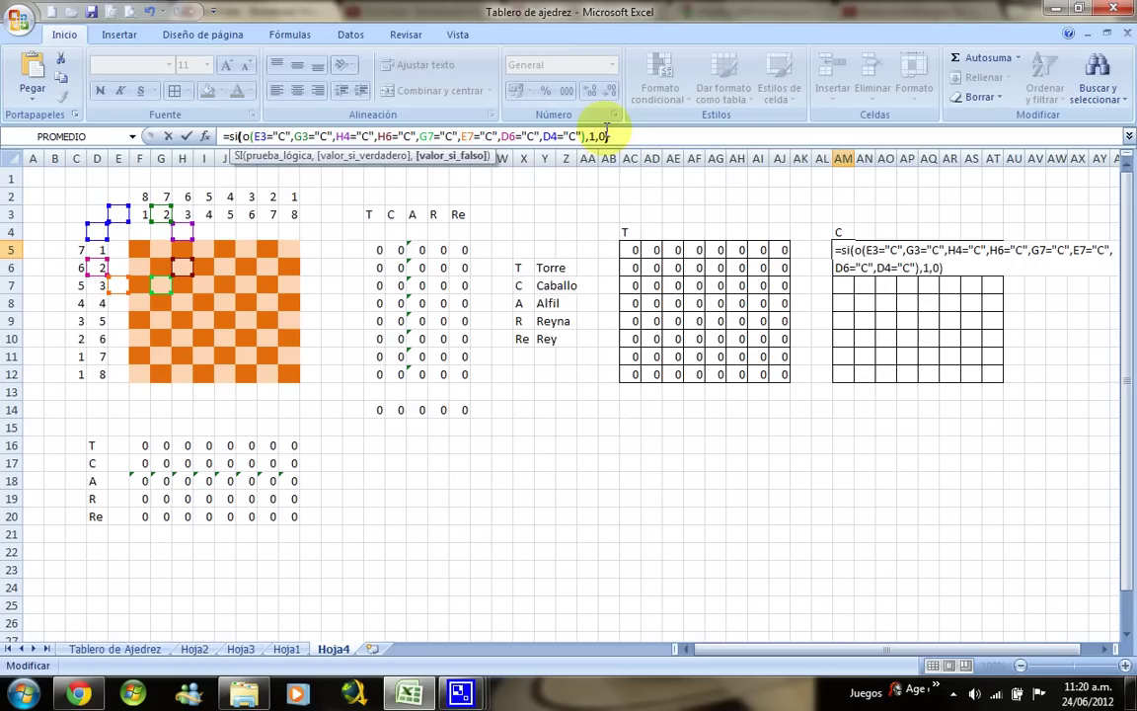
key("Return")
- Copy the AM5 knight formula across the whole C grid AM5:AT12
key("Up")
key("ctrl+c")
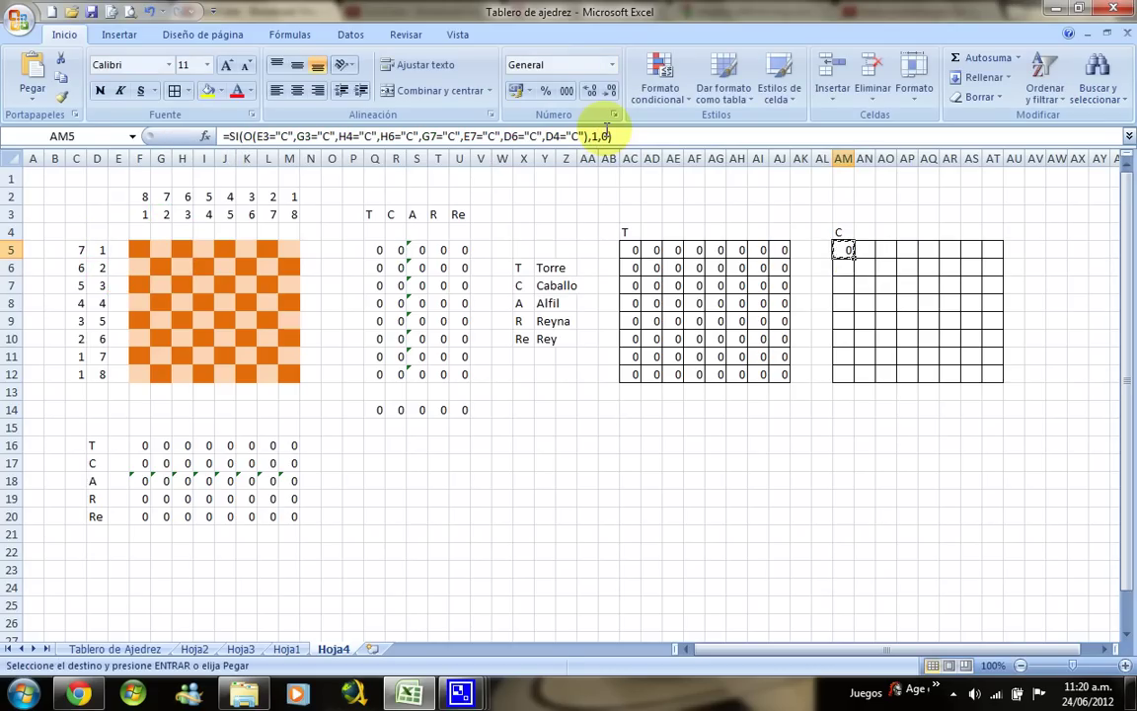
key("shift+Down")
key("shift+Down")
key("shift+Down")
key("shift+Right")
key("shift+Right")
key("shift+Right")
key("Return")
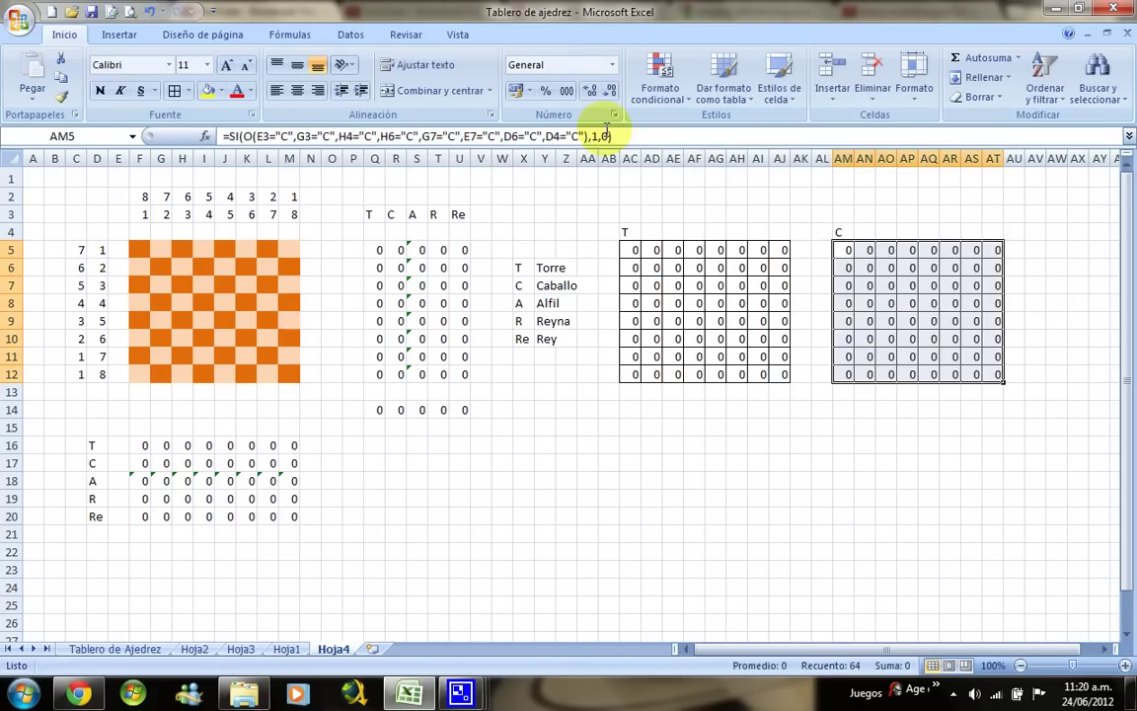
key("Left")
key("Left")
key("Left")
key("Left")
key("Left")
key("Left")
key("Left")
key("Down")
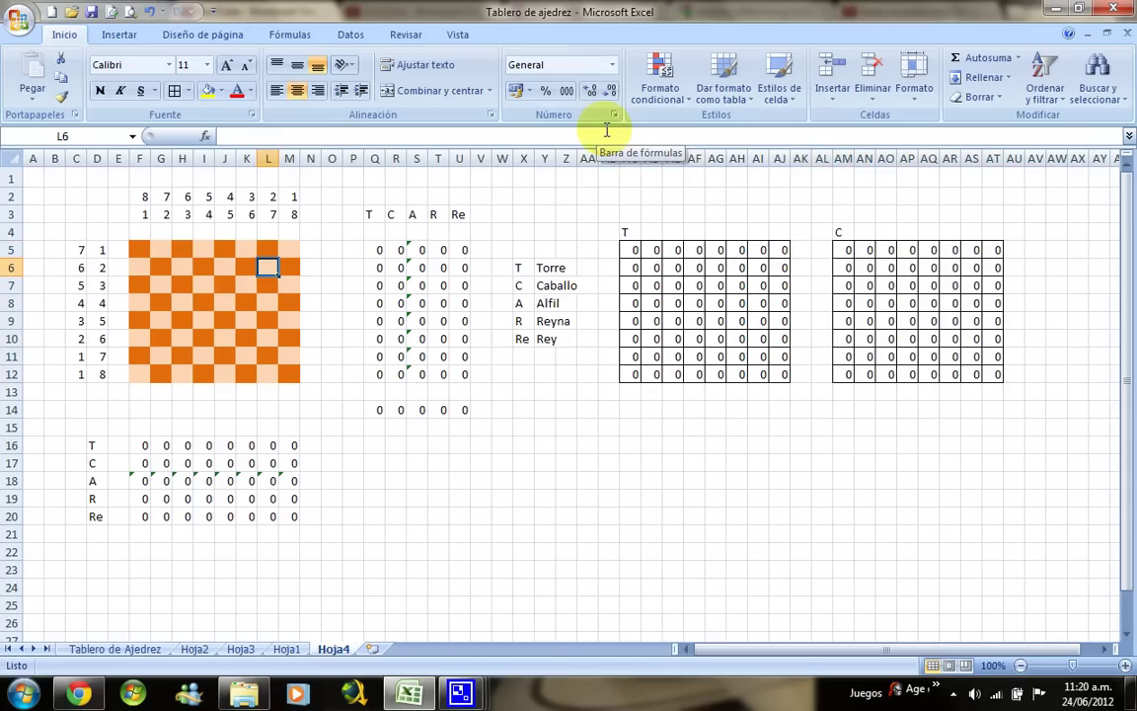
type("C")
key("Right")
key("Right")
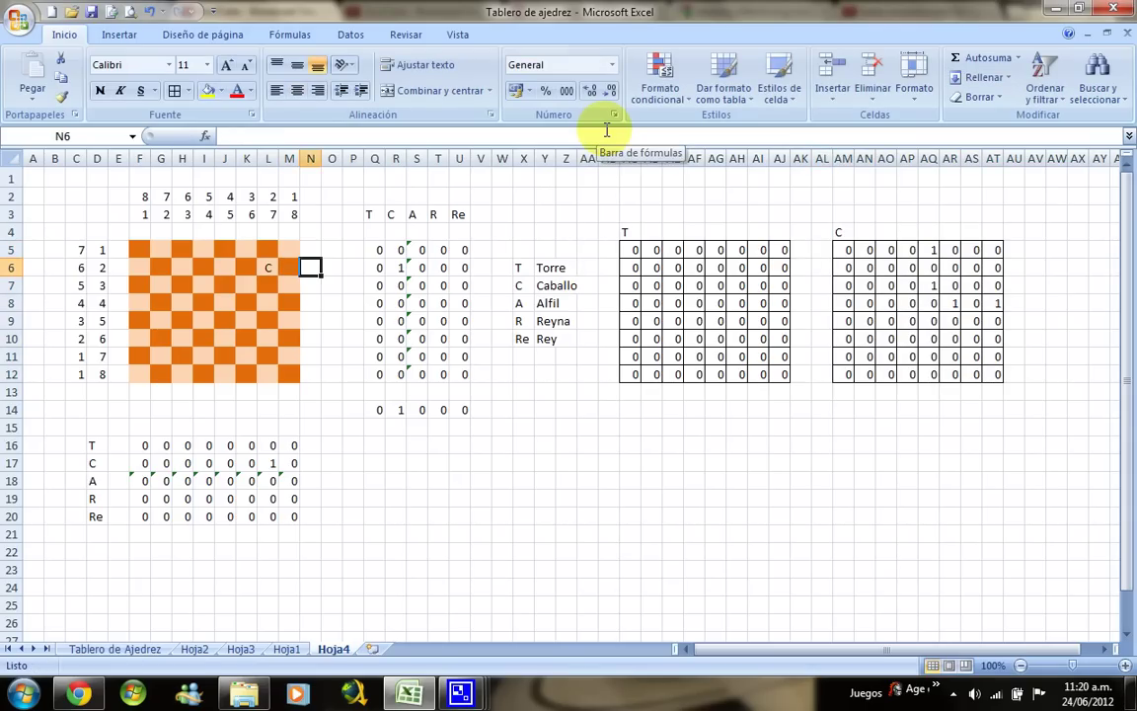
key("Right")
key("Right")
key("Right")
key("Right")
key("Right")
key("Right")
key("Right")
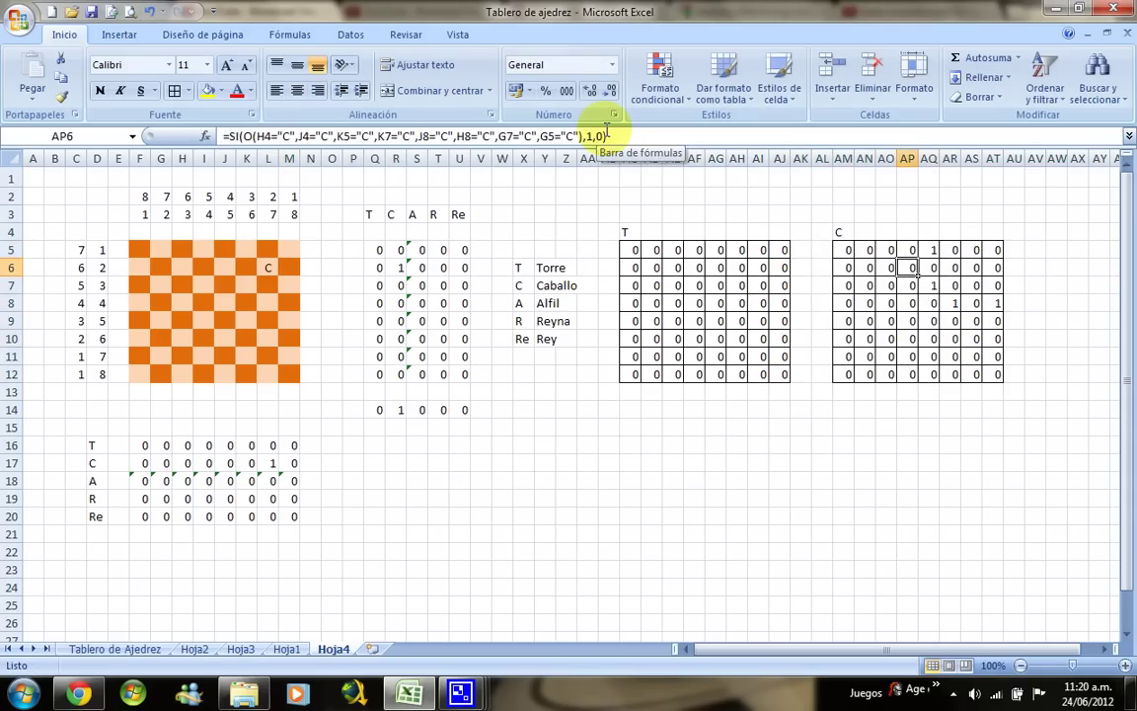
key("Right")
key("Right")
key("Right")
key("Left")
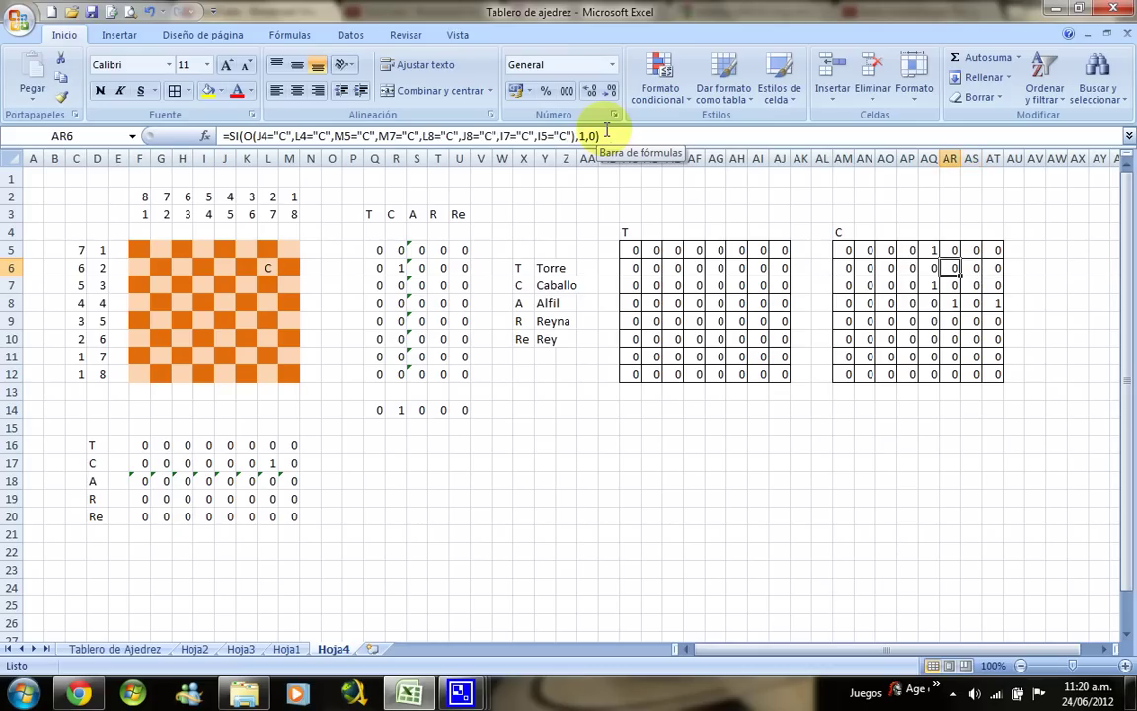
key("Right")
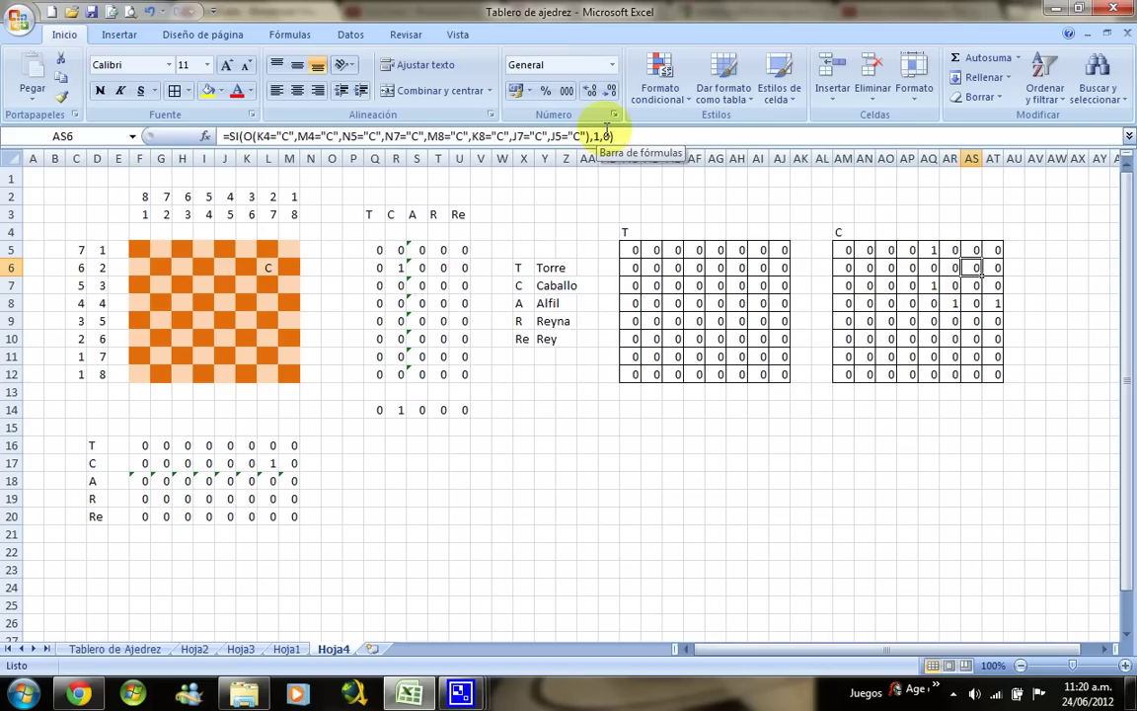
key("Down")
key("Down")
key("Left")
key("Left")
key("Left")
key("Left")
key("Left")
key("Left")
key("Left")
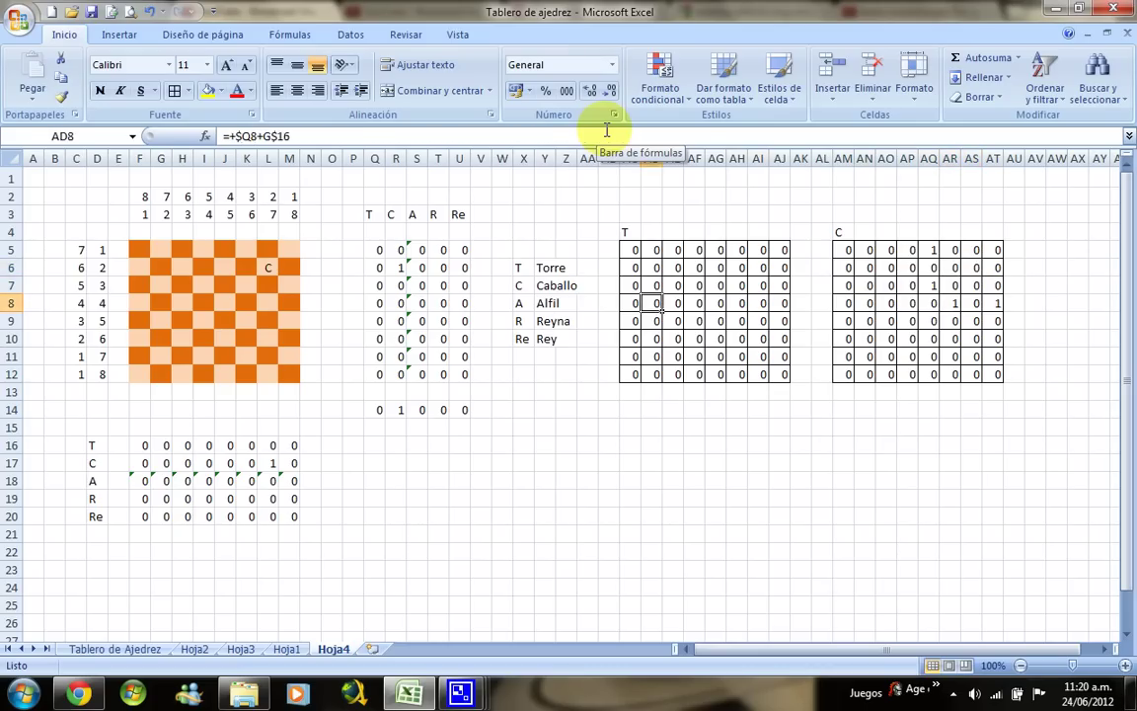
key("Left")
key("Left")
key("Left")
key("Up")
key("Up")
key("Delete")
key("Right")
key("Right")
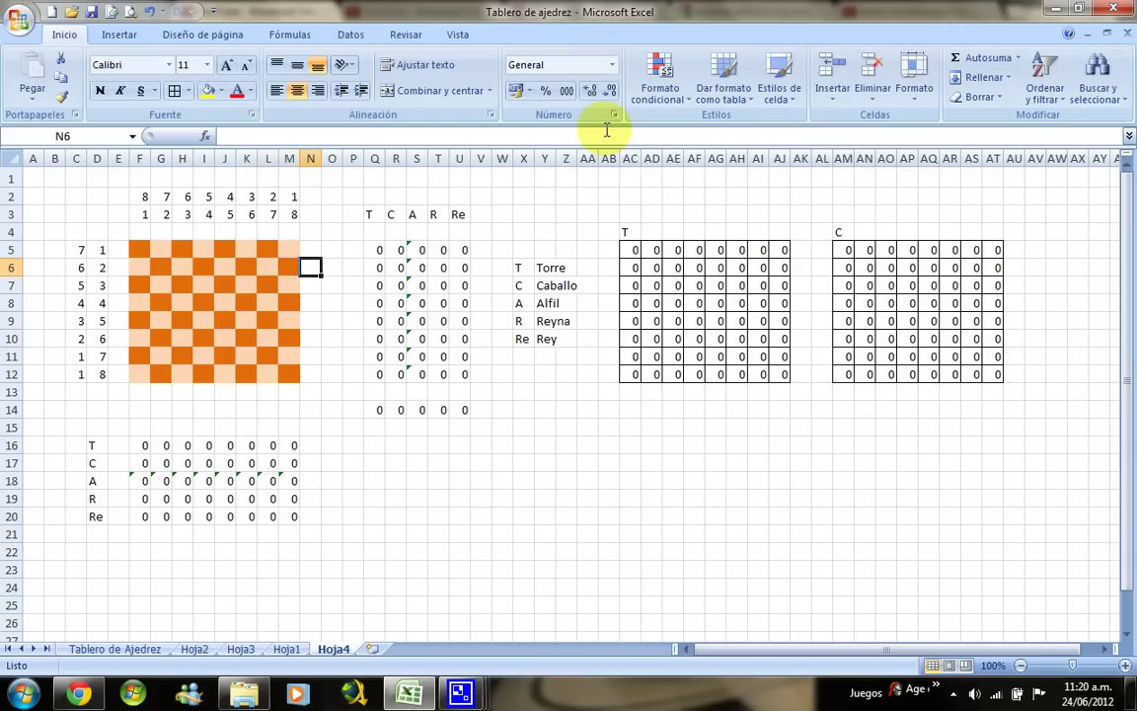
key("Right")
key("Right")
key("Right")
key("Right")
key("Right")
key("Right")
key("Up")
key("Up")
- Copy the C grid AM4:AT12 to AW4 and relabel the copy A
key("shift+Down")
key("shift+Down")
key("shift+Right")
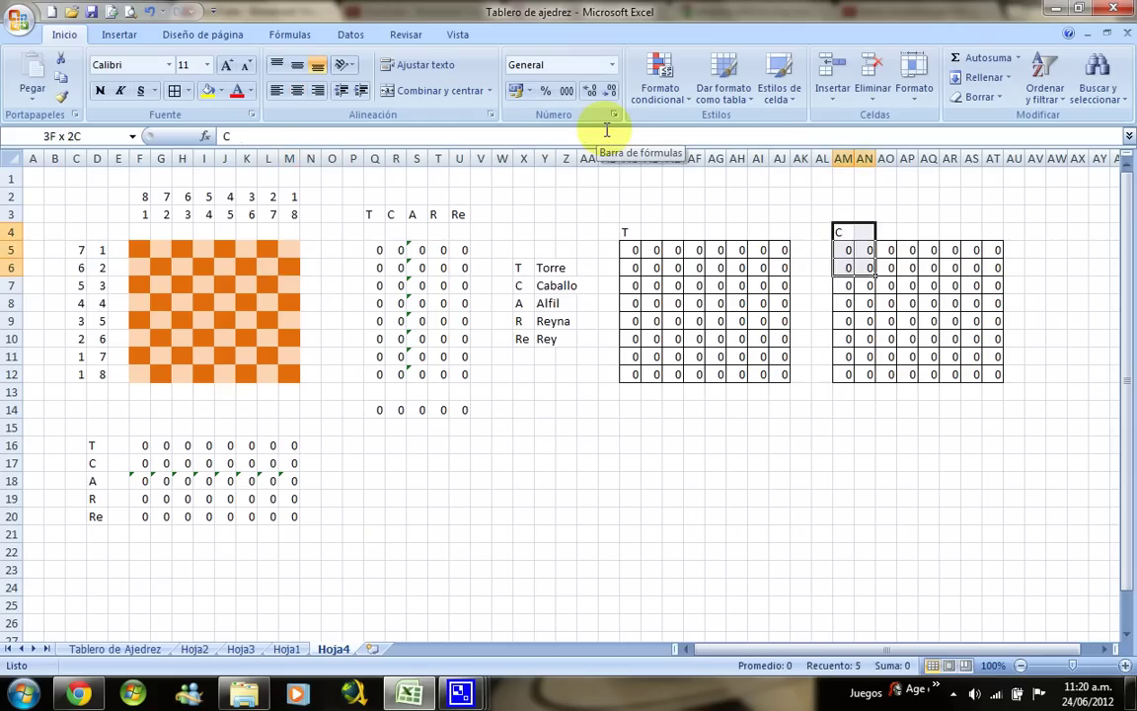
key("ctrl+shift+Right")
key("ctrl+shift+Left")
key("shift+Right")
key("shift+Right")
key("shift+Right")
key("shift+Right")
key("shift+Right")
key("shift+Right")
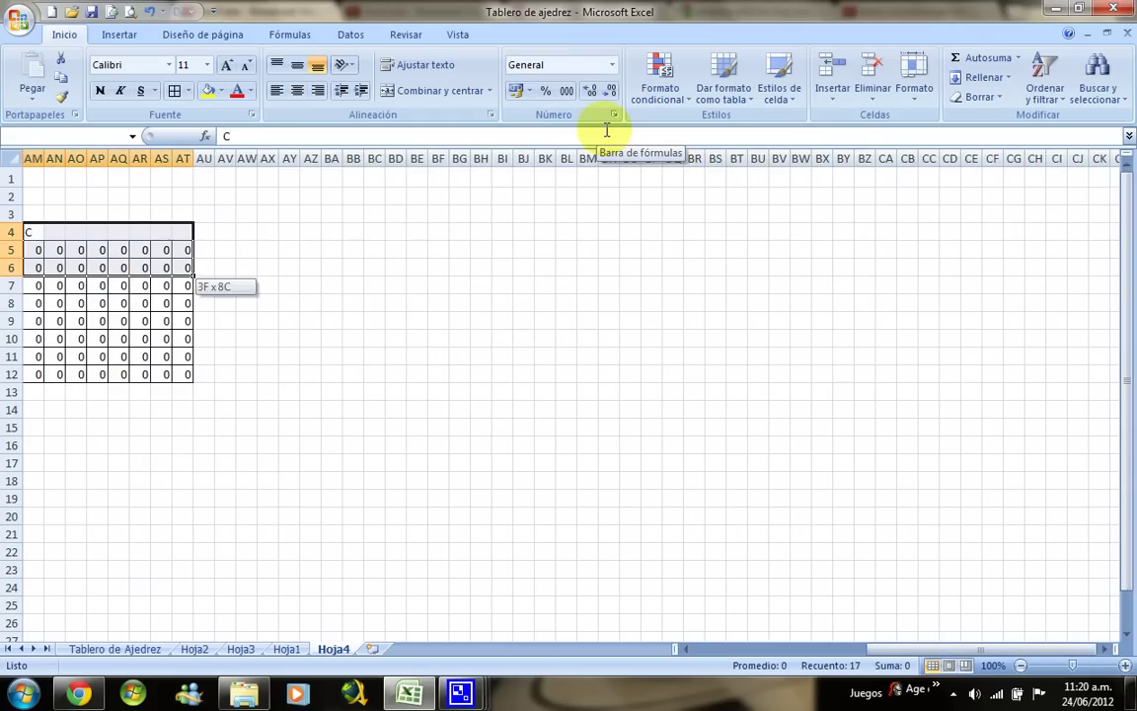
key("shift+Down")
key("shift+Down")
key("shift+Down")
key("shift+Down")
key("shift+Down")
key("ctrl+c")
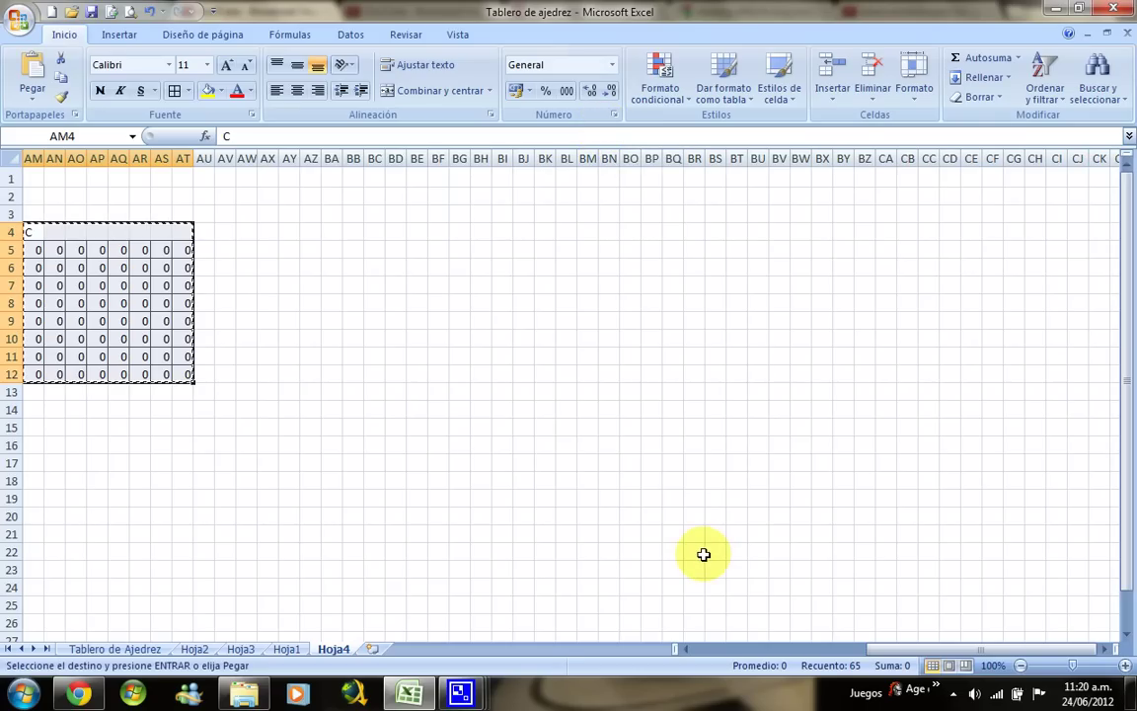
key("Right")
key("Right")
key("Right")
key("Right")
key("Right")
key("Return")
key("Left")
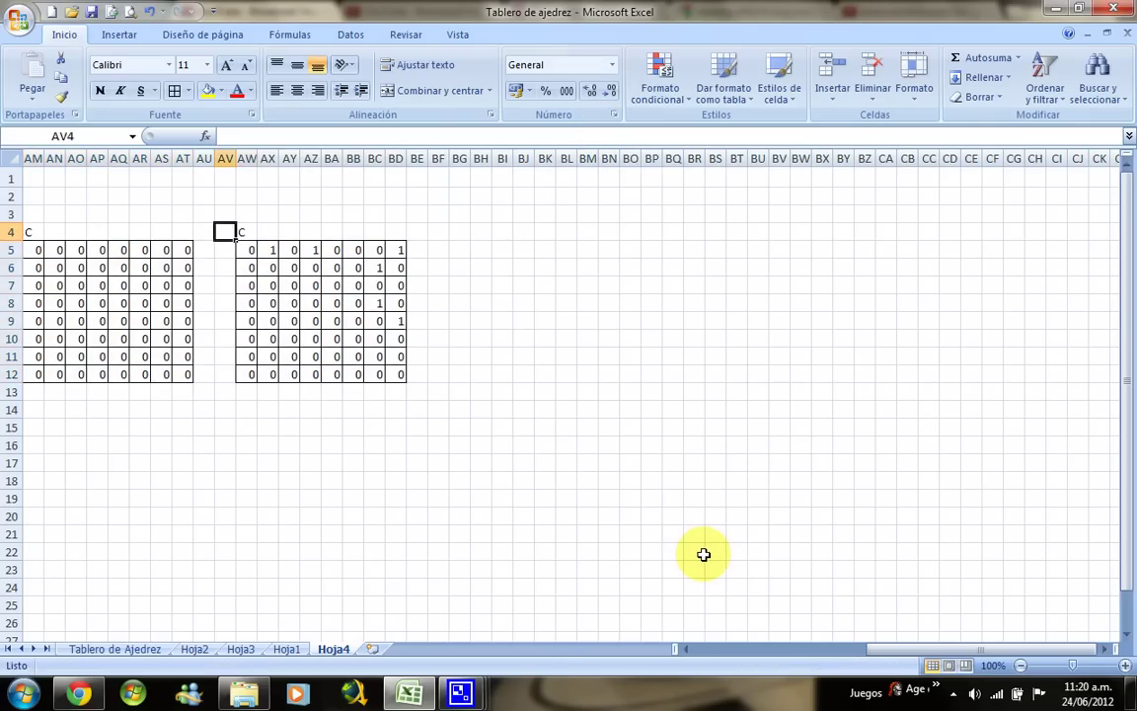
key("Right")
type("A")
key("Return")
- Clear the A grid's values and paste empty grid copies at AW16 and AW27
key("ctrl+shift+Right")
key("ctrl+shift+Down")
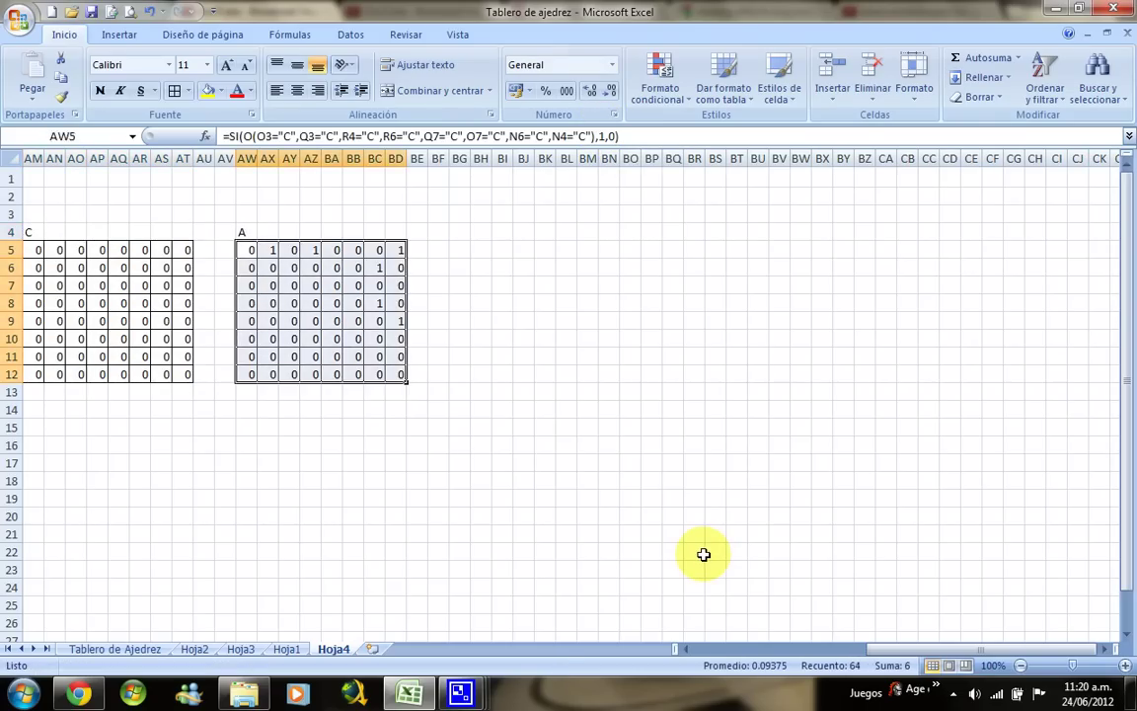
key("Delete")
key("ctrl+c")
key("Down")
key("Down")
key("Down")
key("Down")
key("Down")
key("Down")
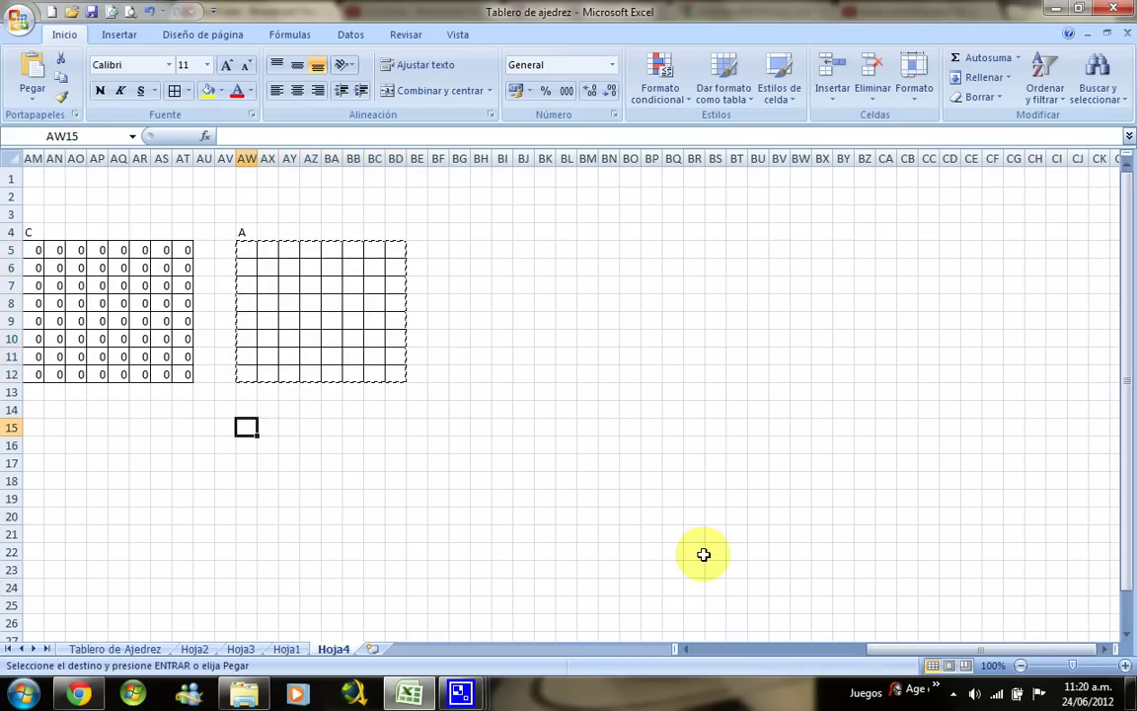
key("Down")
key("ctrl+v")
key("Down")
key("Down")
key("Down")
key("Down")
key("Down")
key("Down")
key("Down")
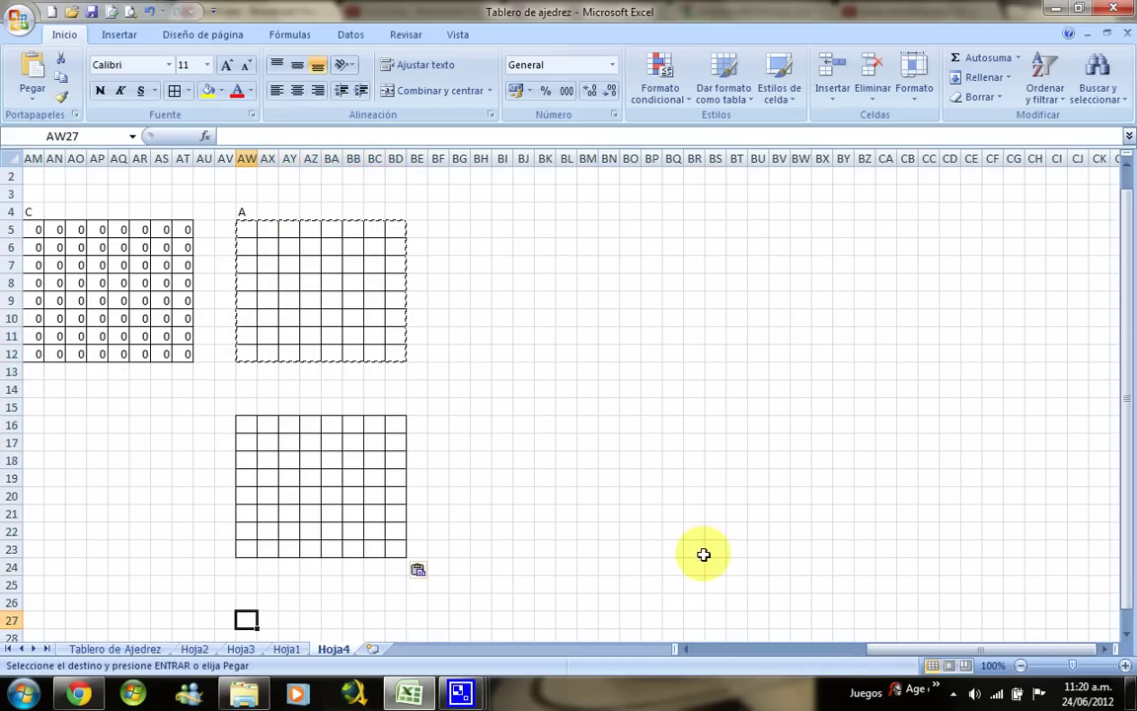
key("ctrl+v")
key("Up")
key("Up")
key("Up")
key("Up")
key("Up")
key("Up")
key("Up")
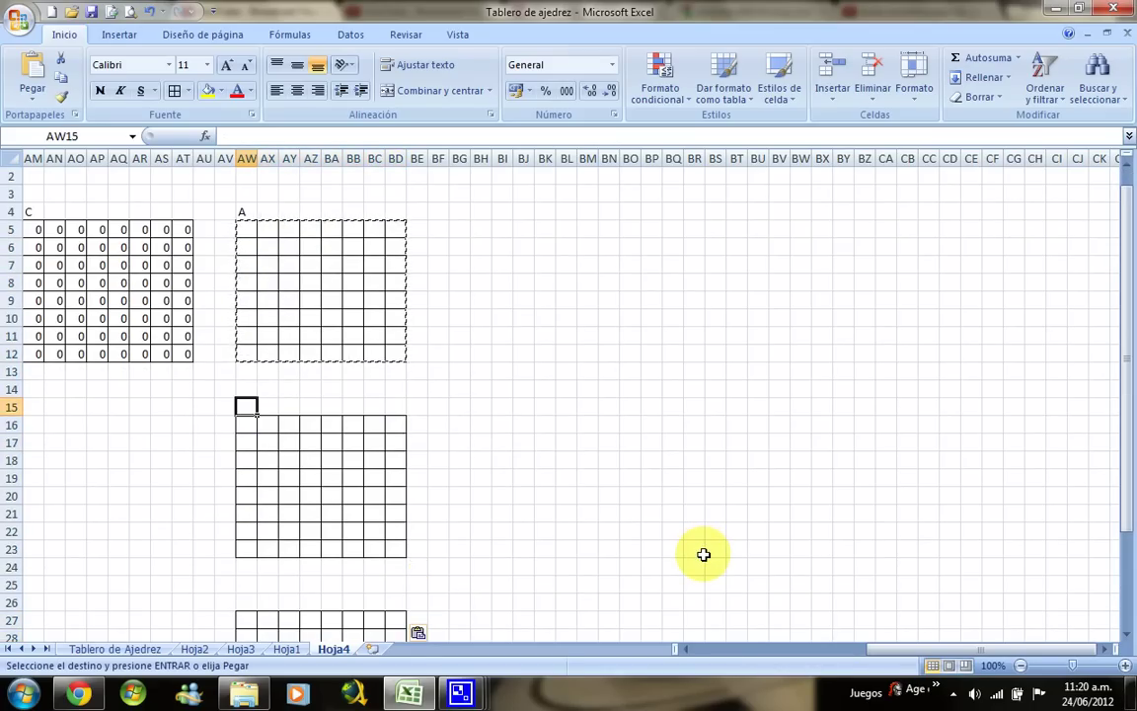
key("Down")
- Enter =+F$3+$D5 in AW16, locking F3's row and D5's column
type("+")
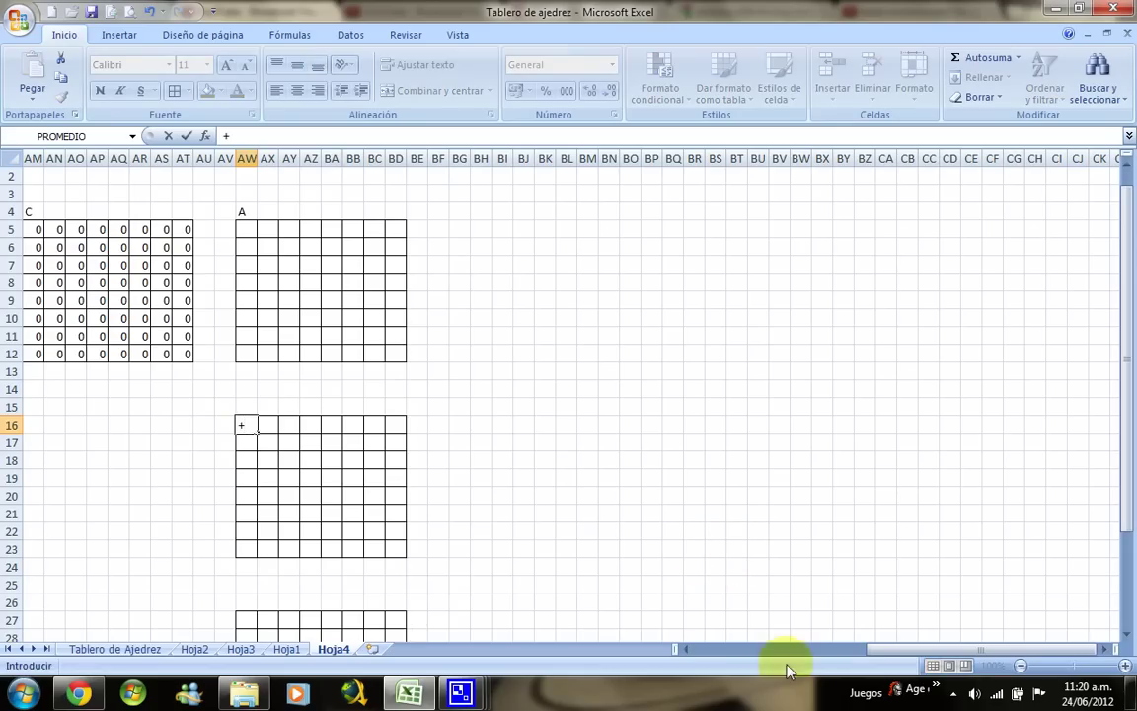
left_click(775, 656)
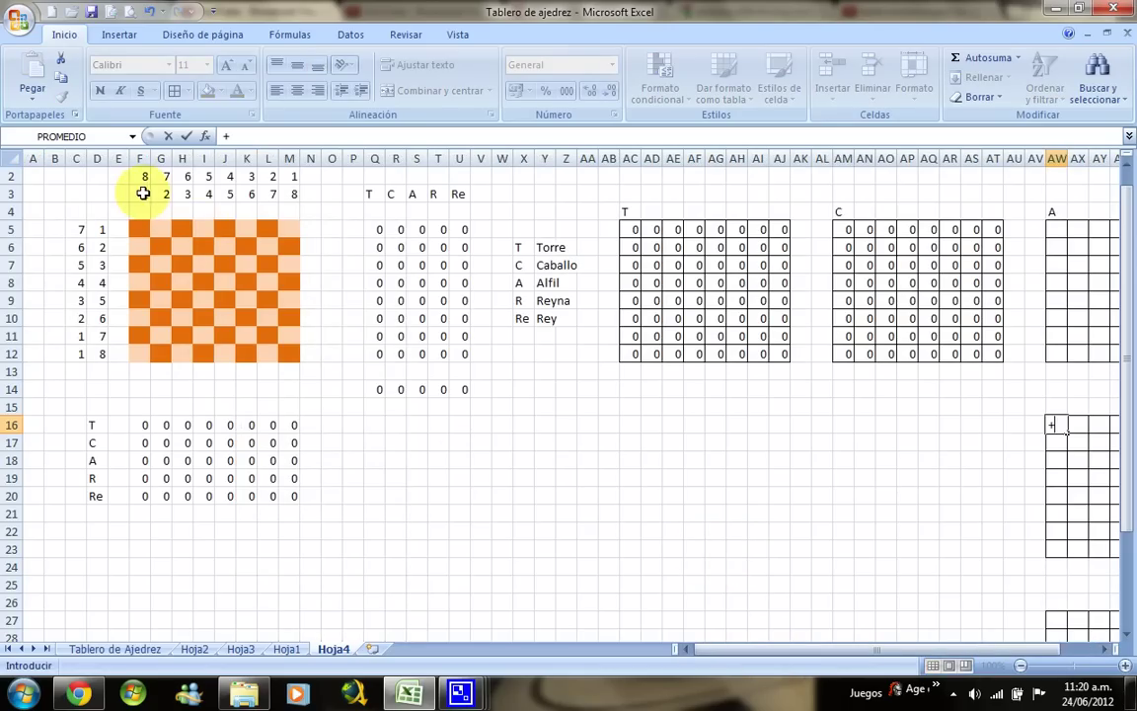
left_click(139, 192)
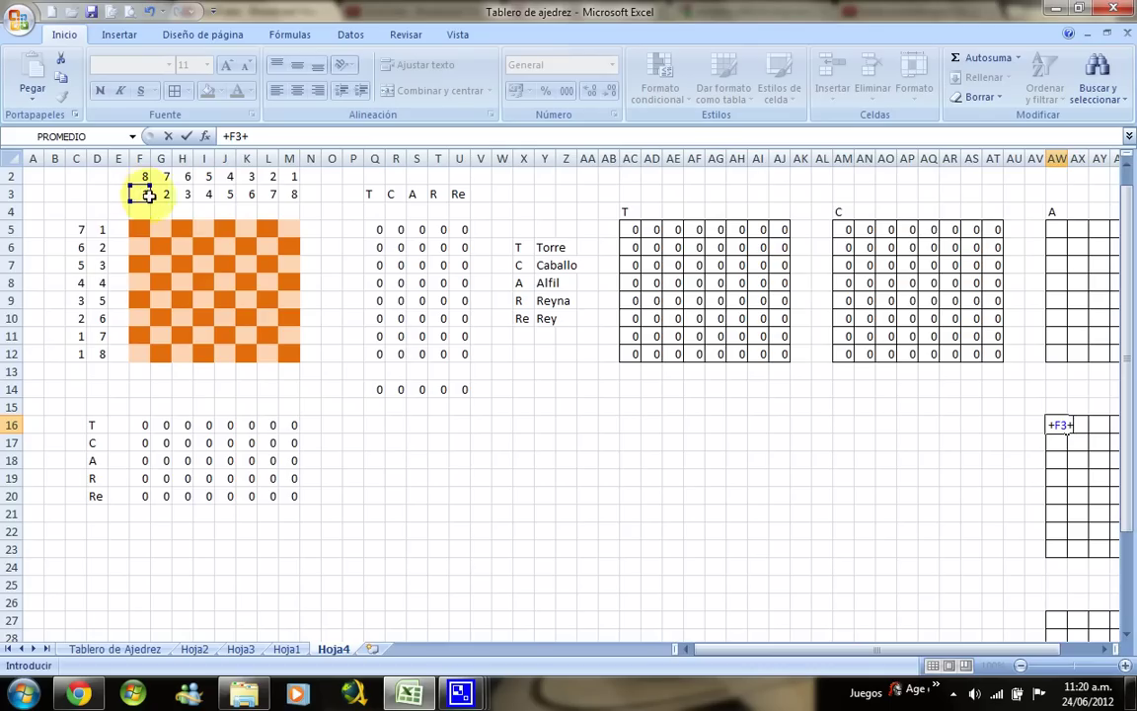
left_click(96, 229)
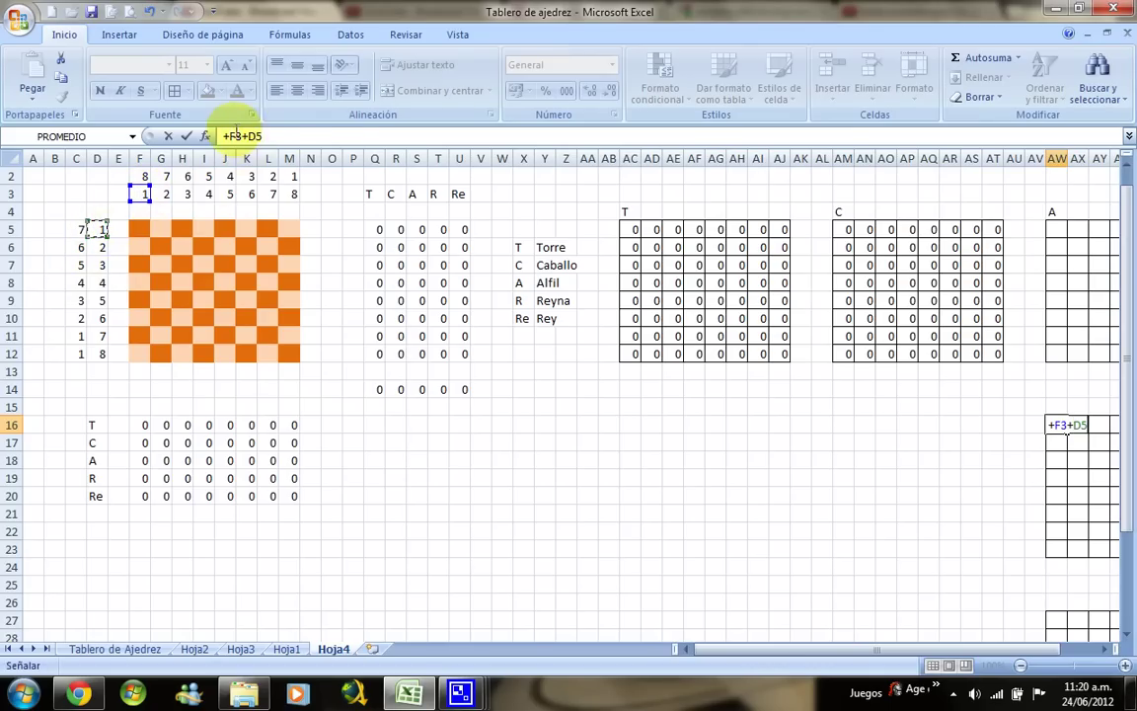
left_click(235, 135)
key("F4")
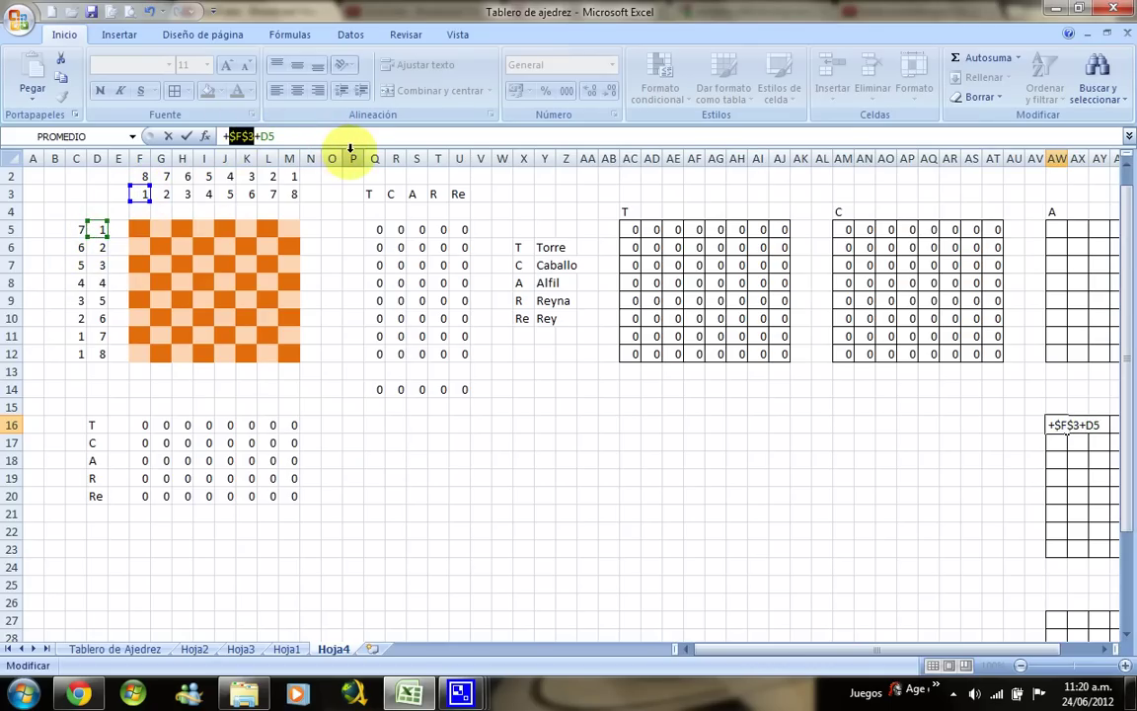
key("F4")
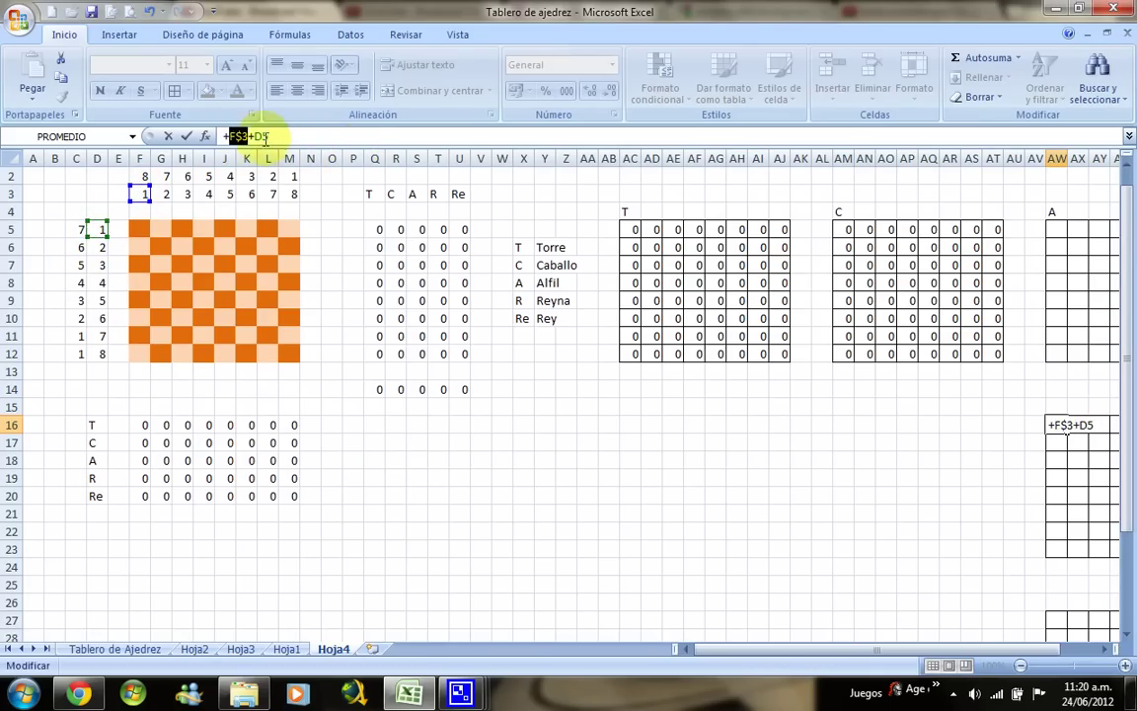
left_click(305, 129)
key("F4")
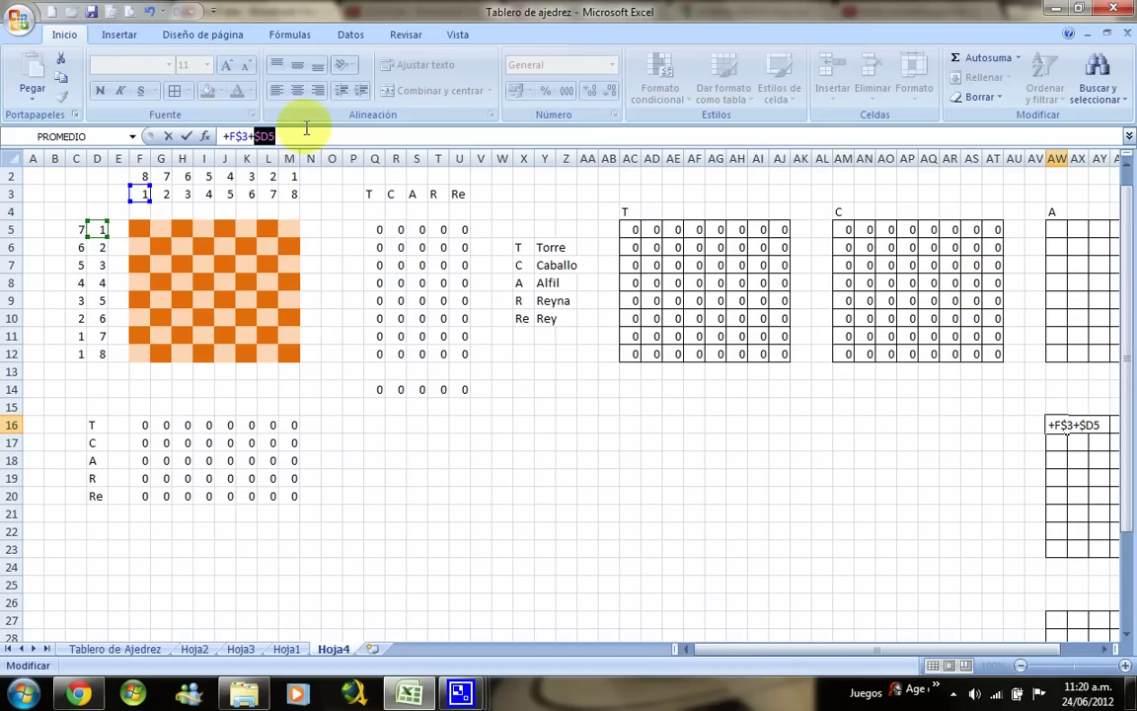
key("ctrl+Return")
- Copy the AW16 formula across the whole grid AW16:BD23
key("ctrl+c")
key("shift+Down")
key("shift+Down")
key("shift+Right")
key("shift+Right")
key("shift+Down")
key("shift+Down")
key("shift+Down")
key("shift+Right")
key("shift+Right")
key("shift+Right")
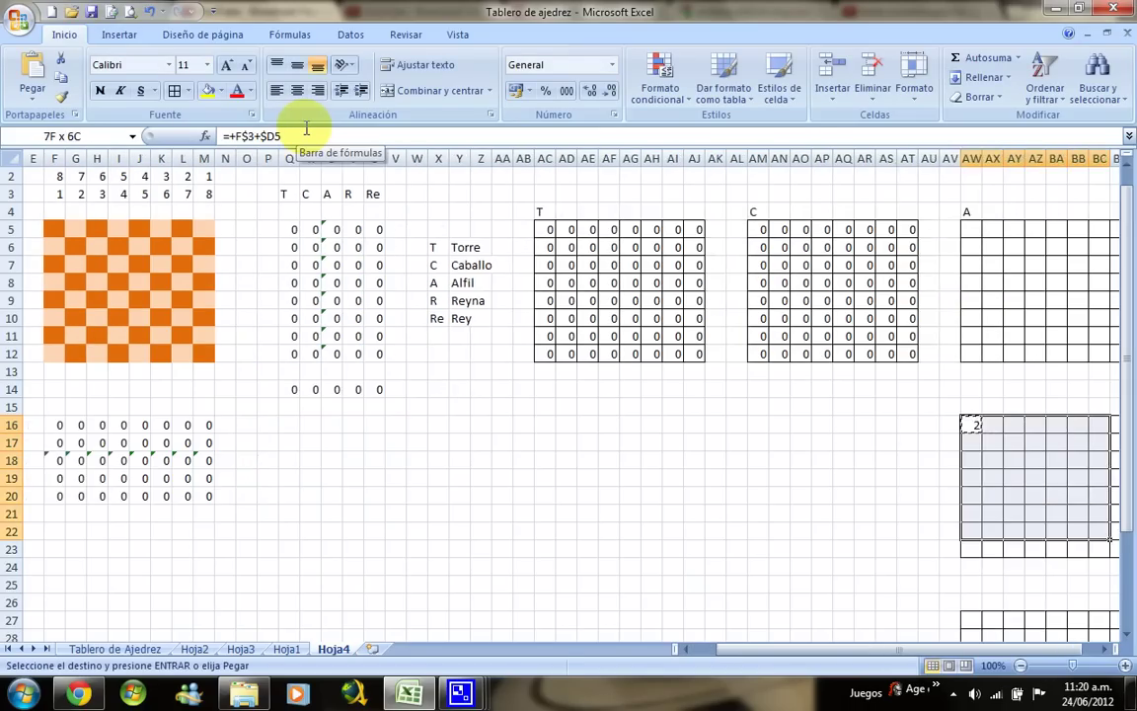
key("shift+Down")
key("shift+Right")
key("shift+Right")
key("Return")
- Enter =+M$2+$D5 in BD27, locking M2's row and D5's column
key("Right")
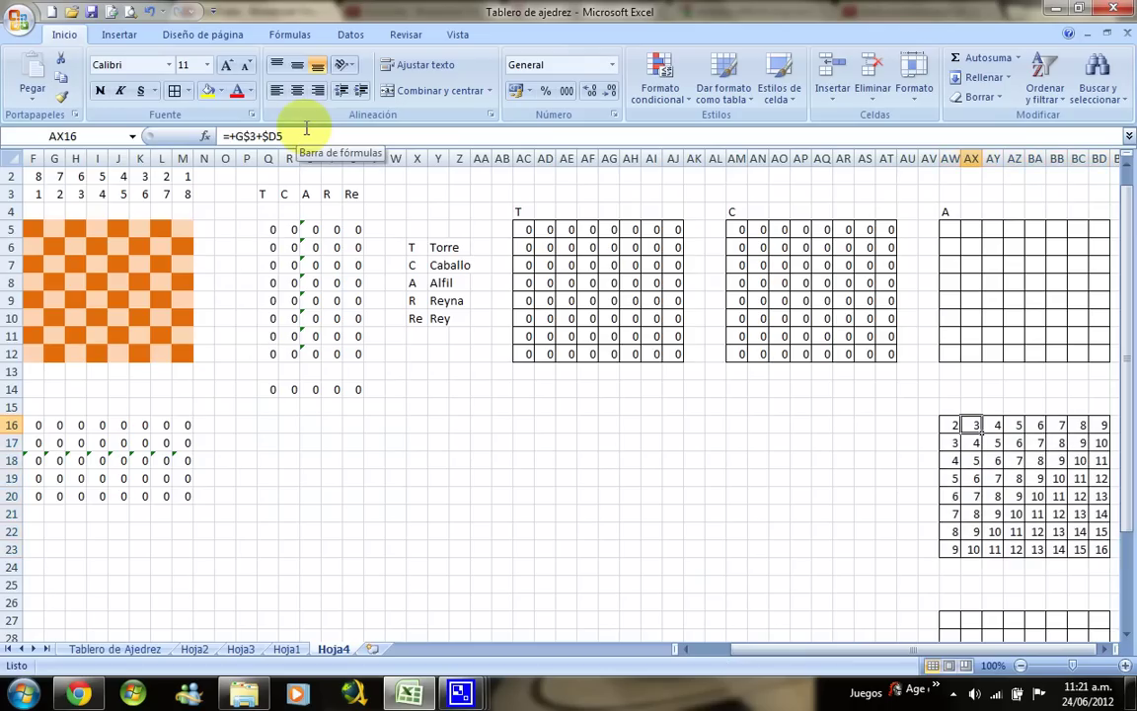
key("Right")
key("Right")
key("Right")
key("Down")
key("Down")
key("Right")
key("Right")
key("Down")
key("Down")
key("Down")
key("Down")
key("Down")
key("Down")
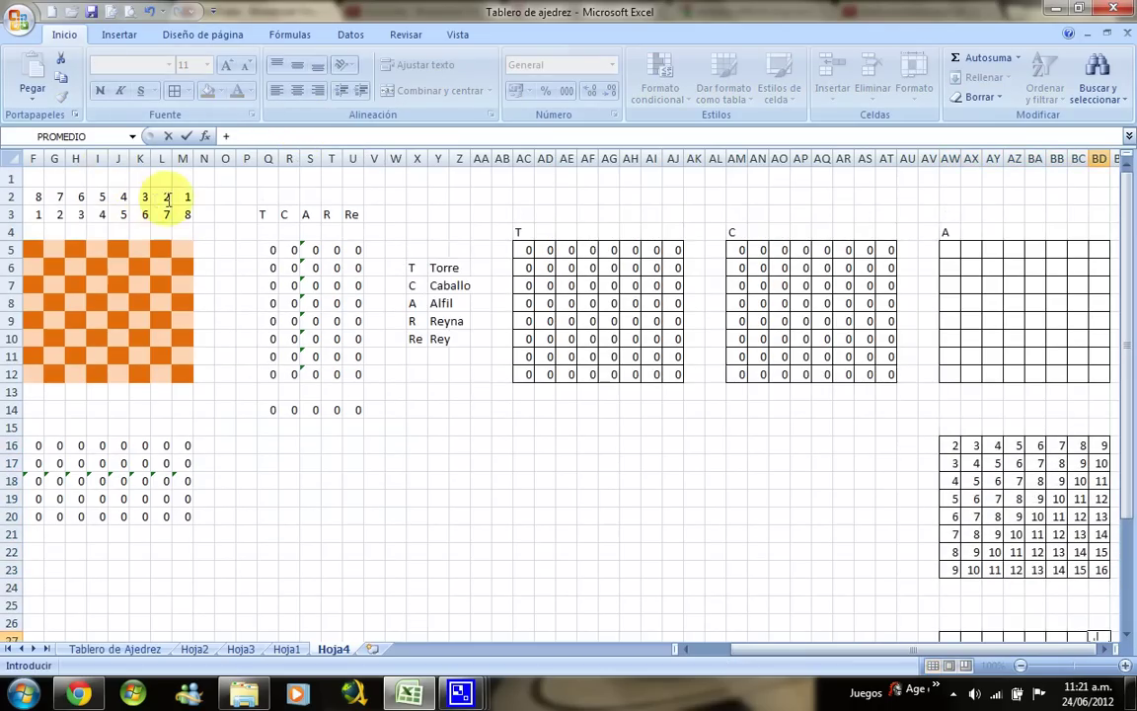
left_click(184, 195)
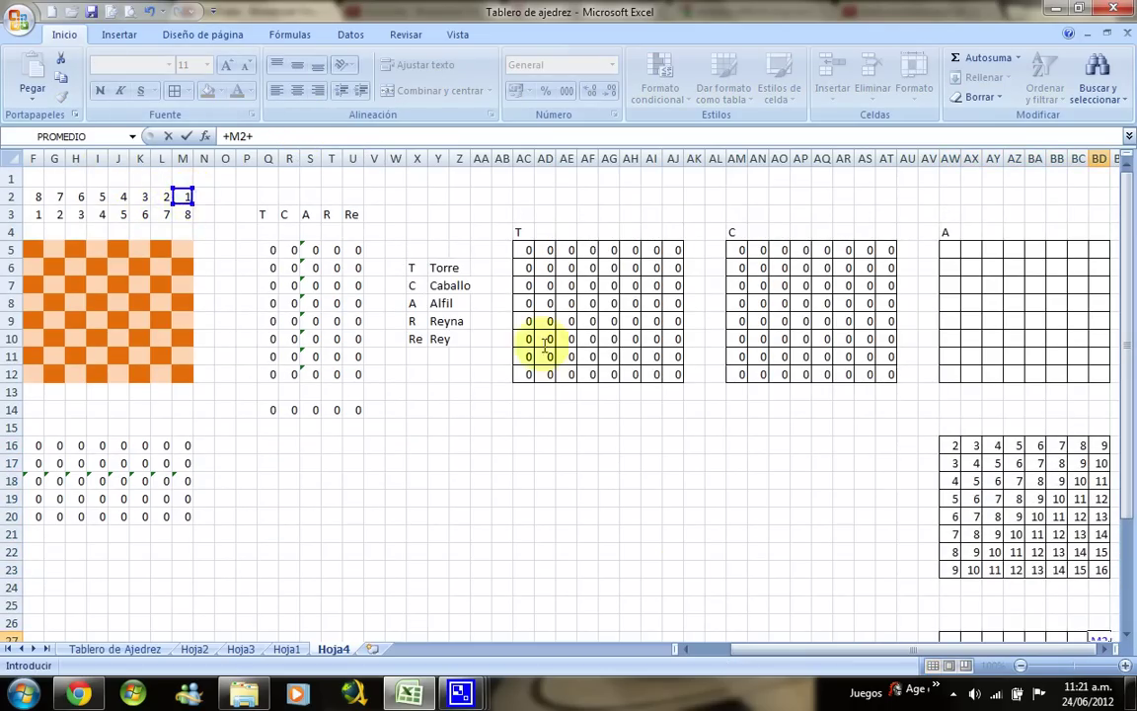
left_click_drag(691, 647, 687, 647)
type("D5")
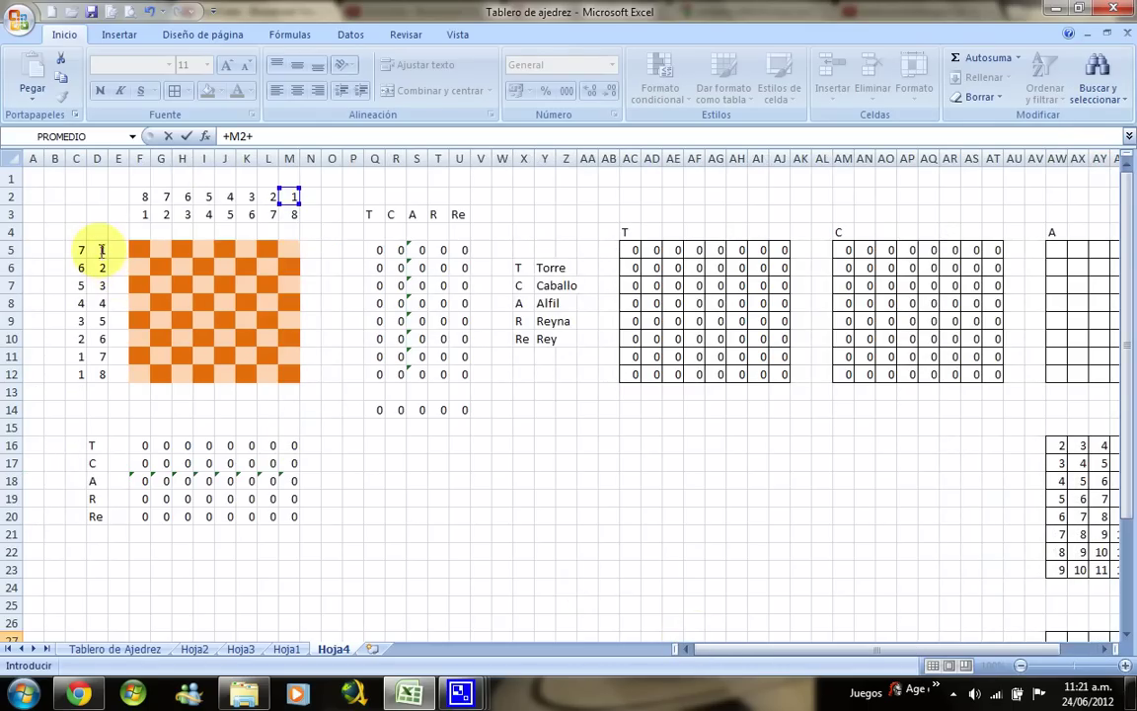
left_click(242, 135)
key("F4")
key("F4")
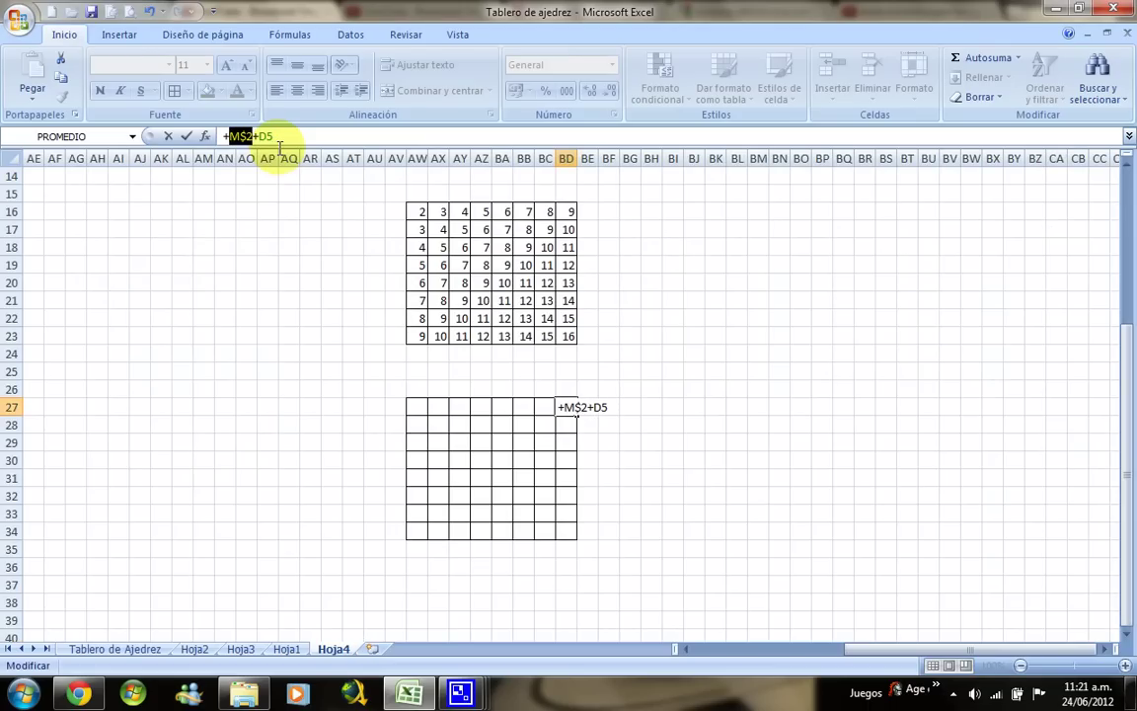
left_click(284, 135)
key("F4")
key("F4")
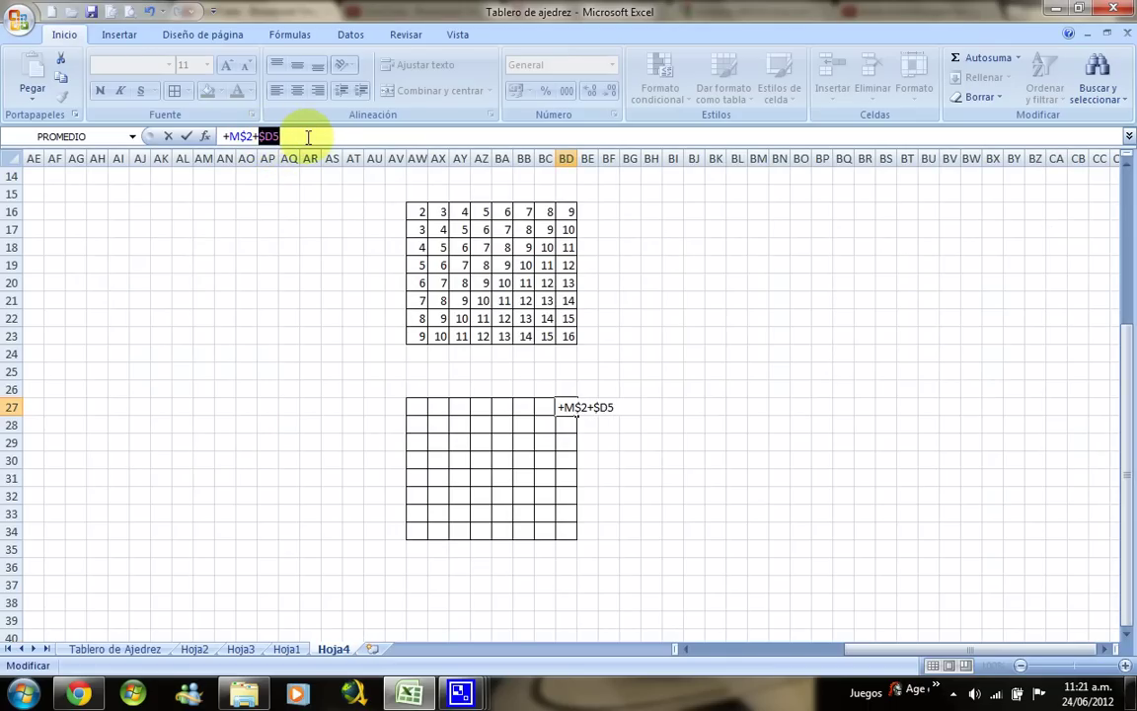
key("Return")
- Fill the BD27 formula across the lower grid AW27:BD34
key("Up")
key("ctrl+c")
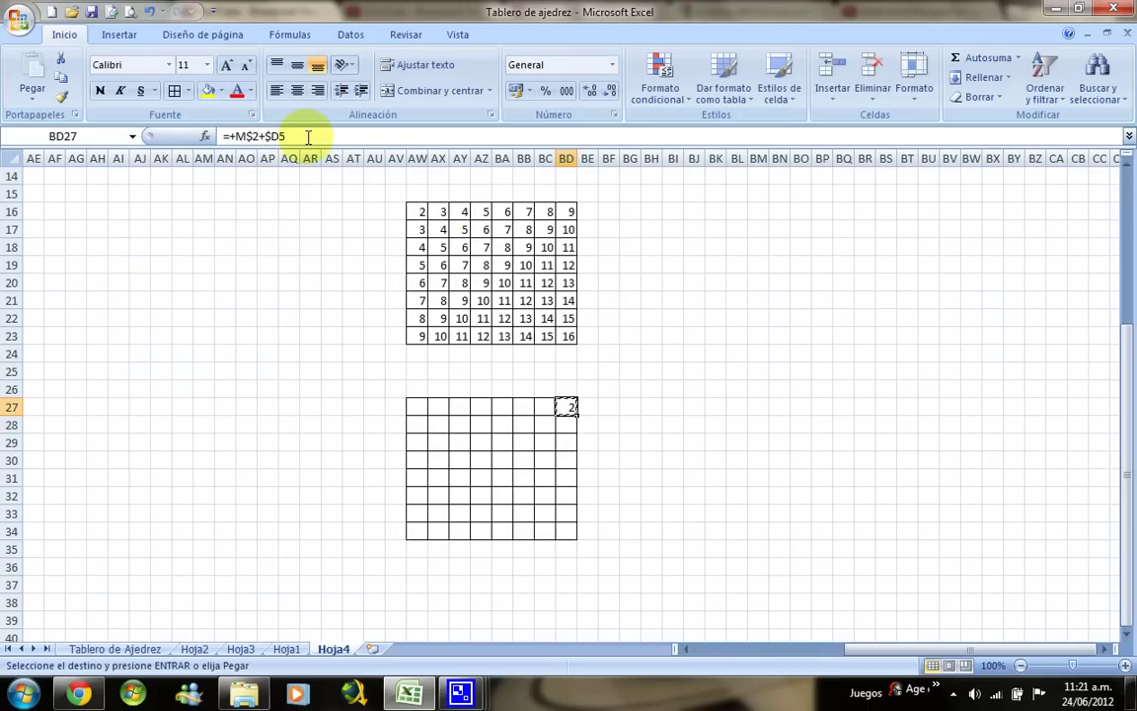
key("shift+Left")
key("shift+Left")
key("shift+Down")
key("shift+Down")
key("shift+Left")
key("shift+Left")
key("shift+Left")
key("shift+Down")
key("shift+Down")
key("shift+Down")
key("shift+Down")
key("shift+Down")
key("shift+Left")
key("shift+Left")
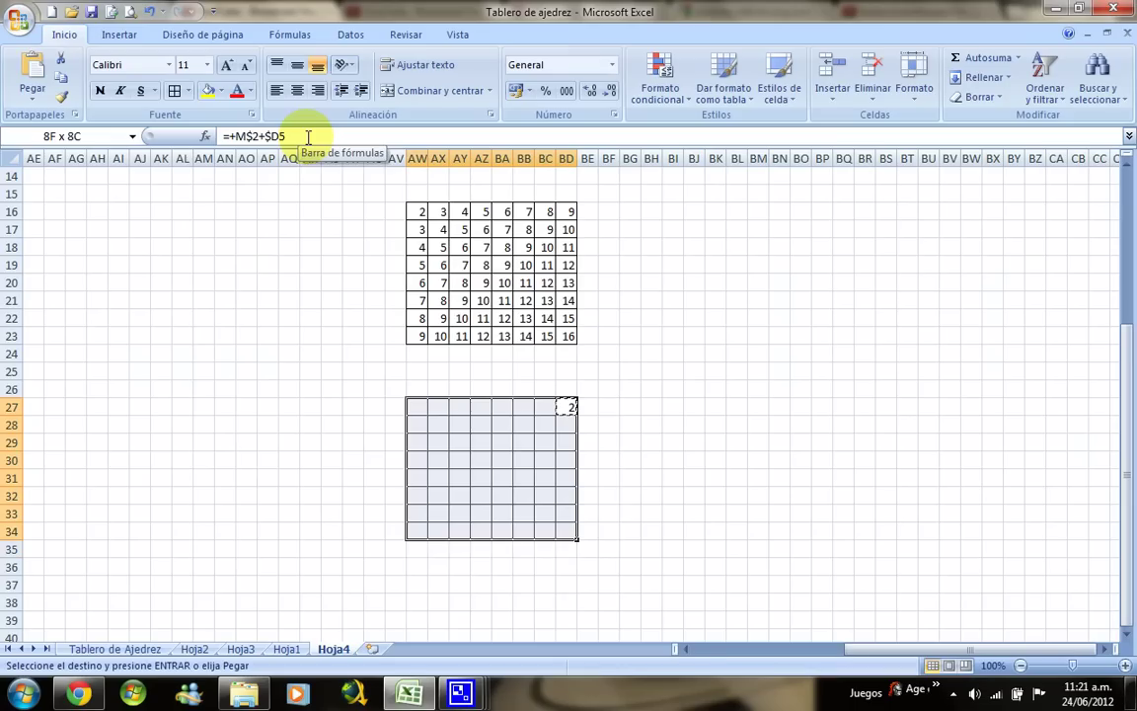
key("Return")
left_click(523, 353)
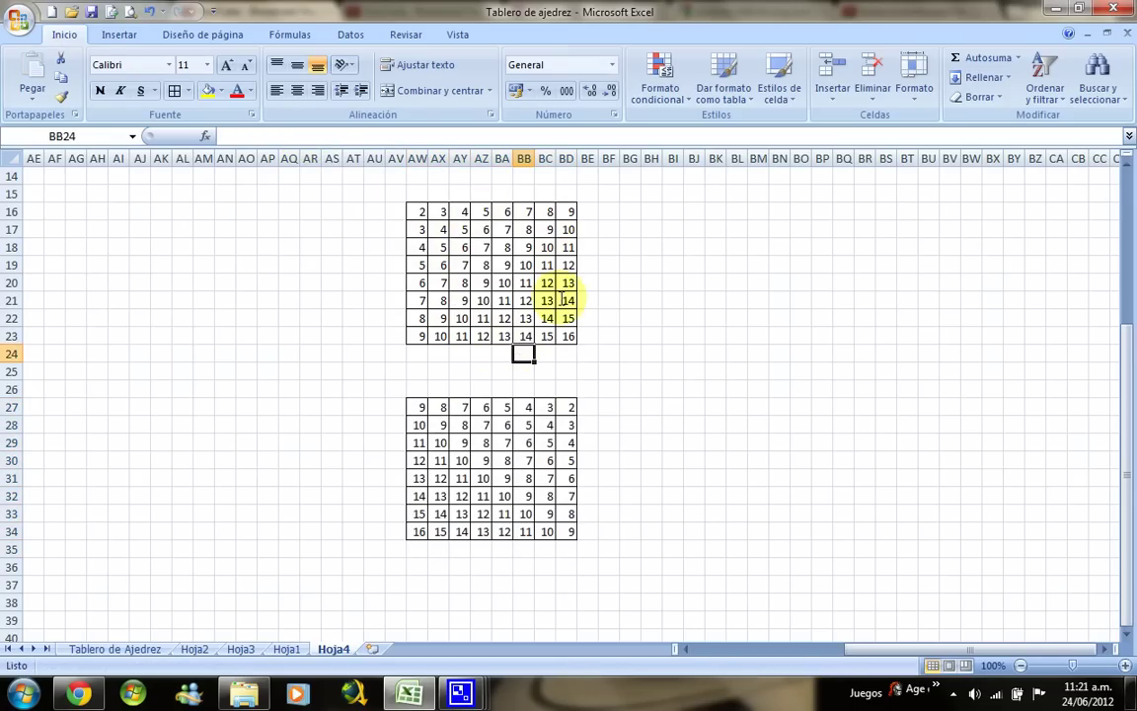
- Start AW15 with +SUMAPRODUCTO(F3:L3,F18:M18)
scroll(434, 345, "up", 3)
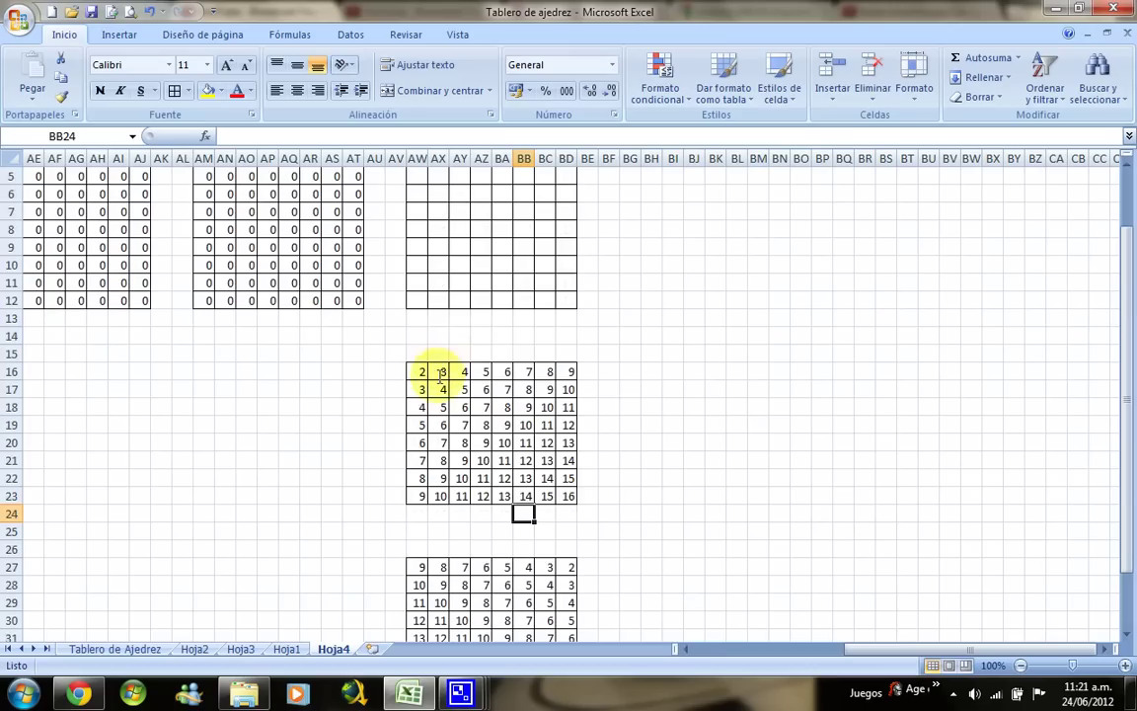
left_click(417, 353)
type("+")
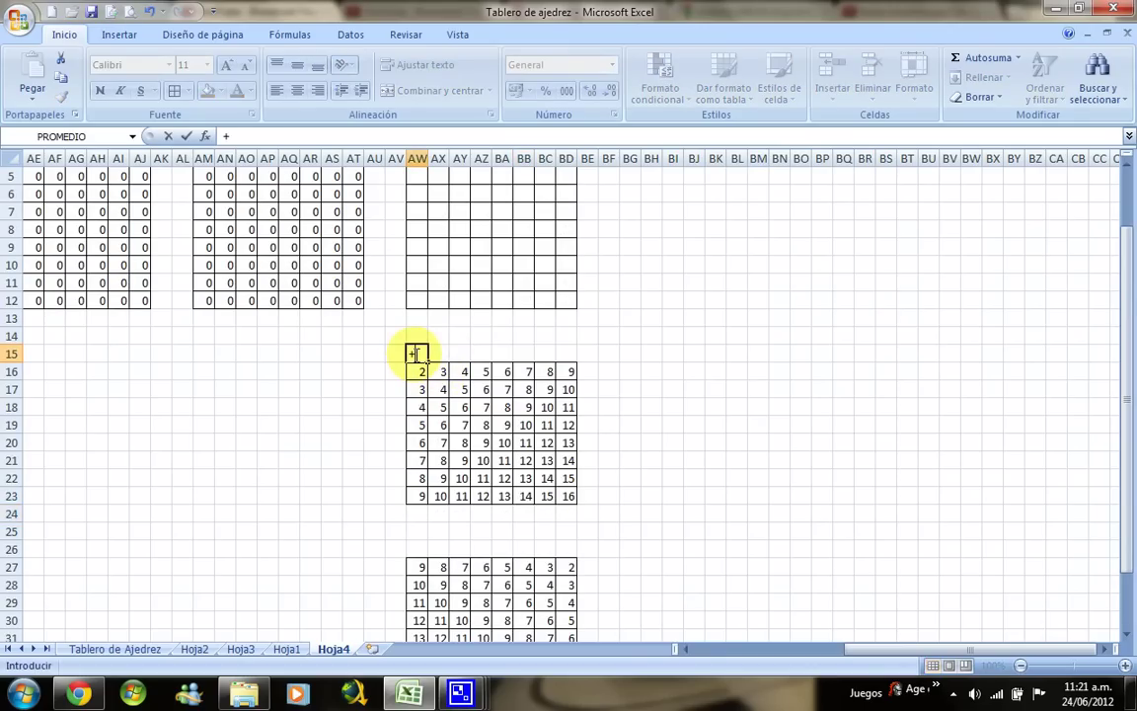
type("sumaprod")
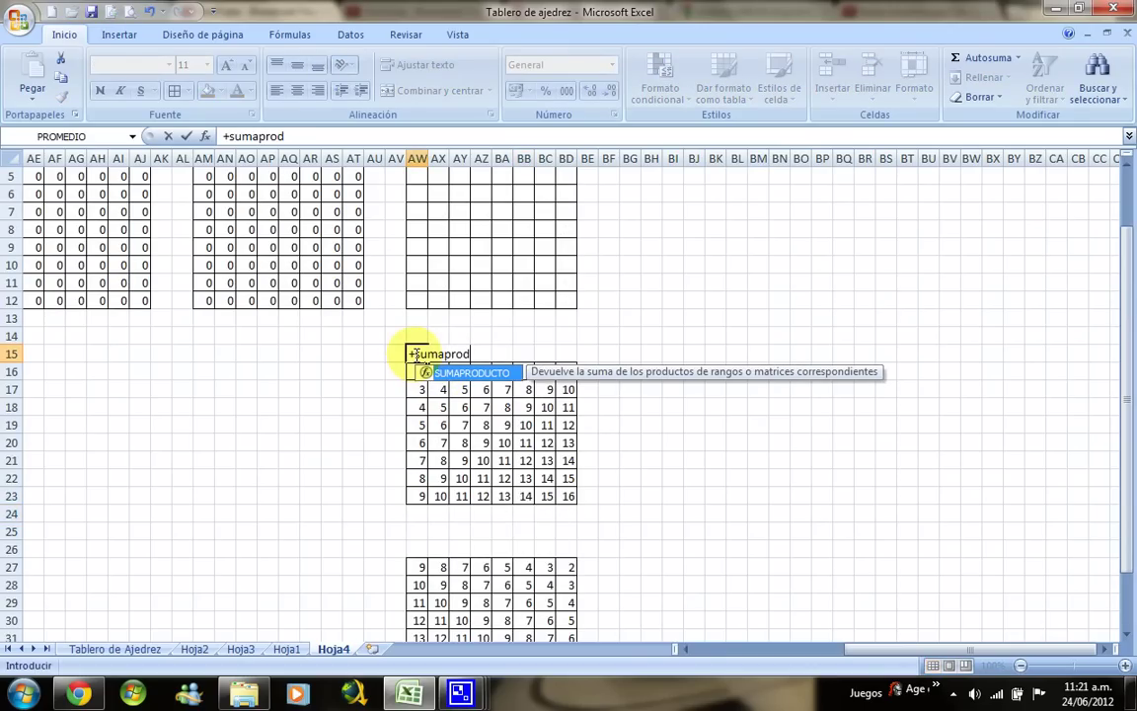
type("ucto(")
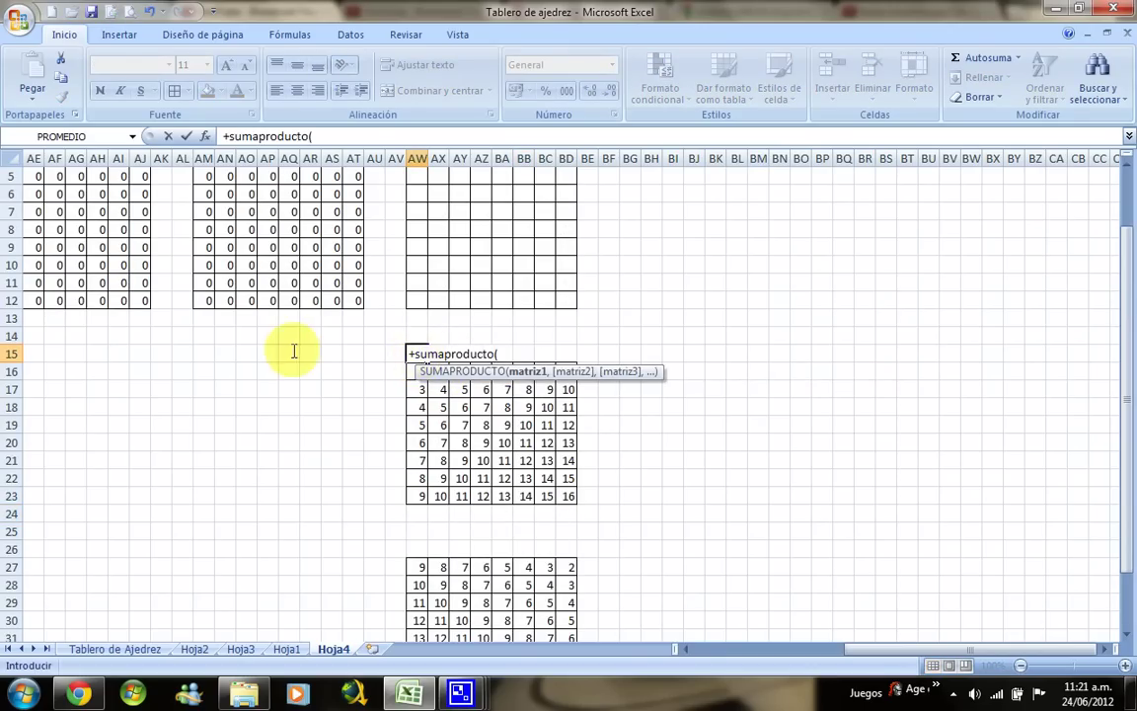
mouse_move(292, 348)
left_mouse_down()
mouse_move(5, 326)
mouse_move(89, 265)
left_mouse_up()
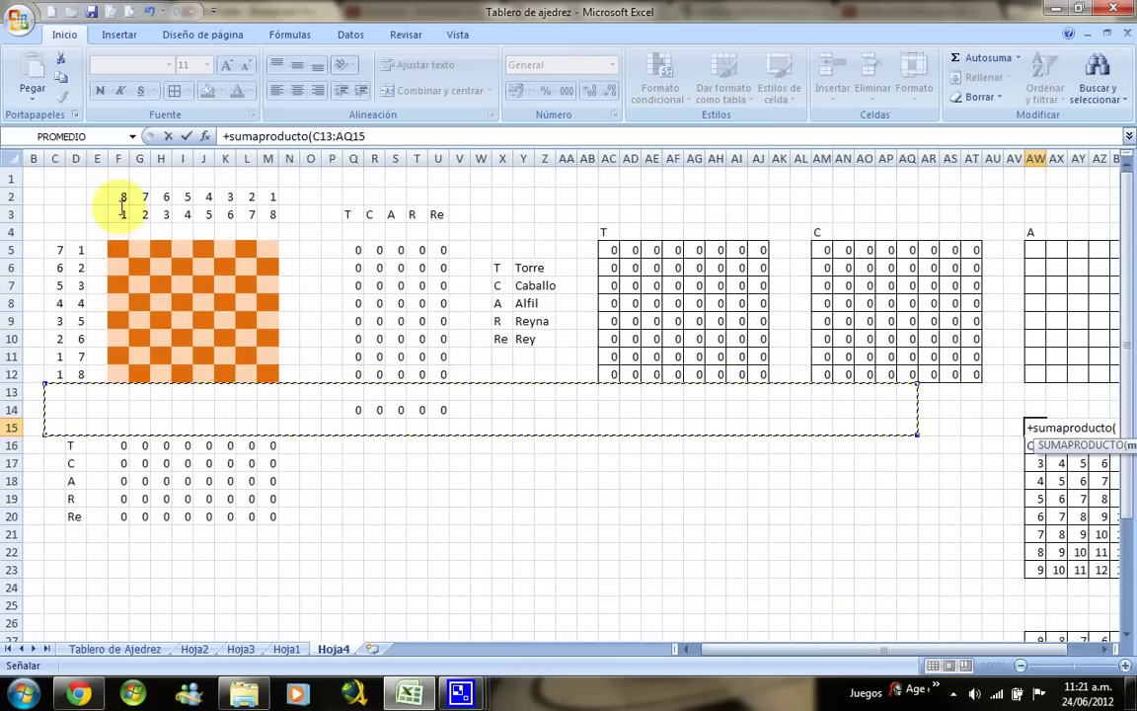
left_click_drag(123, 214, 251, 214)
type(",")
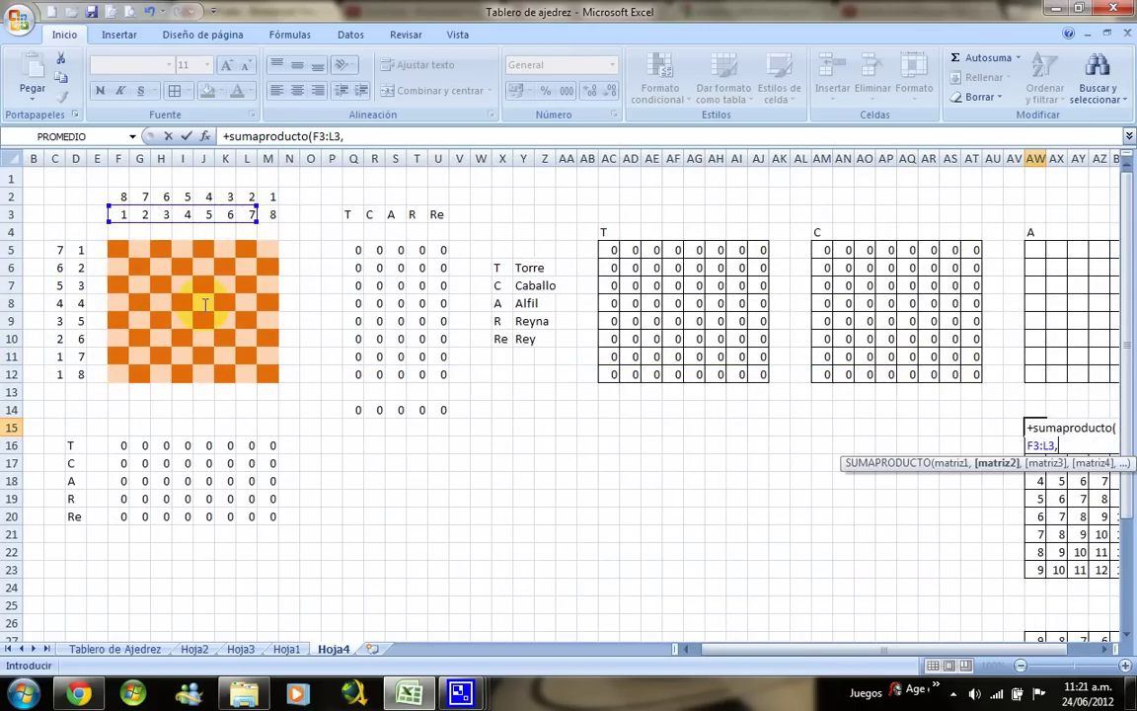
left_click_drag(124, 481, 268, 481)
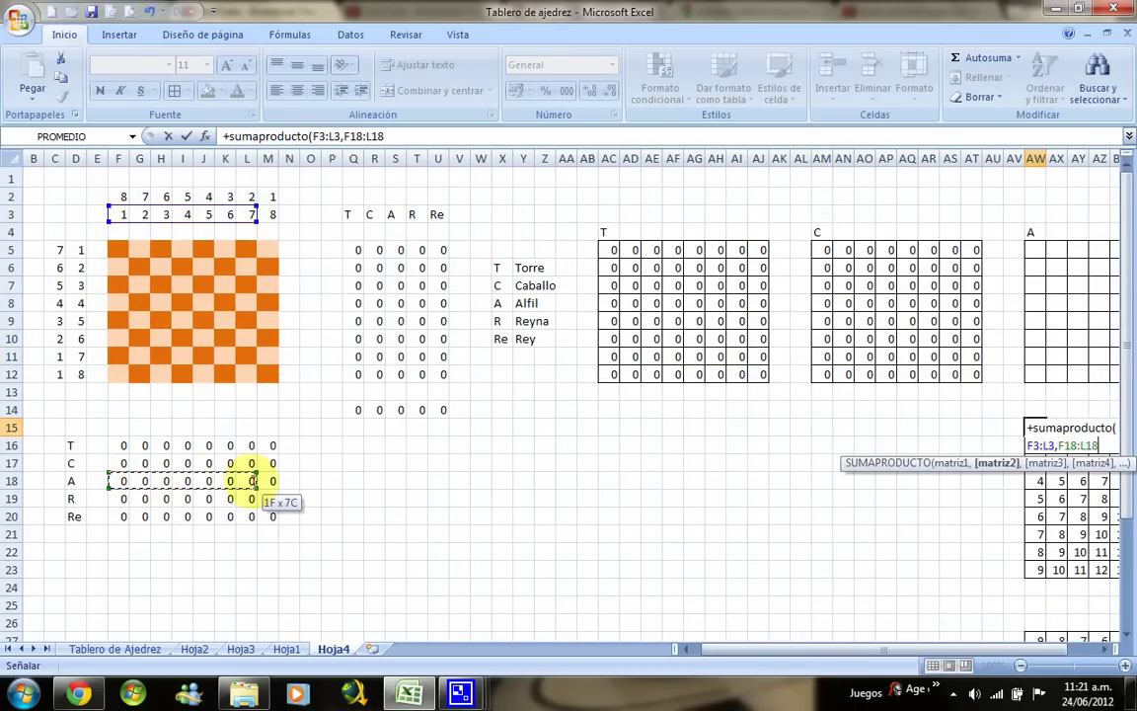
- Add +SUMAPRODUCTO(S5:S12,D5:D12) and commit the AW15 formula
type(")")
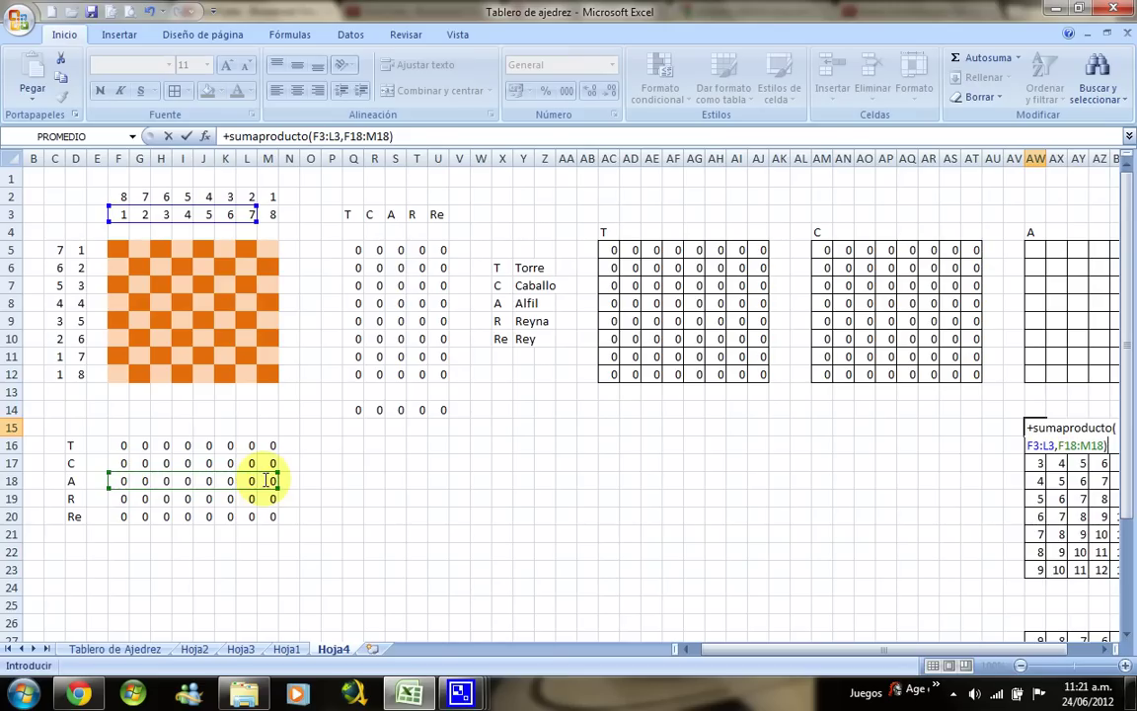
type("+sumaproducto")
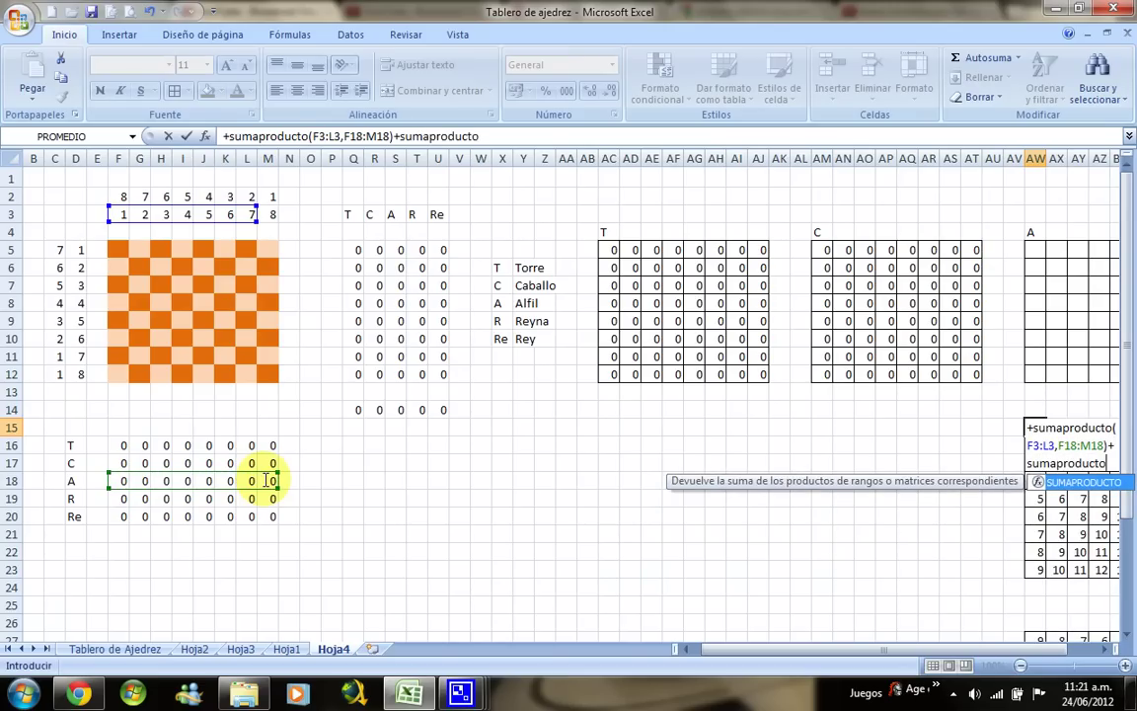
type("(")
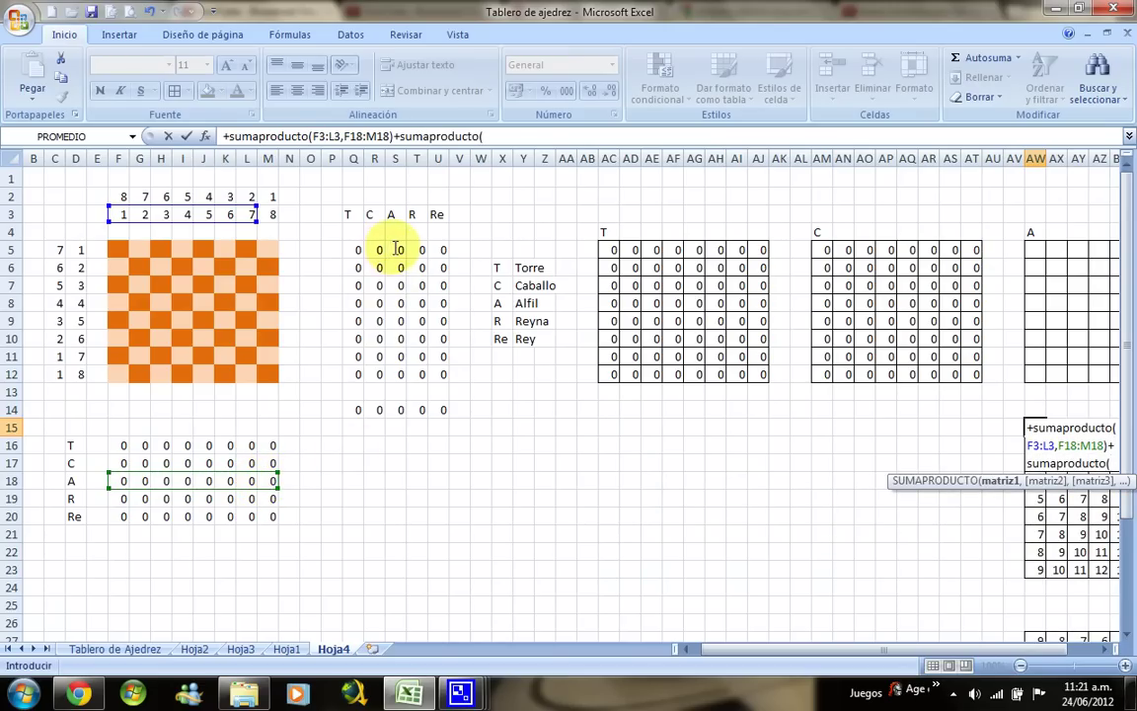
left_click_drag(394, 249, 401, 376)
type(",")
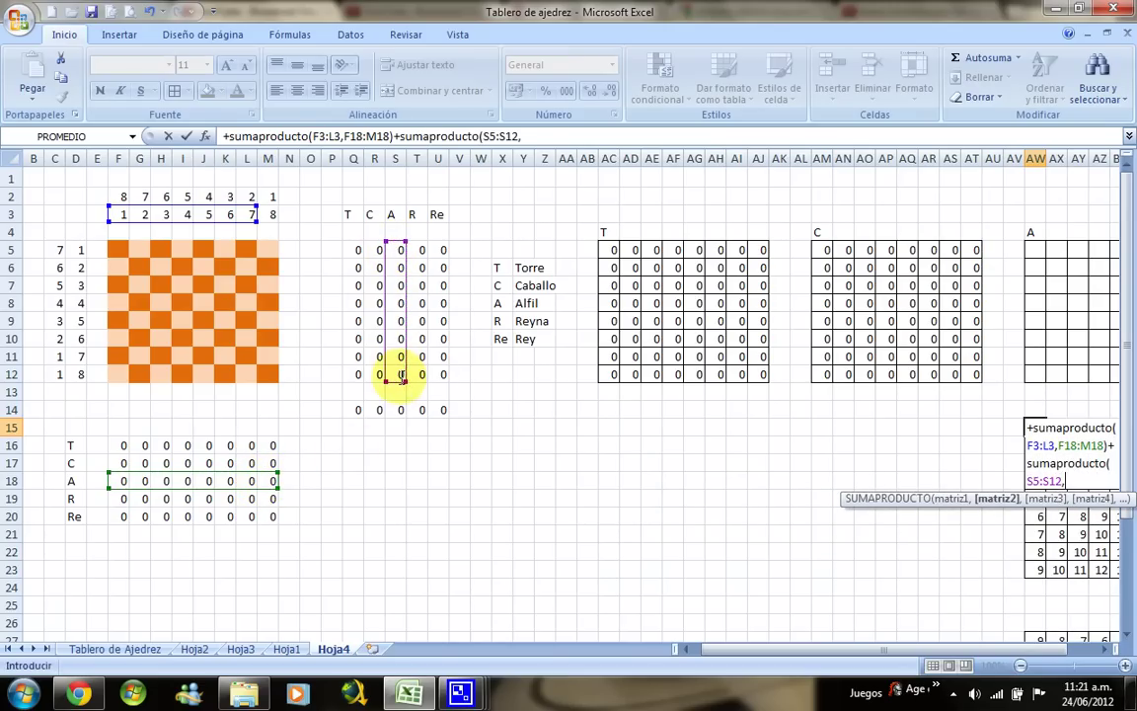
left_click_drag(77, 251, 85, 379)
type(")")
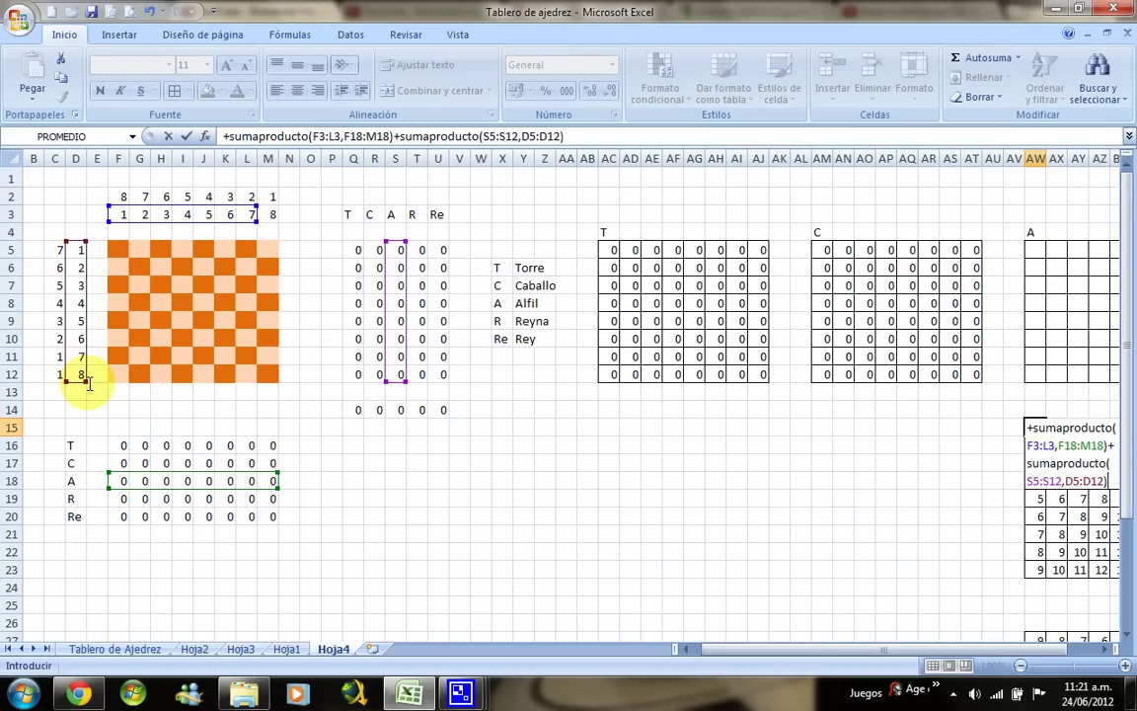
key("Return")
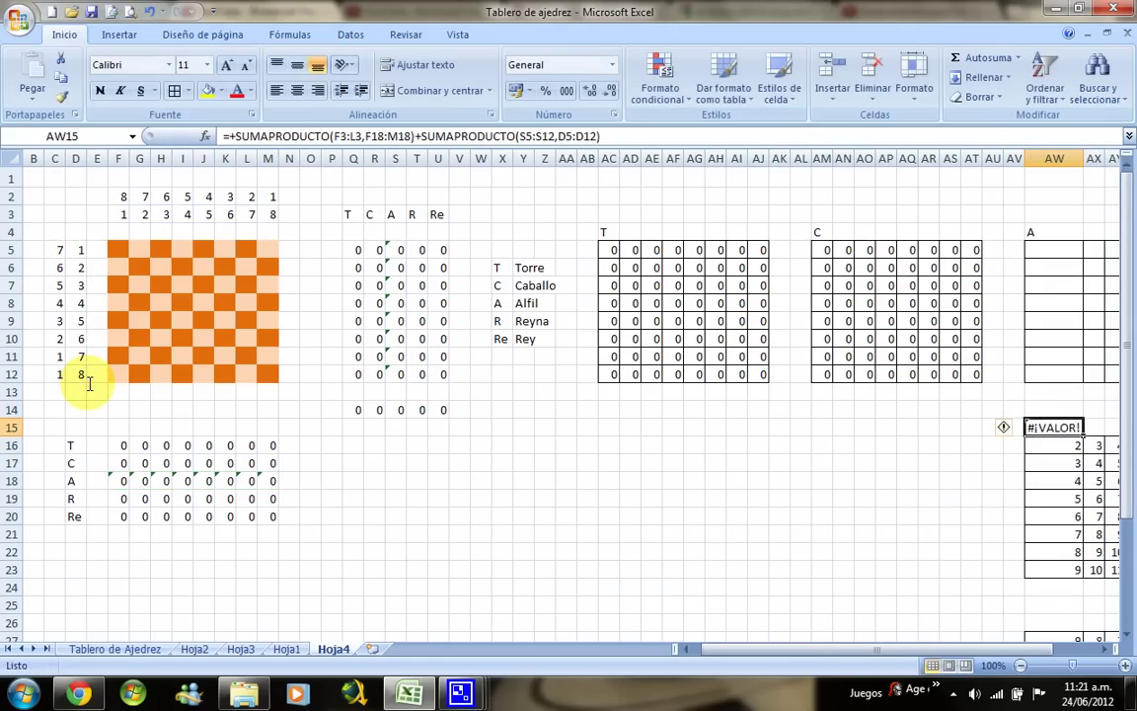
- Correct AW15's formula so its column-number range covers F3:M3
key("F2")
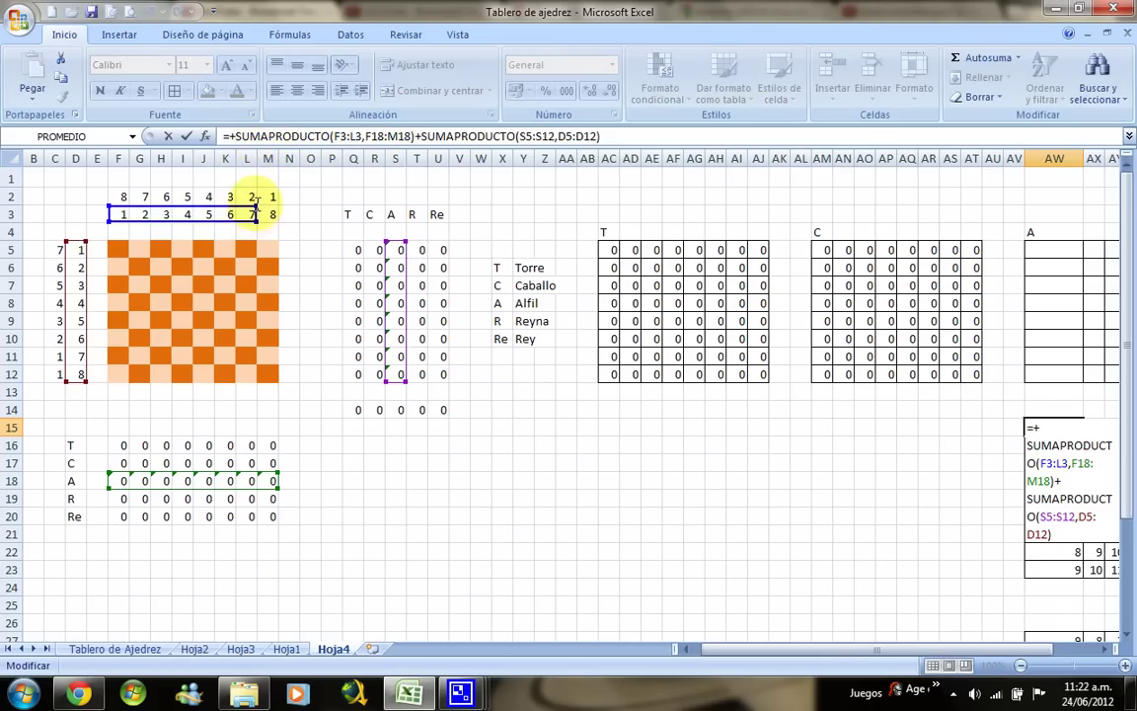
left_click_drag(257, 205, 276, 203)
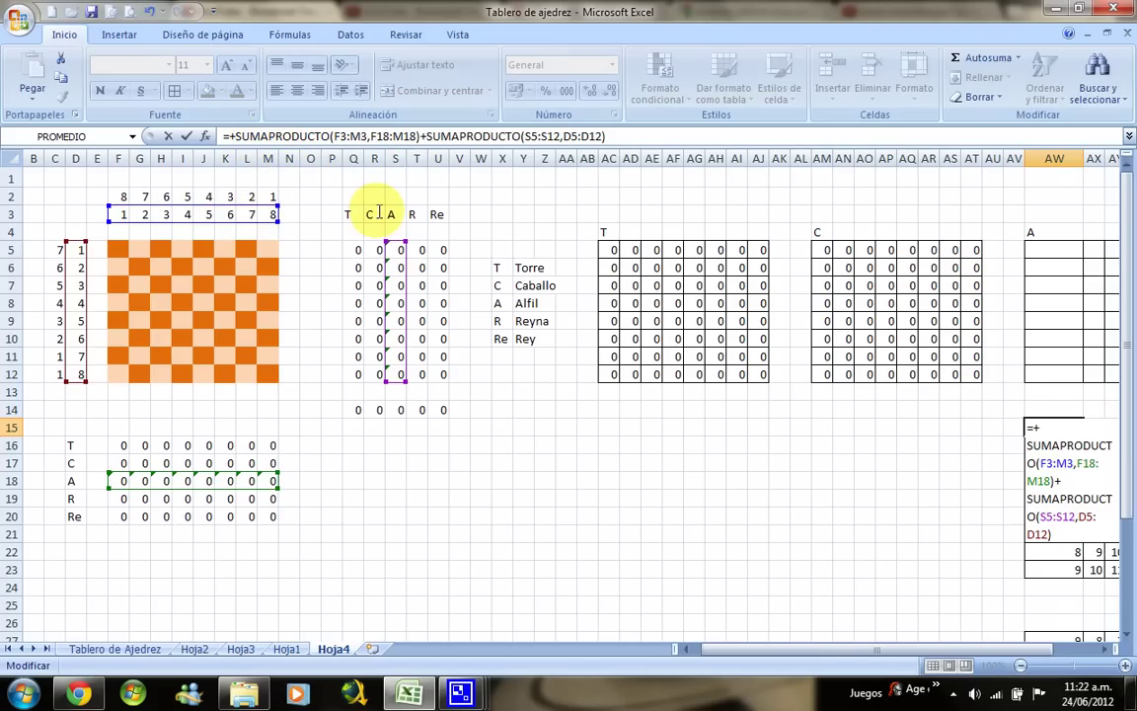
key("Return")
key("Up")
key("Right")
key("Right")
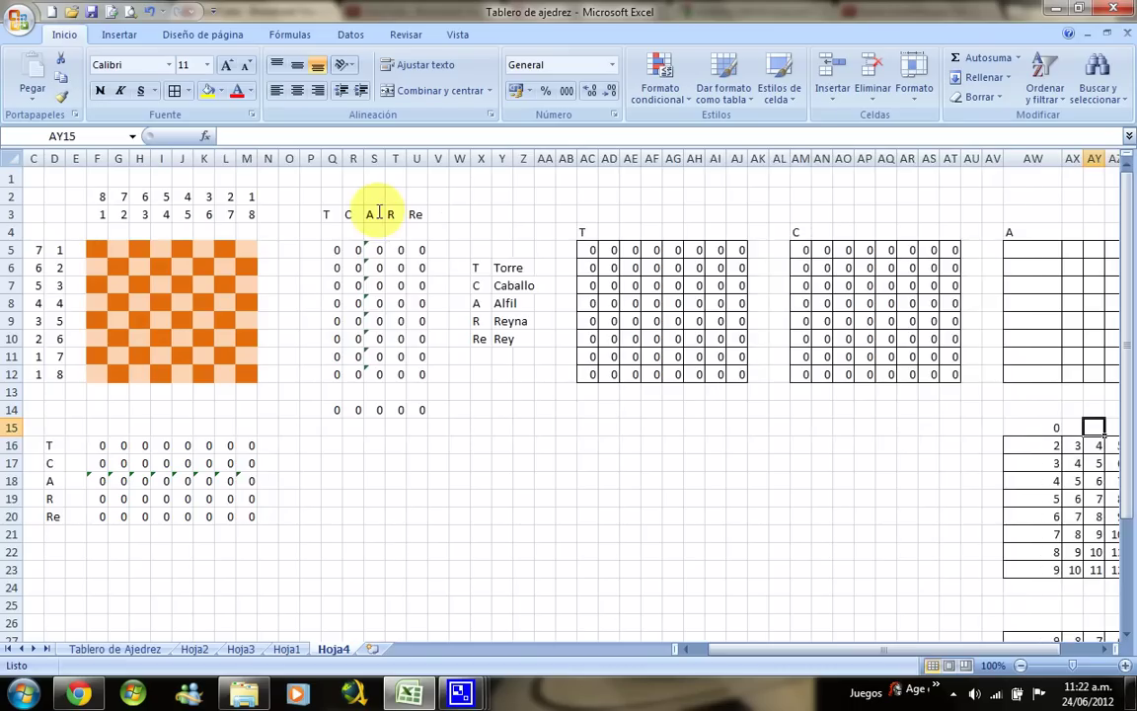
key("Right")
key("Right")
key("Right")
key("Right")
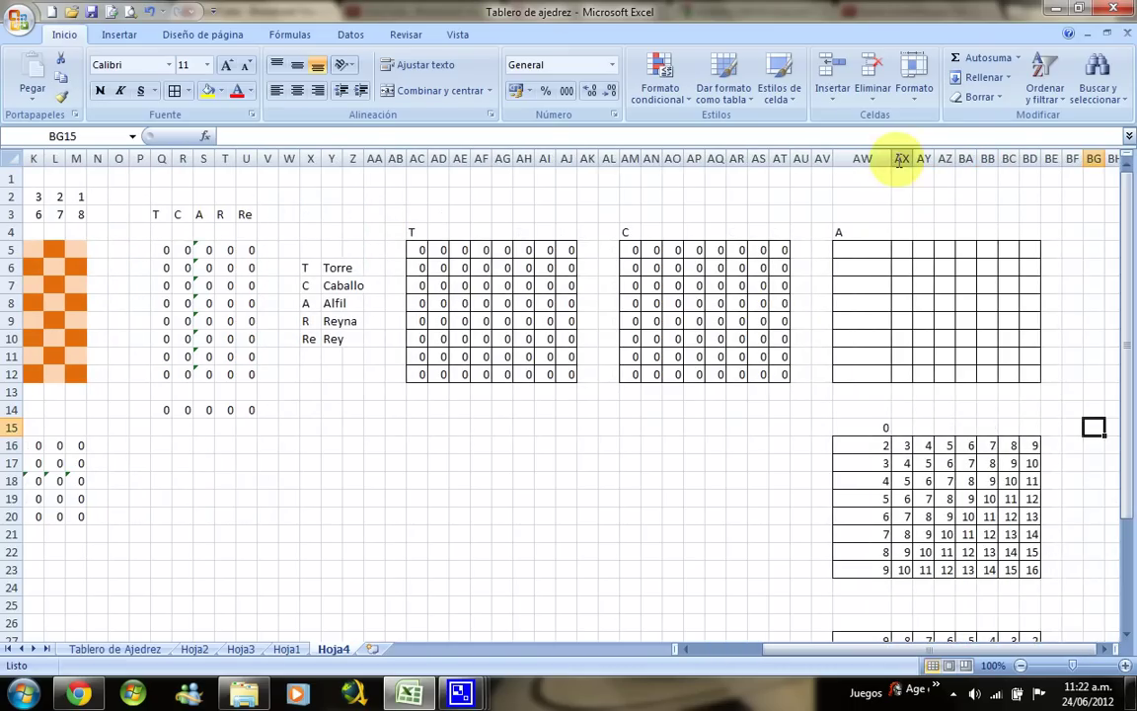
left_click_drag(874, 161, 857, 161)
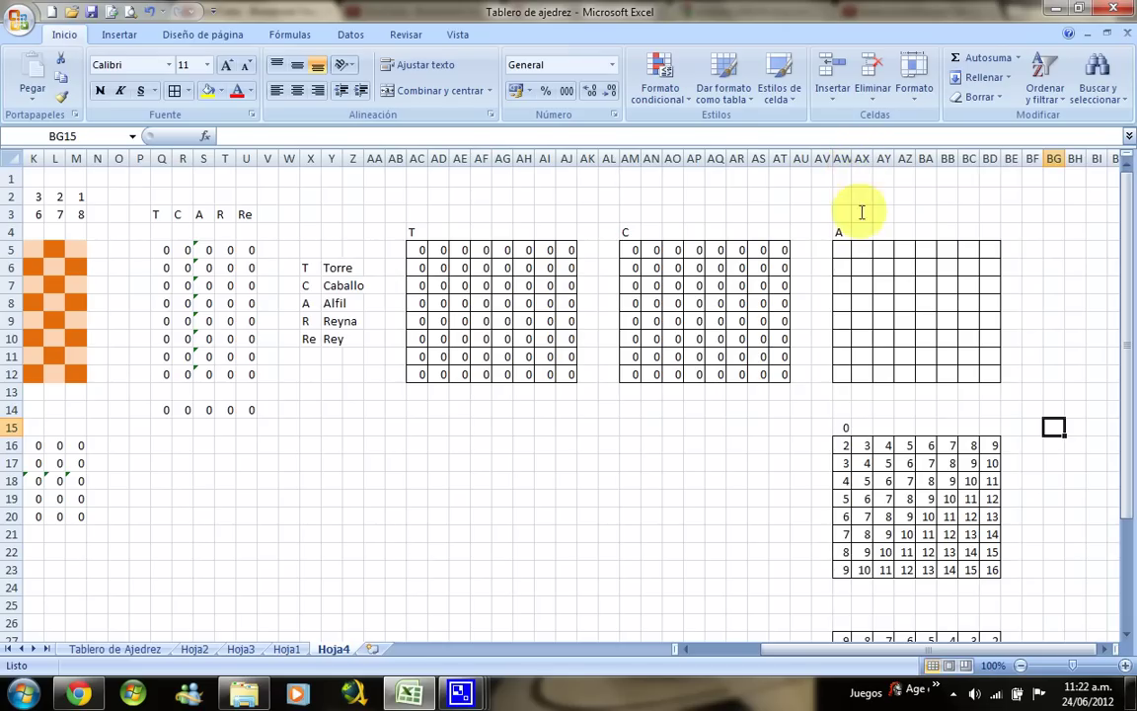
- Copy the AW15 formula text and paste it into AW26
left_click(842, 429)
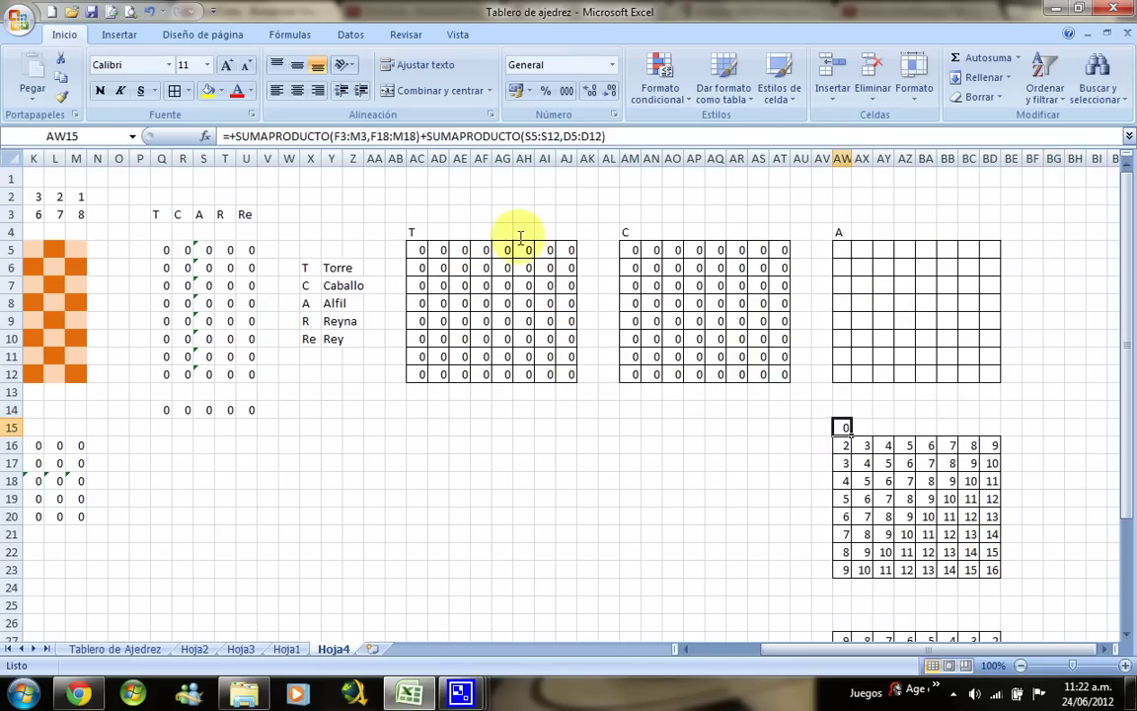
left_click_drag(628, 137, 158, 138)
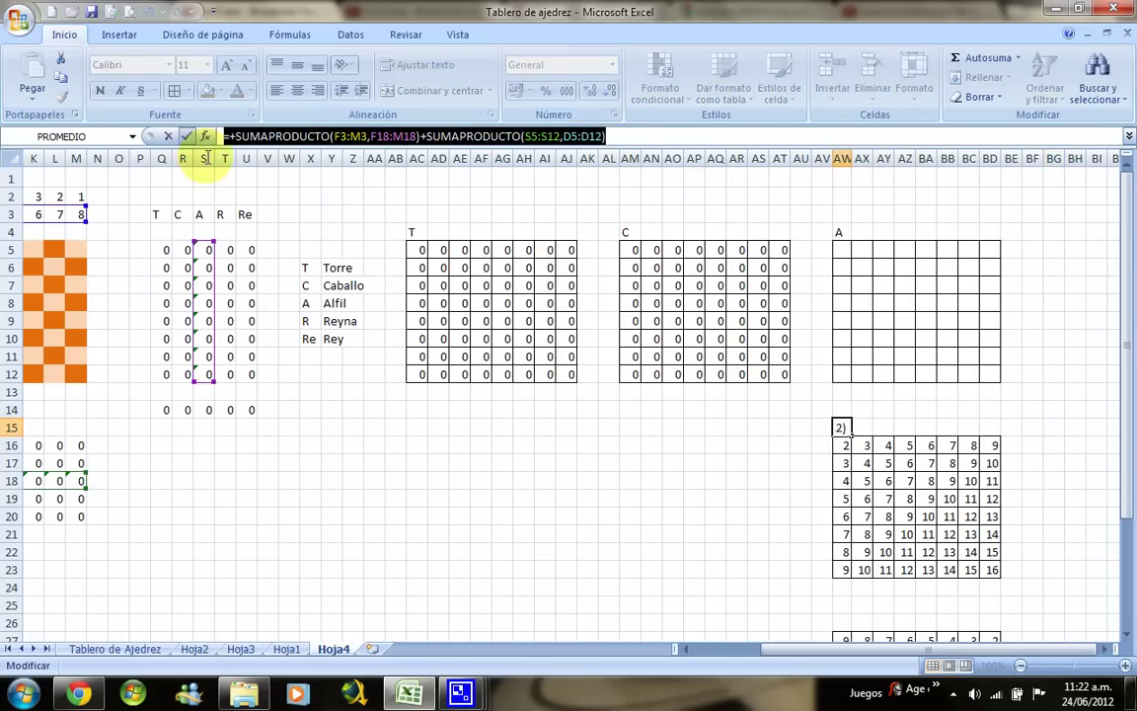
type("=")
left_click(839, 623)
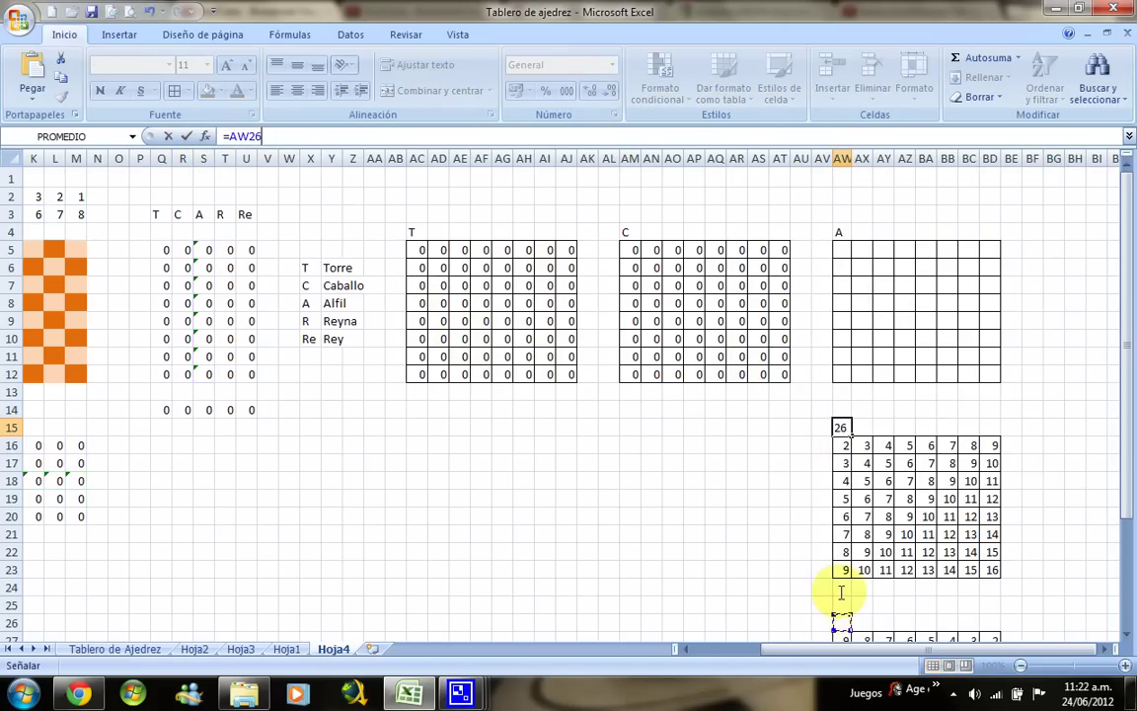
key("Escape")
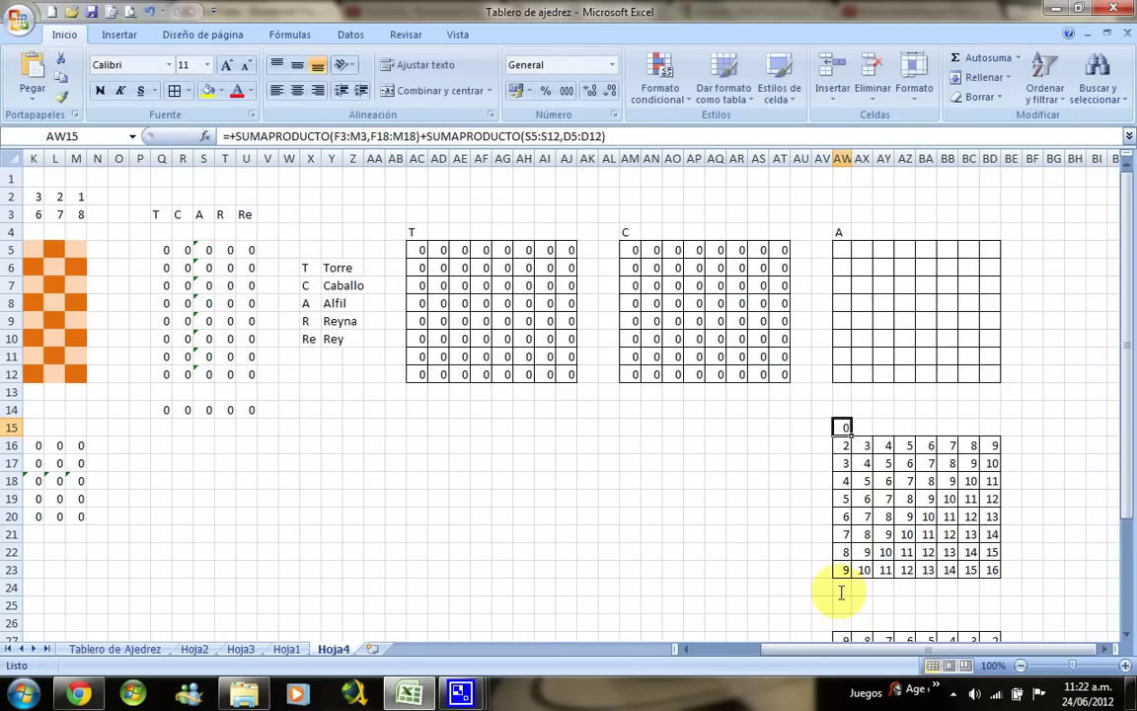
left_click_drag(604, 136, 133, 136)
key("ctrl+c")
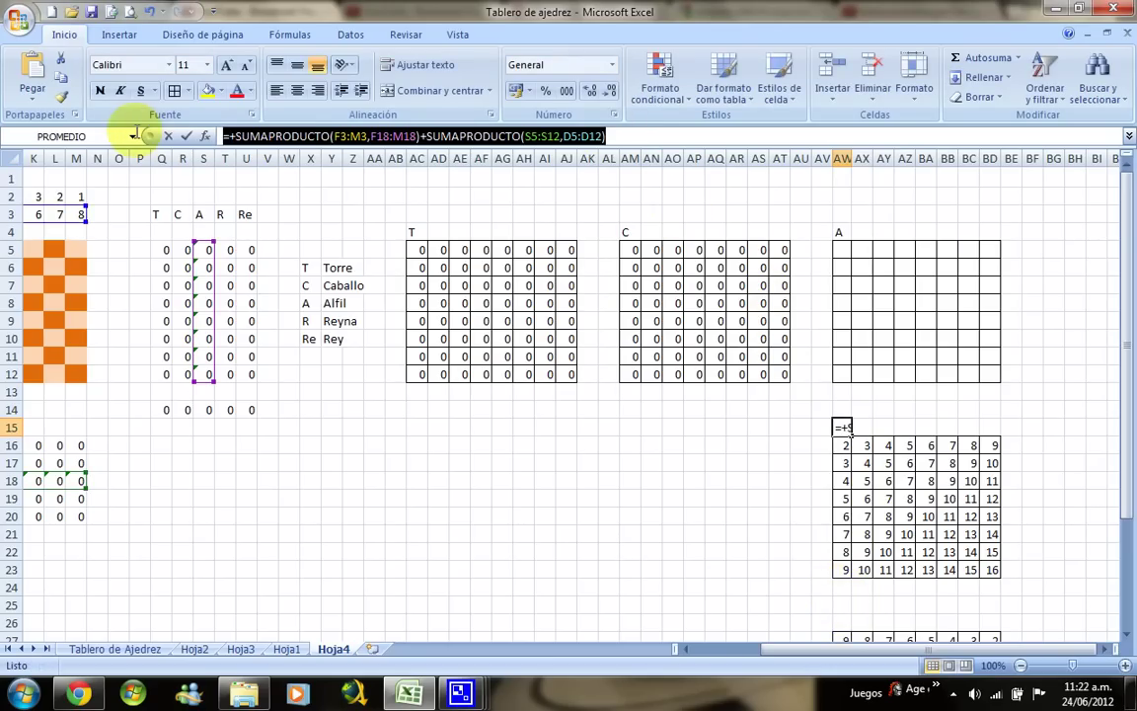
key("Escape")
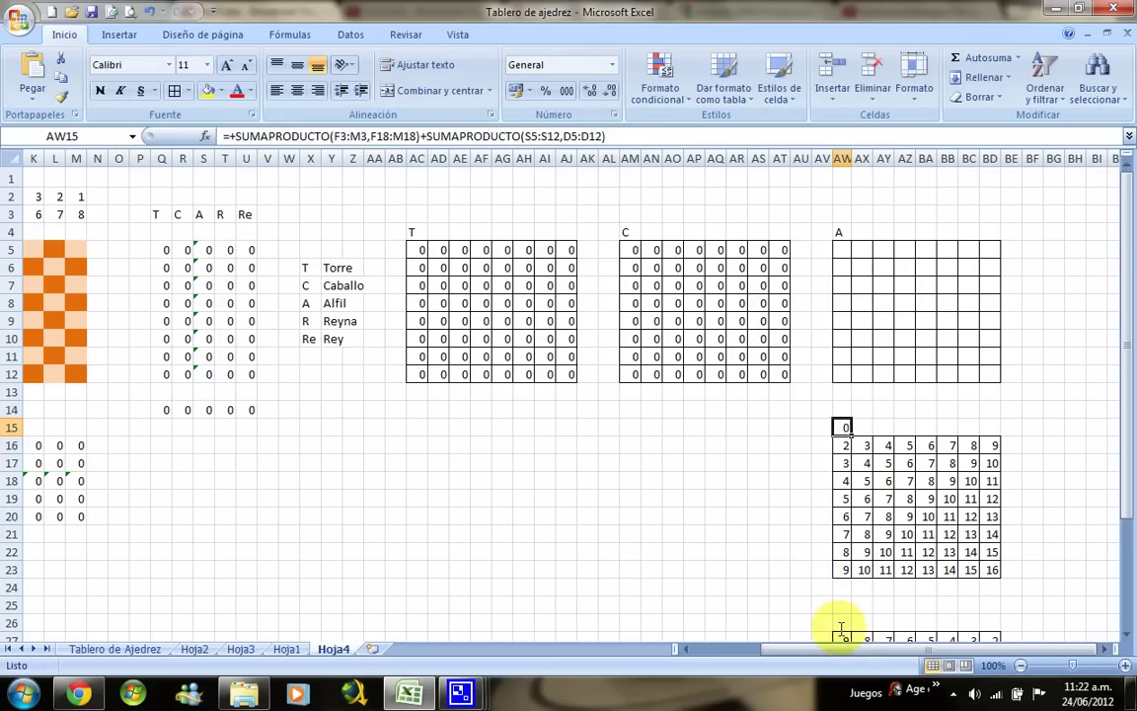
left_click(844, 623)
key("ctrl+v")
key("Return")
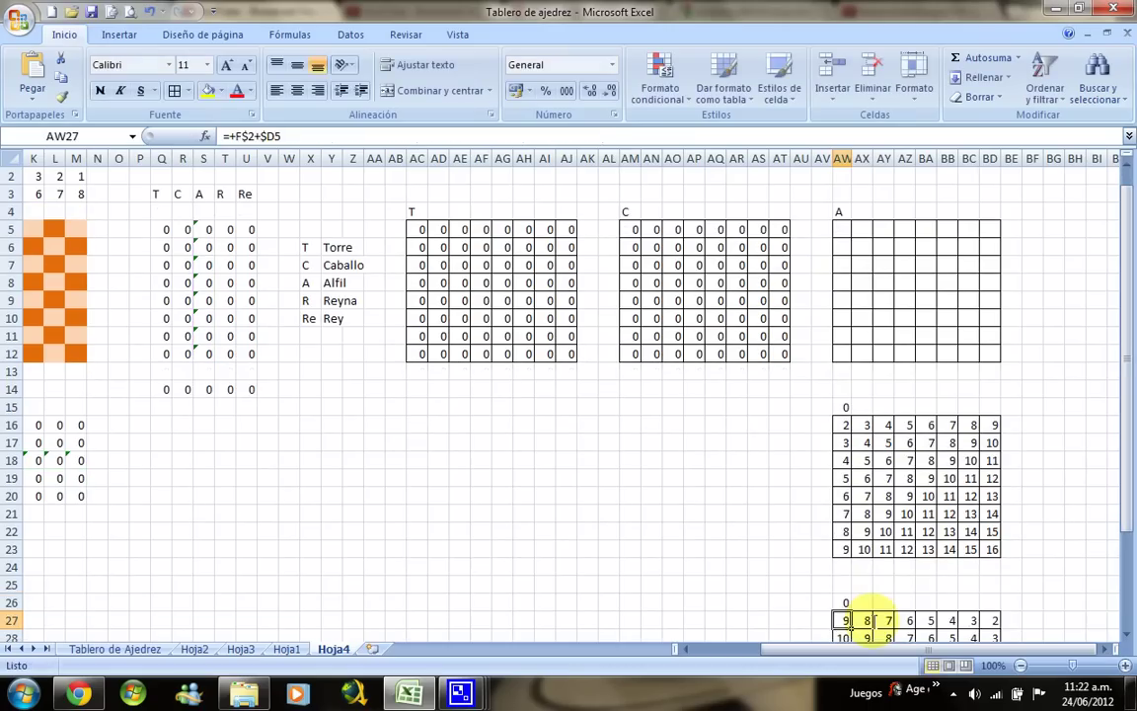
- Change AW26's column-number range to the reversed numbers in F2:M2
key("Up")
key("F2")
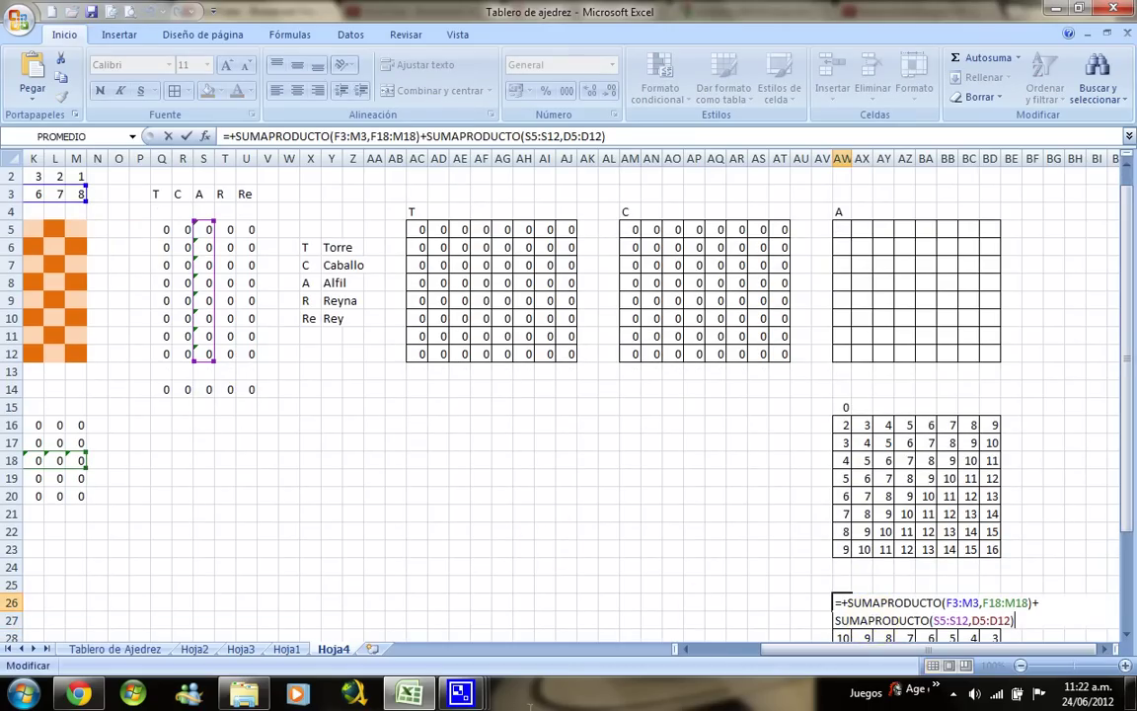
left_click(736, 644)
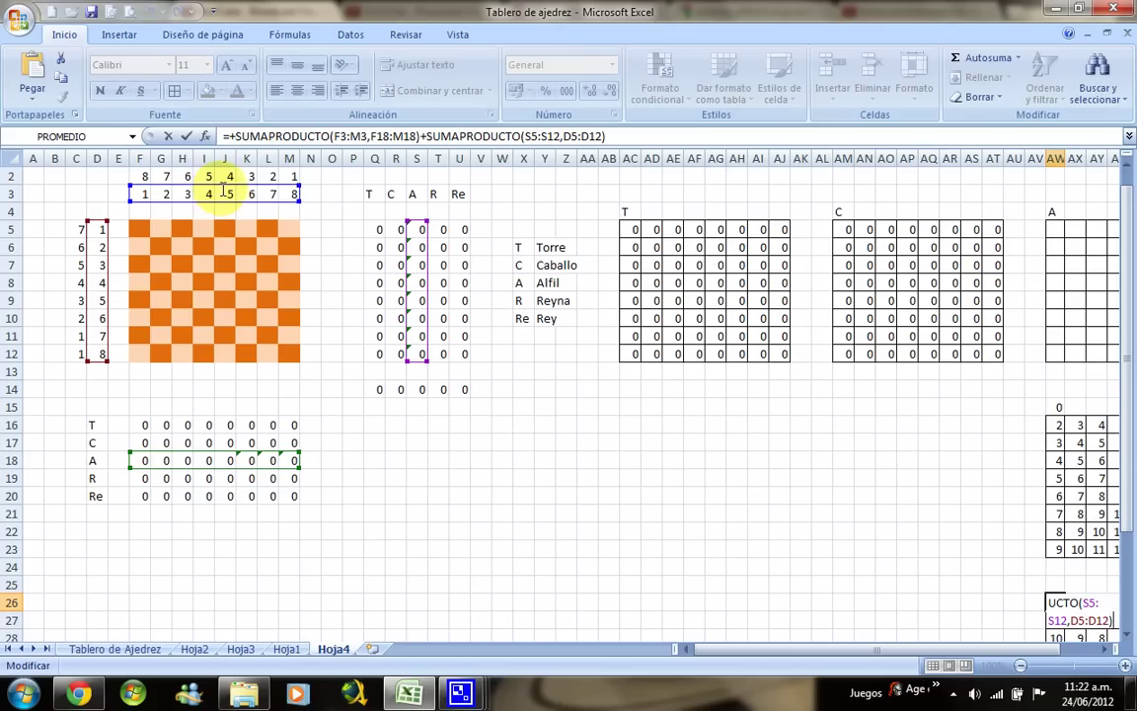
left_click_drag(224, 187, 223, 176)
key("Return")
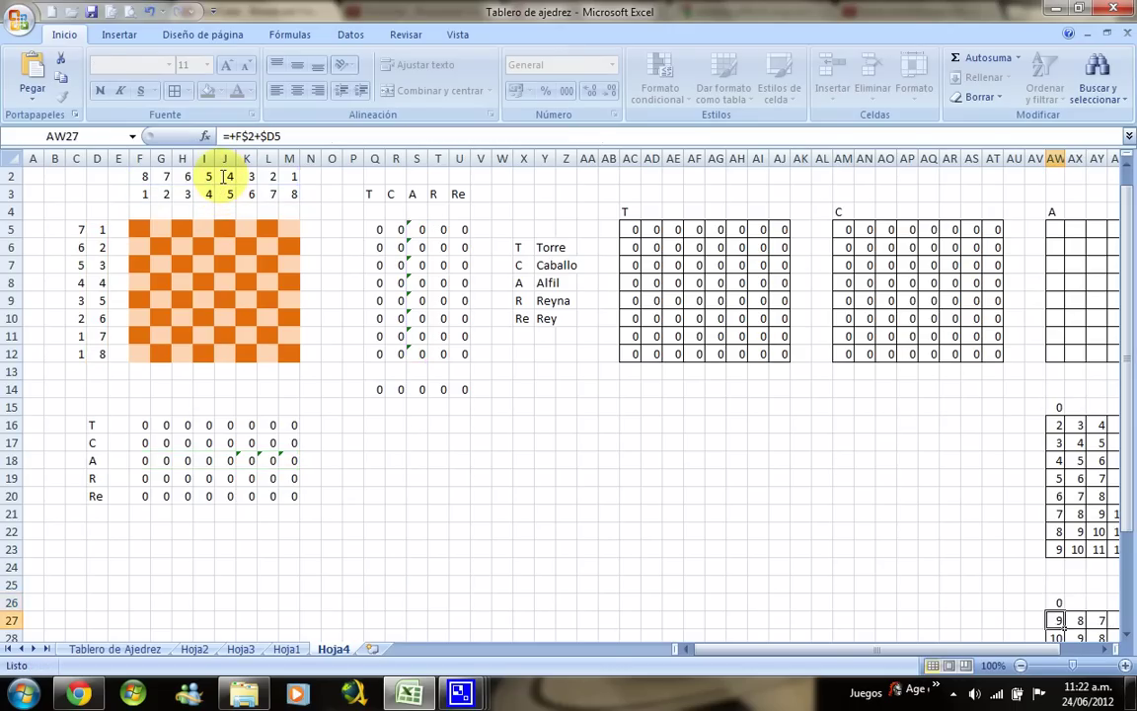
key("Up")
key("Right")
- Enter =+SI($AW$15=AW16,1,0)+SI($AW$26=AW27,1,0) in AW5
key("Up")
key("Up")
key("Up")
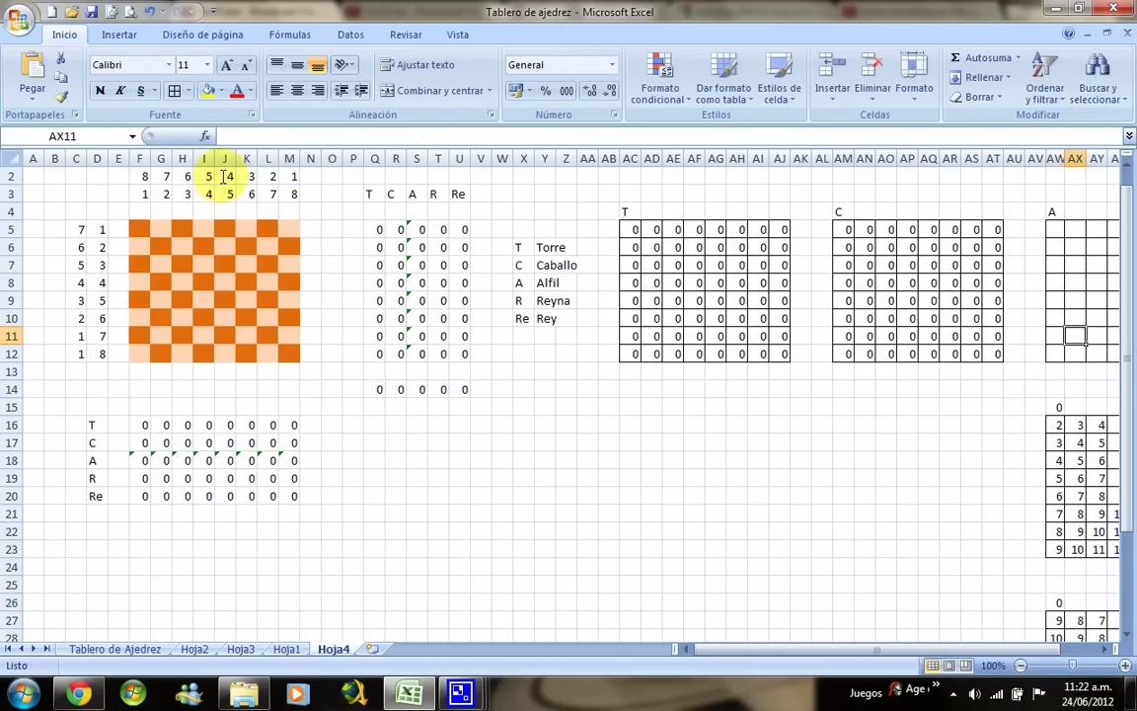
key("Up")
key("Up")
key("Up")
key("Left")
type("+si")
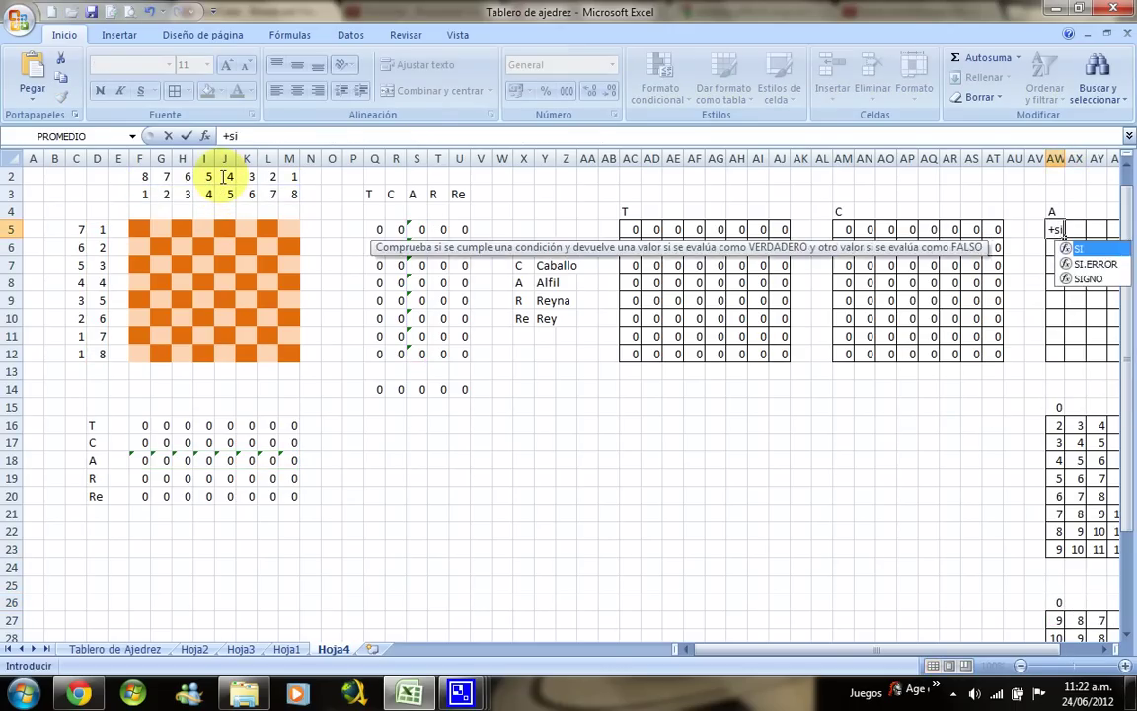
type("(")
left_click(1058, 407)
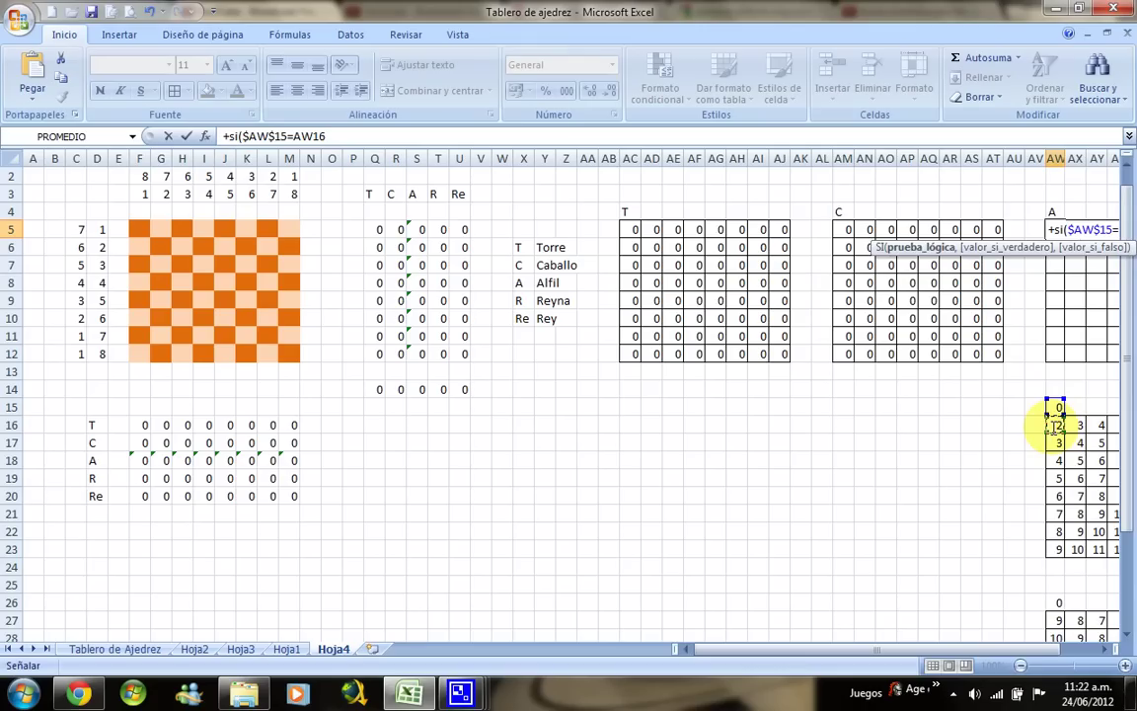
type(",1,0)")
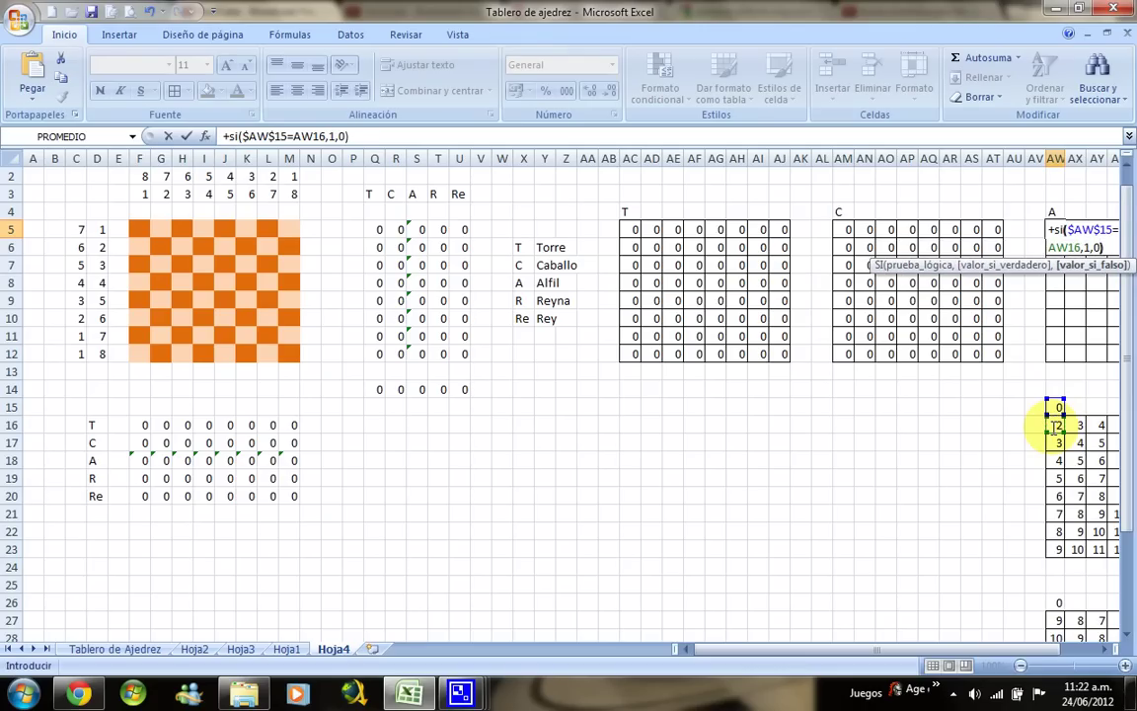
type("+si($AW$26=")
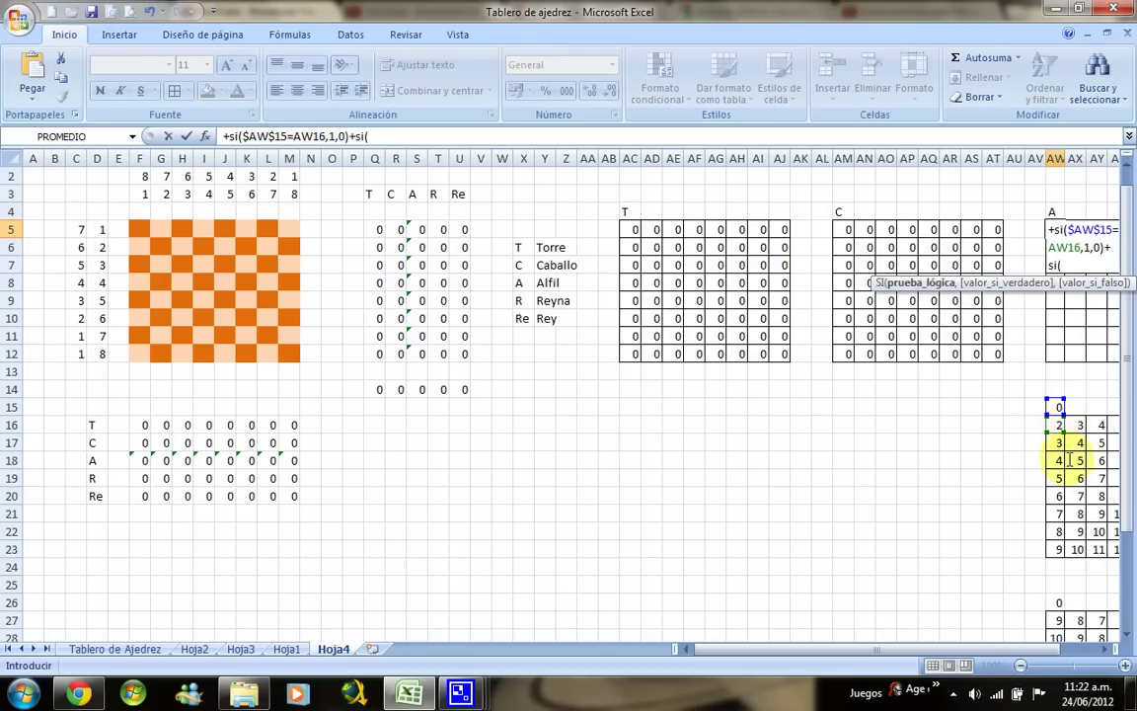
left_click(1054, 619)
type(",1,0")
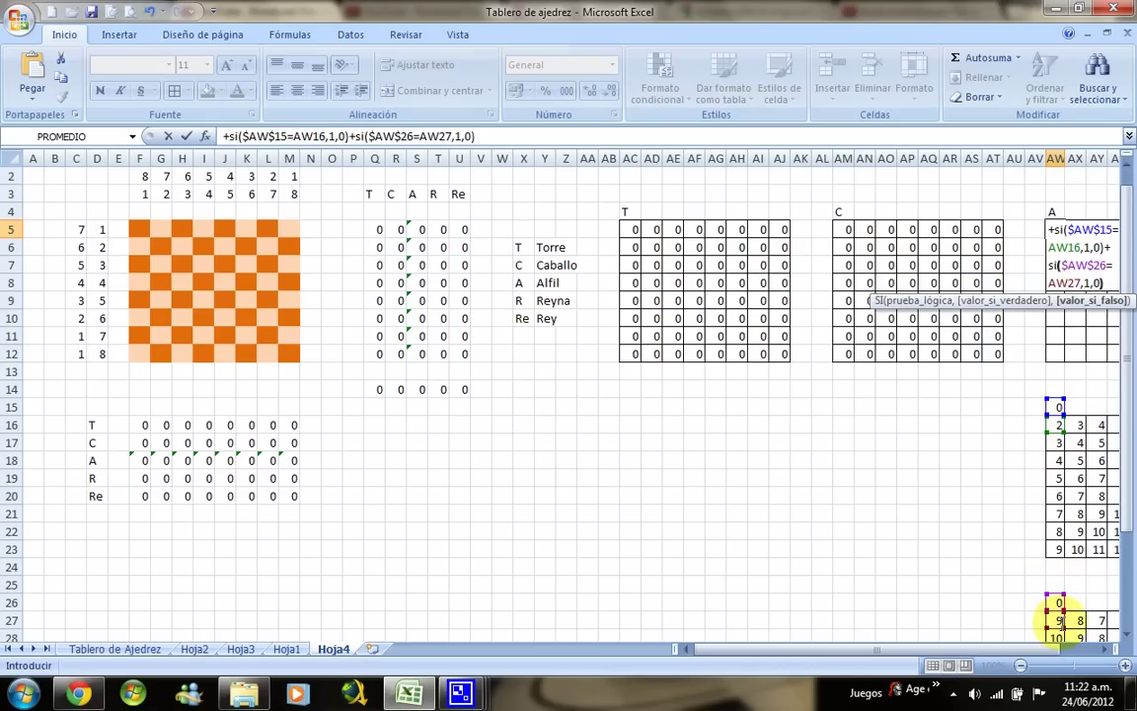
key("Return")
- Copy the AW5 formula across the whole A grid AW5:BD12
key("Up")
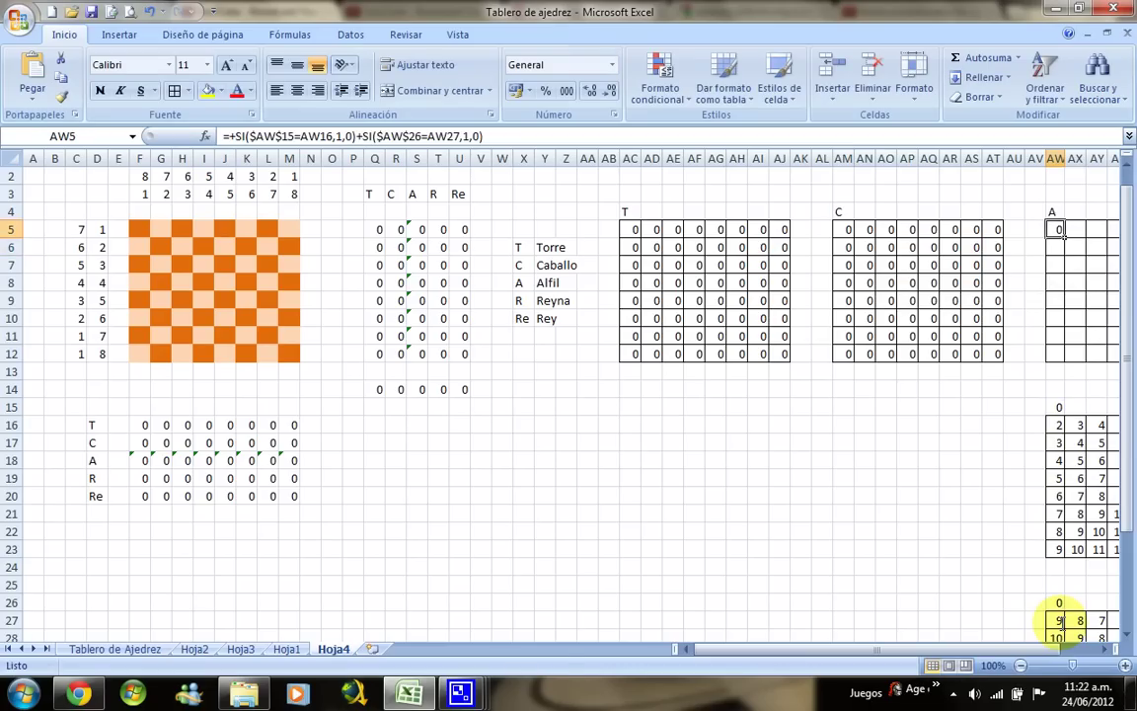
key("ctrl+c")
key("shift+Down")
key("shift+Down")
key("shift+Down")
key("shift+Right")
key("shift+Right")
key("shift+Right")
key("shift+Right")
key("shift+Right")
key("shift+Down")
key("shift+Down")
key("shift+Down")
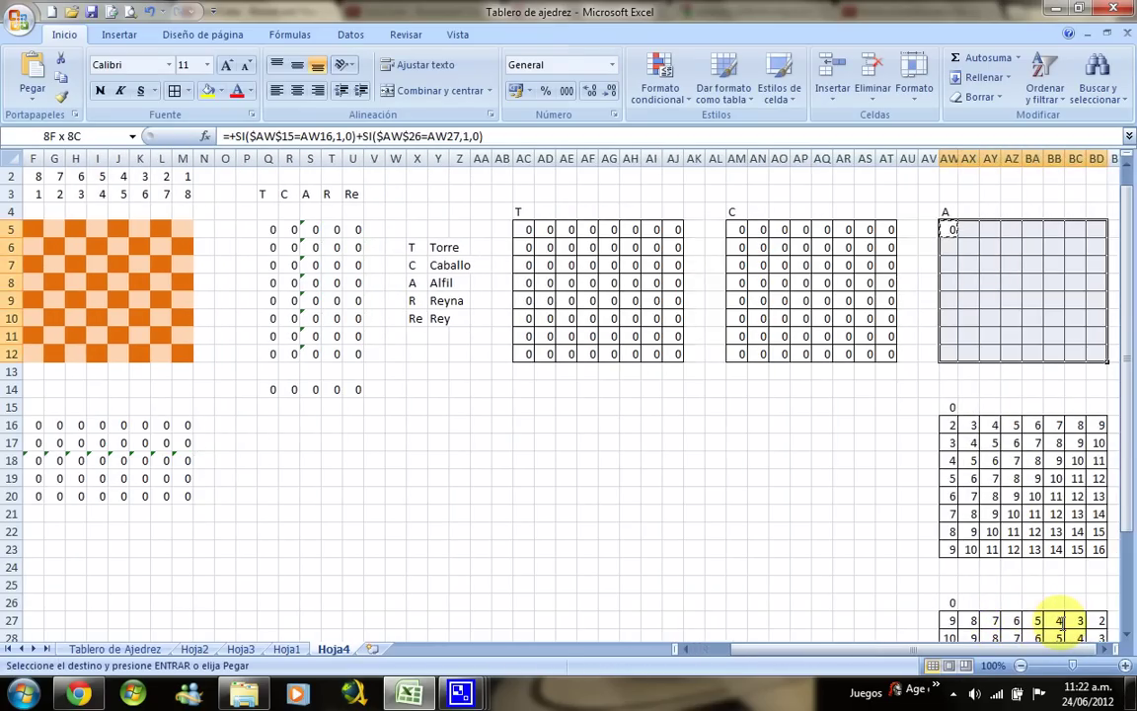
key("Return")
key("Left")
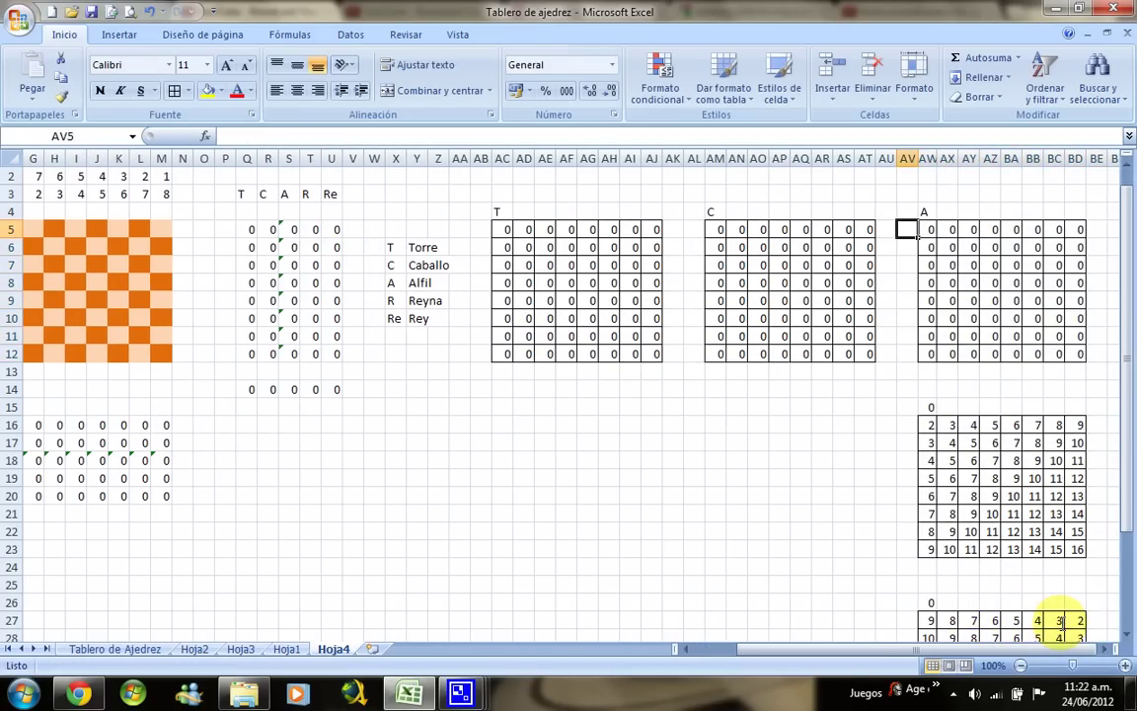
- Test the grid by placing an A on square K6
key("Left")
key("Left")
key("Left")
key("Down")
type("A")
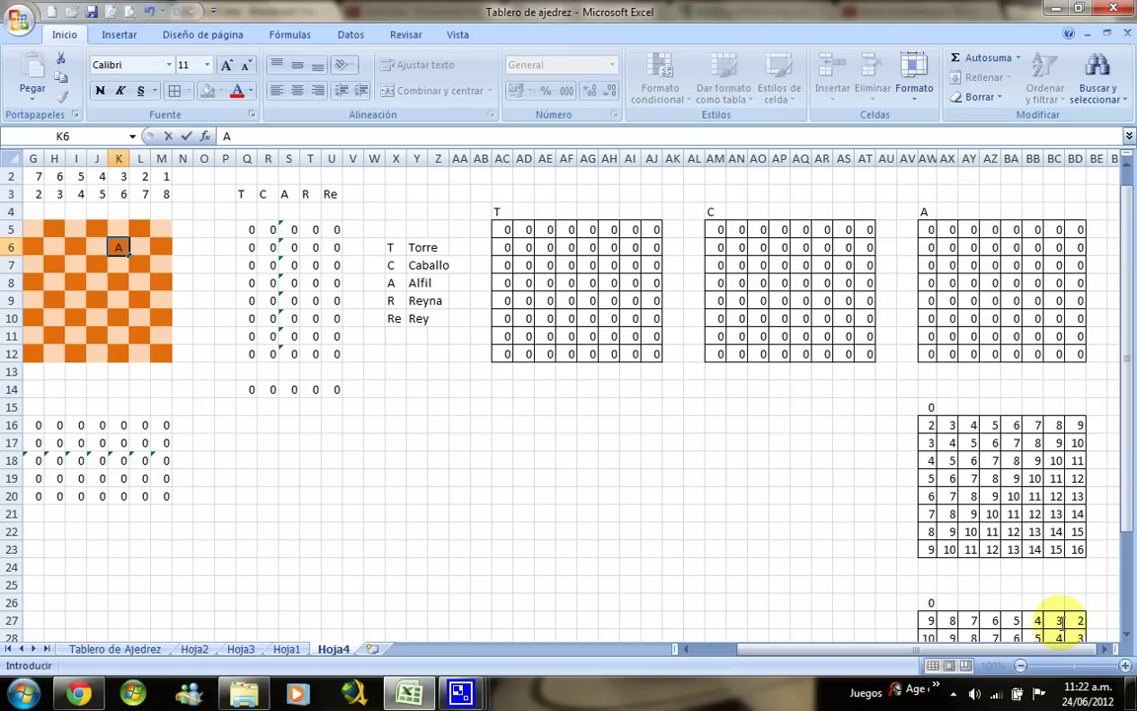
key("ctrl+Return")
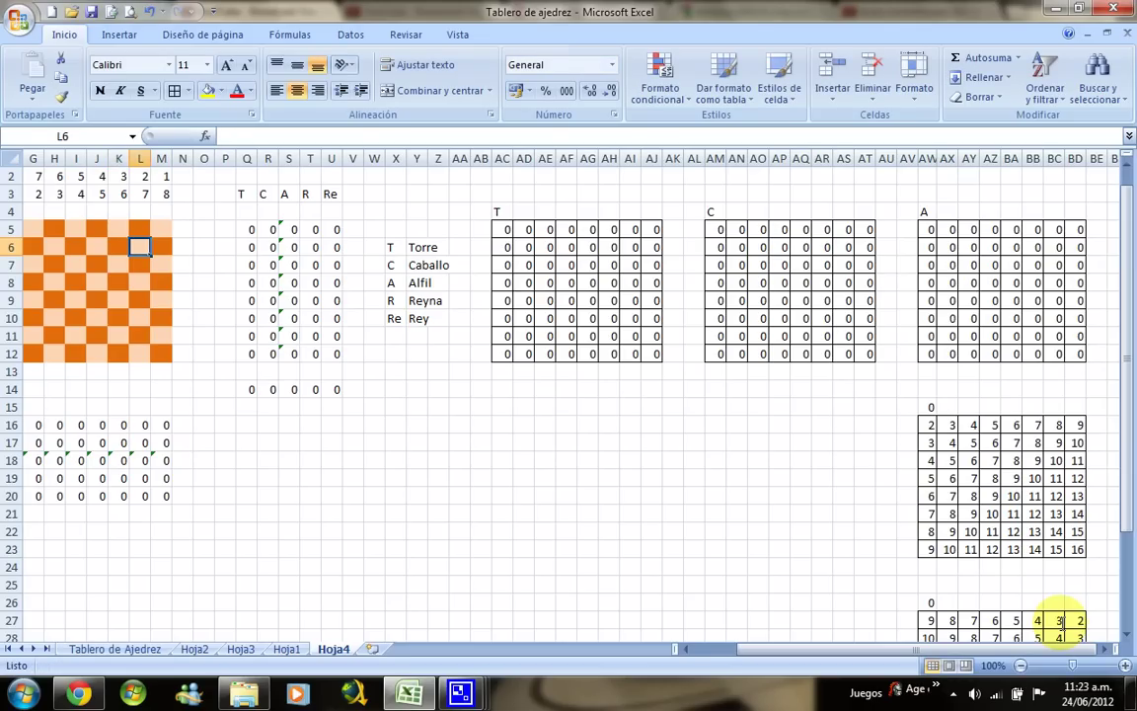
- Select the A grid block AW4:BD12 including its label
key("Right")
key("Right")
key("Right")
key("Right")
key("Right")
key("Right")
key("Right")
key("Right")
key("Right")
key("Up")
key("Up")
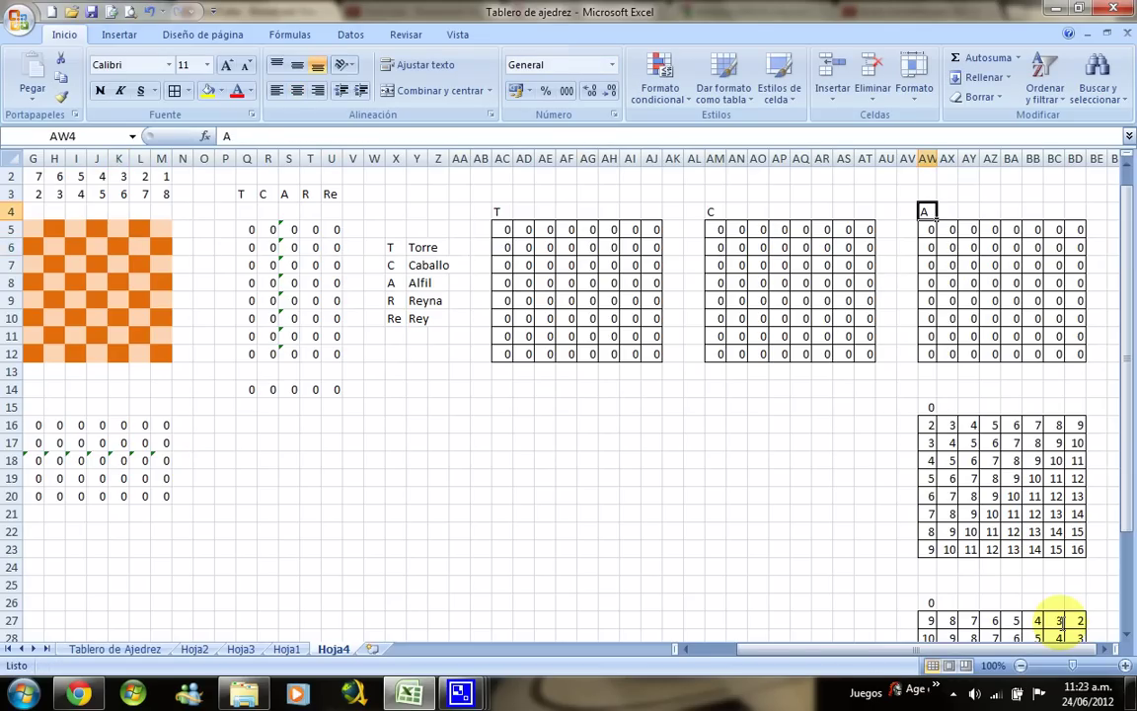
key("shift+Down")
key("shift+Right")
key("shift+Down")
key("shift+Right")
key("shift+Down")
key("shift+Right")
key("shift+Down")
key("shift+Right")
key("shift+Down")
key("shift+Right")
key("shift+Down")
key("shift+Right")
key("shift+Down")
key("shift+Right")
key("shift+Down")
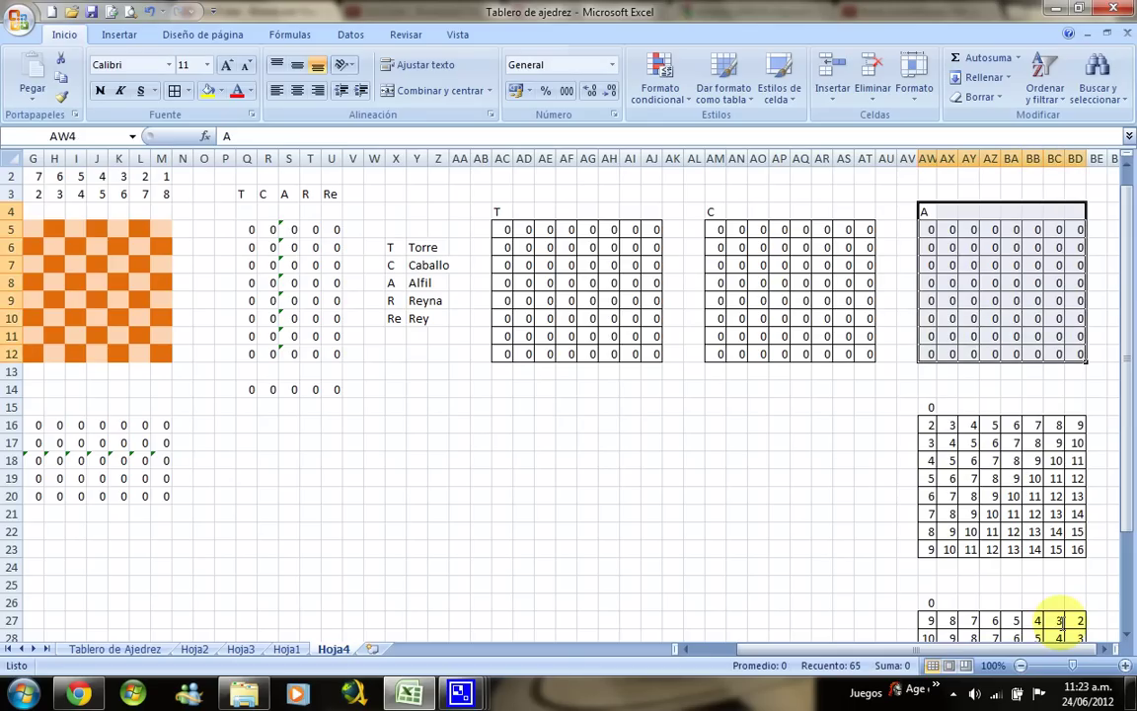
- Duplicate the A grid block at BG4
key("ctrl+c")
key("Right")
key("Right")
key("Right")
key("Right")
key("Right")
key("Right")
key("Right")
key("Left")
key("Left")
key("Left")
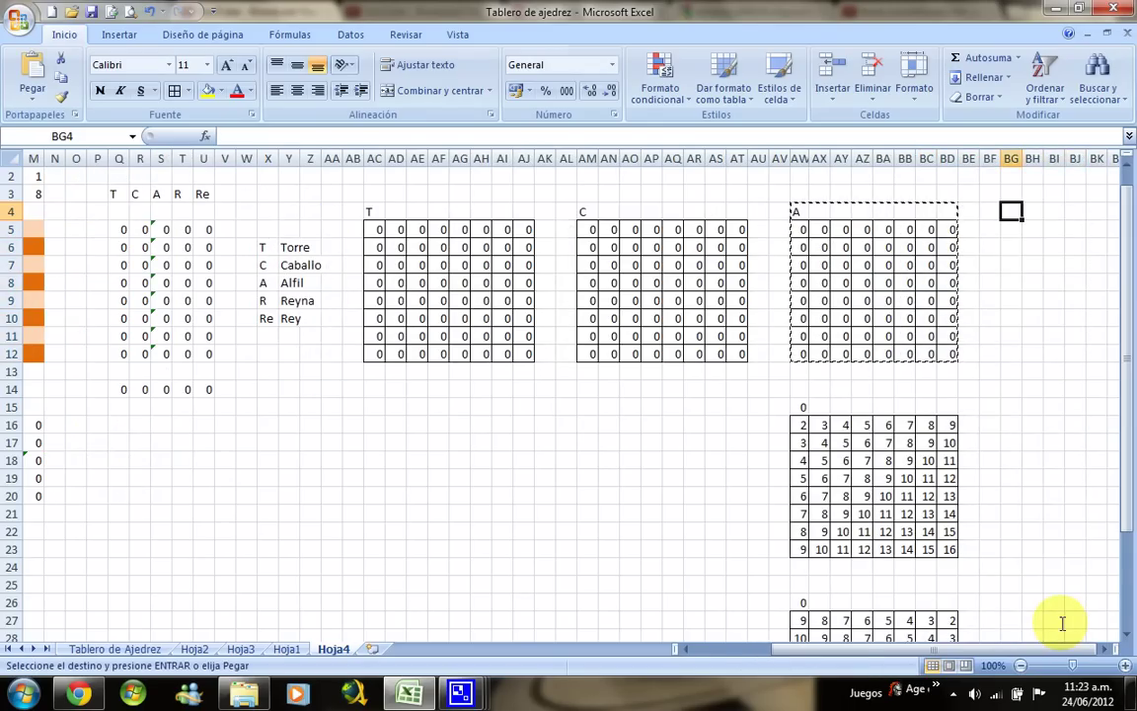
key("ctrl+v")
key("Return")
- Retitle the new grid Re and clear its body BG5:BN12
type("R")
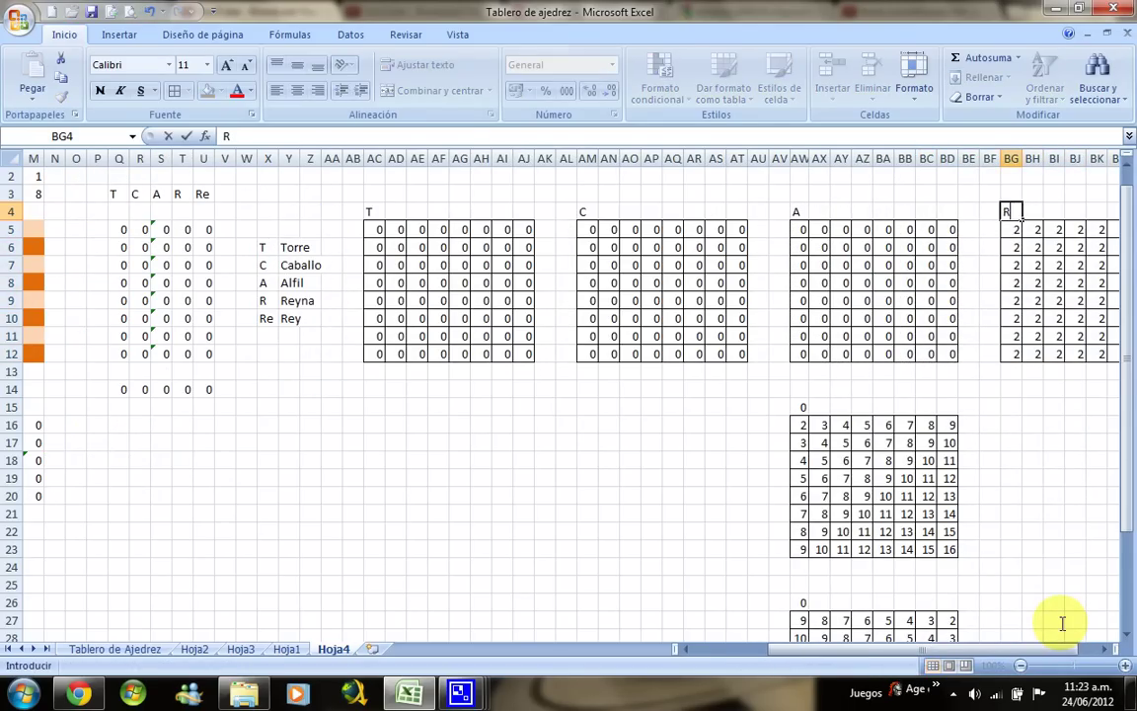
key("Return")
key("Right")
key("shift+Right")
key("shift+Right")
key("shift+Right")
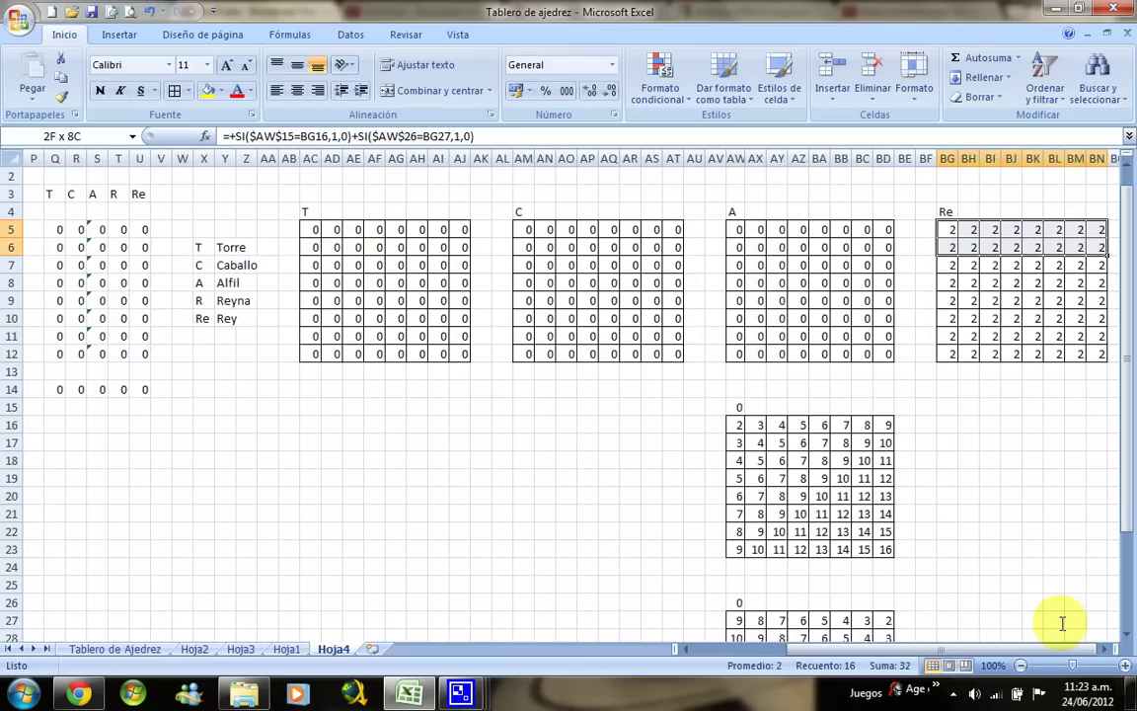
key("shift+Down")
key("shift+Down")
key("shift+Down")
key("shift+Down")
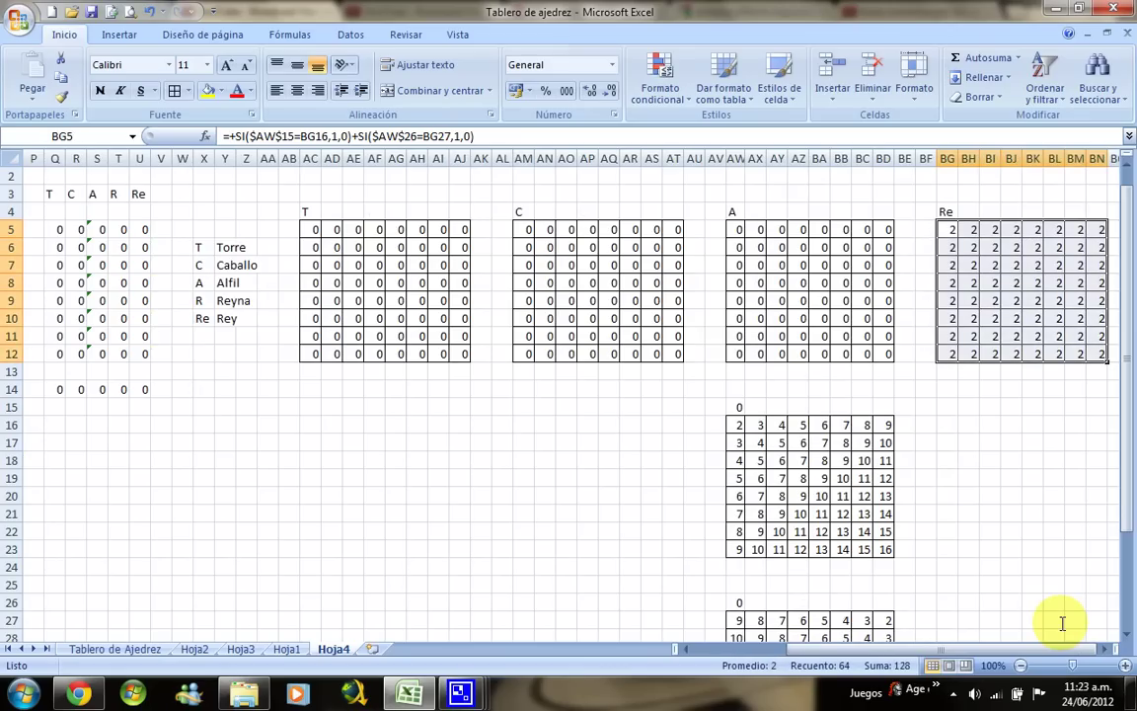
key("Delete")
- Start BG5's formula =SI(O(E4="Re",F4="Re",G4="Re",G5="Re", … checking neighbouring squares
type("=s")
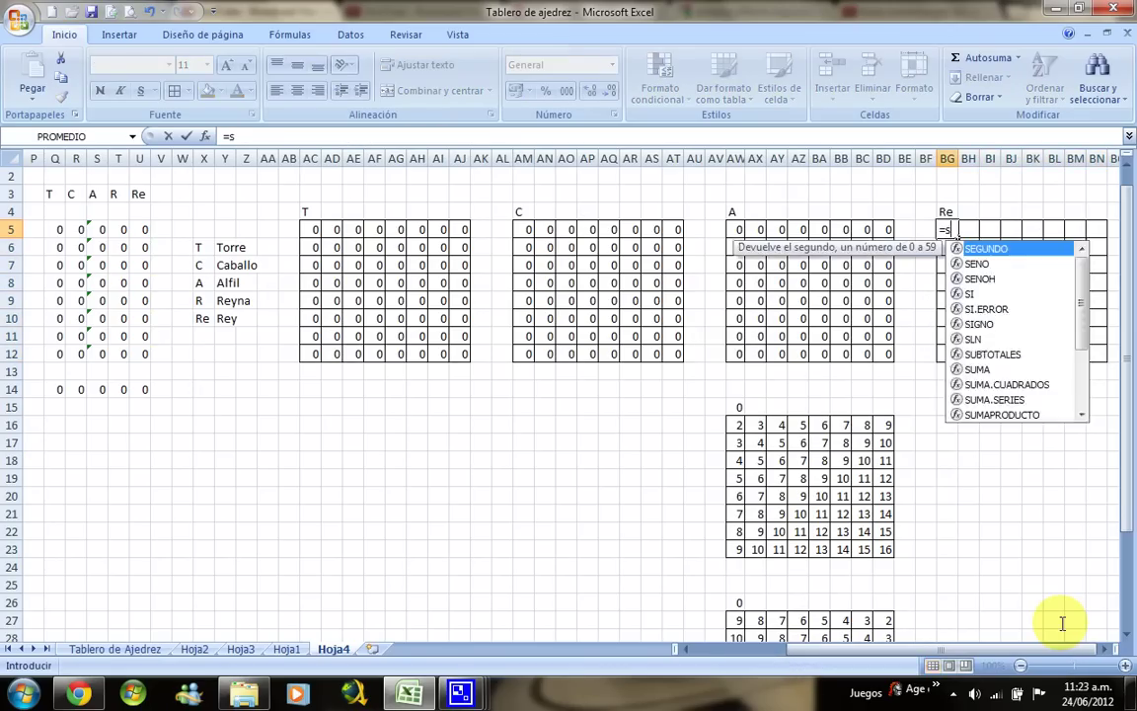
type("i(")
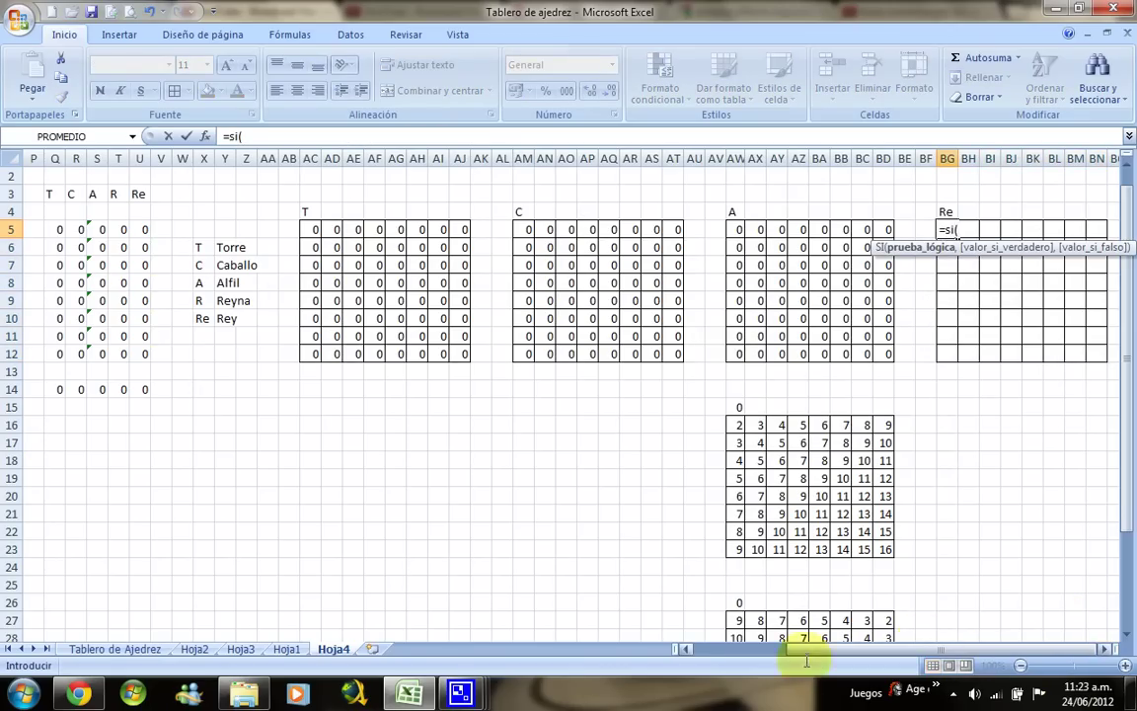
left_click_drag(807, 654, 691, 654)
left_click(117, 209)
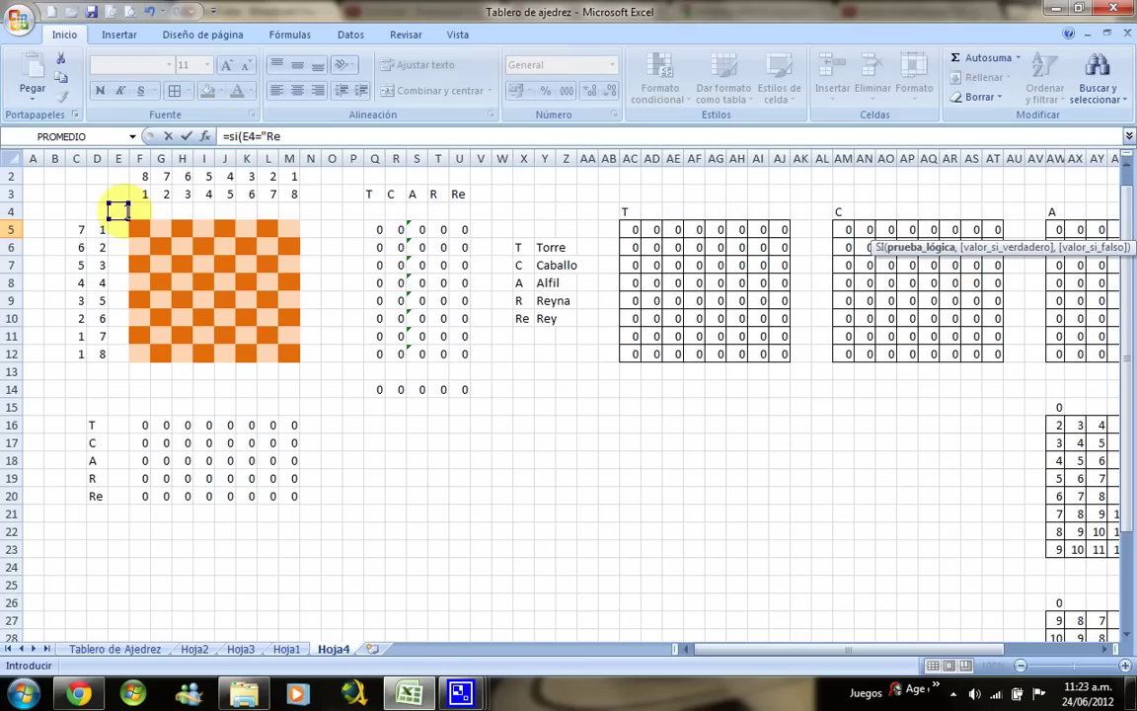
type("\",")
left_click_drag(293, 137, 240, 139)
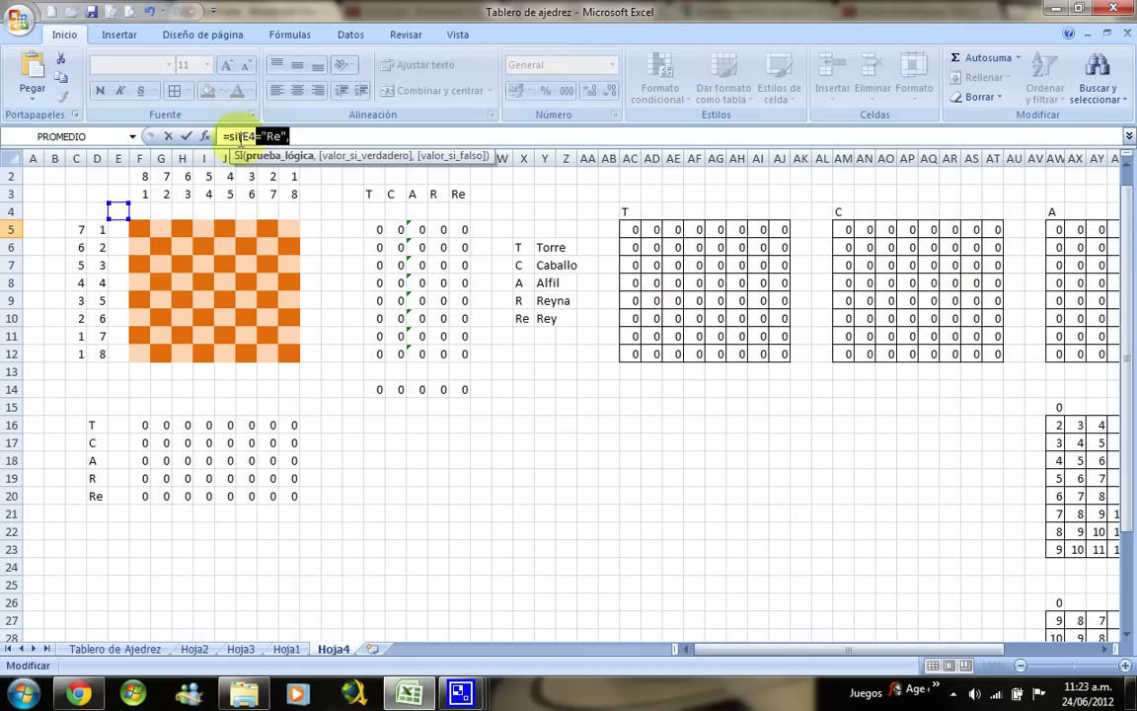
left_click(242, 137)
type("o")
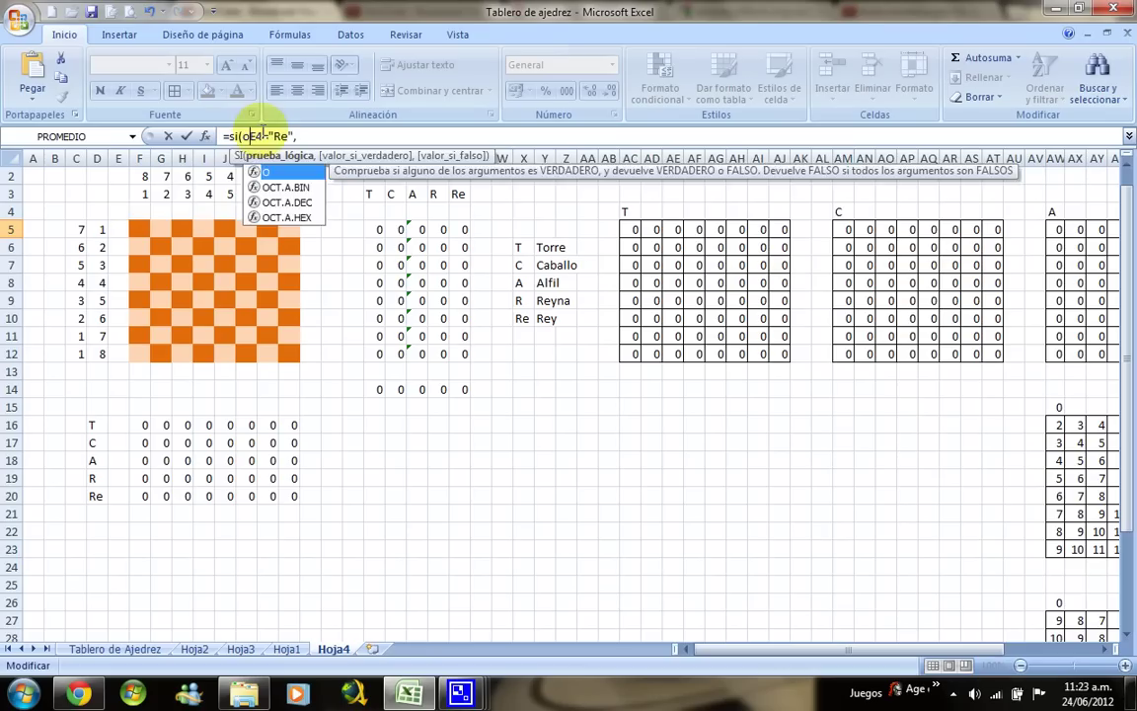
type("(E4")
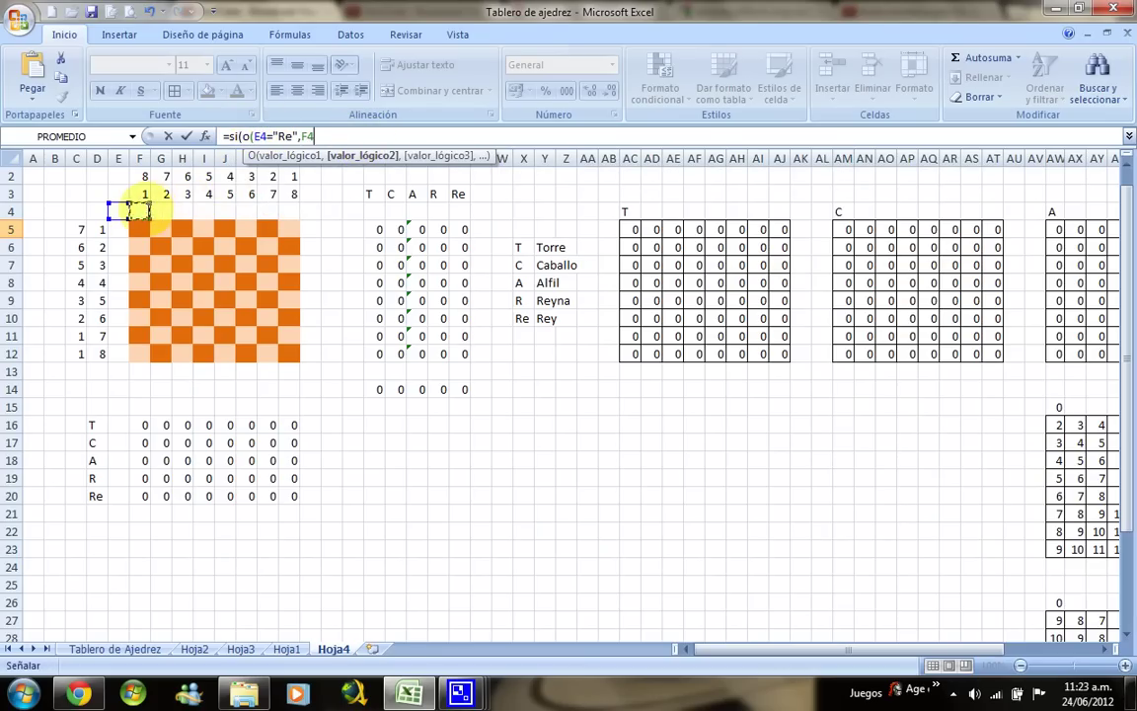
type("=\"Re\",")
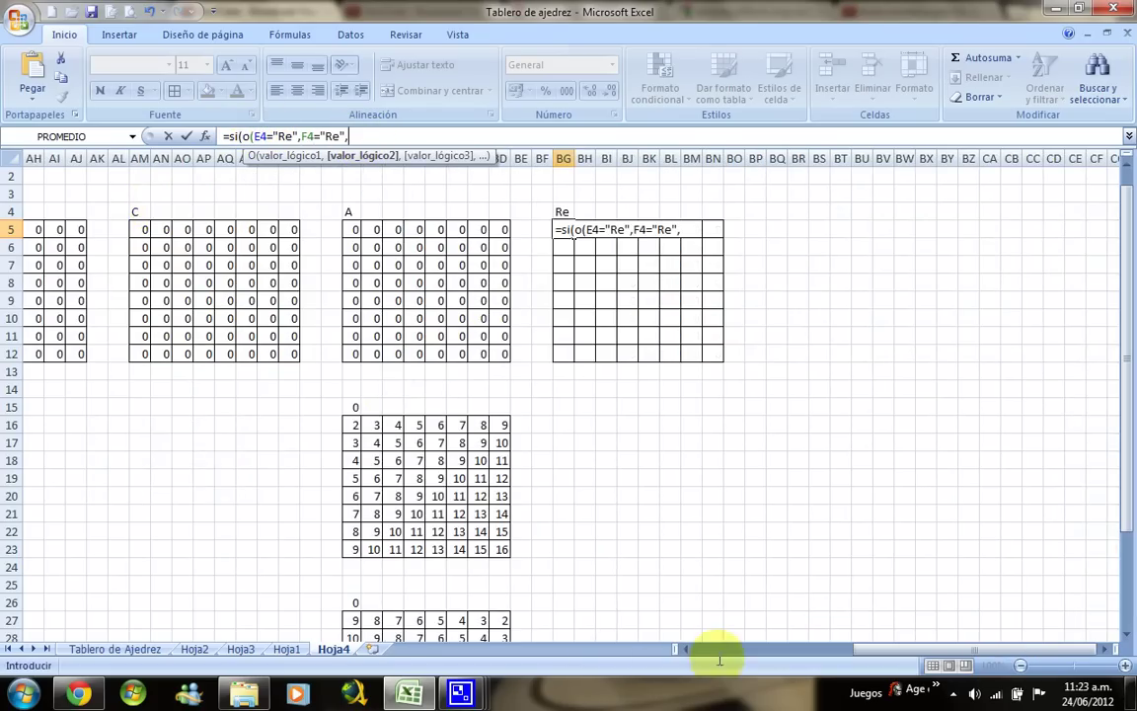
left_click(711, 654)
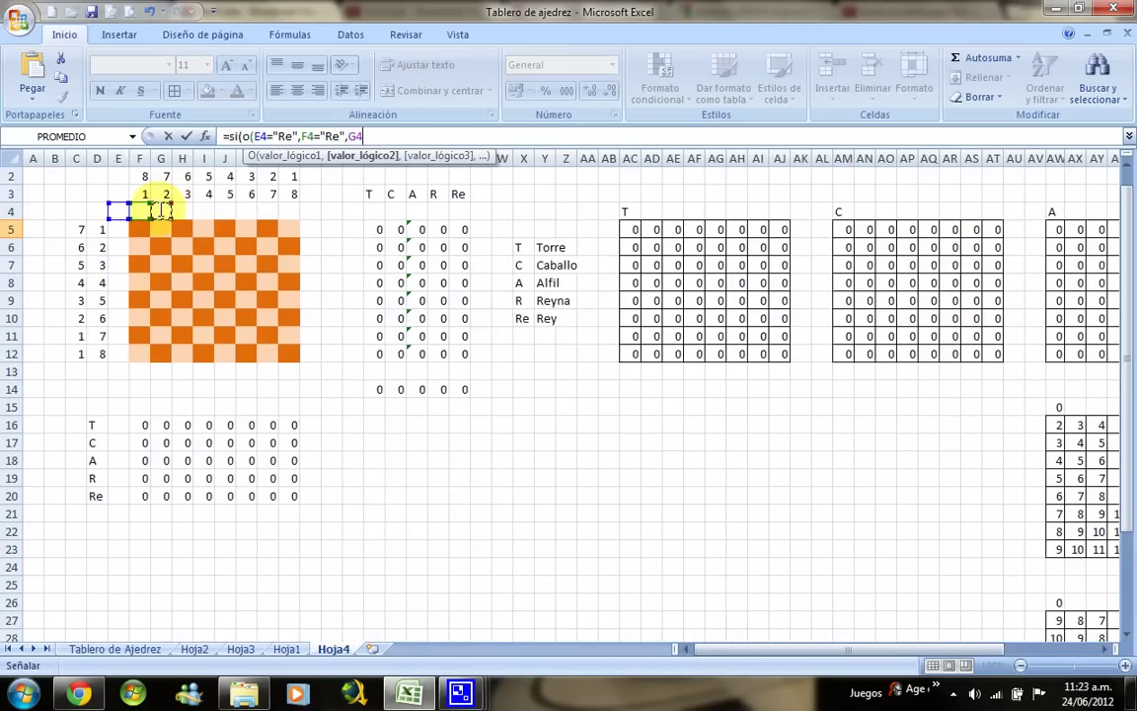
type("=\"Re\",")
left_click(706, 655)
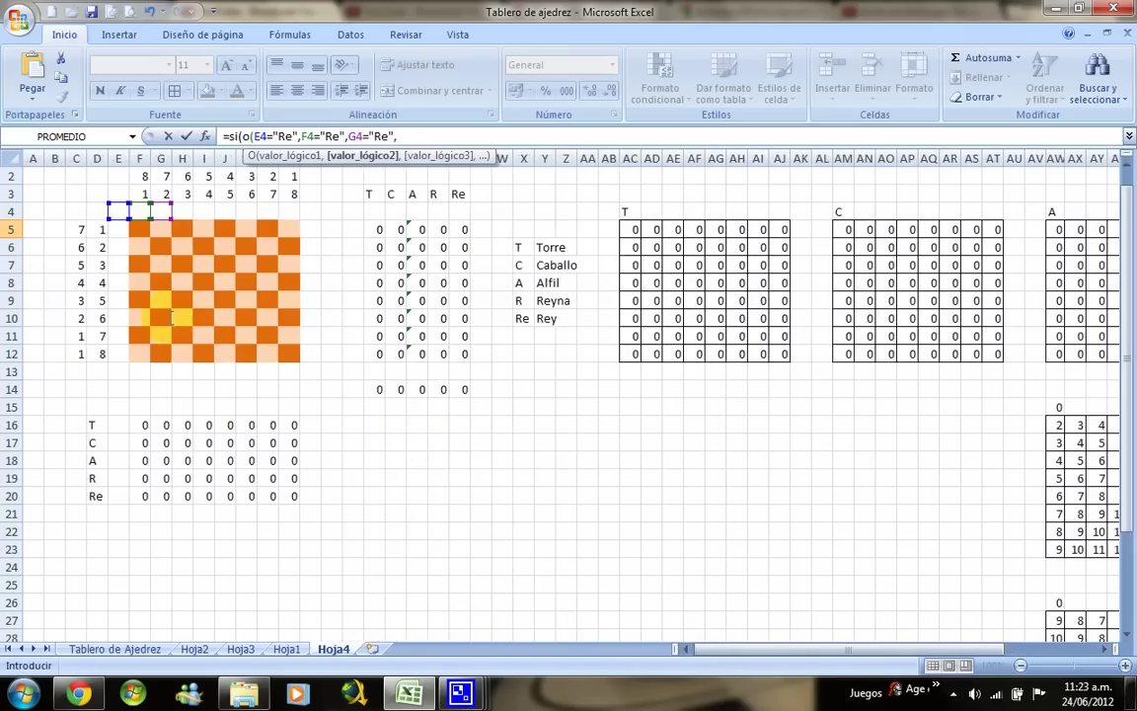
type("G5=\"Re\",")
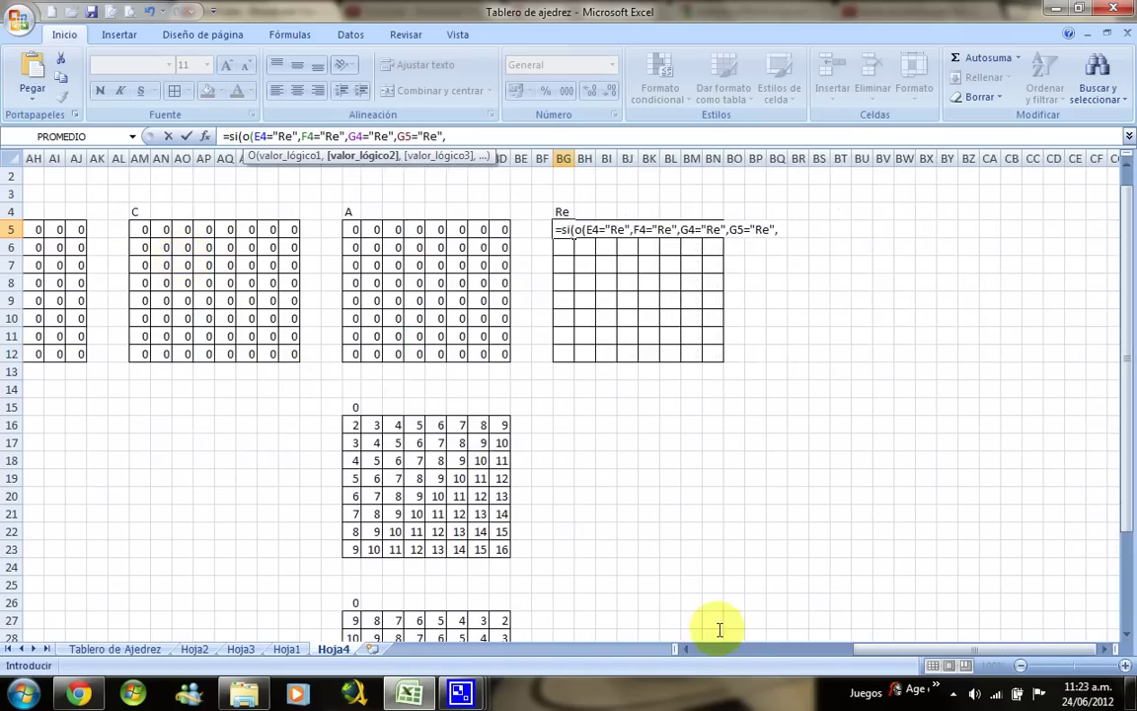
- Add the G6, F6, E6 and E5 conditions, finish with ,1,0, and copy BG5
left_click(728, 650)
left_click(161, 245)
type("=\"Re\",")
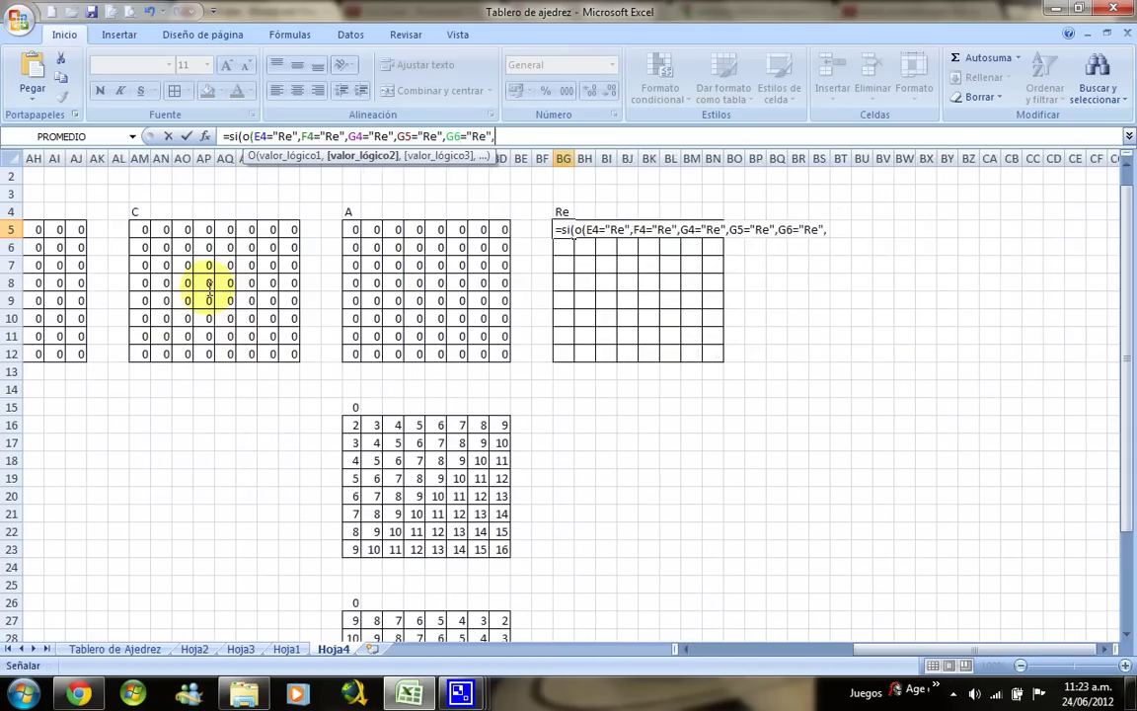
left_click(767, 652)
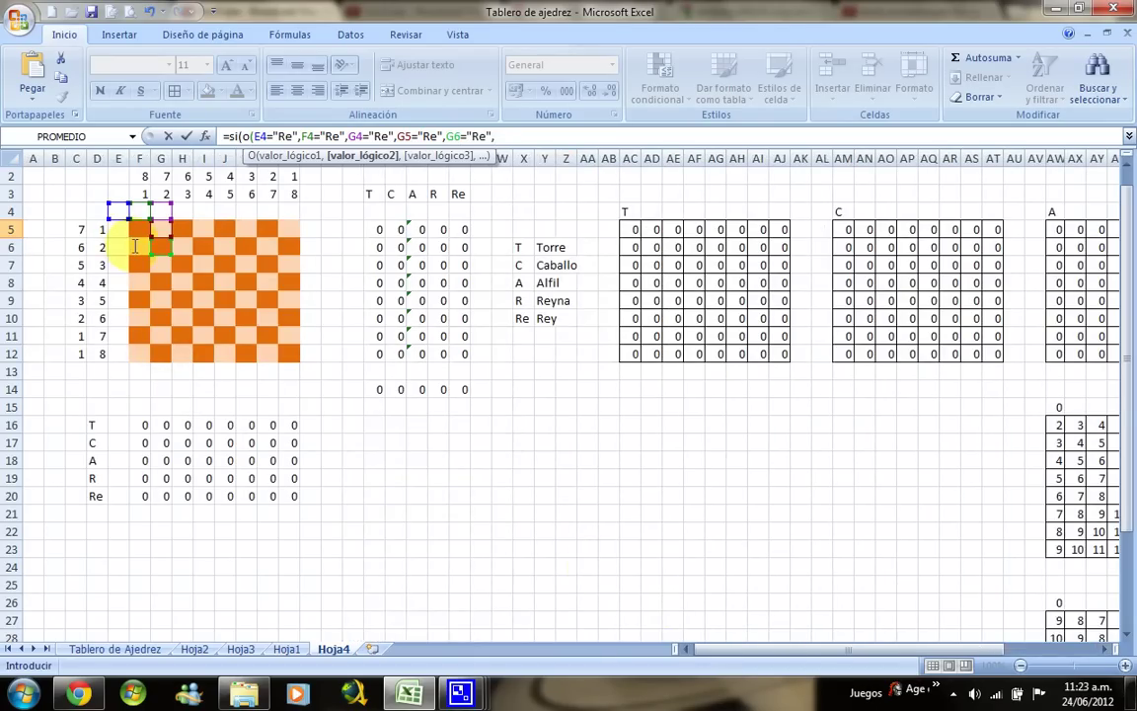
type("F6=\"Re\",")
left_click(733, 649)
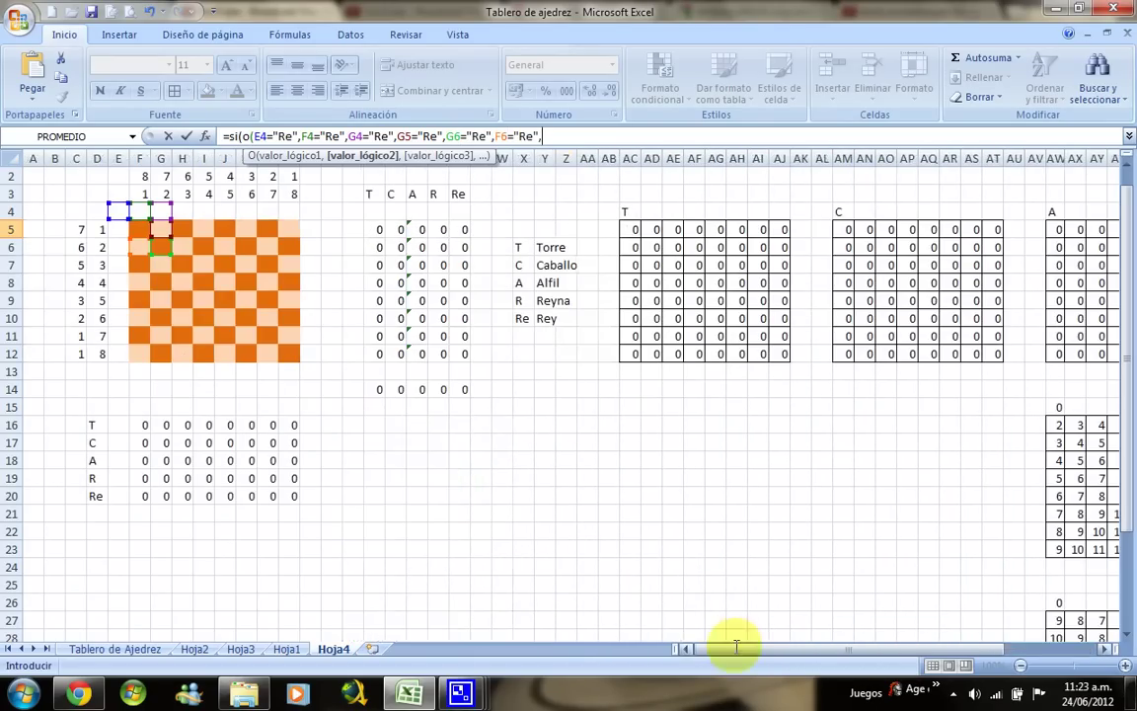
type("E6=\"Re\",")
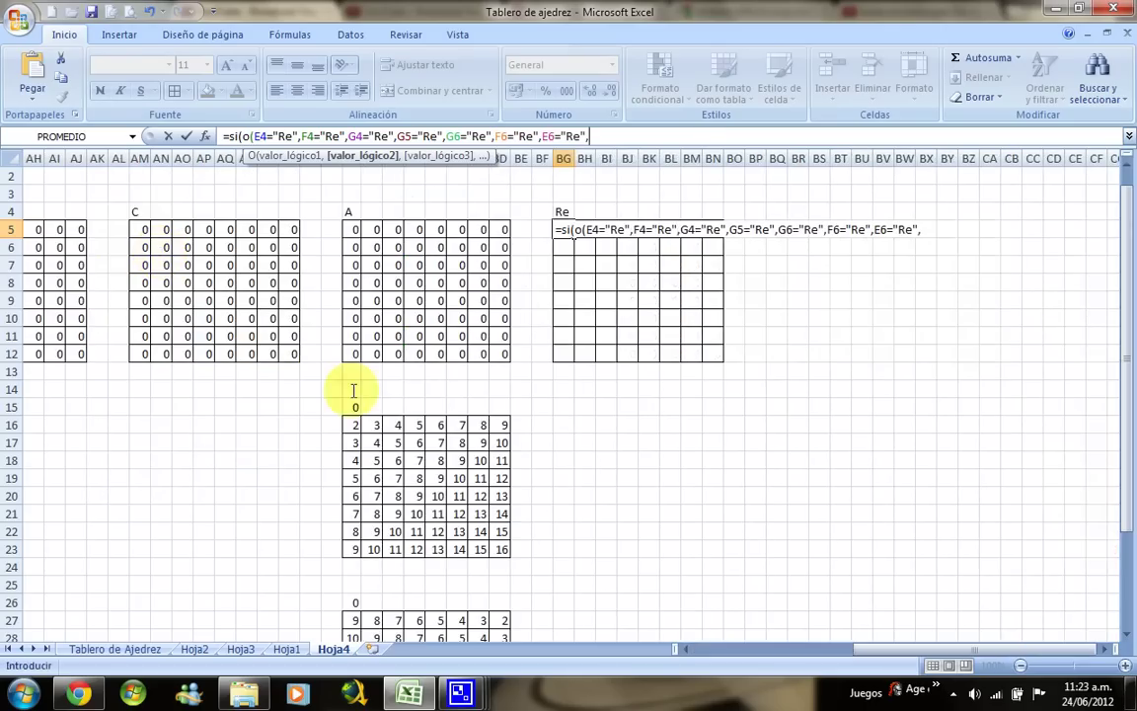
left_click(712, 649)
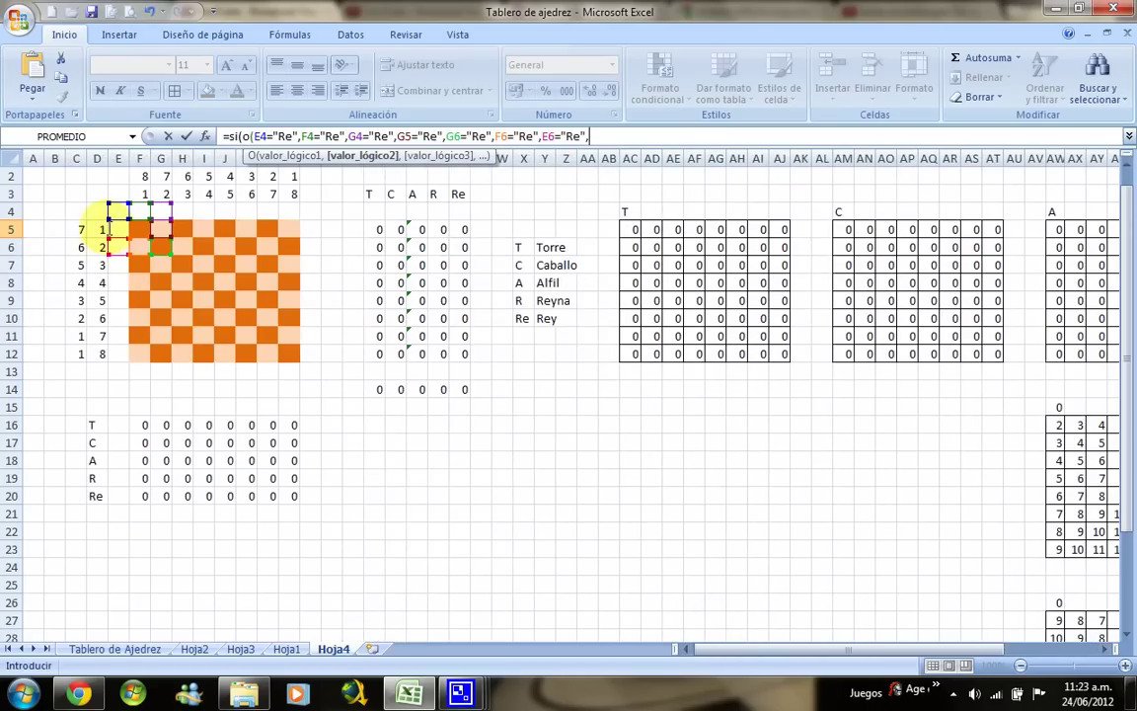
type("E5=\"Re\",")
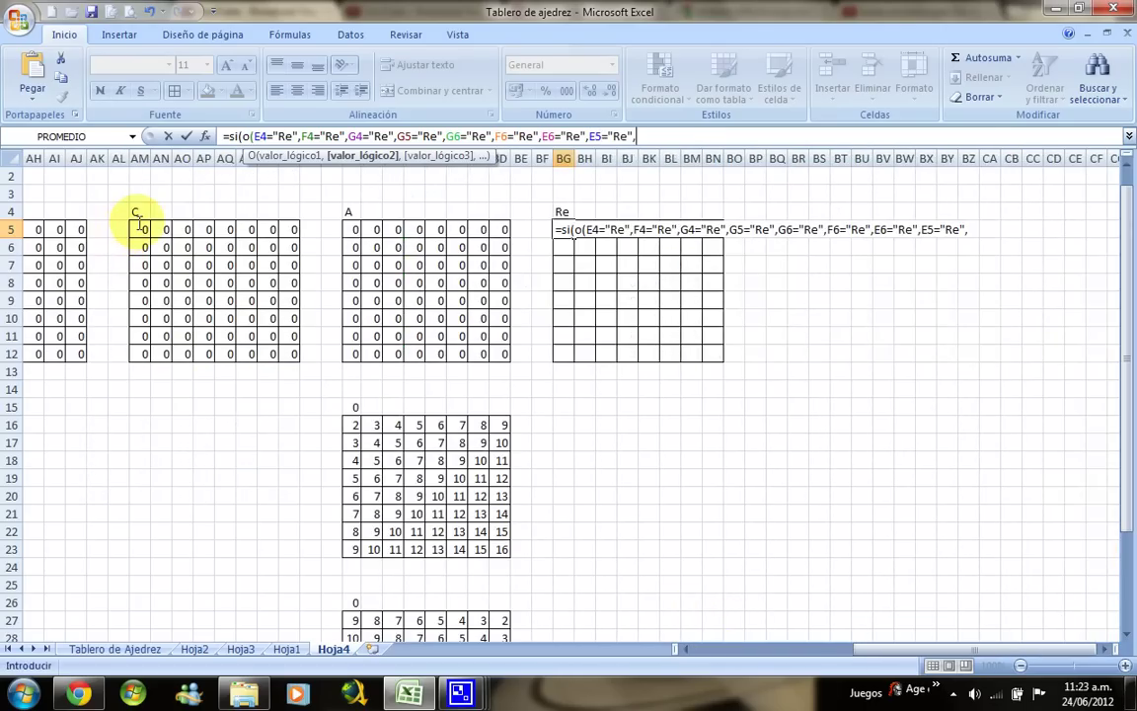
key("BackSpace")
type(",1")
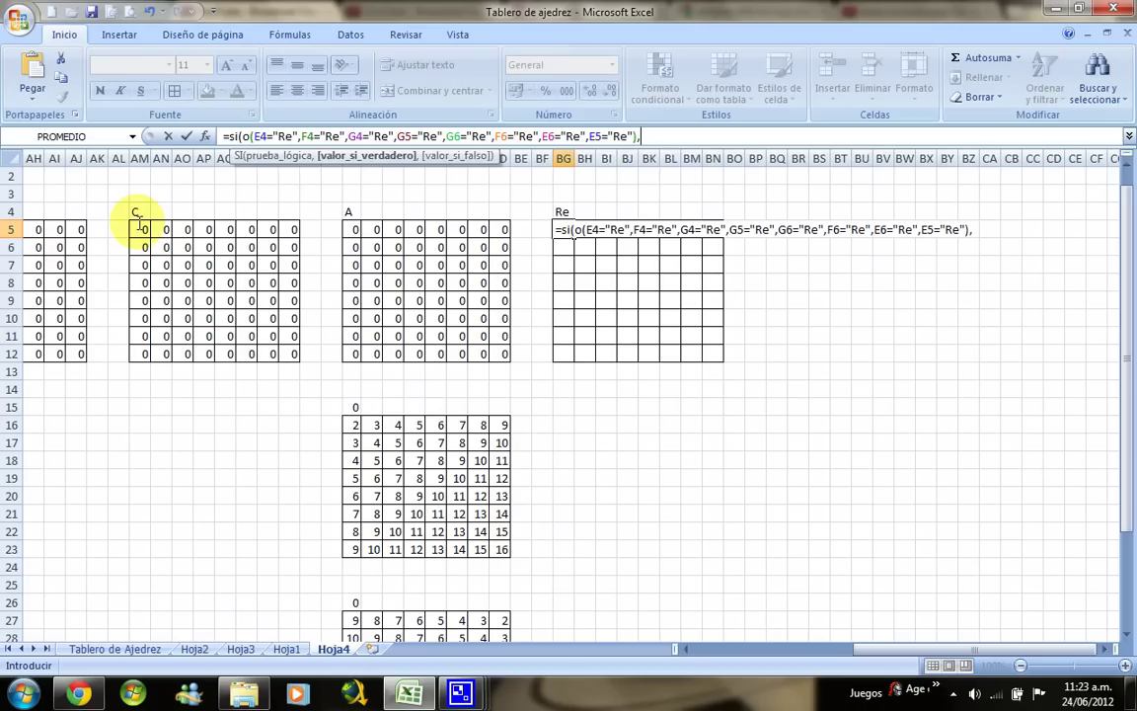
type(",0")
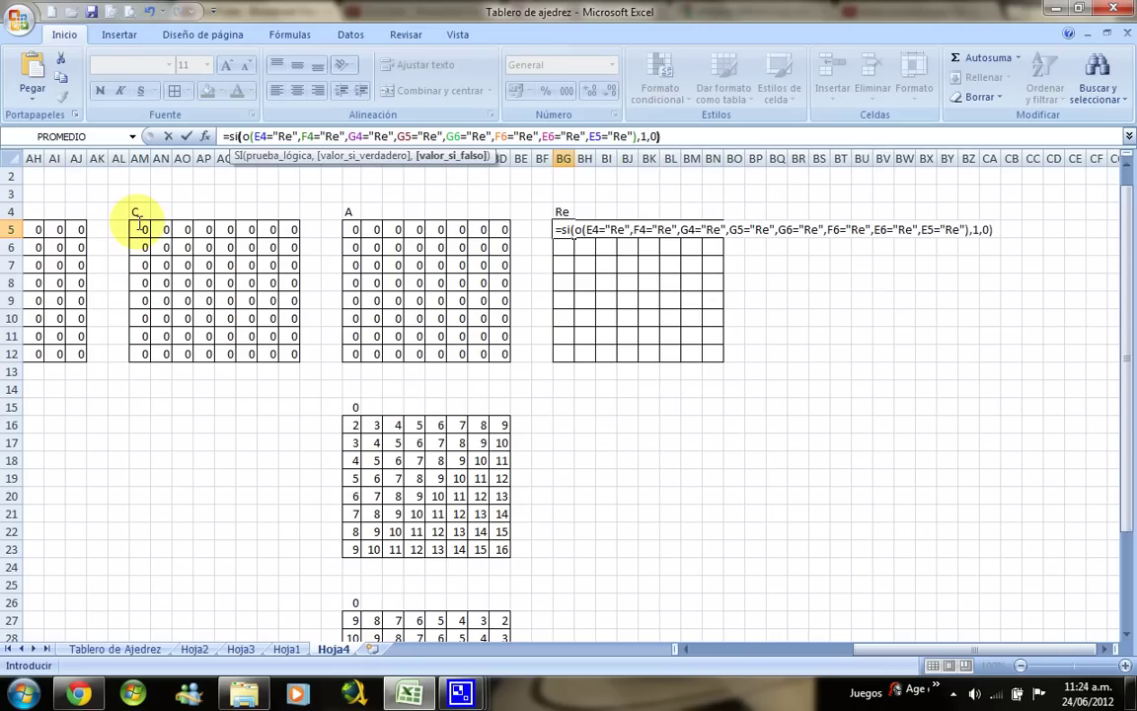
key("Return")
key("Up")
key("ctrl+c")
key("shift+Right")
key("shift+Right")
key("shift+Down")
key("shift+Down")
key("shift+Down")
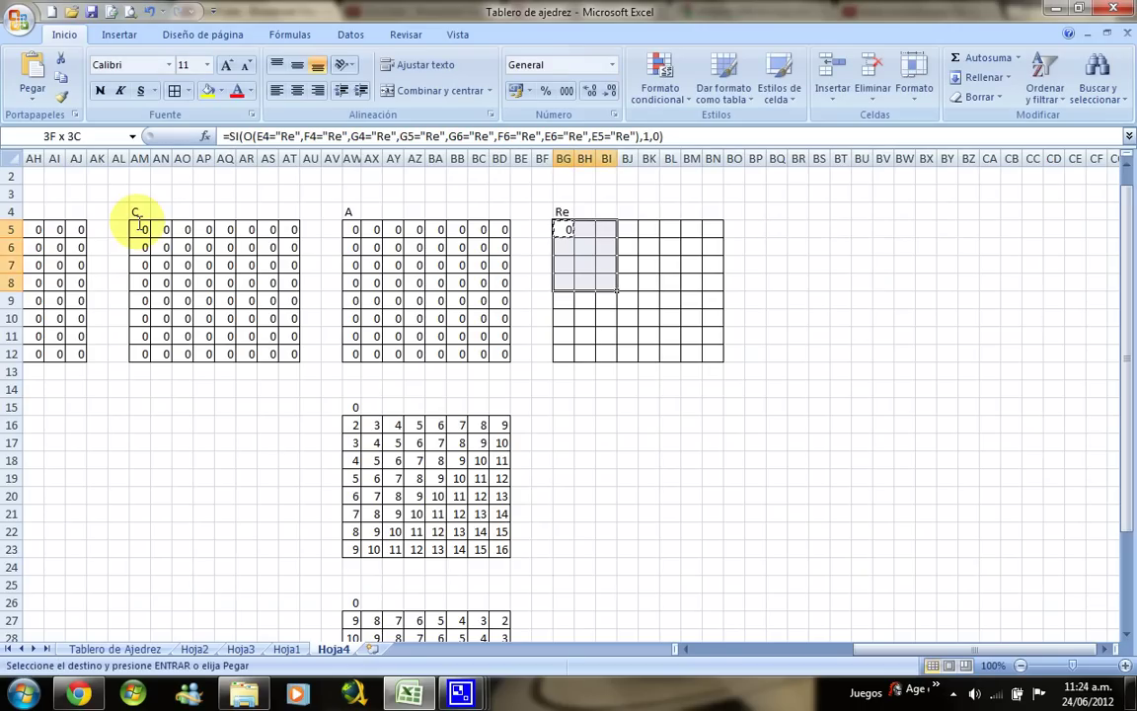
key("shift+Right")
key("shift+Right")
key("shift+Right")
key("shift+Down")
key("shift+Down")
key("shift+Down")
key("Return")
key("Left")
key("Left")
key("Left")
key("Left")
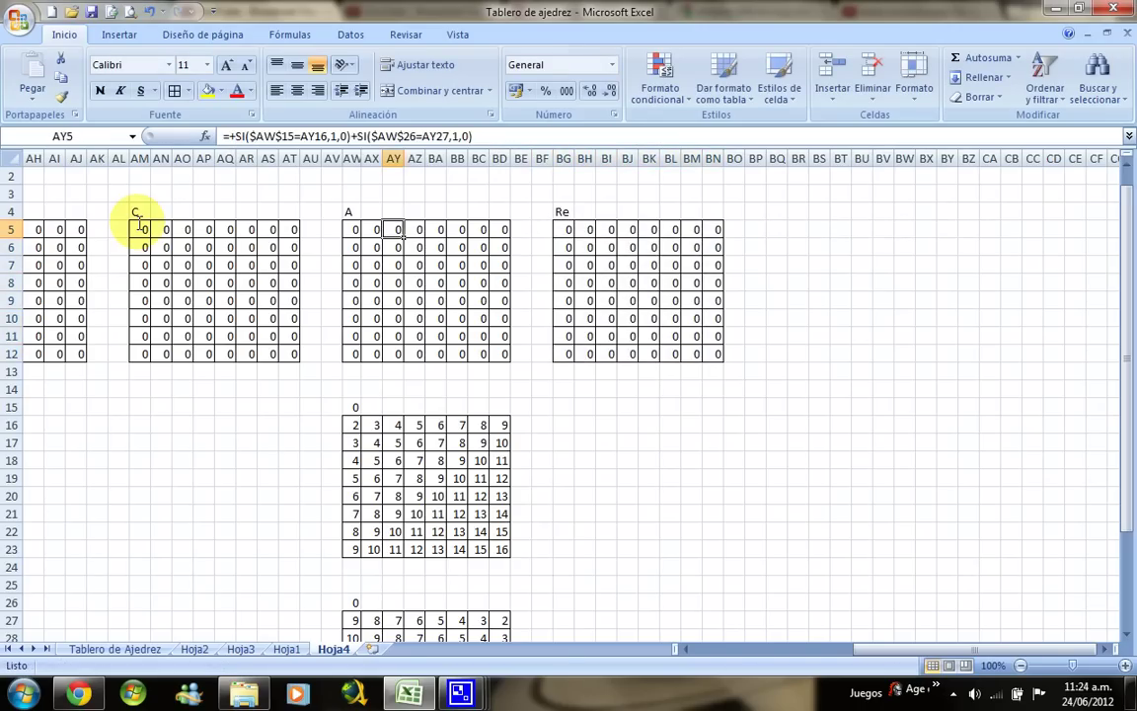
key("Home")
key("Right")
key("Right")
key("Right")
key("Right")
key("Right")
key("Down")
key("Down")
key("Down")
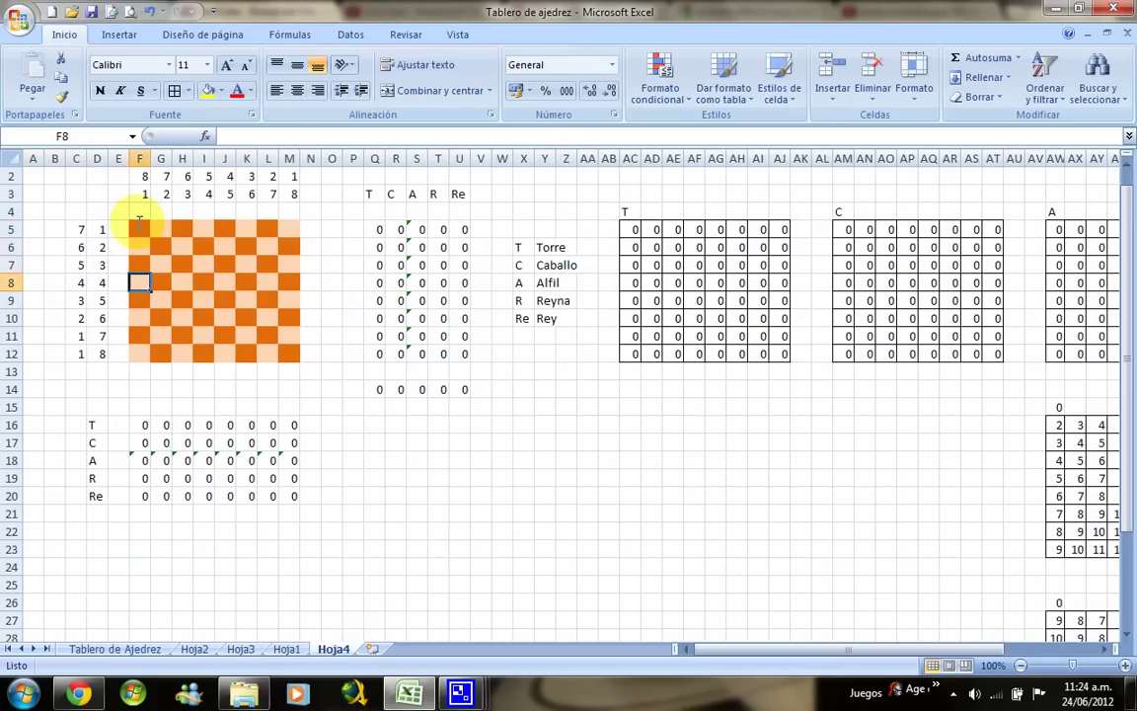
type("Re")
key("Right")
key("Right")
key("Right")
key("Right")
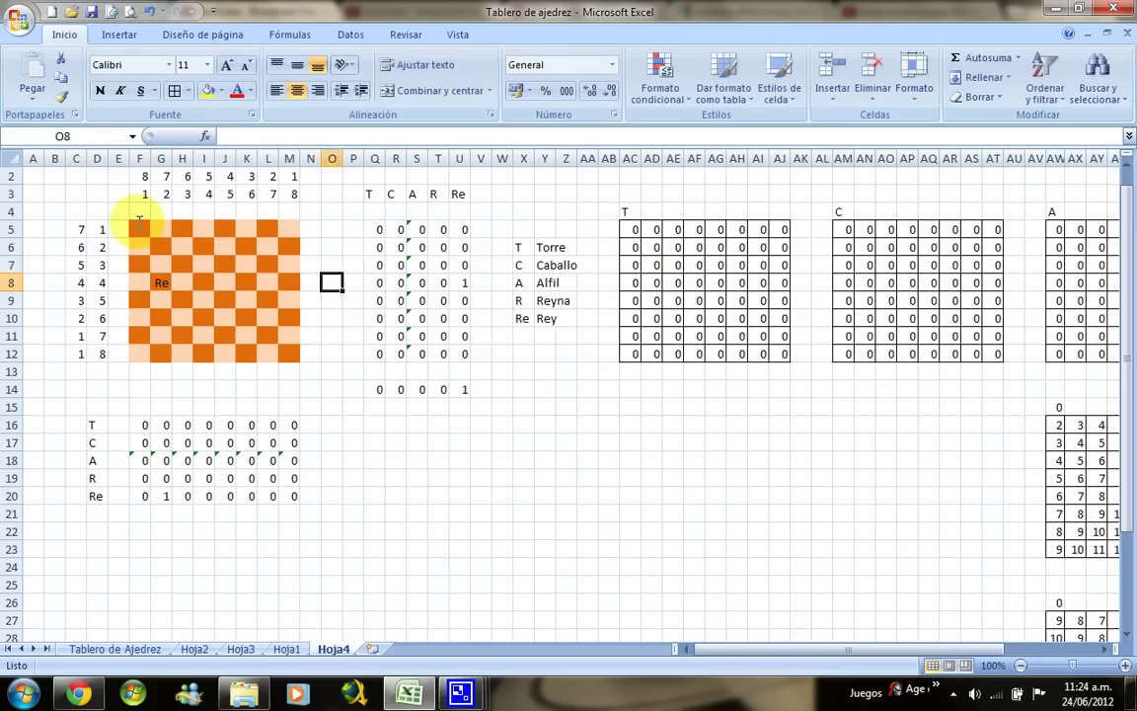
key("Right")
key("Right")
key("Right")
key("Right")
key("Right")
key("Right")
key("Right")
key("Right")
key("Right")
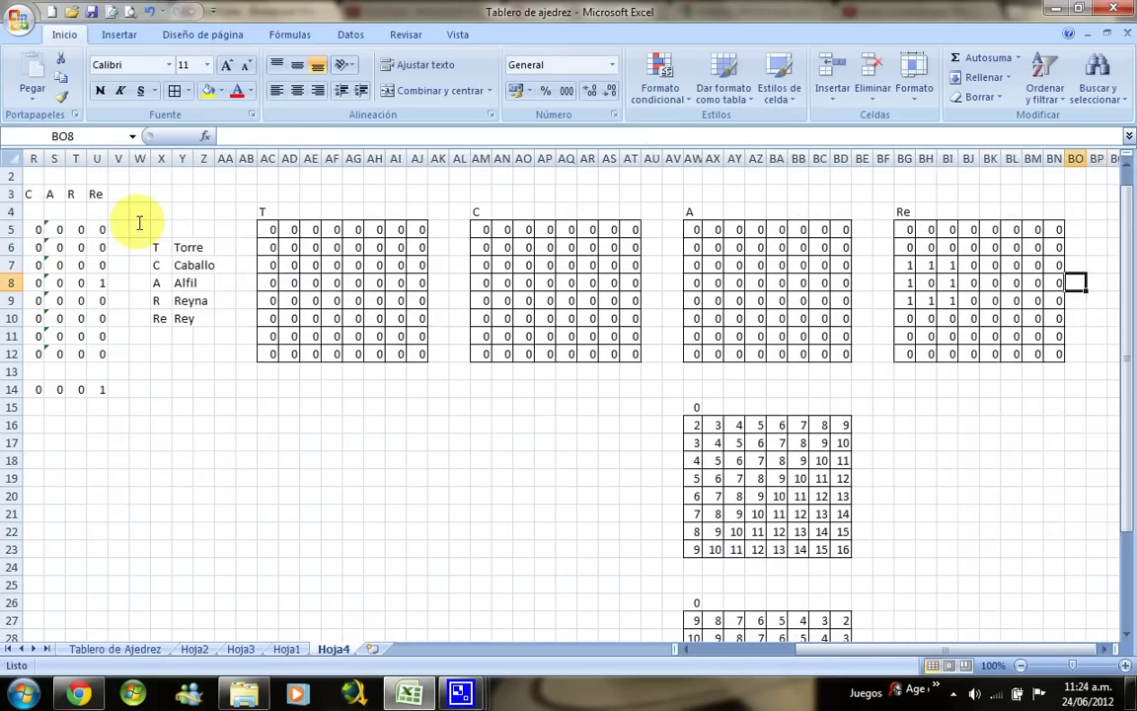
key("Left")
key("Left")
key("Left")
key("Left")
key("Left")
key("Left")
key("Left")
key("Left")
key("Left")
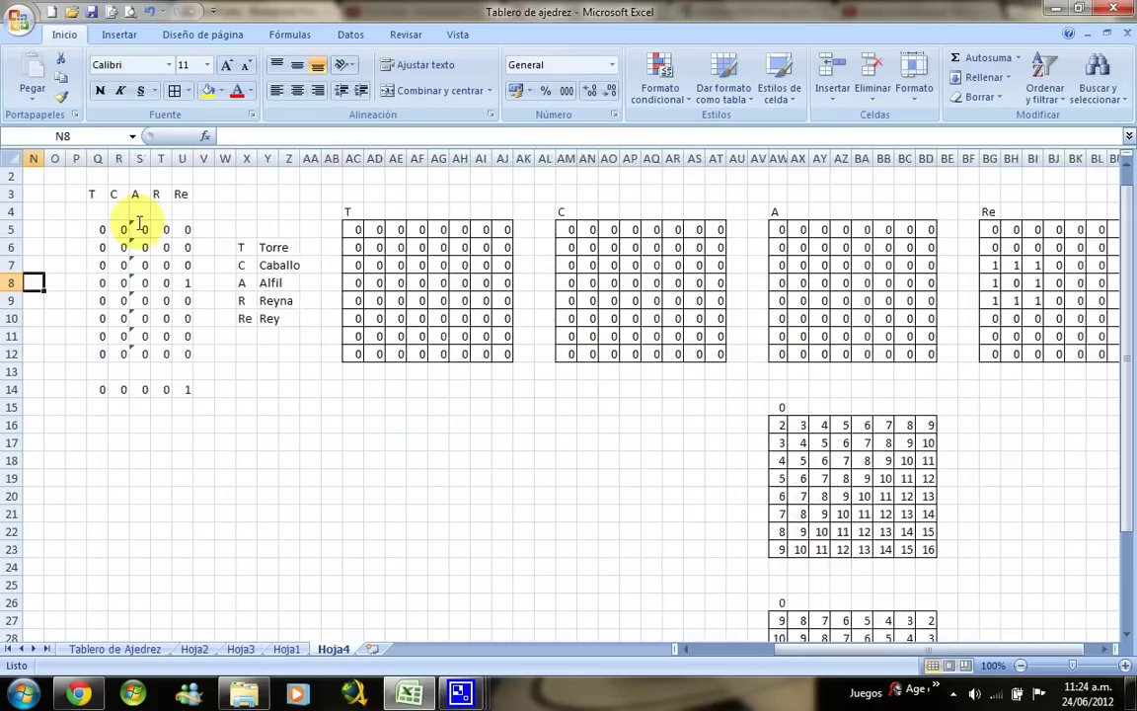
key("Left")
key("Left")
key("Left")
key("Right")
key("Right")
key("Right")
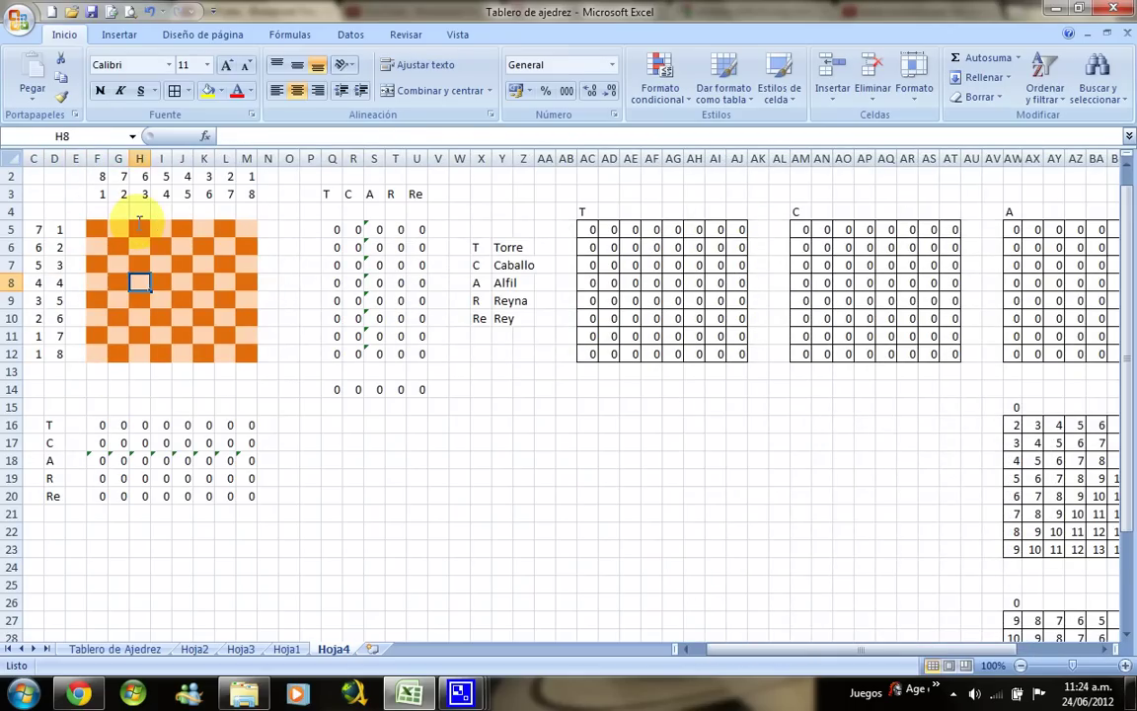
key("Right")
key("Right")
key("Right")
key("Right")
key("Right")
key("Right")
key("Right")
key("Right")
key("Right")
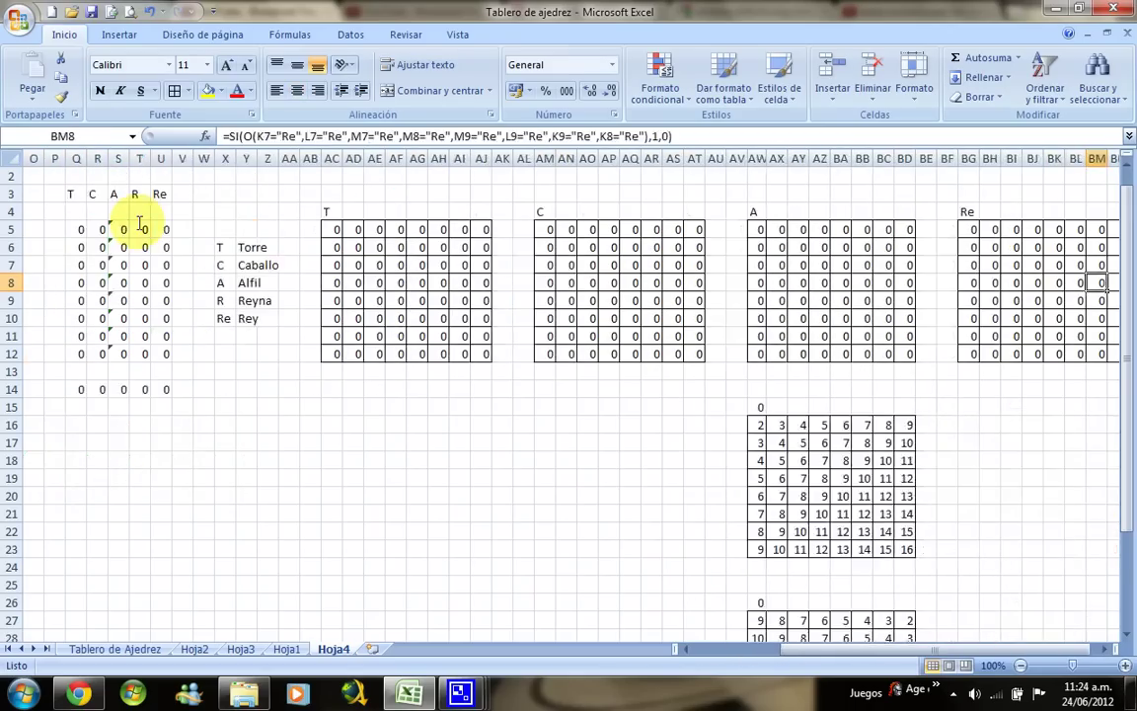
key("Right")
key("Right")
key("Right")
key("Up")
key("Up")
key("Left")
key("Left")
key("Left")
key("Left")
key("Left")
key("Left")
- Copy the Re grid BG4:BN12 and paste it at BQ4
key("Up")
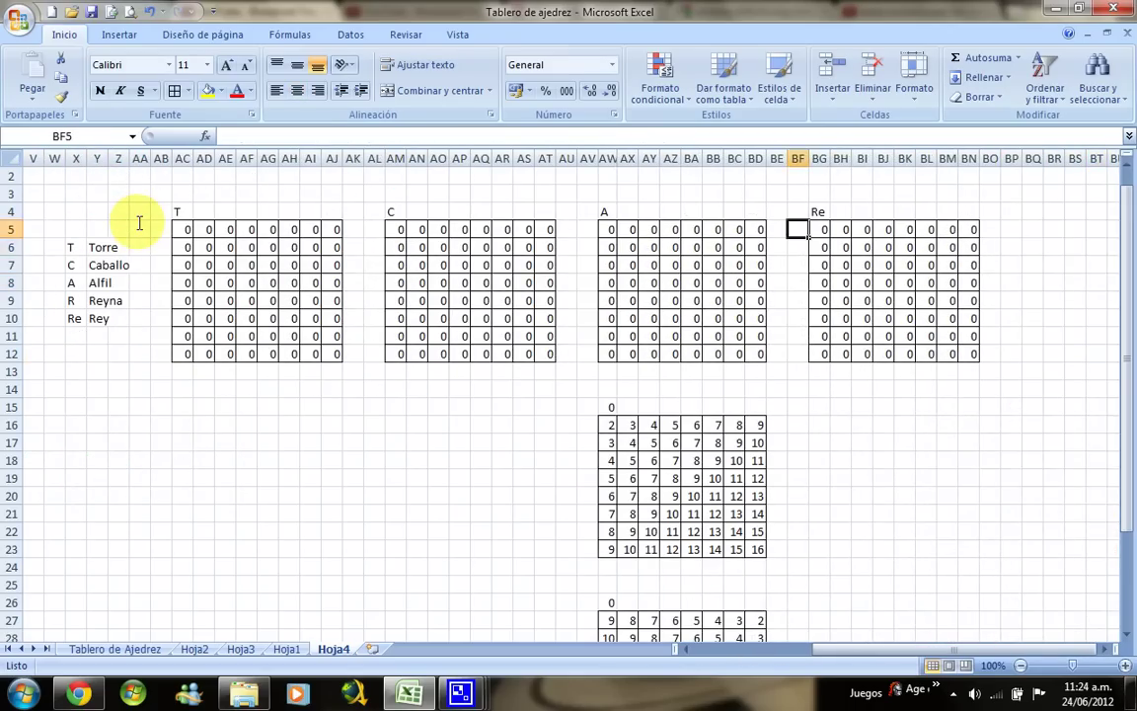
key("Up")
key("Right")
key("shift+Down")
key("shift+Down")
key("shift+Down")
key("shift+Right")
key("ctrl+shift+Right")
key("ctrl+shift+Right")
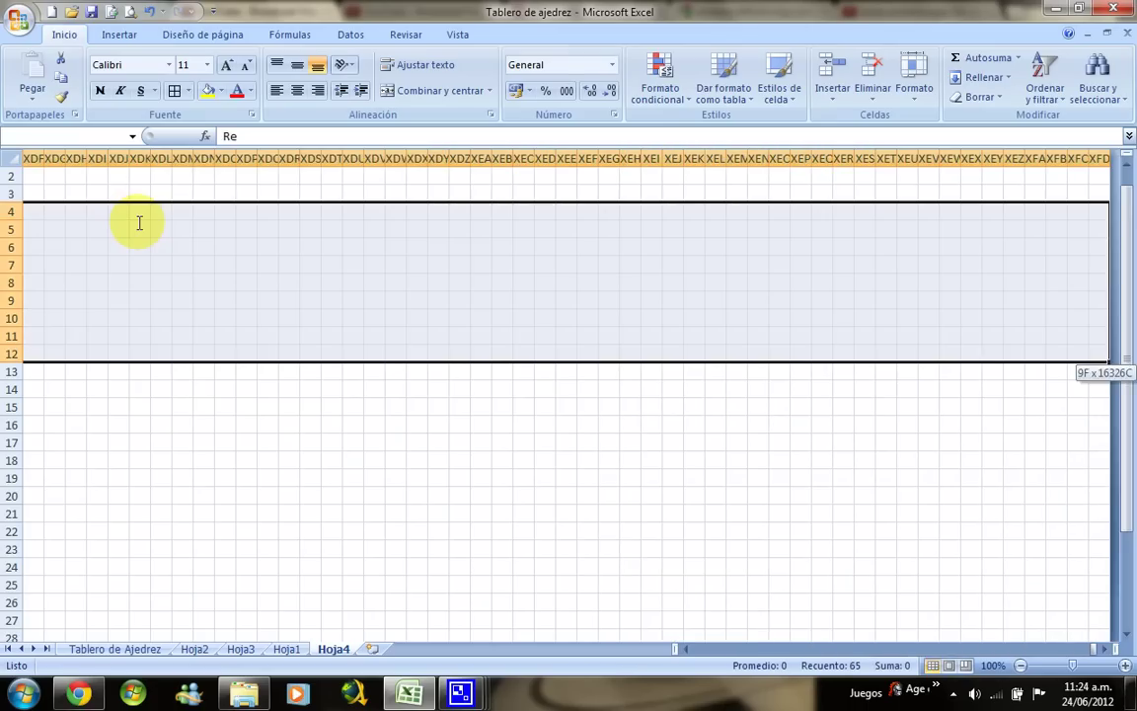
key("Left")
key("shift+Down")
key("shift+Down")
key("shift+Down")
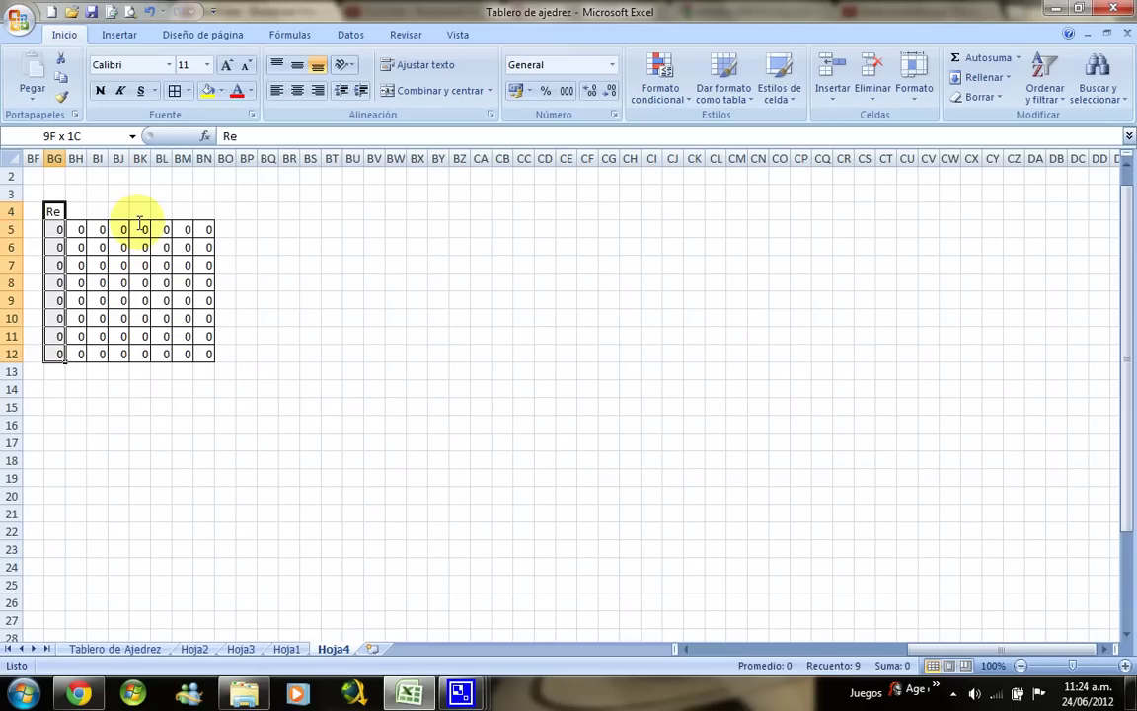
key("shift+Right")
key("shift+Right")
key("shift+Right")
key("shift+Right")
key("shift+Left")
key("ctrl+c")
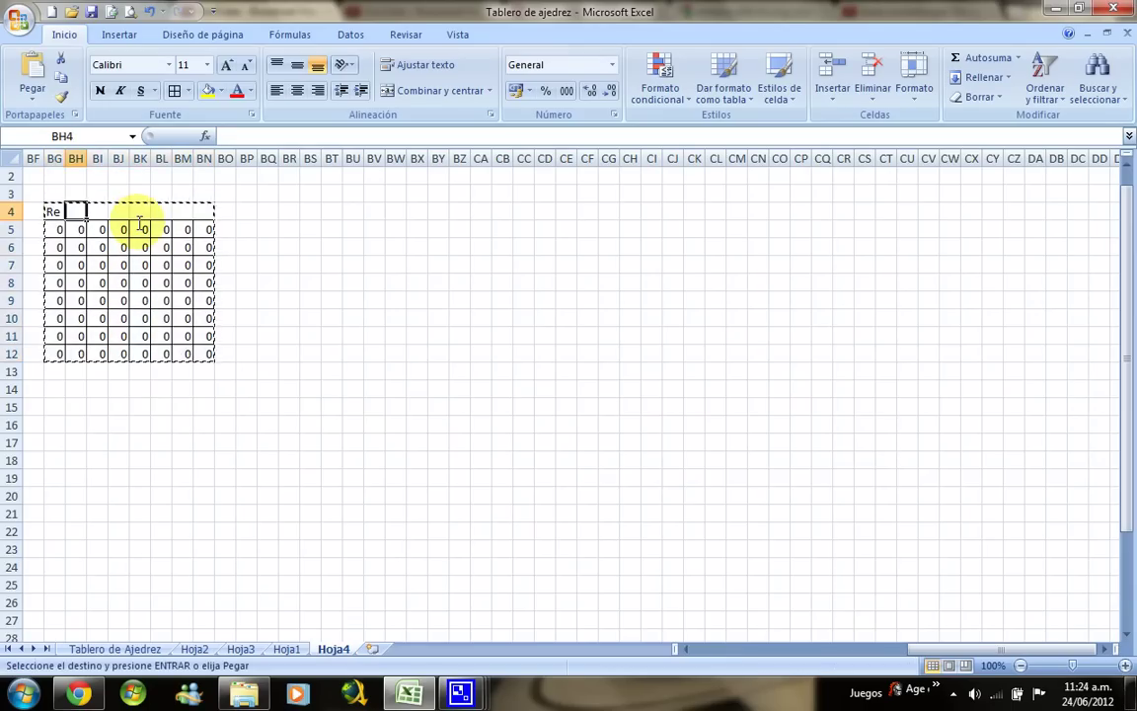
key("Right")
key("Right")
key("Right")
key("Right")
key("Right")
key("Right")
key("Return")
key("Right")
- Retitle the copied grid Total and clear its body BQ5:BX12
key("Left")
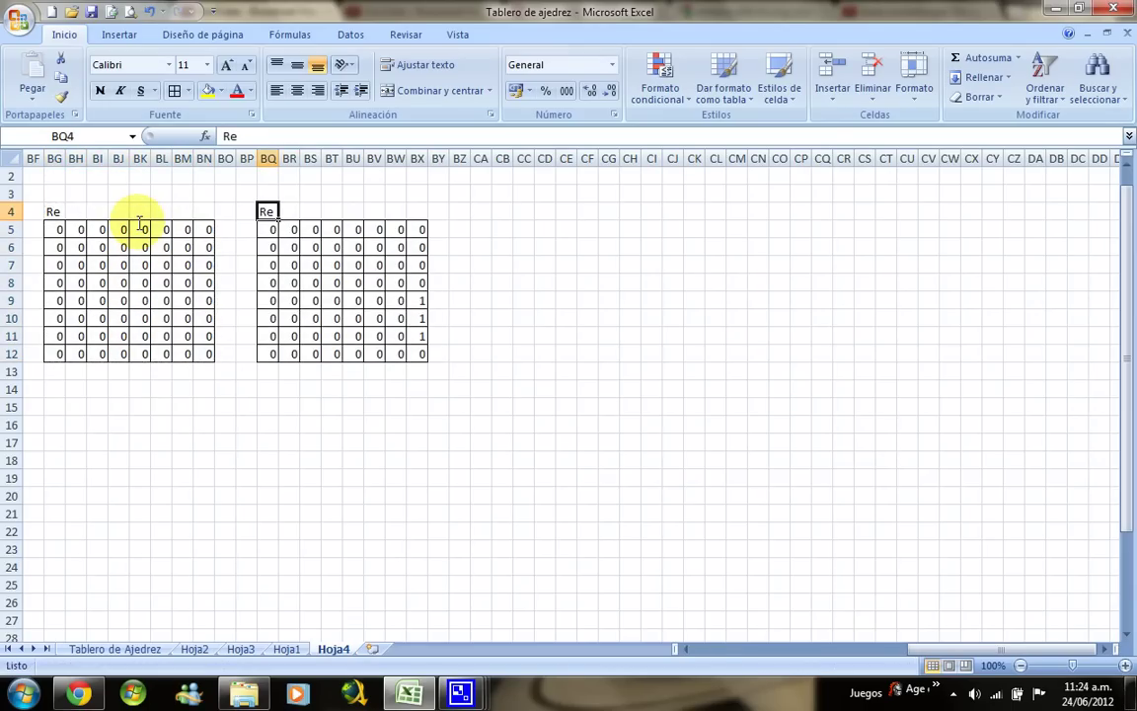
type("Tota")
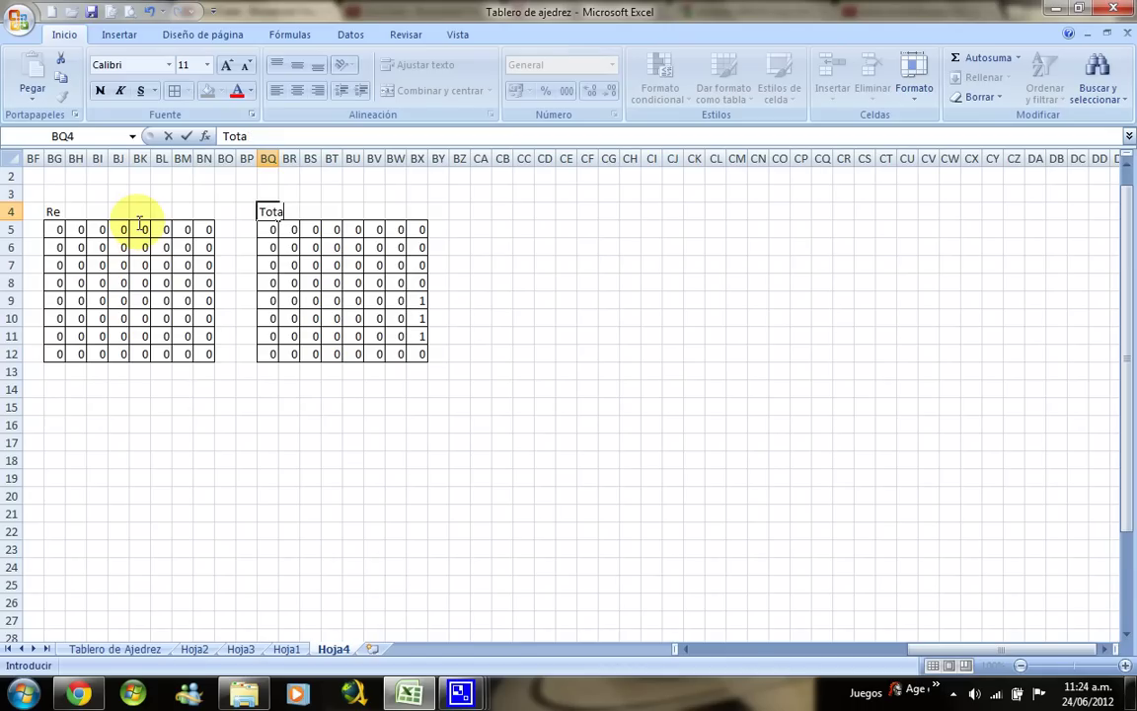
type("l")
key("Return")
key("ctrl+shift+Right")
key("ctrl+shift+Down")
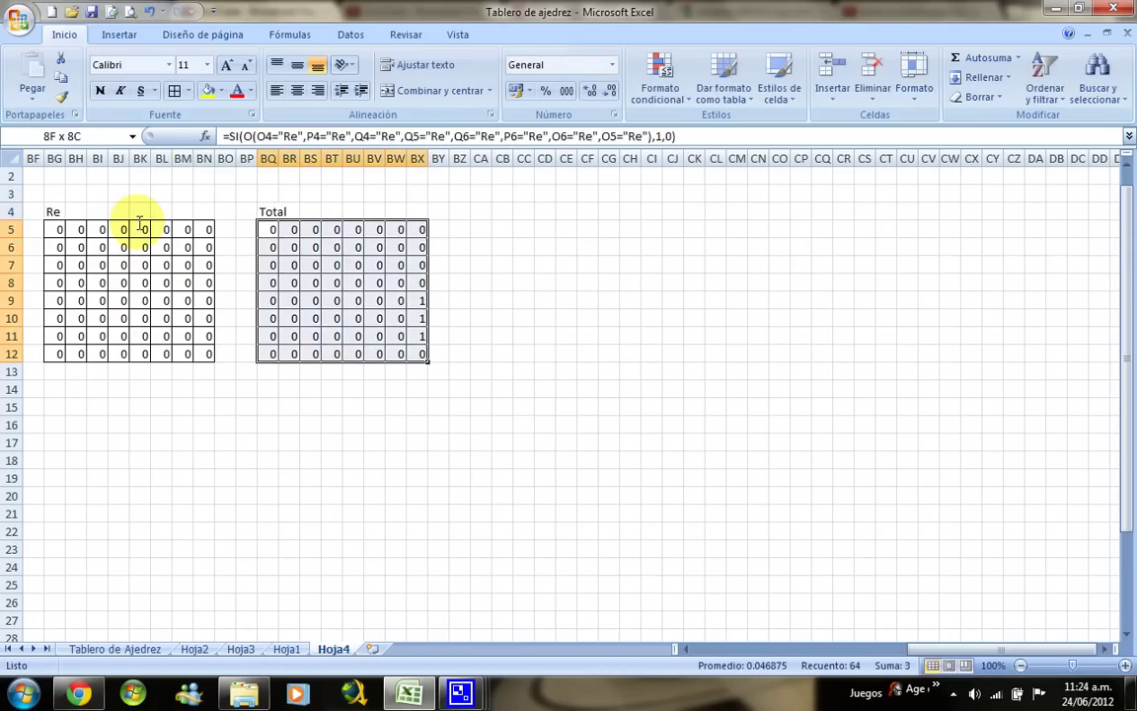
key("Delete")
key("Left")
- Enter =+AC5+AM5+AW5+BG5 in BQ5
type("+")
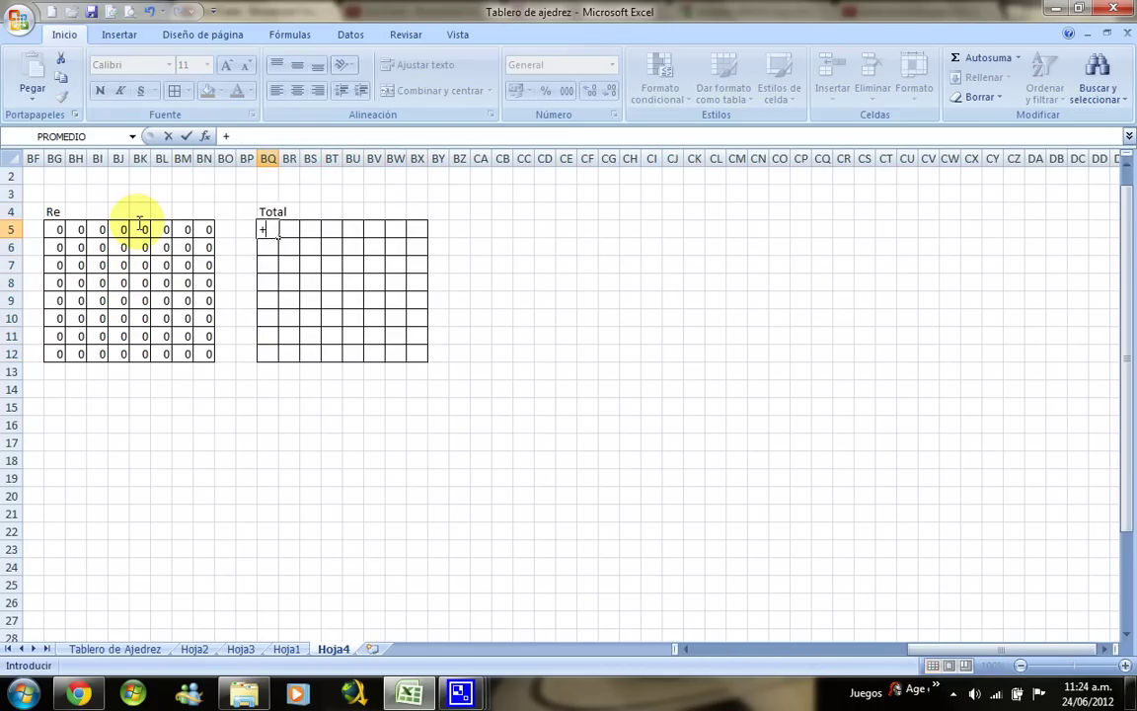
left_click(775, 652)
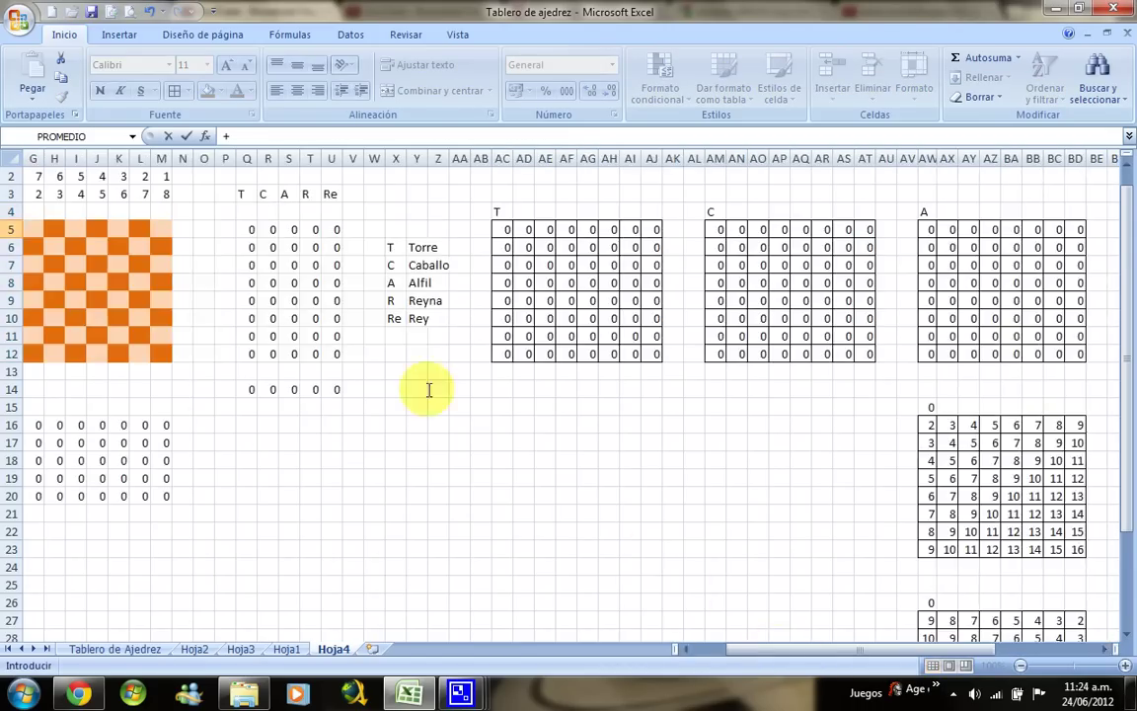
left_click(502, 228)
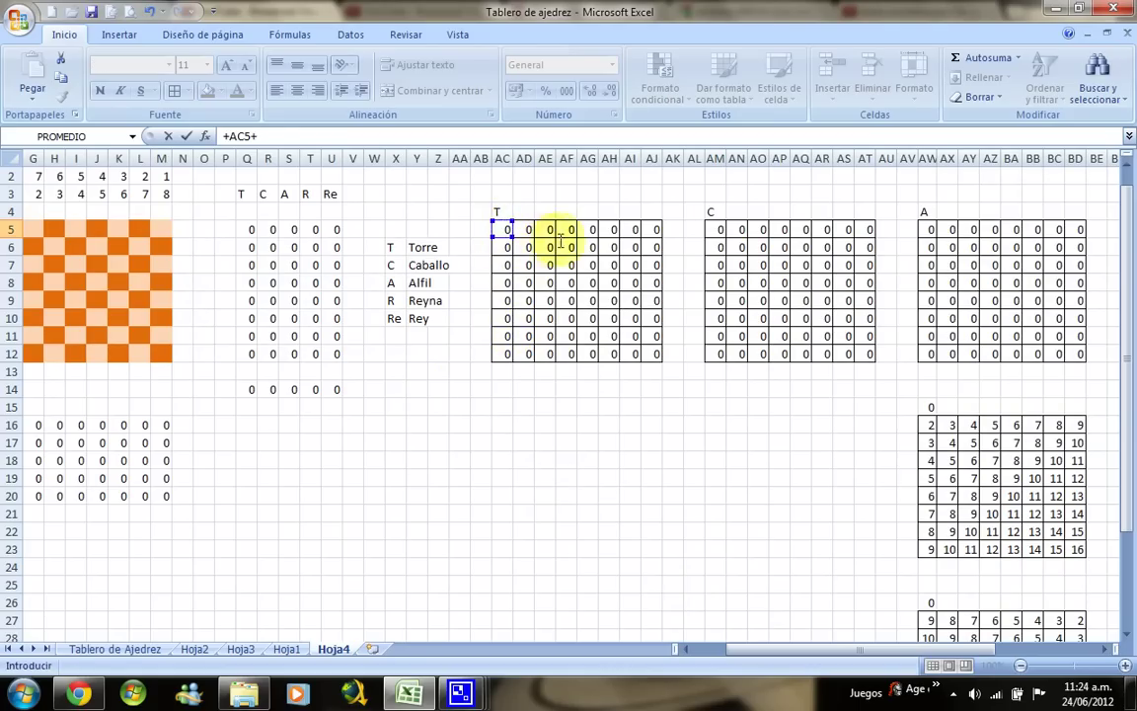
type("+")
left_click(721, 229)
type("+AW5")
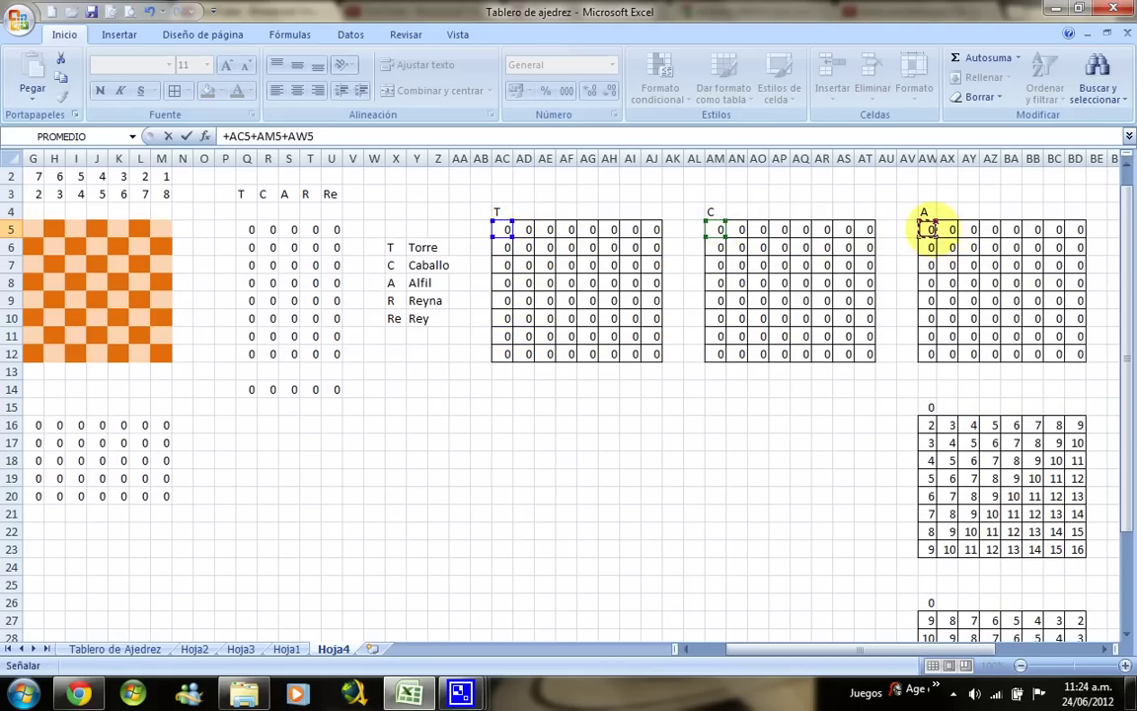
type("+")
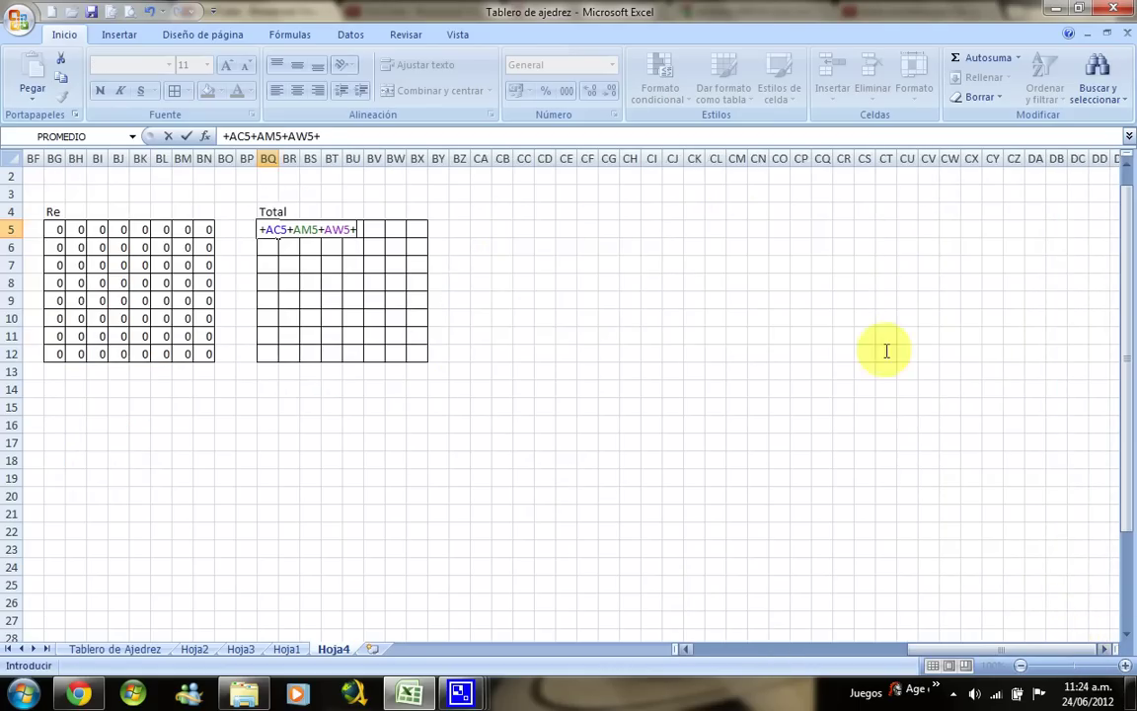
type("+")
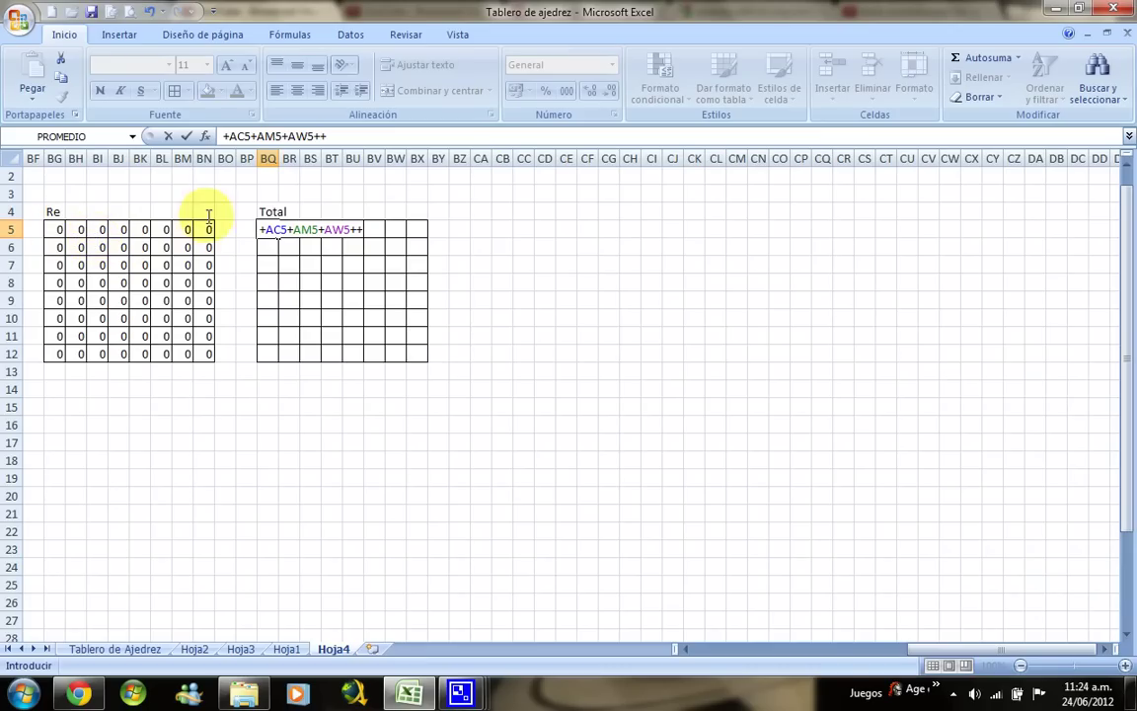
key("BackSpace")
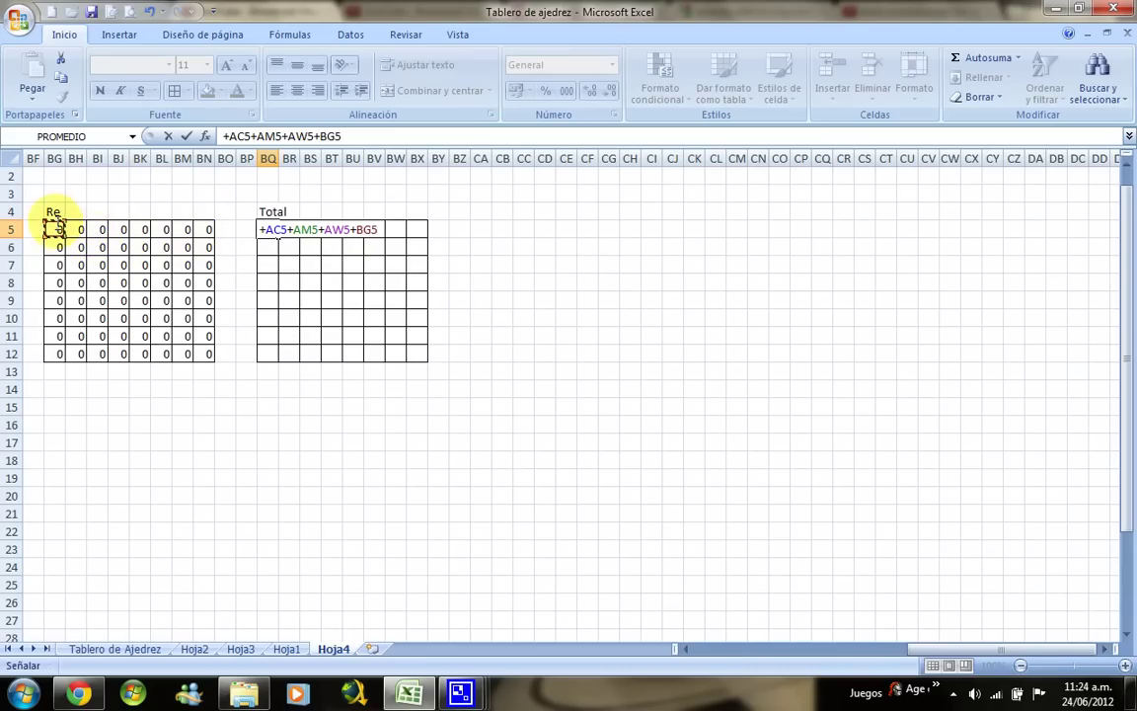
key("Return")
- Copy the BQ5 sum formula across the Total grid BQ5:BX12
key("Up")
key("ctrl+c")
key("shift+Down")
key("shift+Right")
key("shift+Down")
key("shift+Right")
key("shift+Down")
key("shift+Right")
key("shift+Down")
key("shift+Right")
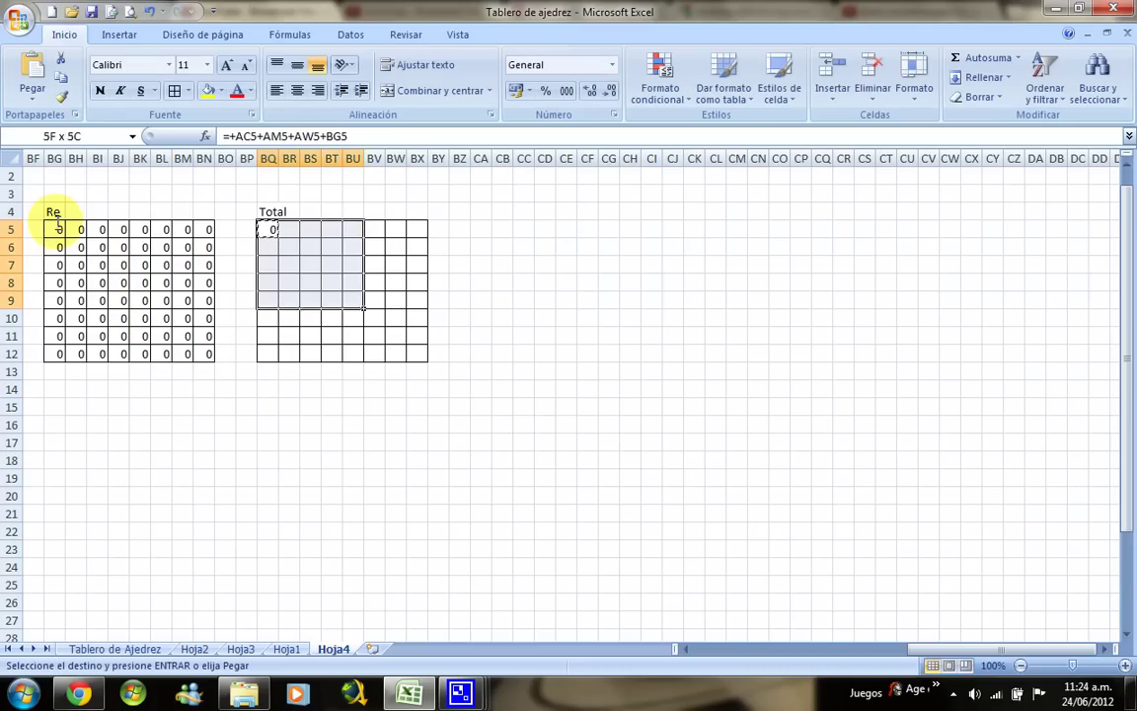
key("shift+Down")
key("shift+Down")
key("shift+Down")
key("shift+Right")
key("shift+Right")
key("shift+Right")
key("Return")
key("Left")
key("Left")
key("Left")
key("Left")
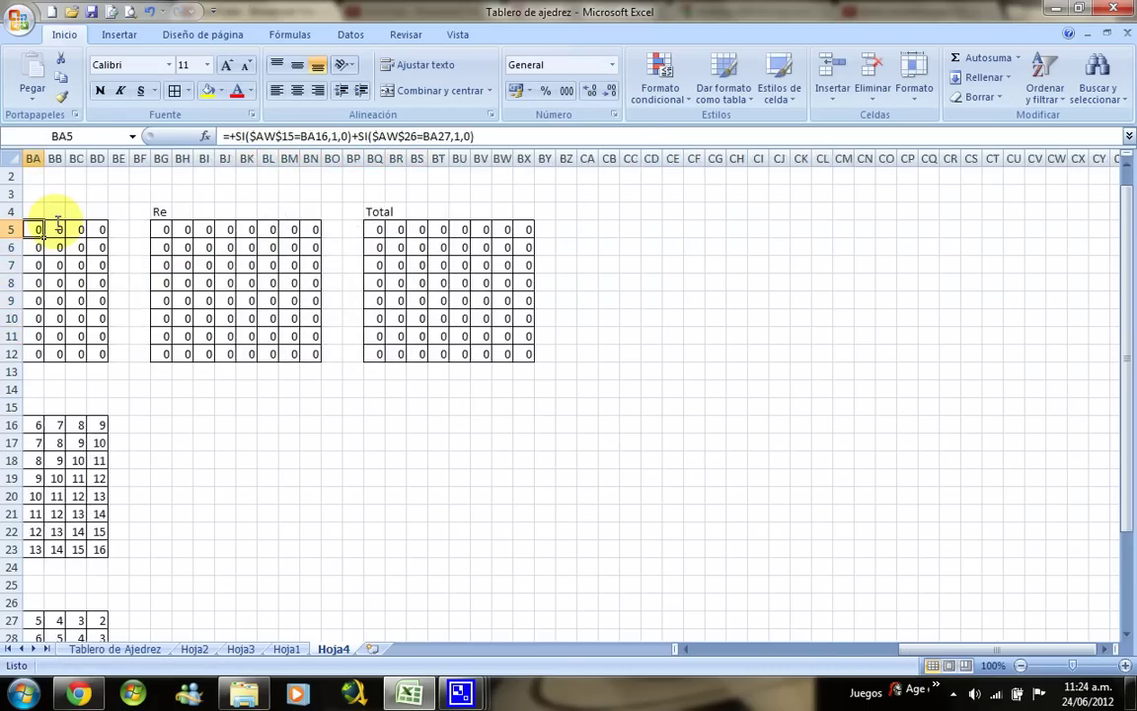
key("Left")
key("Left")
key("Left")
key("Left")
key("Left")
key("Left")
key("Left")
key("Left")
key("Left")
key("Left")
key("Left")
key("Left")
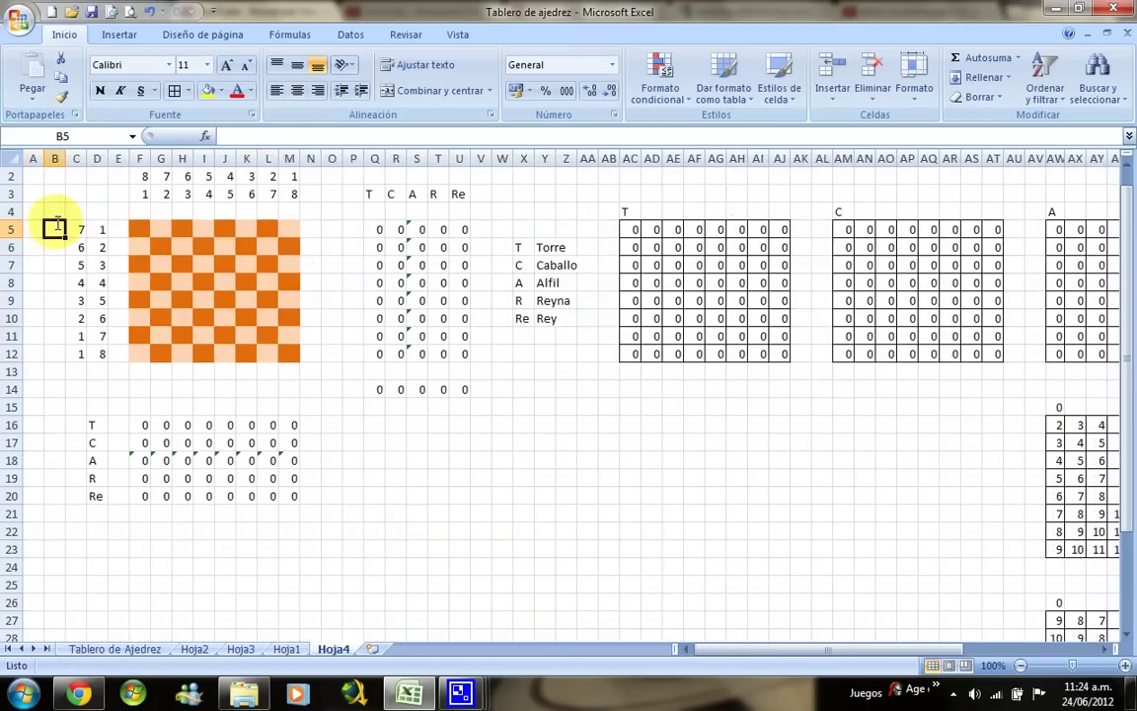
- Create a new formula rule for square F5 with =Y(BQ5=1), BQ5 made relative
key("Right")
key("Right")
key("Right")
key("Right")
left_click(661, 84)
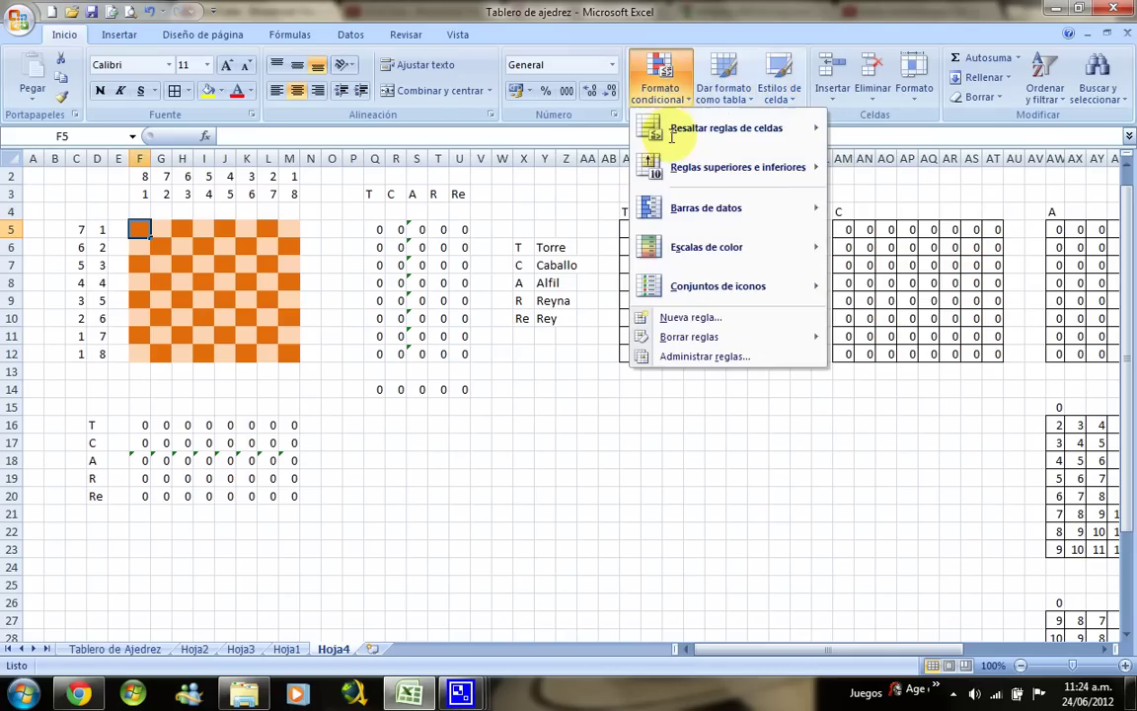
left_click(704, 357)
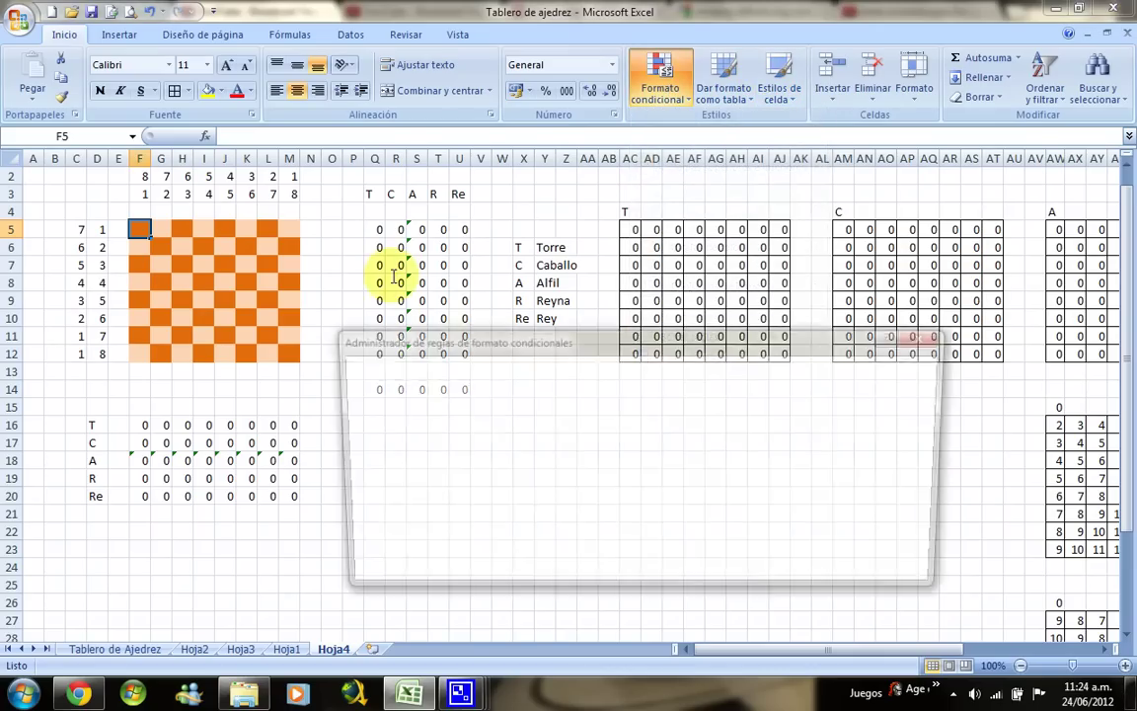
left_click(388, 393)
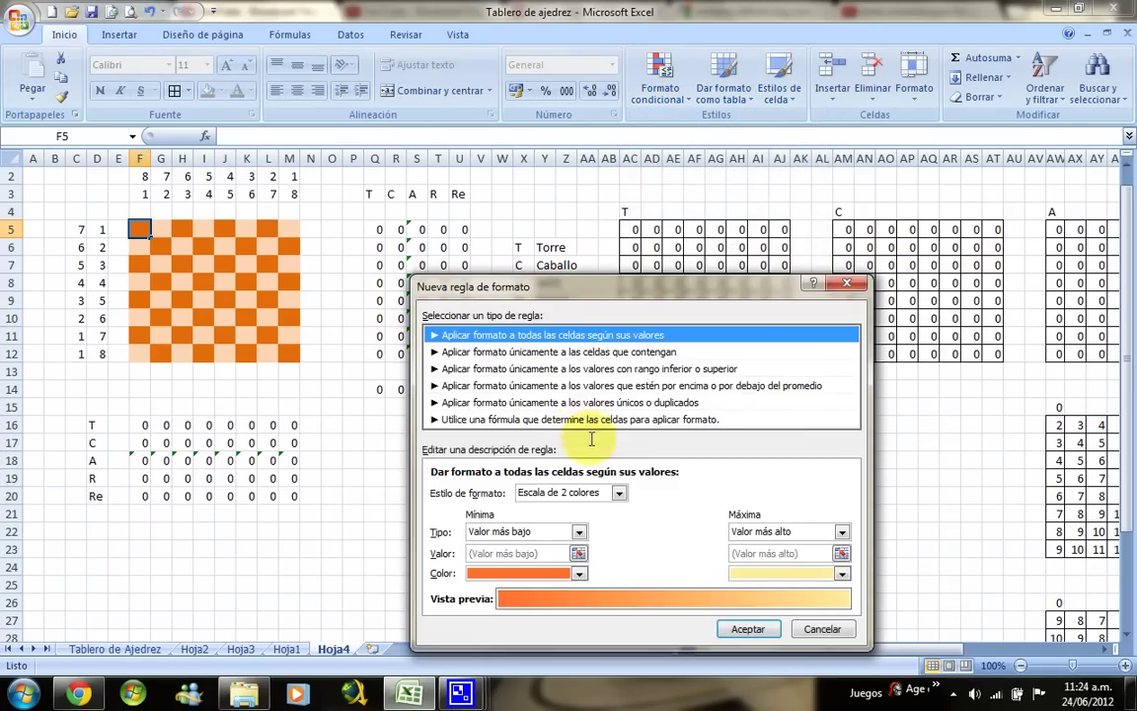
left_click(588, 419)
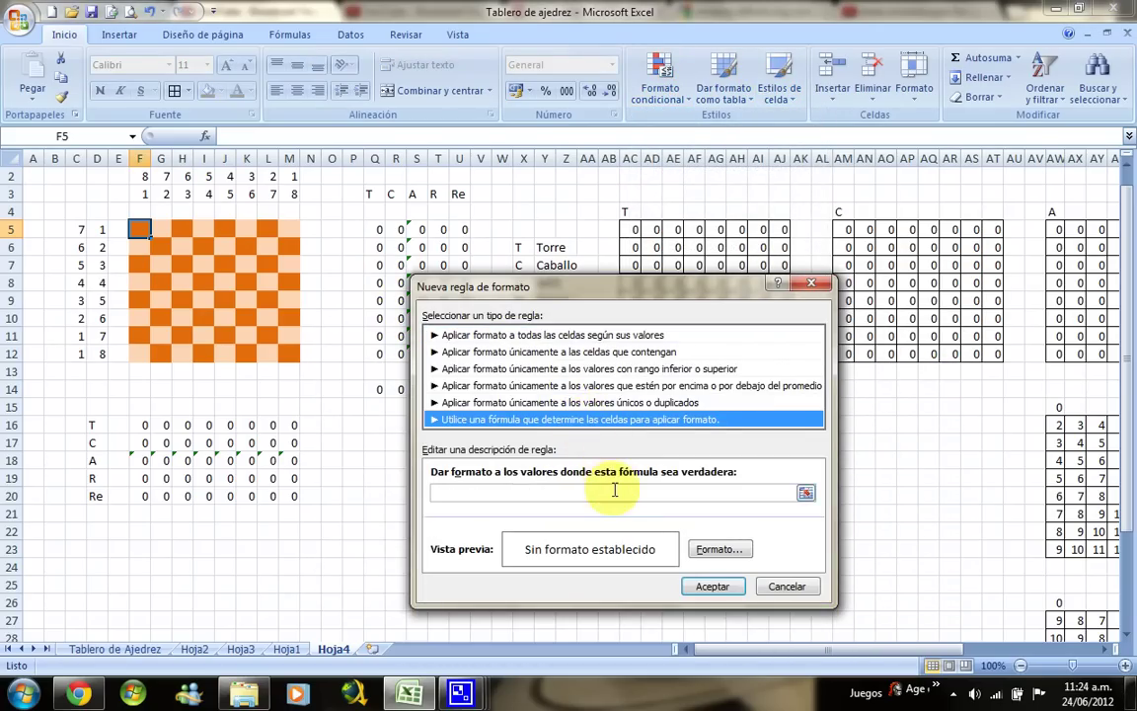
left_click(614, 489)
type("=y(")
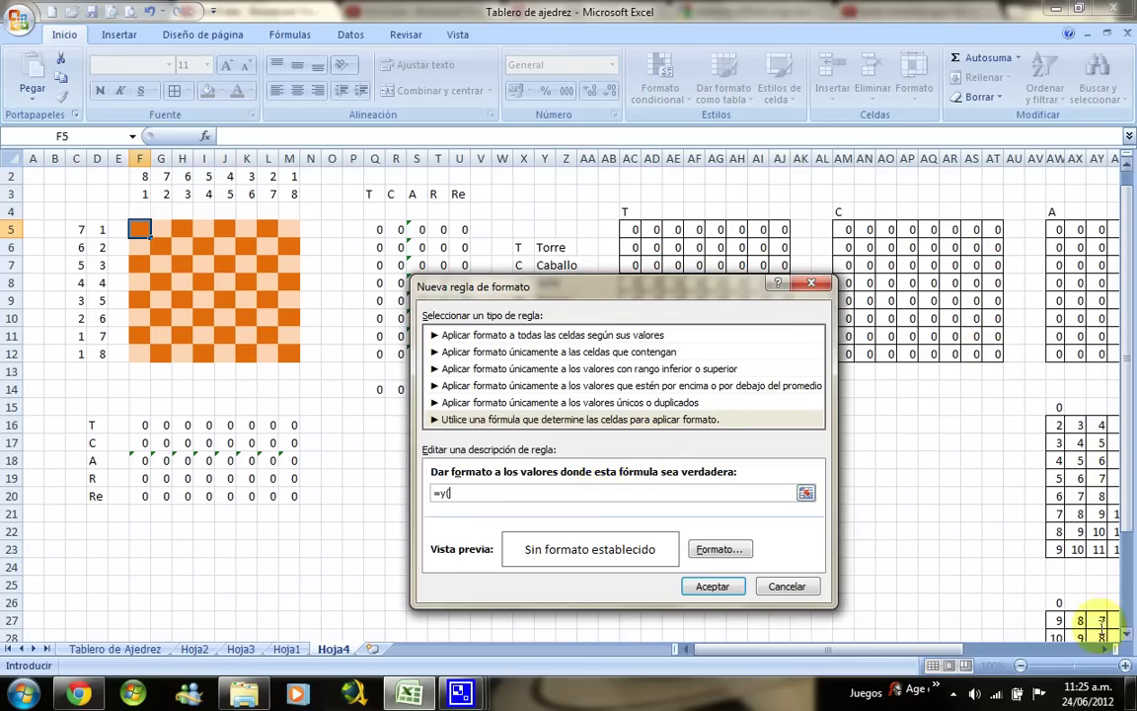
left_click(1112, 649)
left_click(1109, 647)
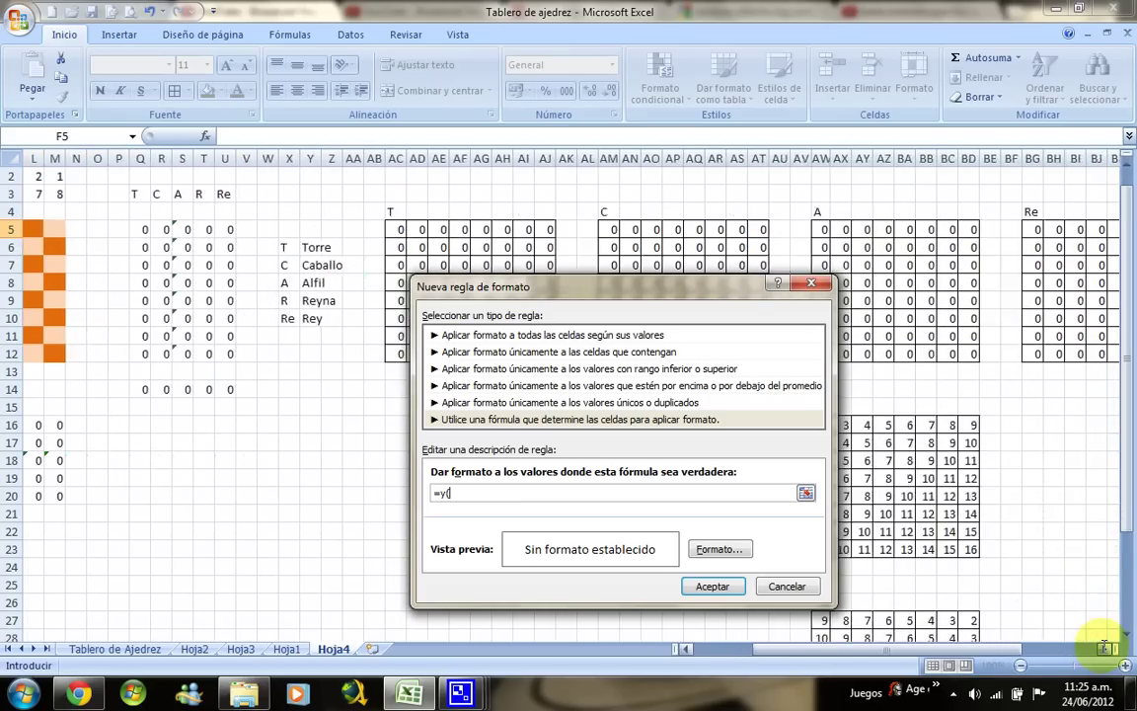
left_click(1032, 230)
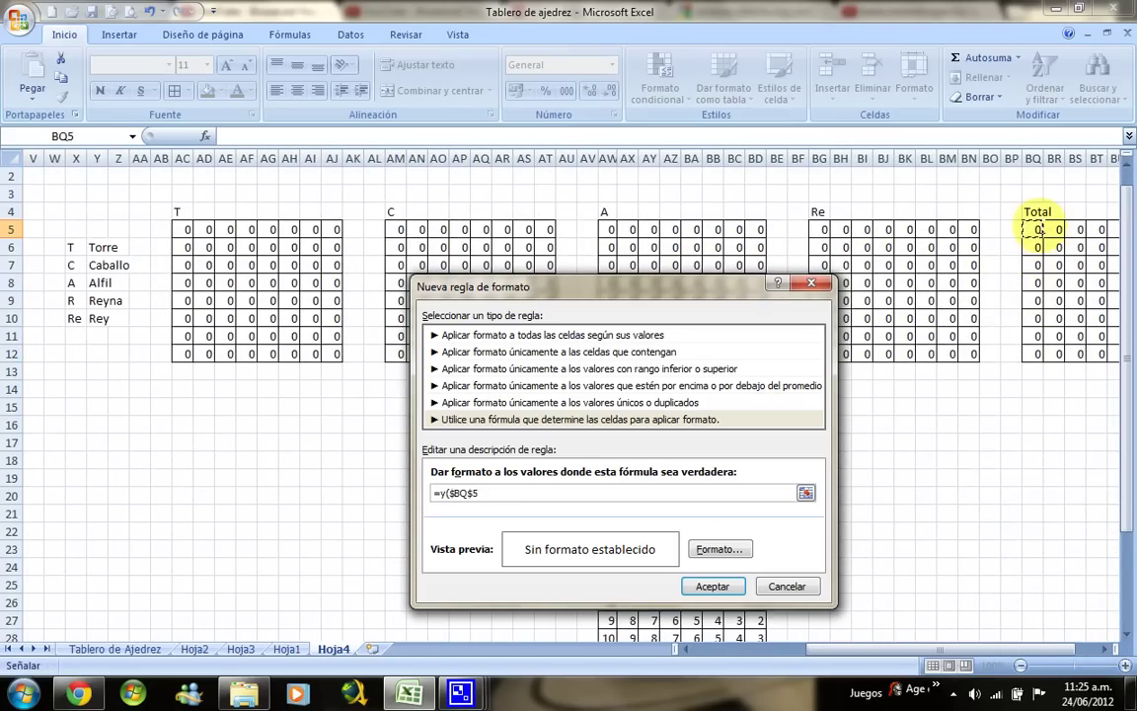
key("F4")
type("=1)")
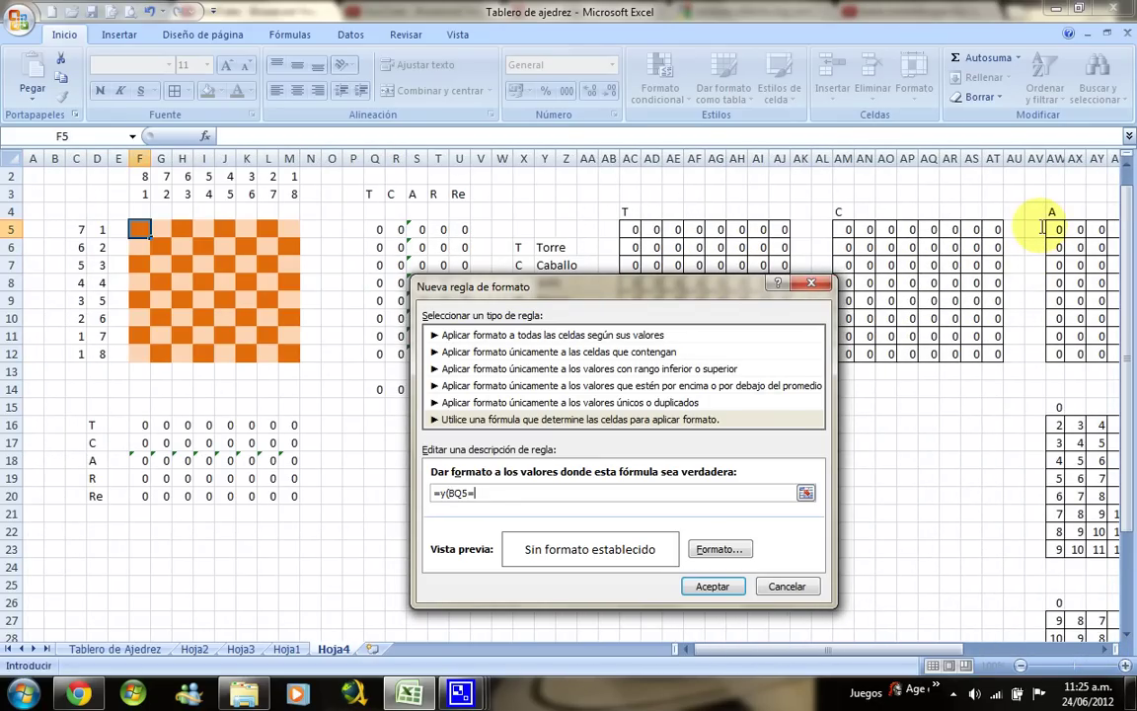
- Give the F5 rule a dark teal fill and confirm it in every dialog
left_click(720, 549)
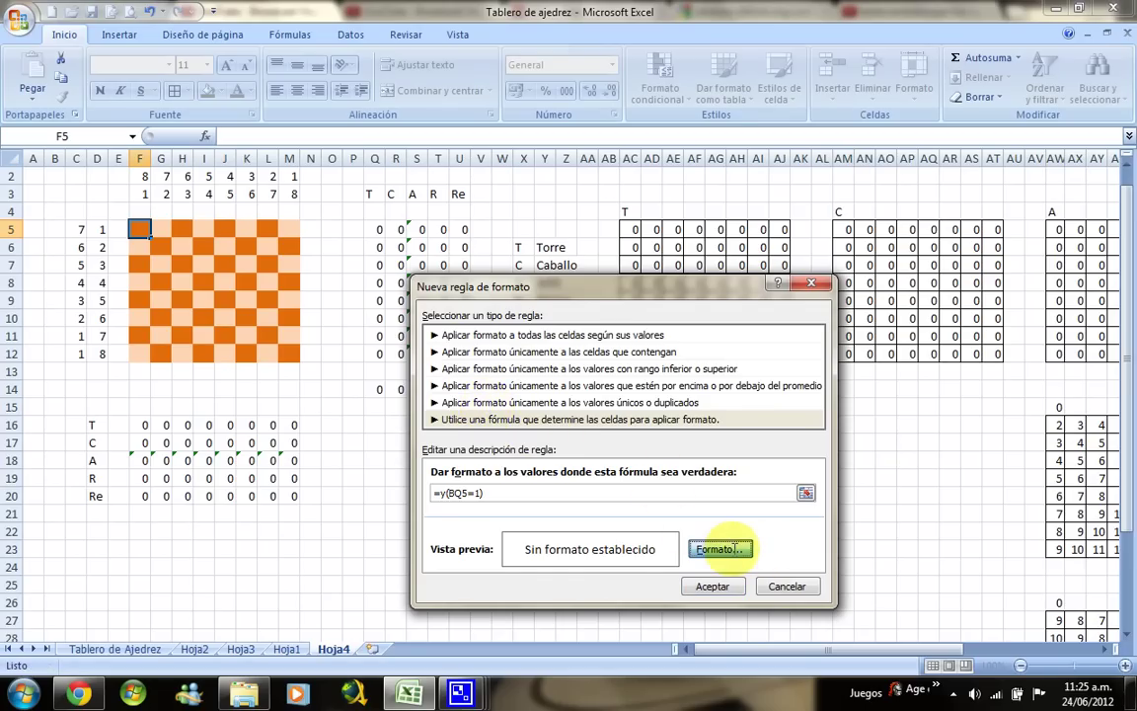
left_click(720, 549)
left_click(575, 422)
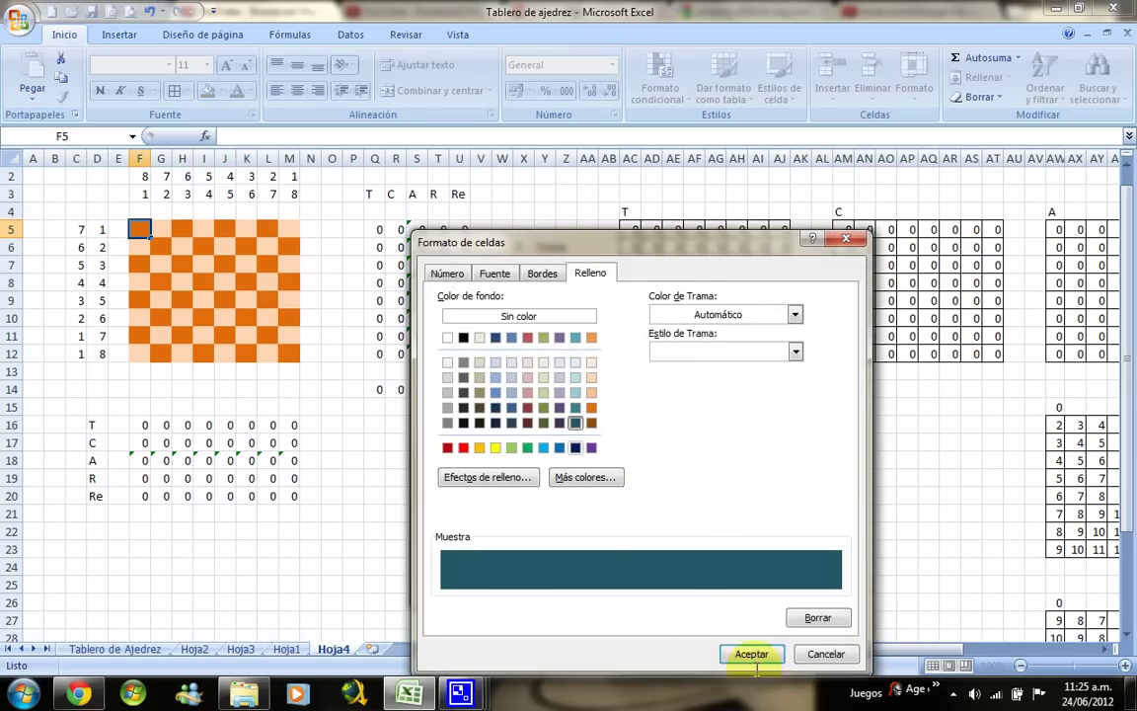
left_click(751, 654)
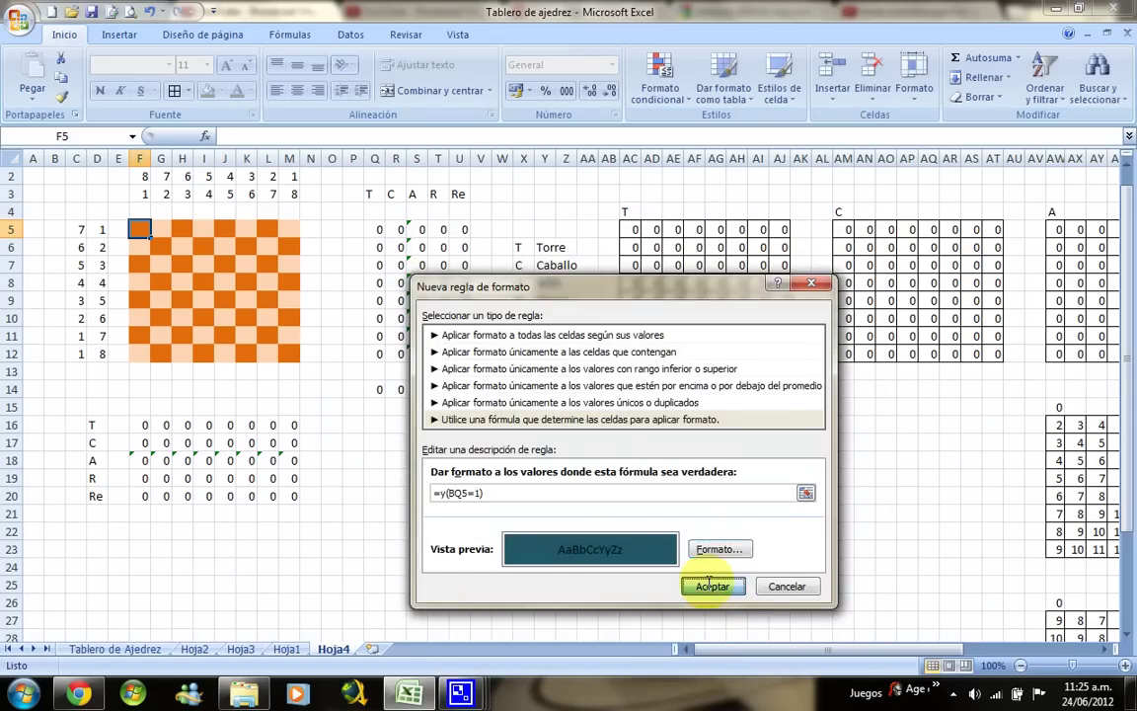
left_click(715, 587)
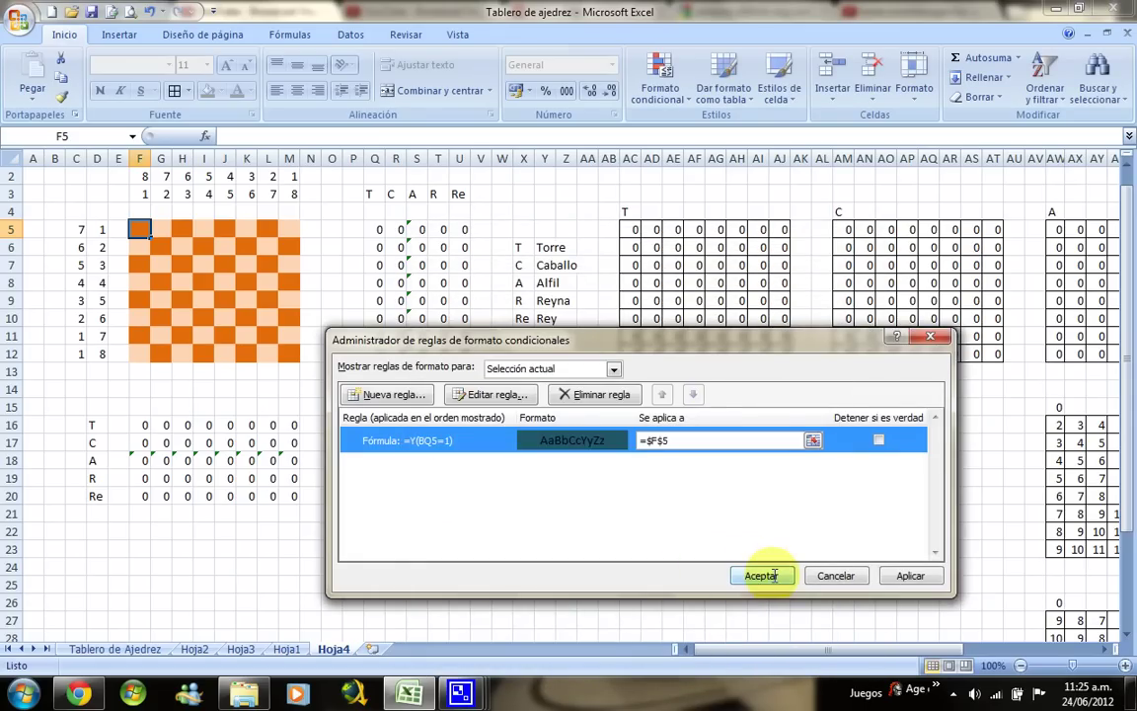
left_click(762, 575)
left_click(138, 246)
- Create a new formula rule for square F6 with =Y(BQ6=1), BQ6 made relative
left_click(659, 77)
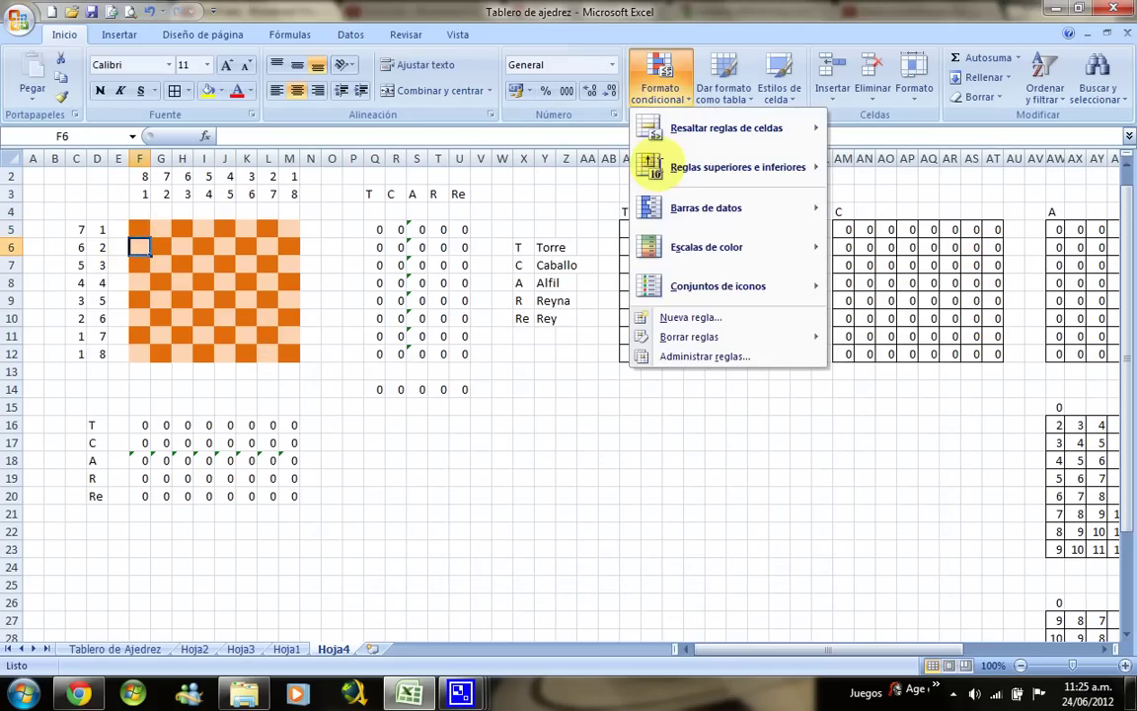
left_click(745, 356)
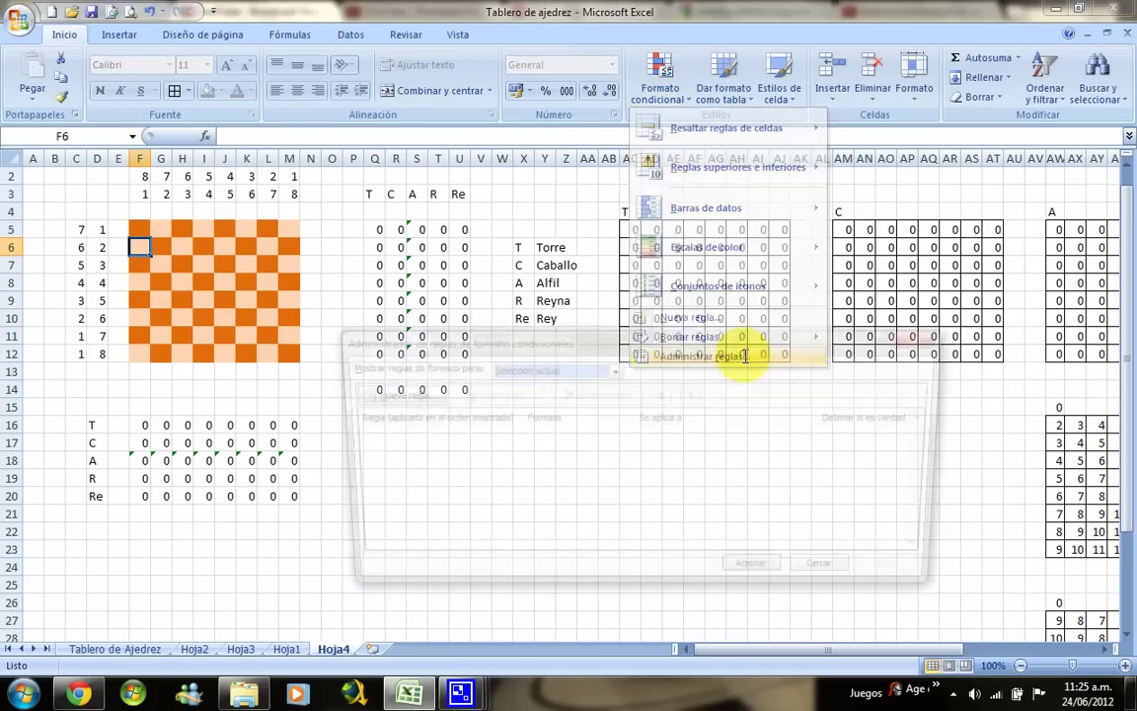
left_click(380, 394)
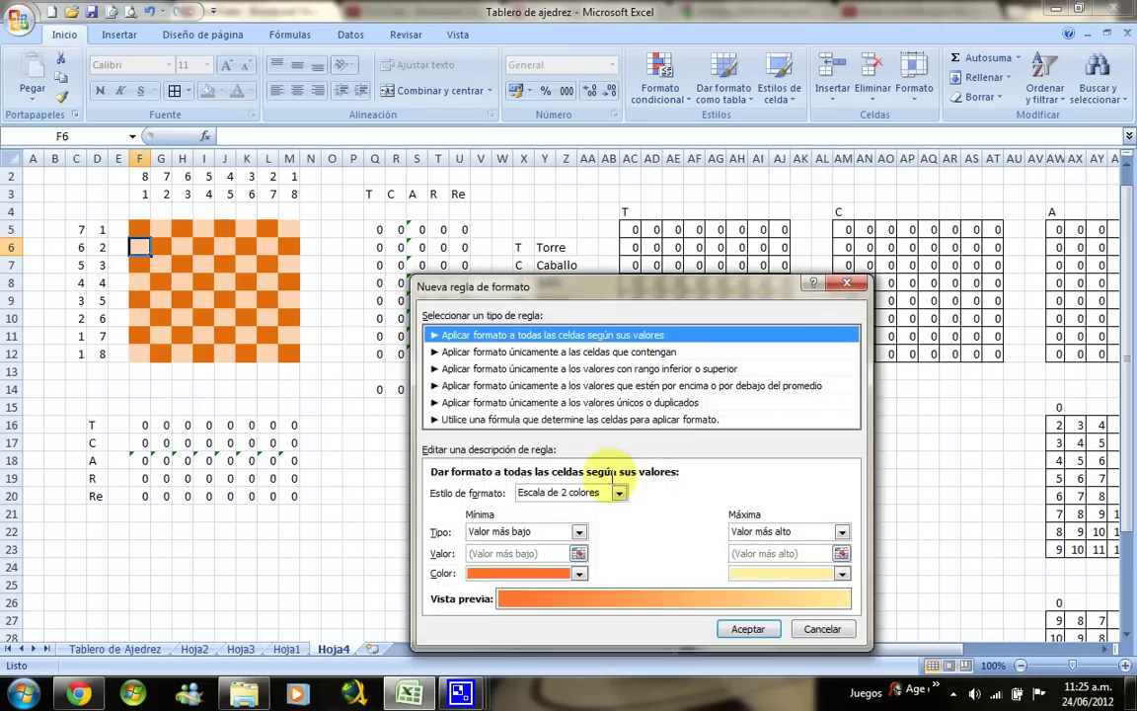
left_click(524, 418)
type("=y(")
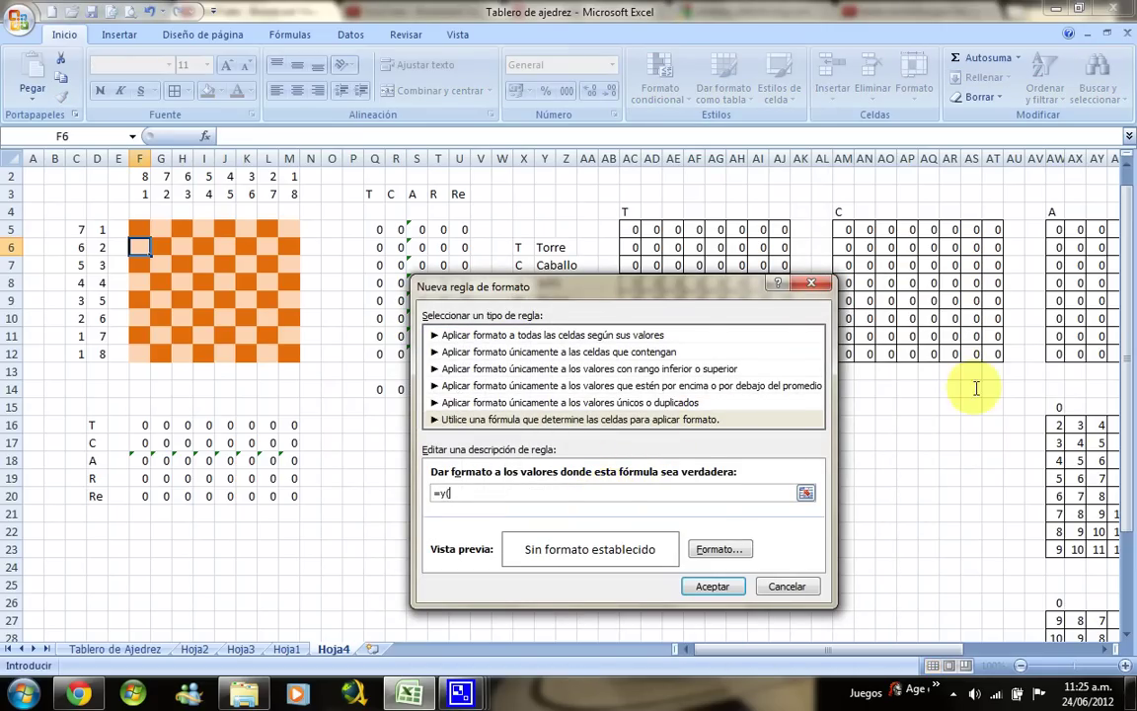
left_click(1038, 648)
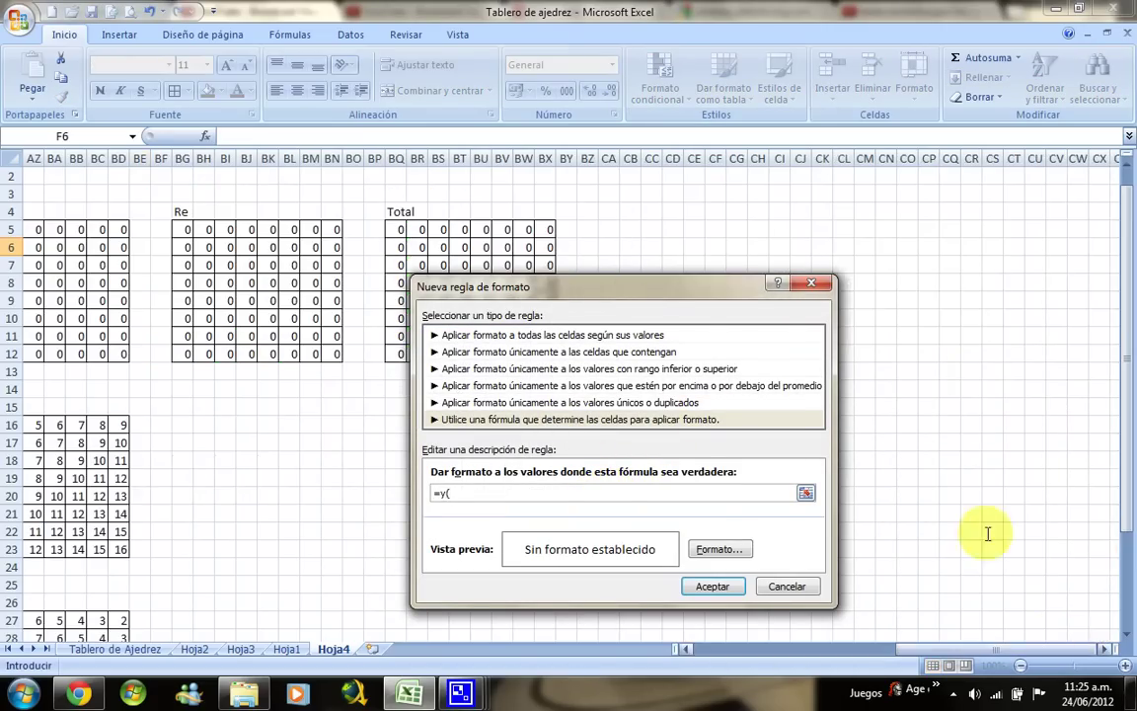
left_click(402, 247)
key("F4")
key("F4")
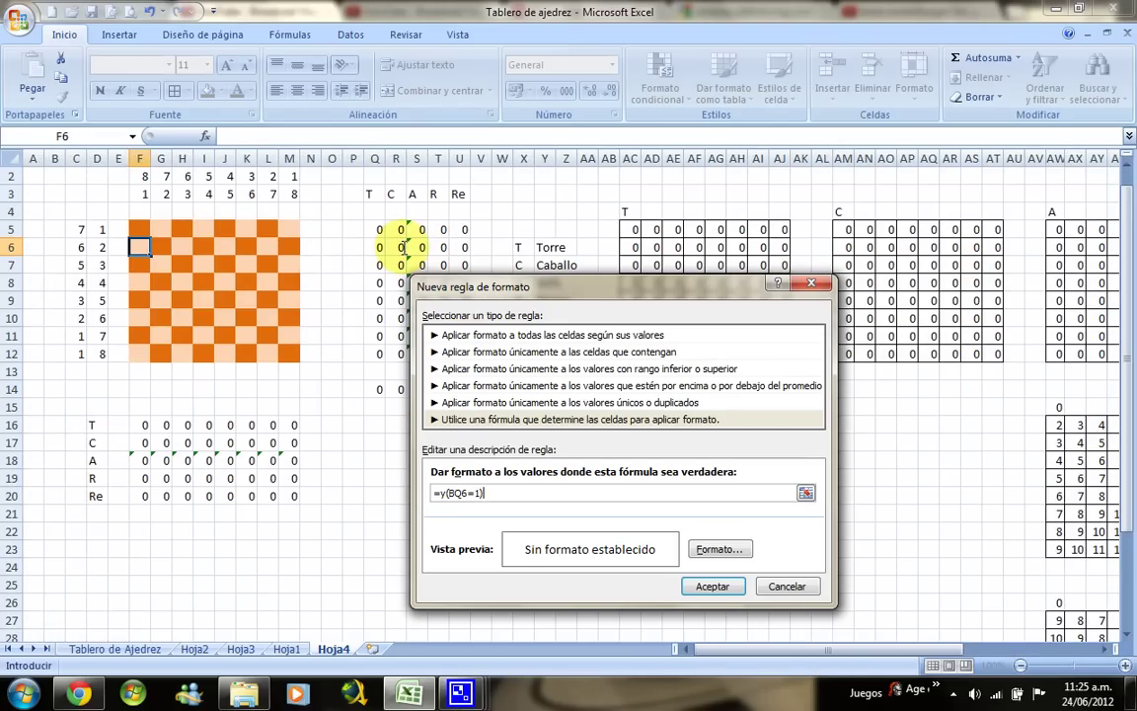
- Give the F6 rule a teal fill and confirm it in every dialog
left_click(717, 548)
left_click(585, 441)
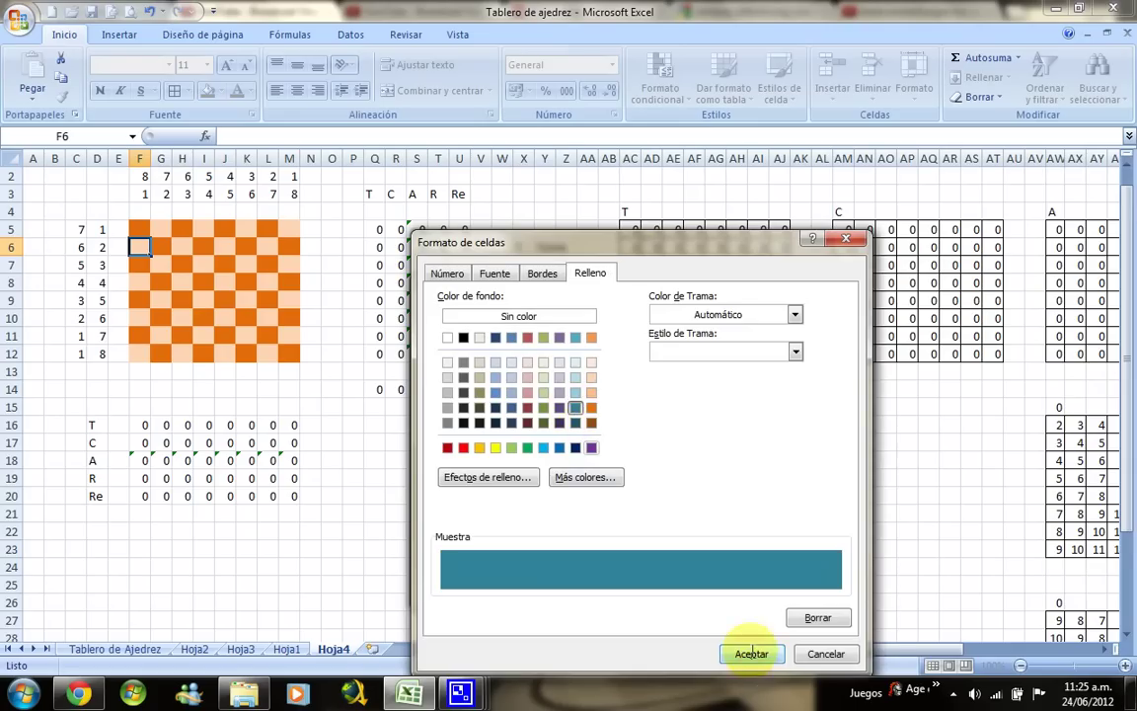
left_click(748, 651)
left_click(713, 584)
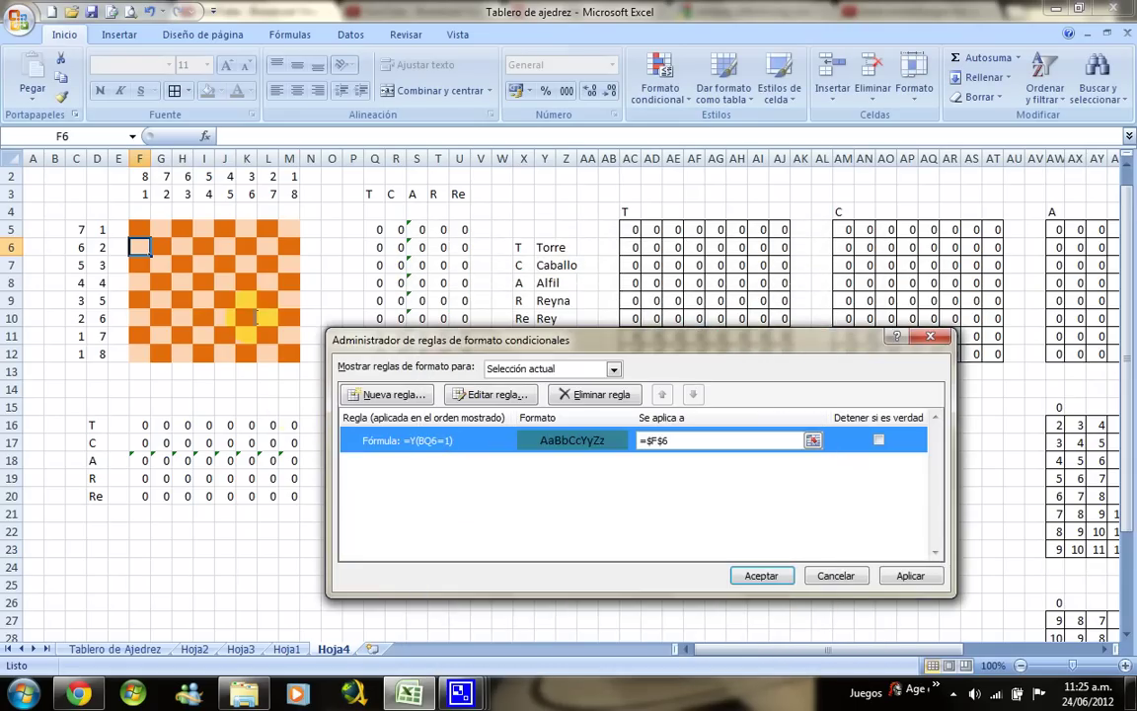
left_click(779, 577)
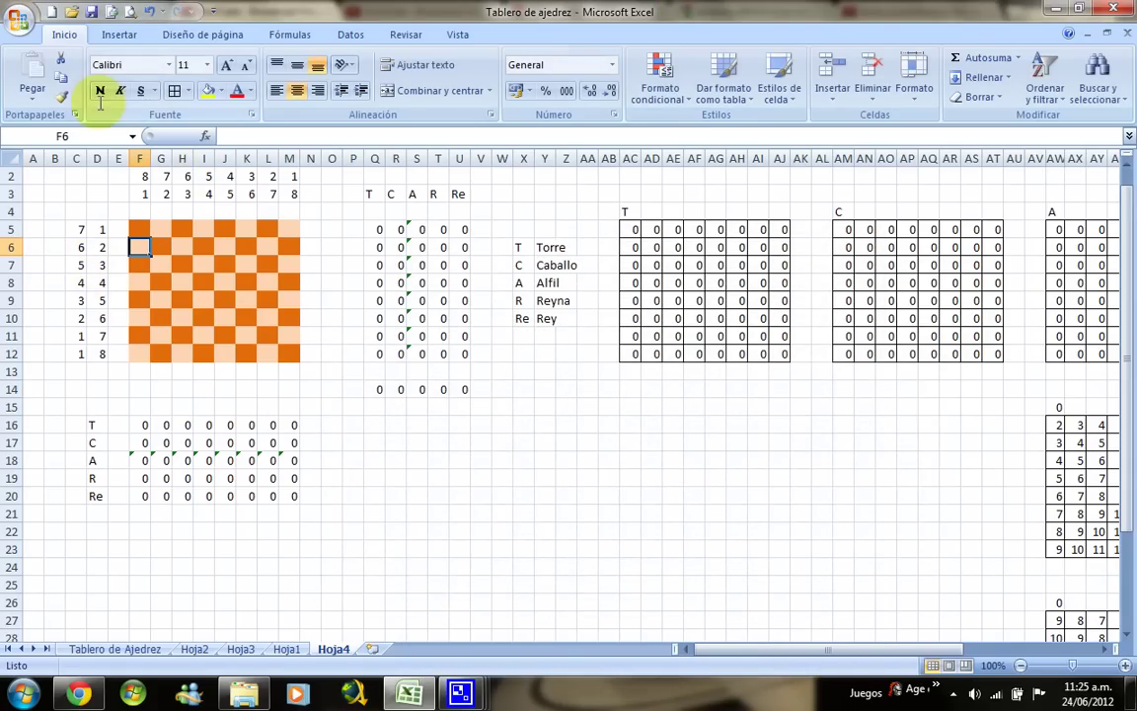
left_click(63, 92)
left_click(136, 227)
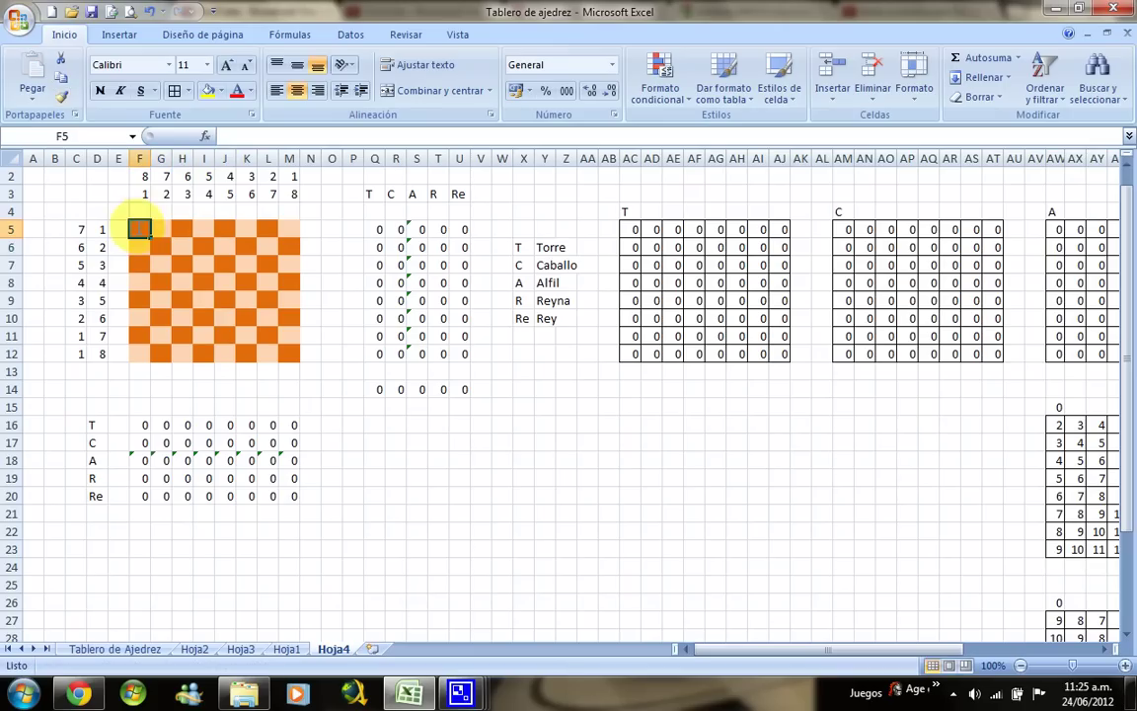
- Paint the formats and highlight rules of F5:G6 across the entire board F5:M12
left_click(62, 96)
mouse_move(138, 228)
left_mouse_down()
mouse_move(279, 360)
mouse_move(271, 354)
left_mouse_up()
left_click(62, 96)
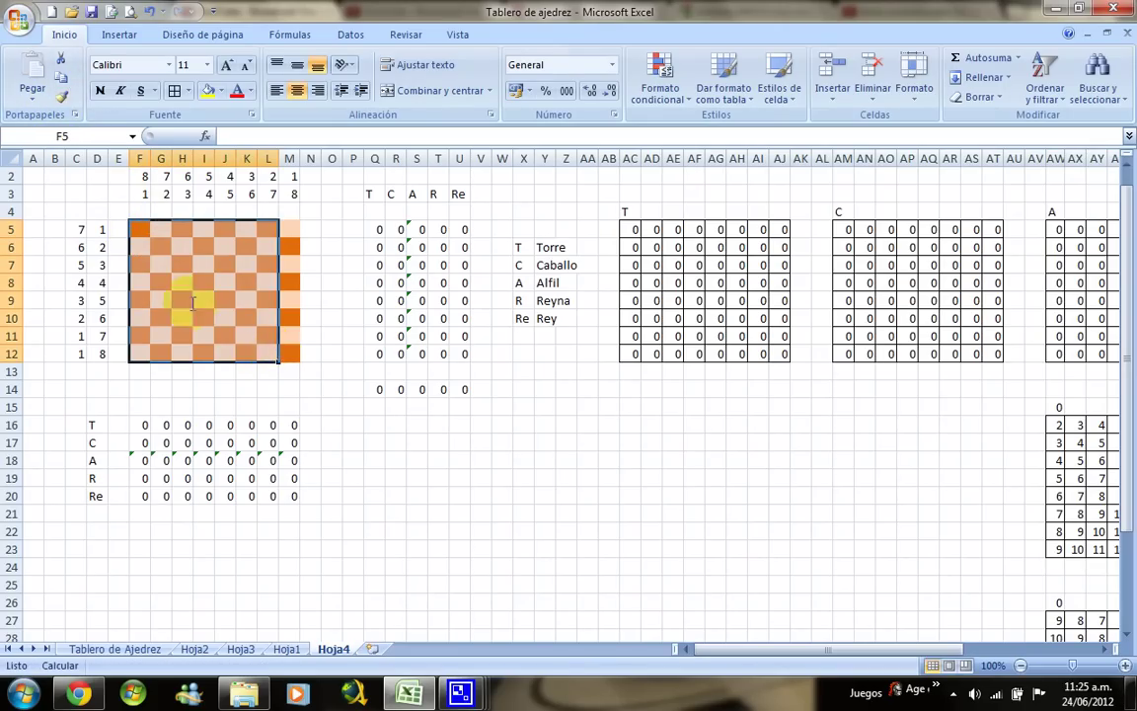
left_click_drag(148, 235, 294, 353)
left_click(62, 96)
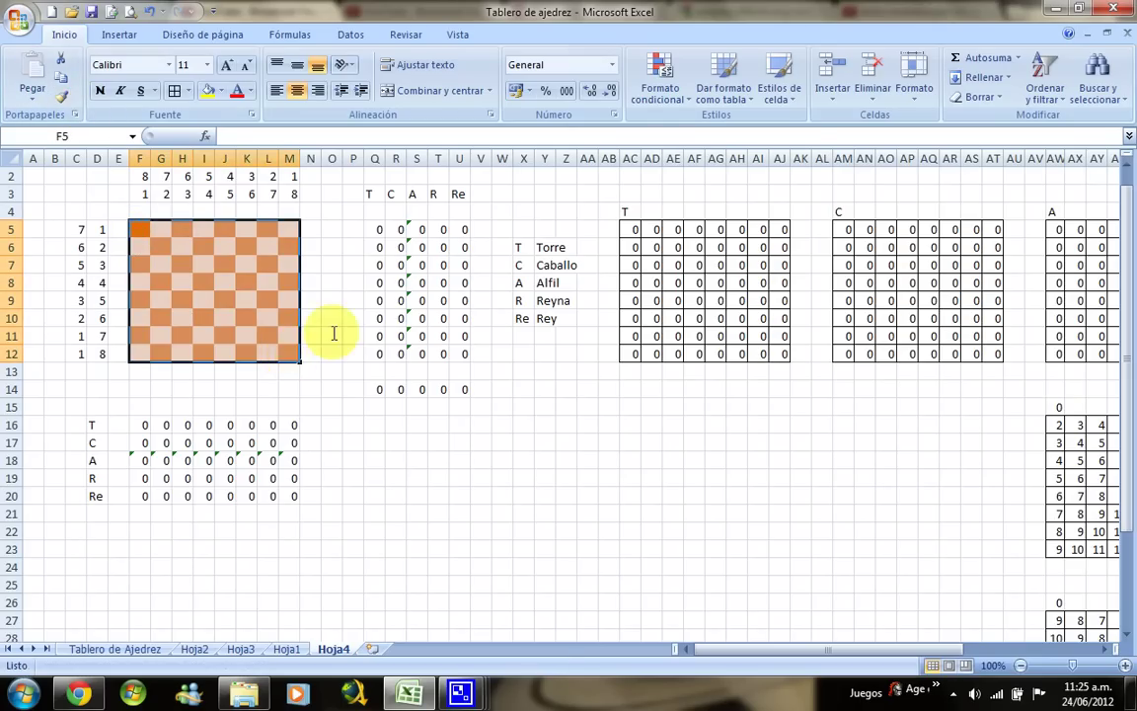
left_click(163, 283)
key("Right")
key("Right")
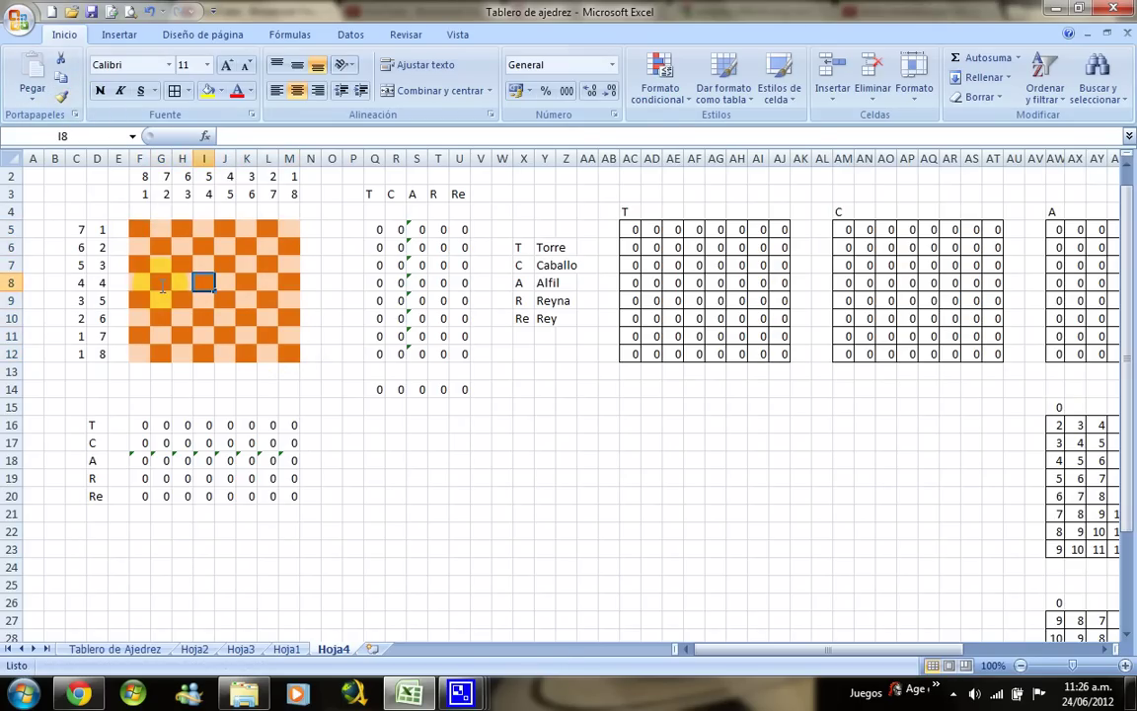
type("T")
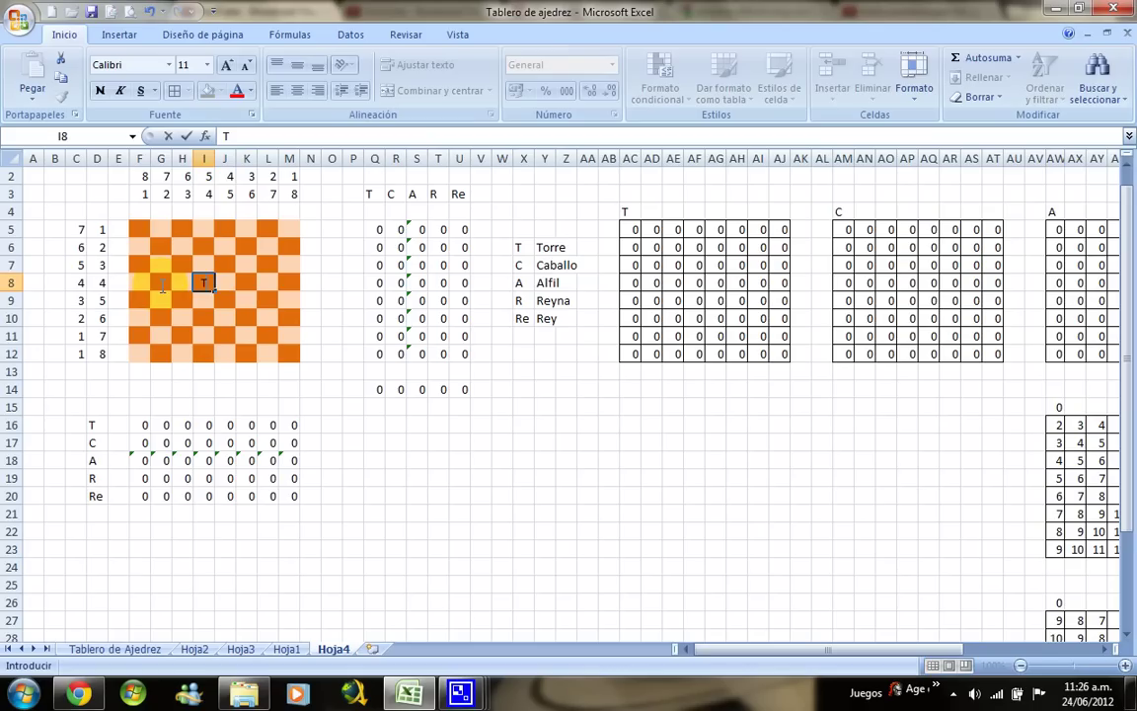
key("Tab")
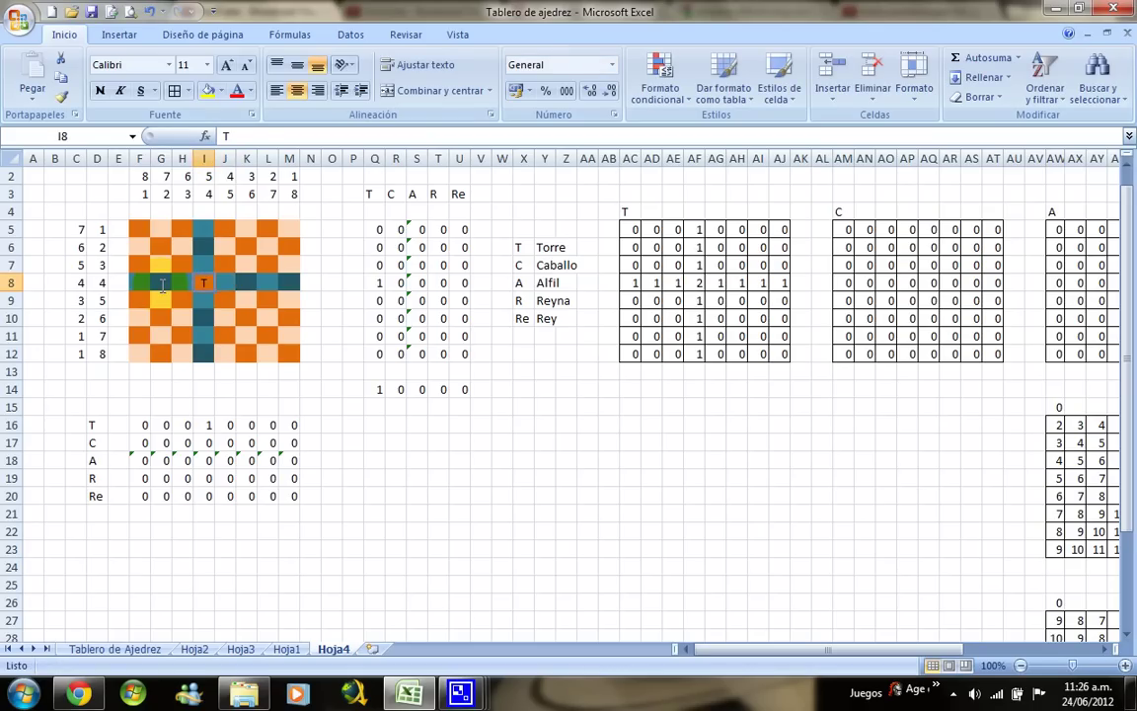
key("Delete")
key("Up")
key("Right")
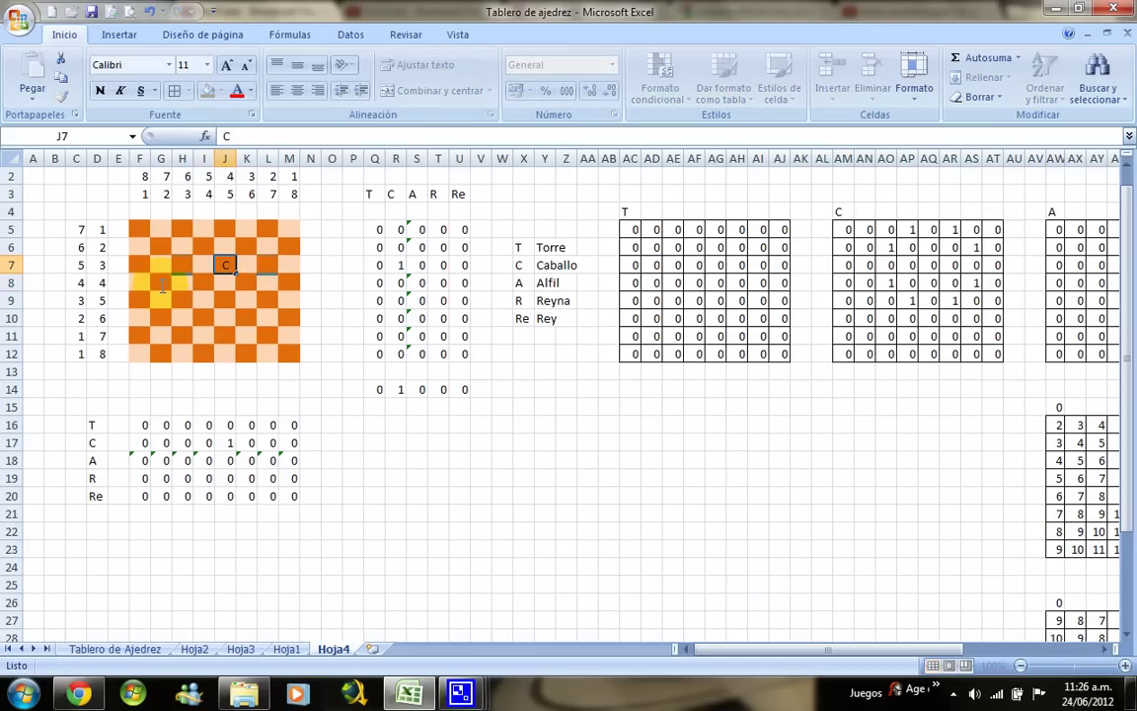
key("ctrl+Return")
key("Delete")
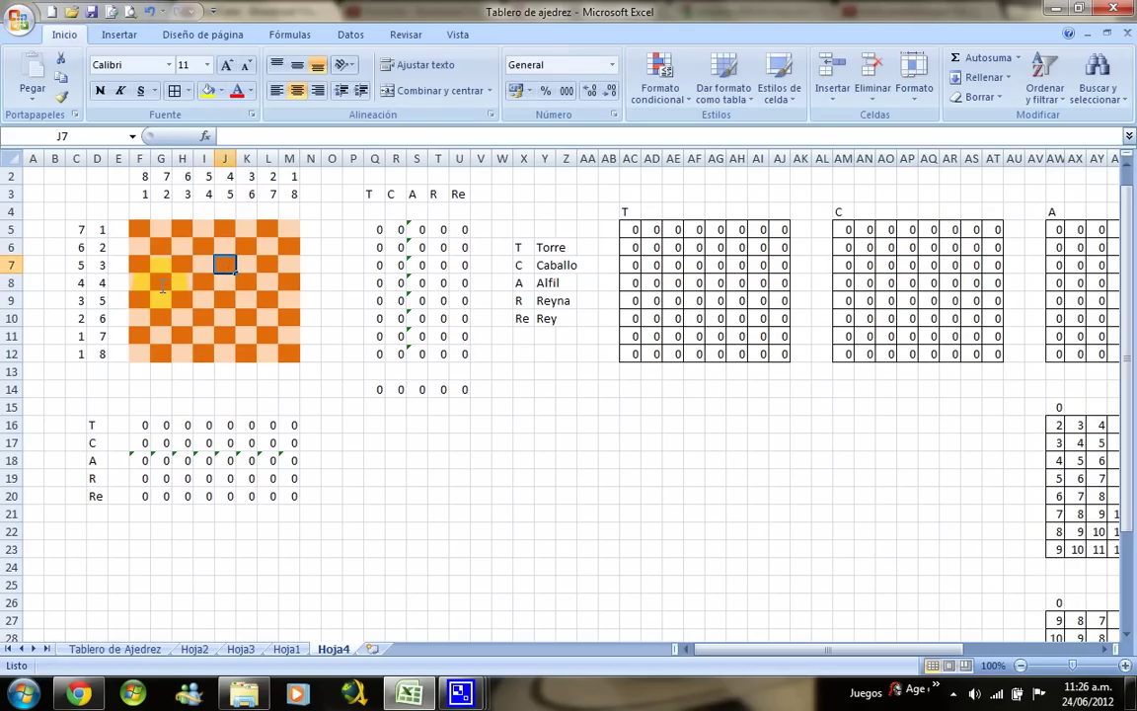
key("Left")
key("Down")
key("Down")
type("E")
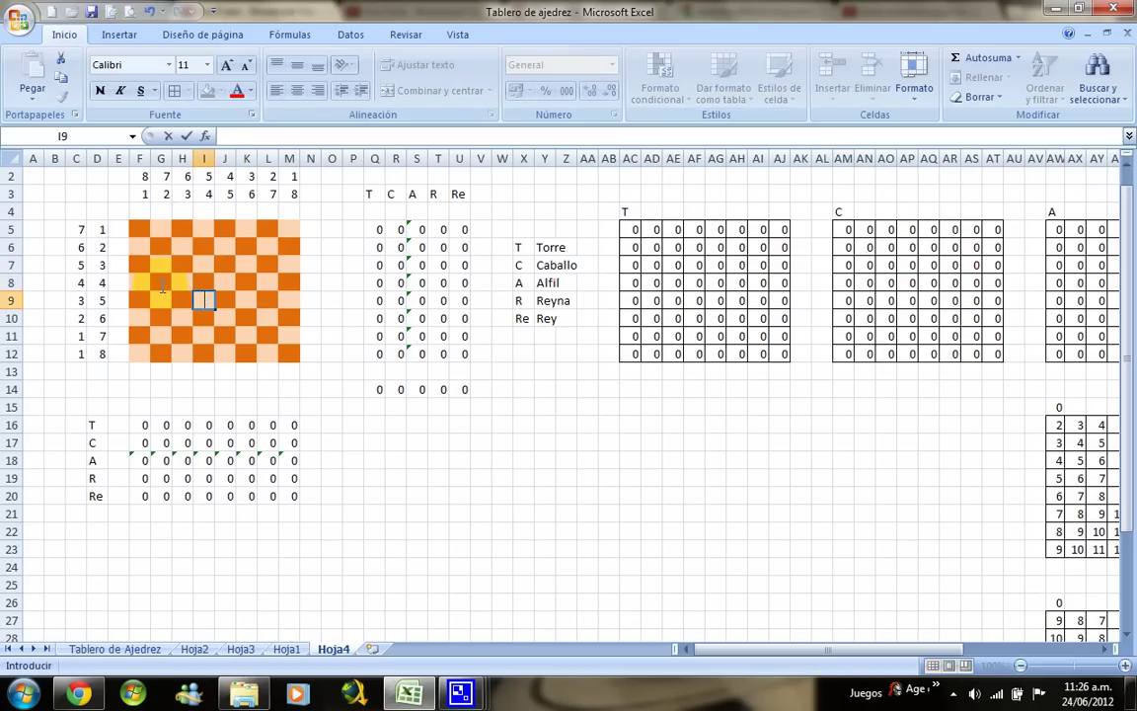
type("A")
key("ctrl+Return")
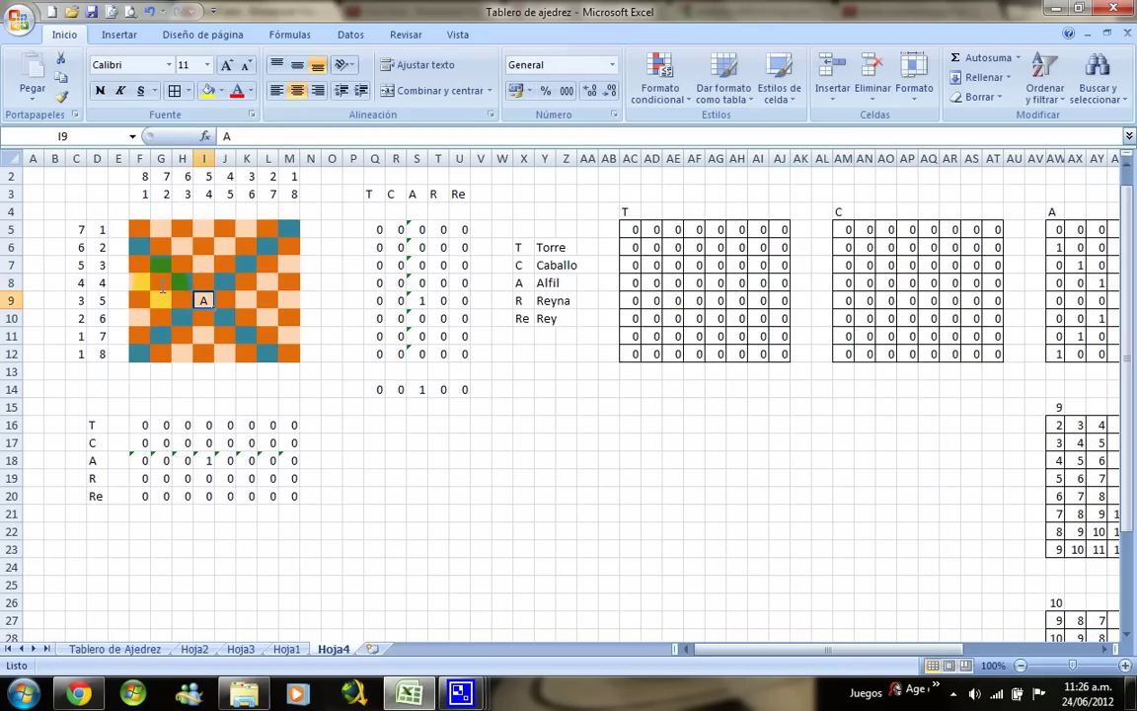
key("Delete")
key("Up")
key("Up")
key("Right")
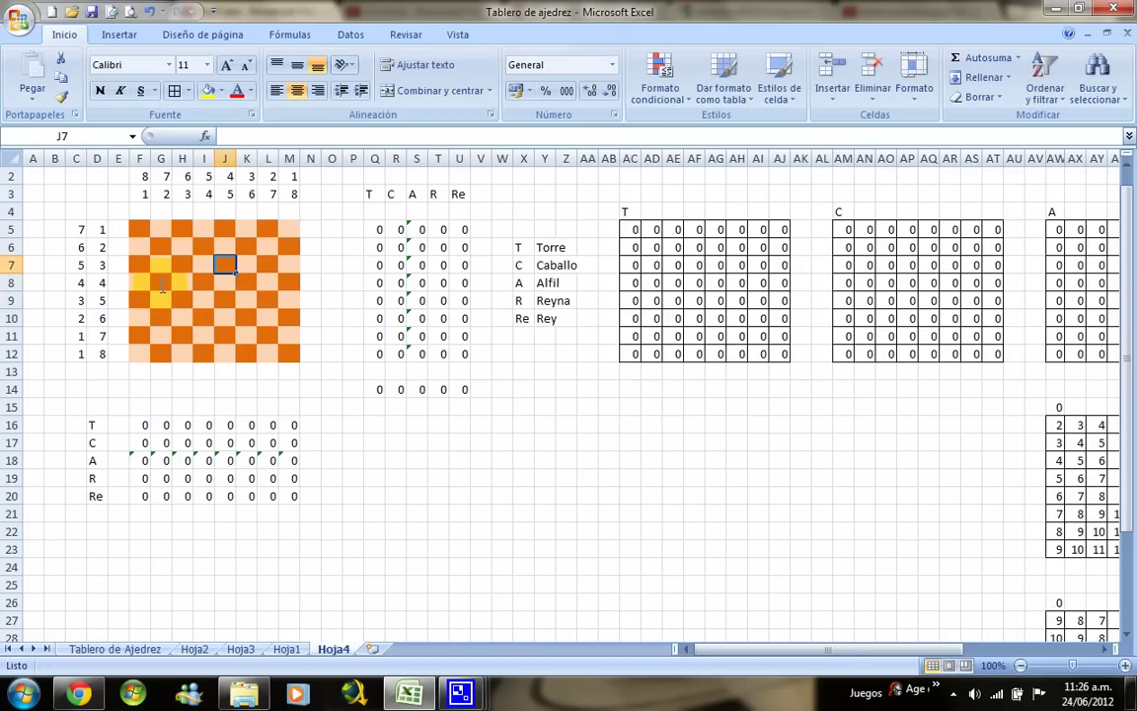
type("R")
key("ctrl+Return")
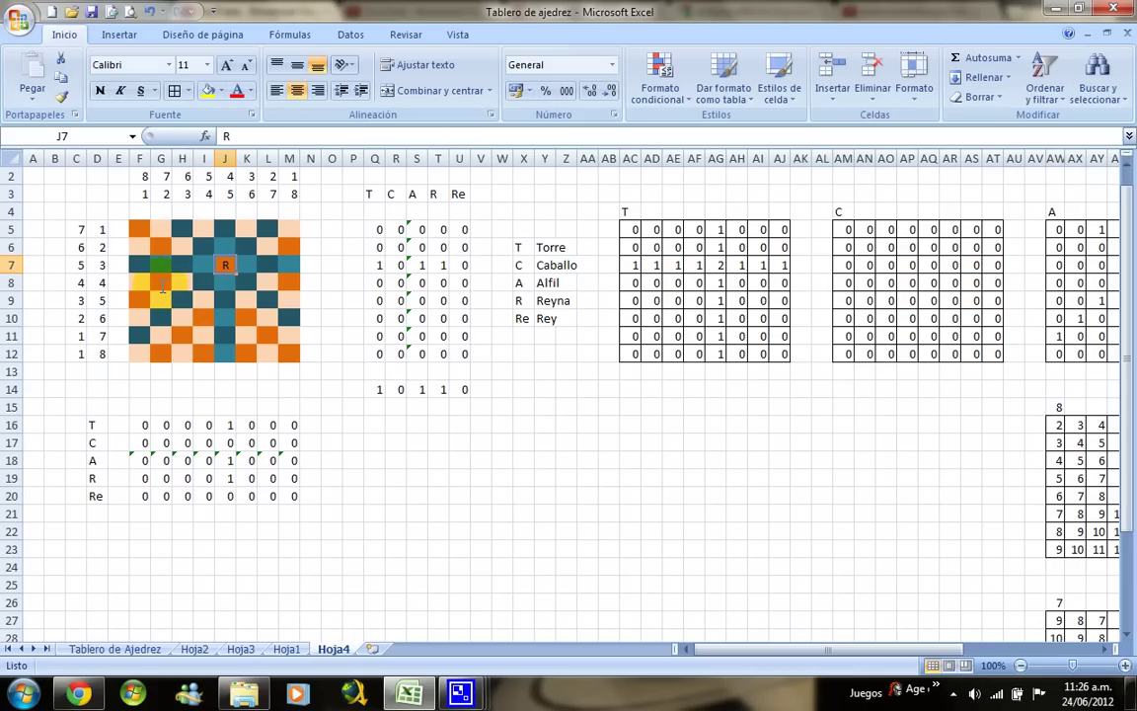
key("Delete")
key("Right")
key("Right")
type("R")
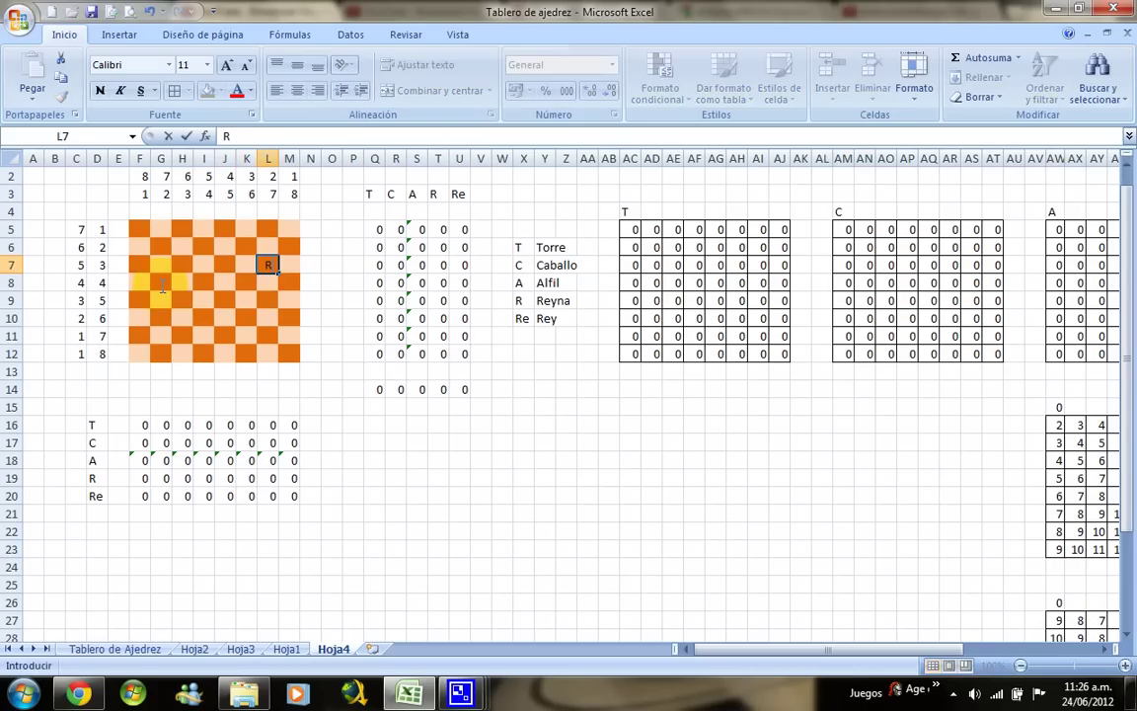
key("ctrl+Return")
key("Delete")
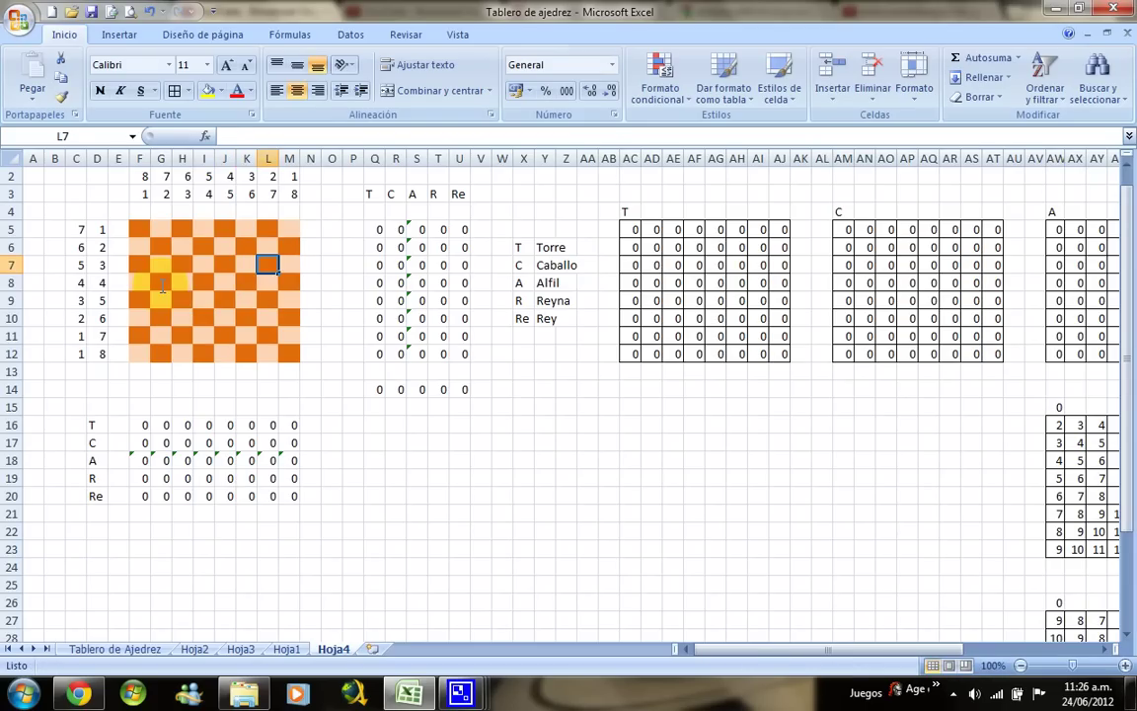
key("Left")
key("Left")
key("Left")
key("Left")
key("Left")
key("Left")
key("Up")
key("Up")
key("Left")
key("Left")
key("Up")
key("Up")
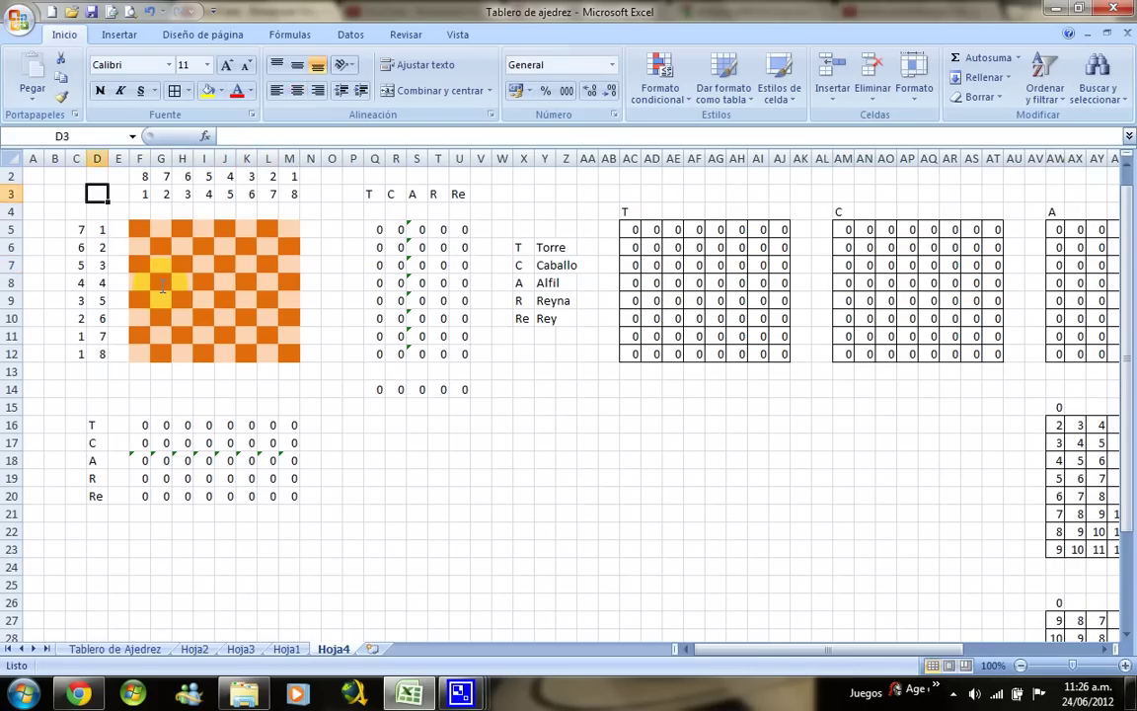
key("Left")
key("Up")
key("Left")
key("Up")
key("Left")
key("Right")
key("Right")
key("Down")
key("Down")
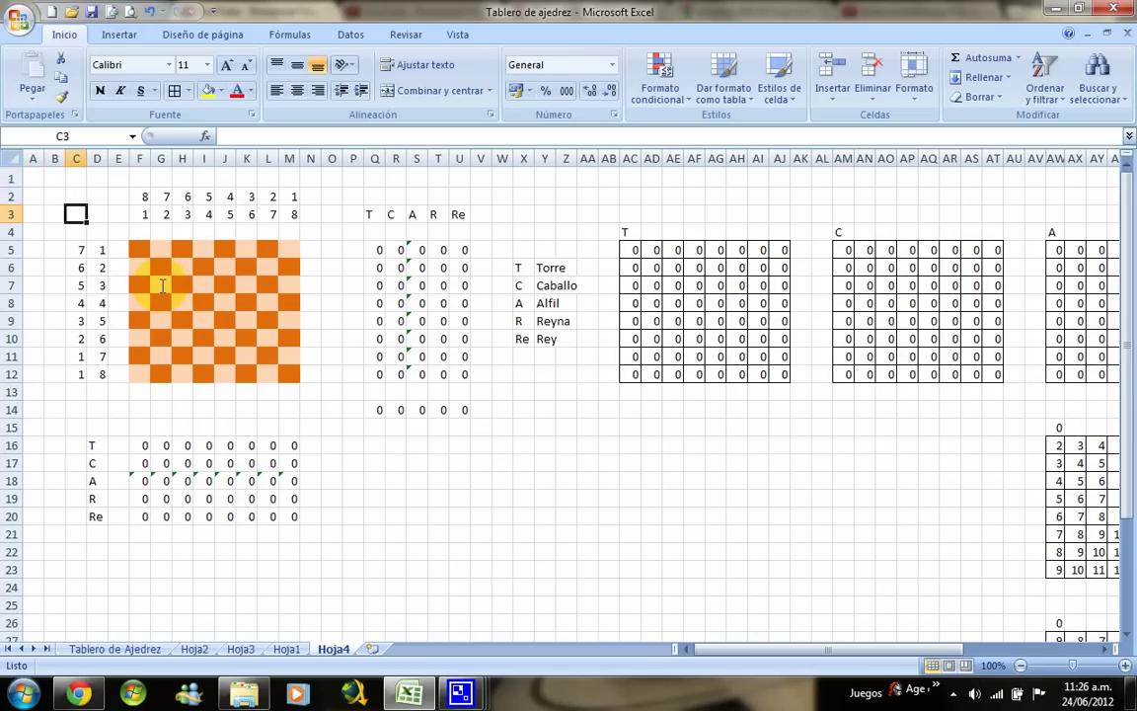